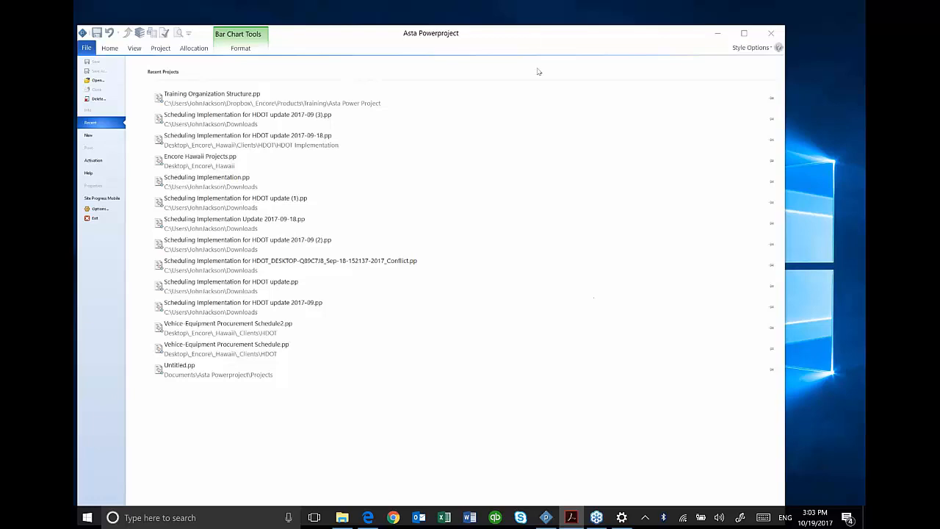
Maximize the program window and open the recent project Untitled.pp
left_click(531, 35)
double_click(532, 35)
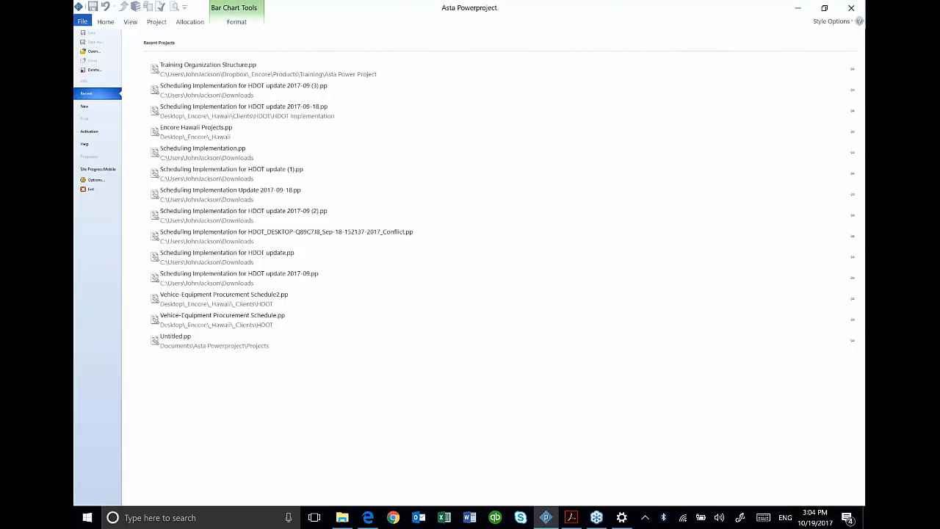
left_click(227, 148)
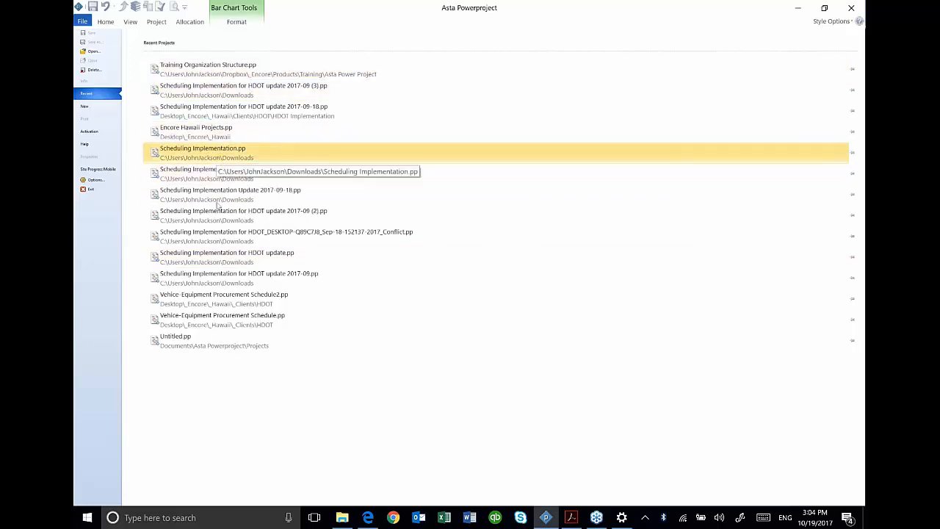
left_click(177, 345)
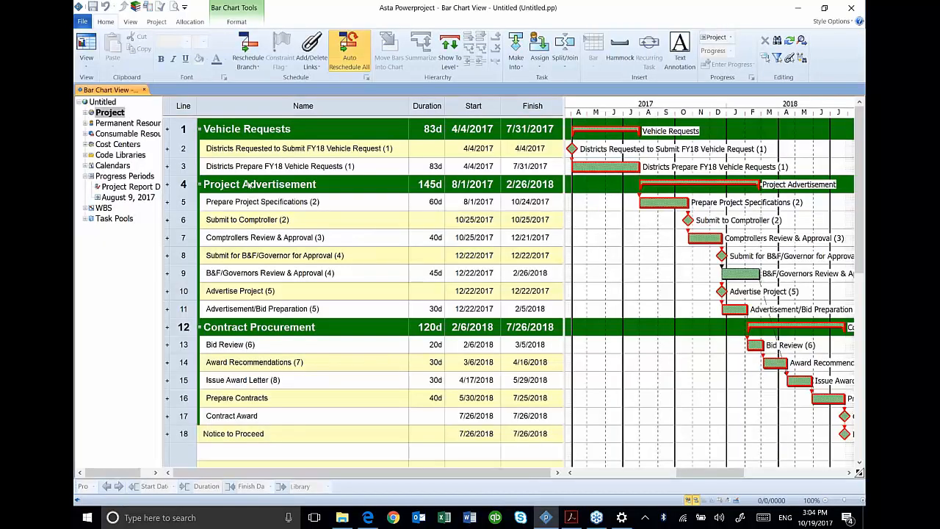
Widen the project tree pane until its entries are fully readable and show the Bar & Task Properties pane
left_click_drag(162, 201, 281, 191)
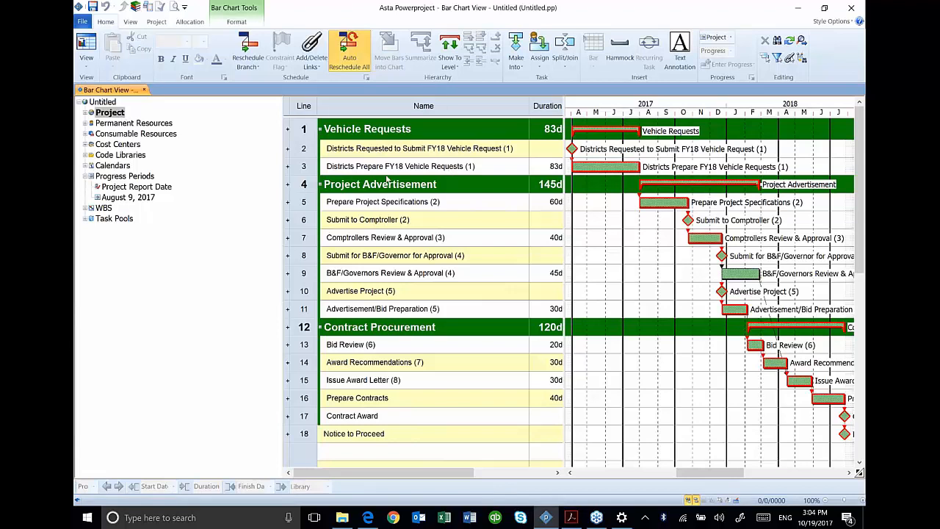
left_click_drag(287, 180, 221, 180)
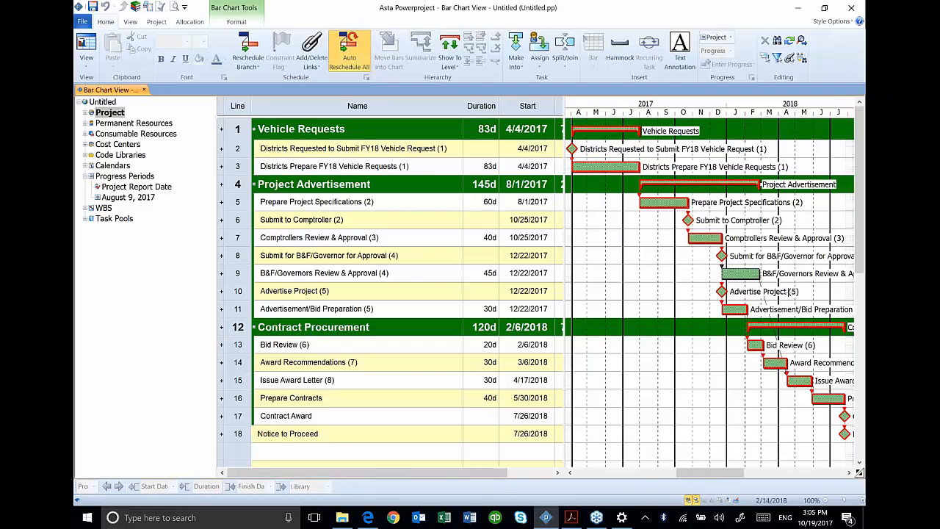
left_click(736, 500)
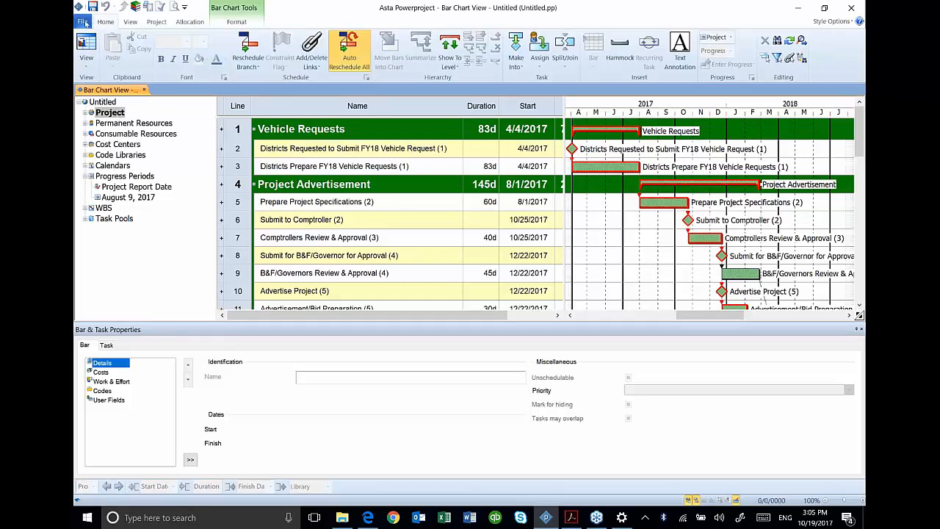
Look at the editing options of the Untitled project and close the options without changing anything
left_click(84, 22)
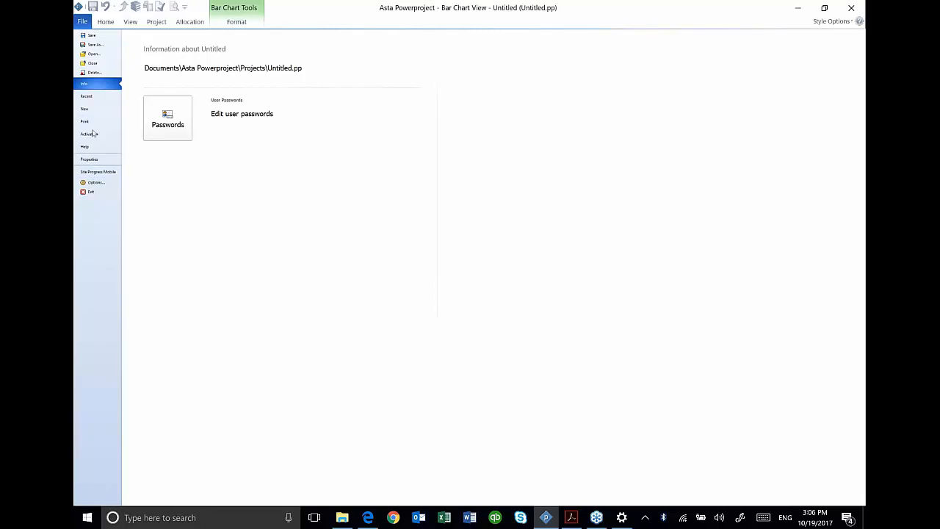
left_click(91, 182)
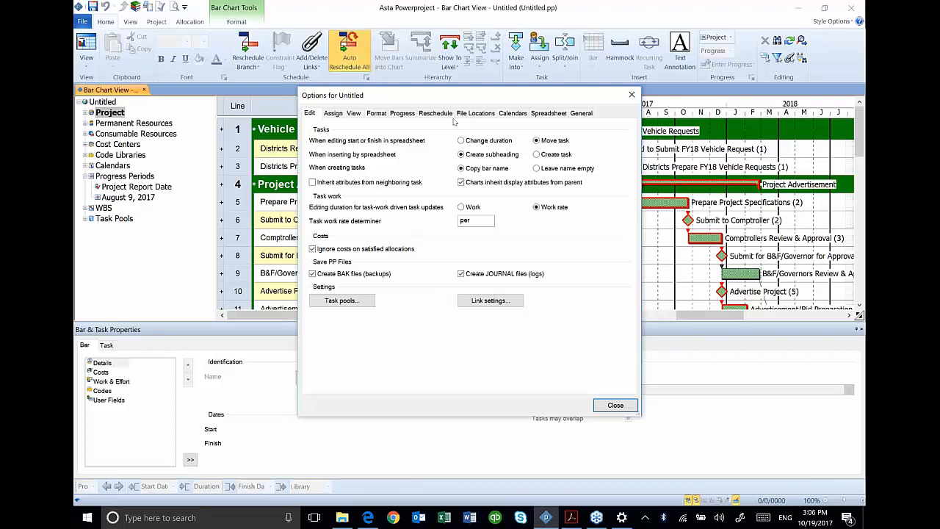
left_click(615, 405)
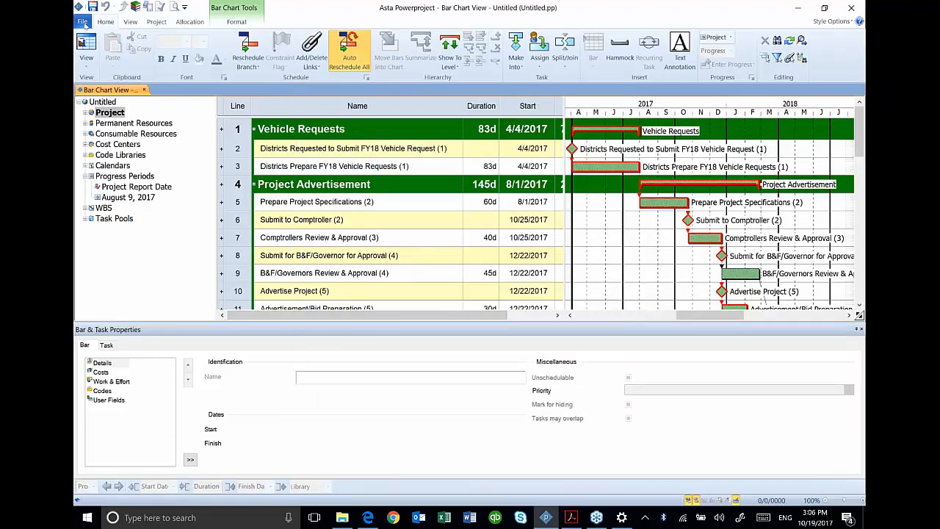
Examine the file, home, view, project, allocation and bar chart formatting commands available for the open project
left_click(83, 22)
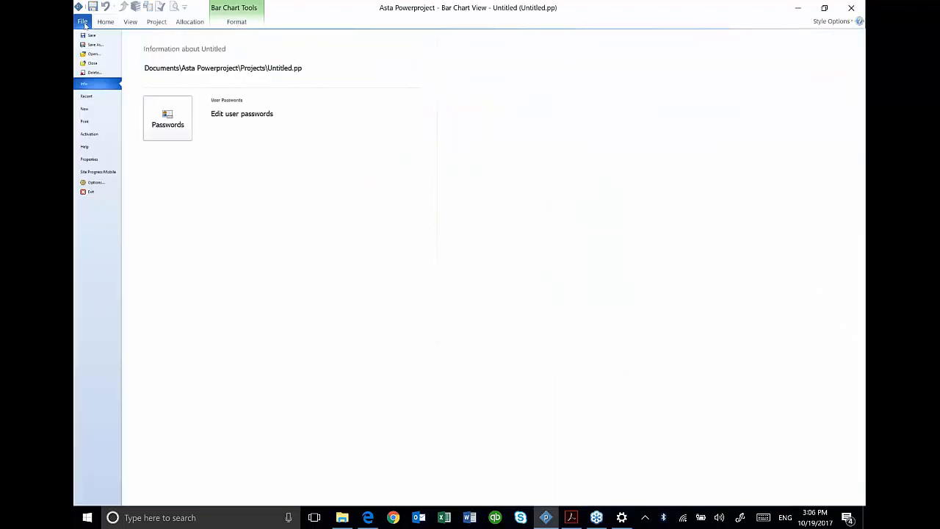
left_click(112, 24)
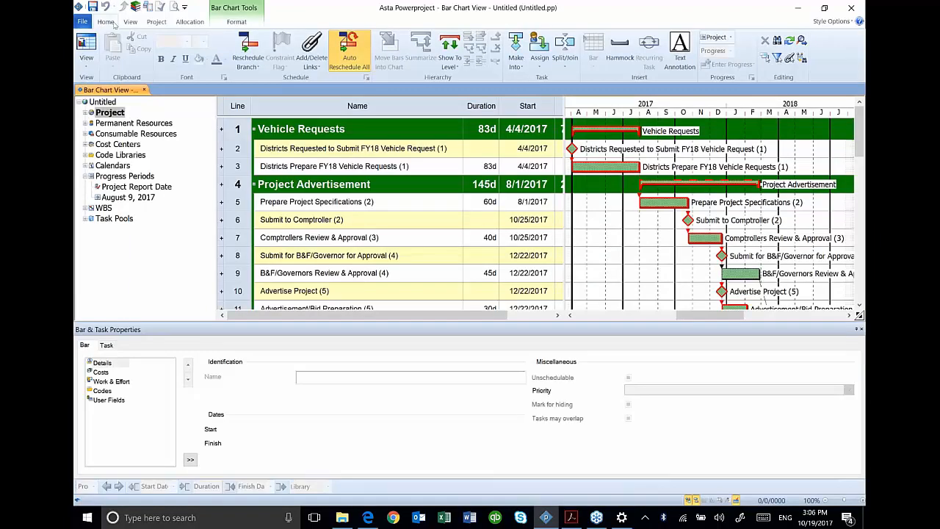
left_click(130, 22)
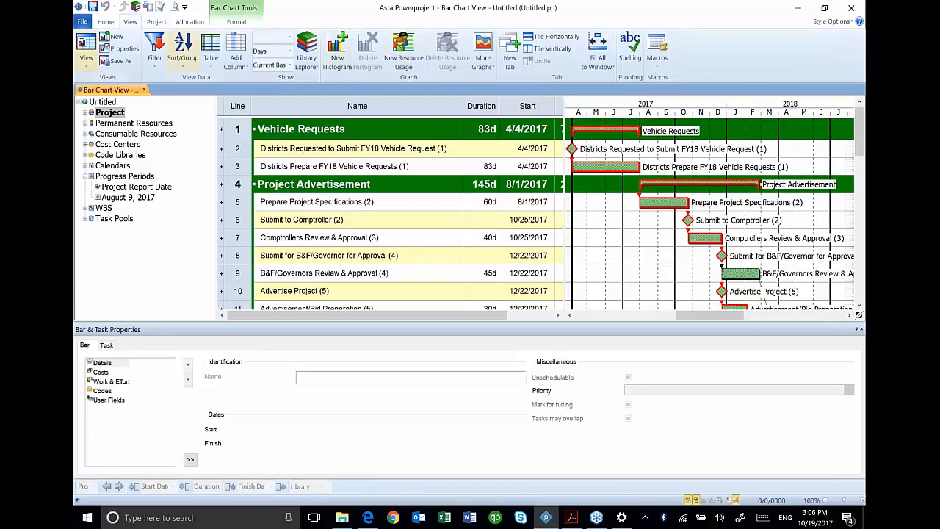
left_click(106, 21)
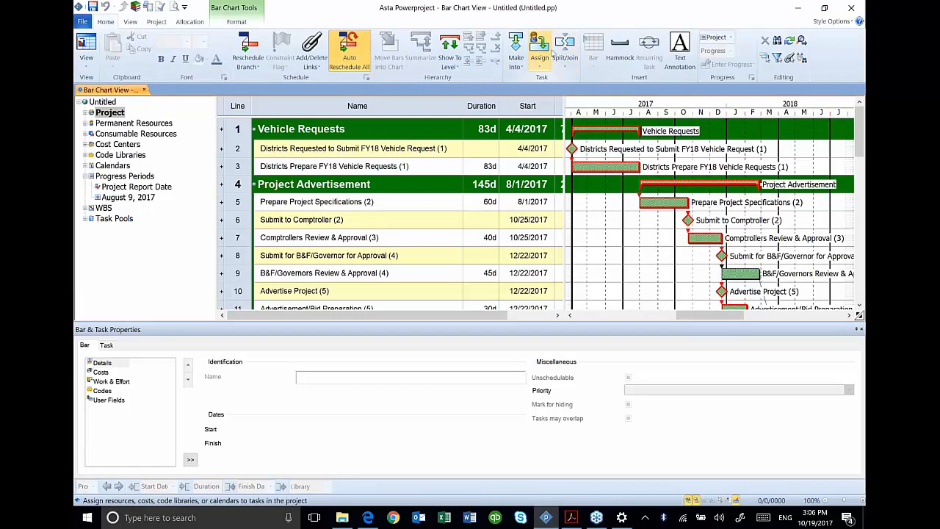
left_click(130, 22)
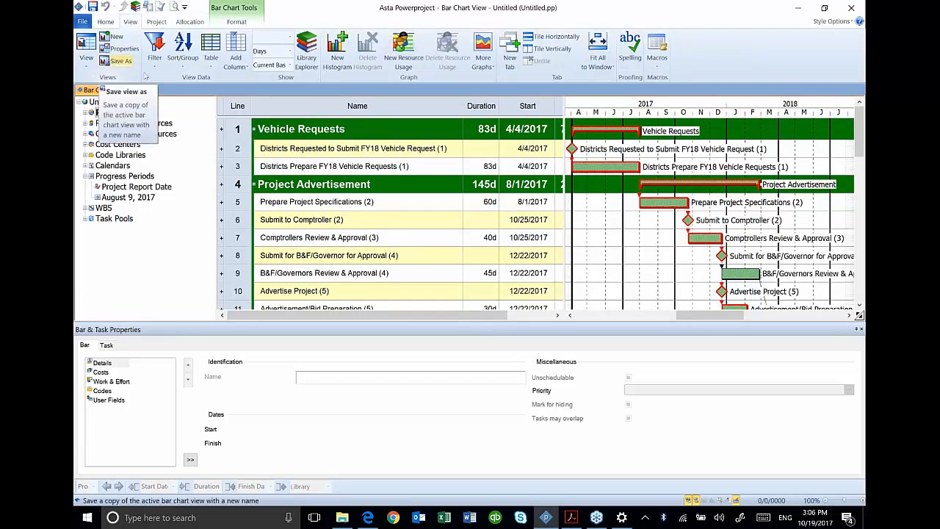
left_click(156, 22)
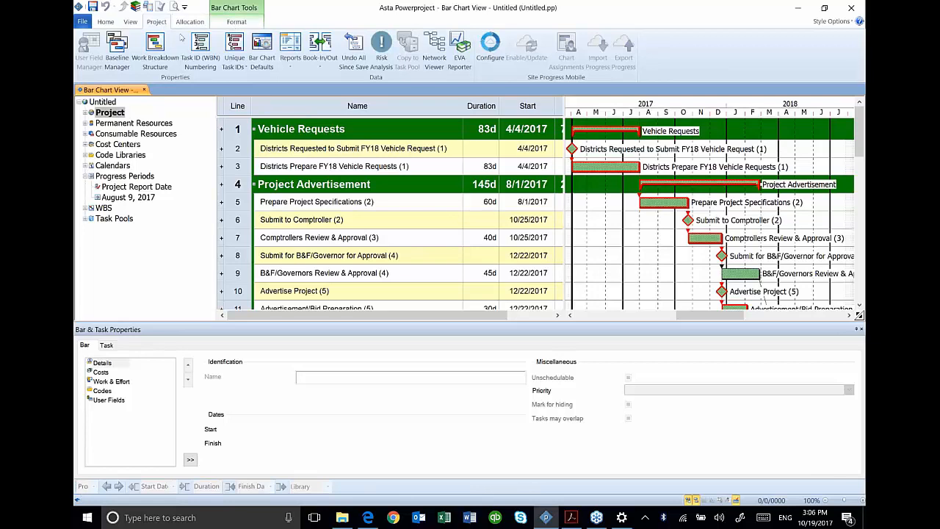
left_click(190, 22)
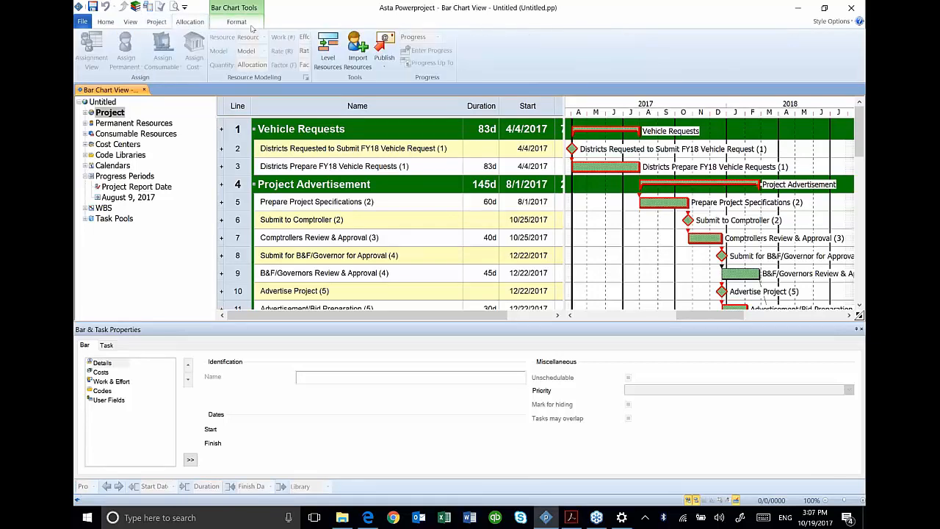
left_click(237, 22)
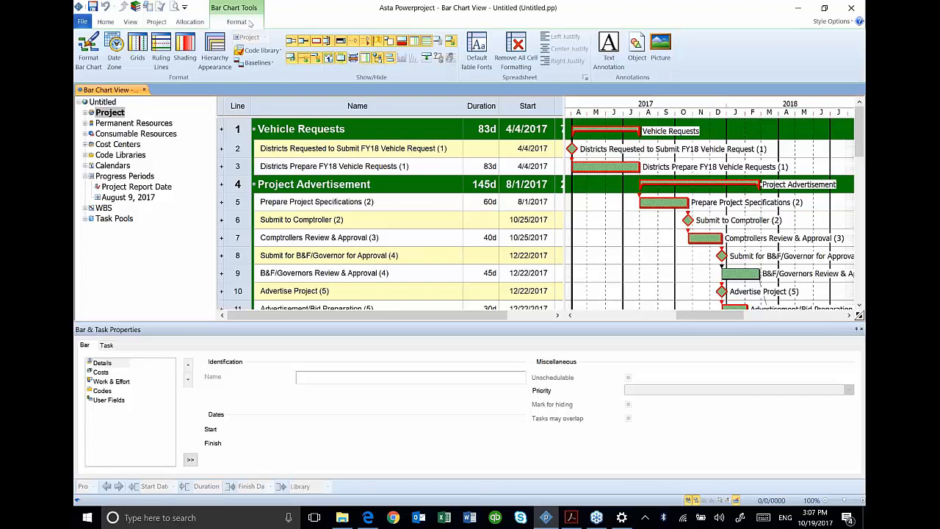
Start a new project from the Construction template with the file name New School.pp
left_click(82, 22)
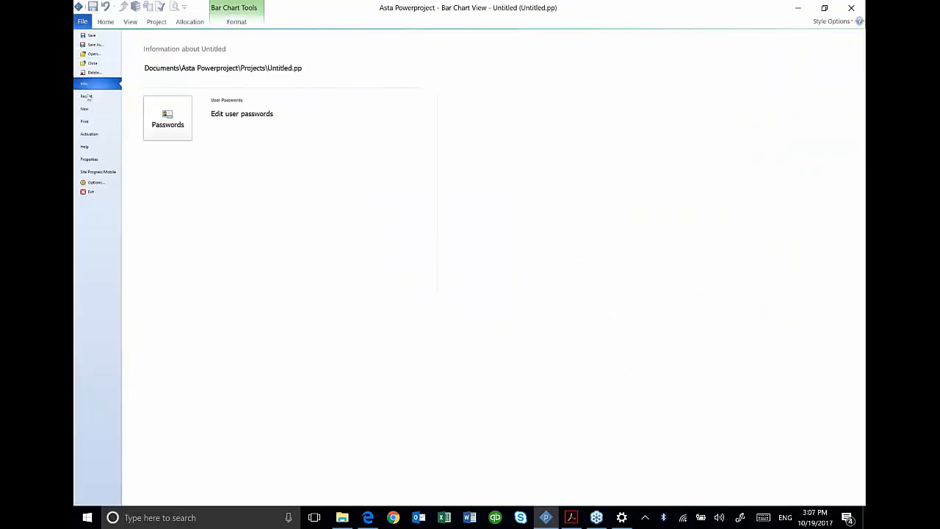
left_click(84, 109)
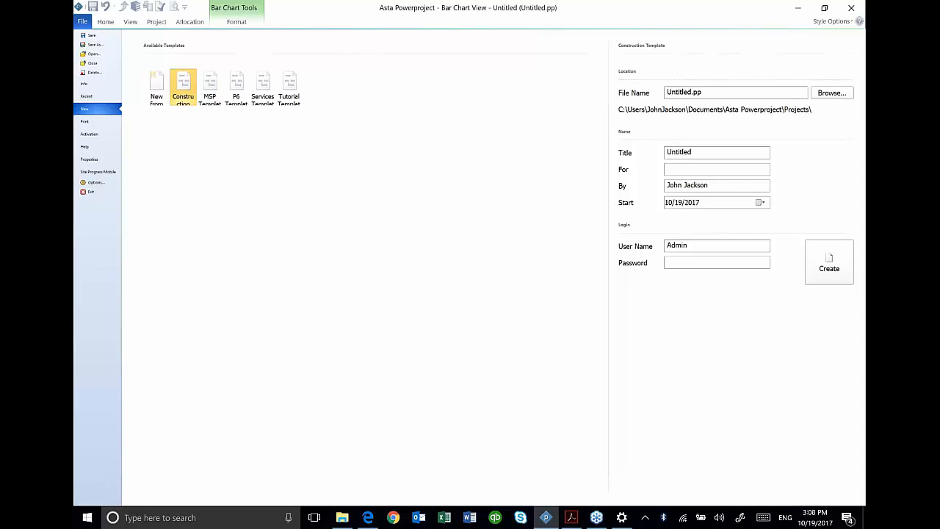
left_click(184, 89)
left_click_drag(693, 93, 650, 92)
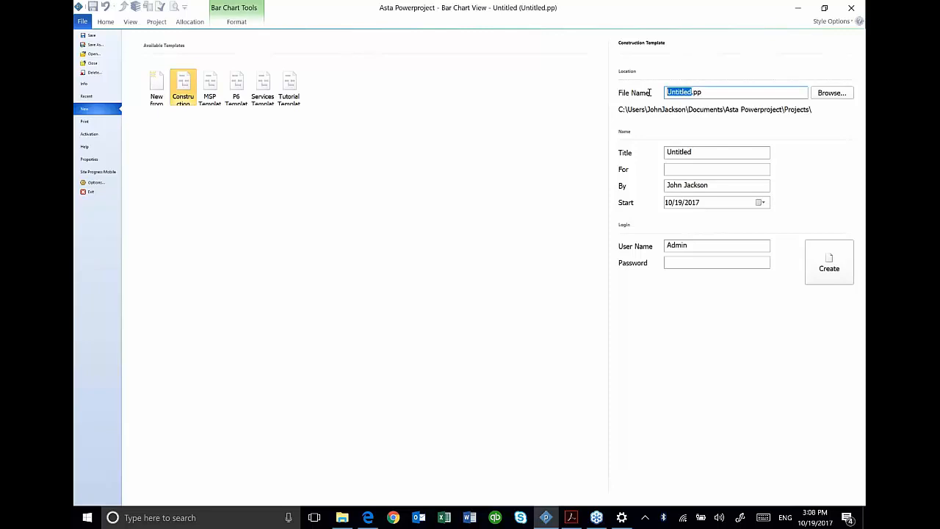
type("New School")
Set the new project's save location to Dropbox\_Encore\Products\Training\Asta Power Project\3 hour Intro, with the file name New School
left_click(832, 92)
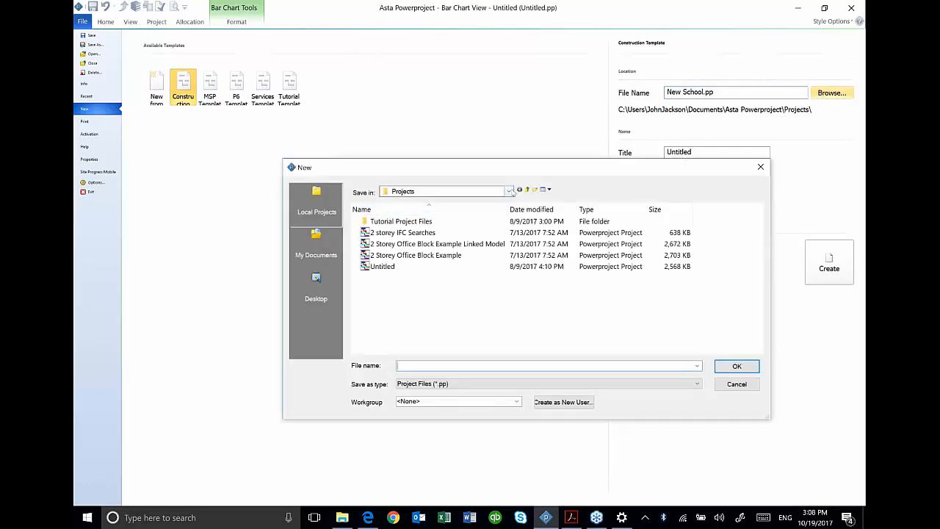
left_click(415, 191)
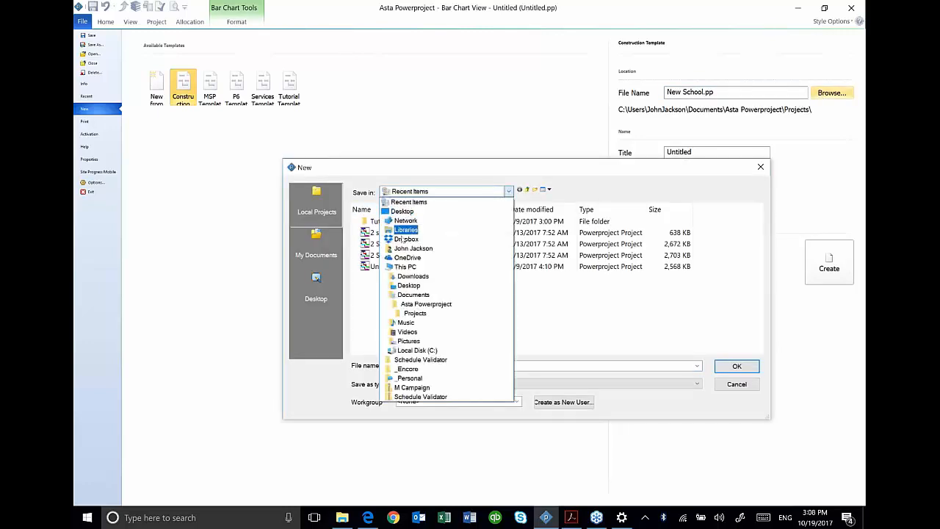
left_click(406, 239)
double_click(388, 224)
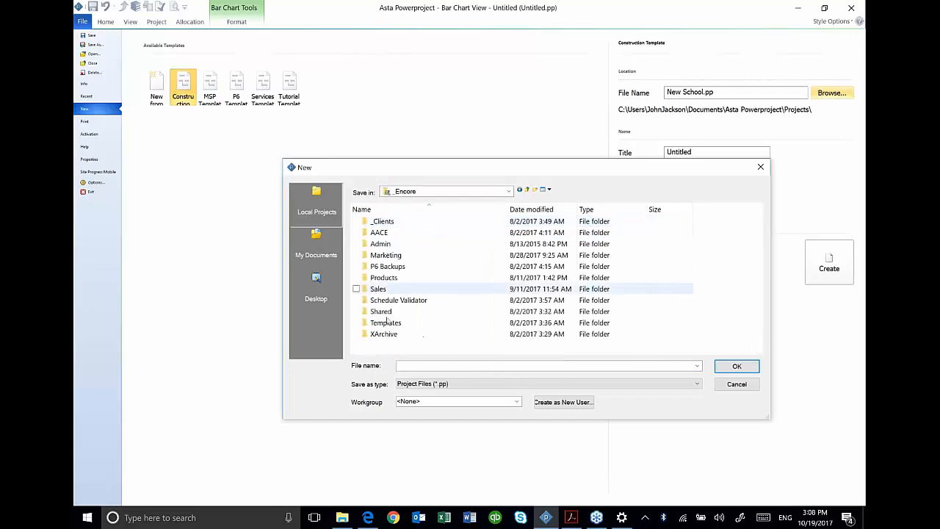
left_click(377, 282)
double_click(377, 282)
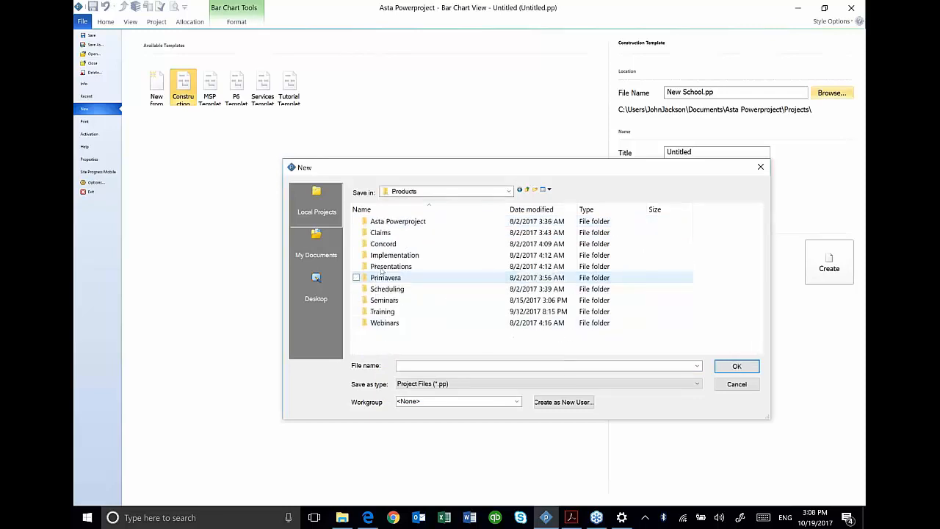
double_click(377, 313)
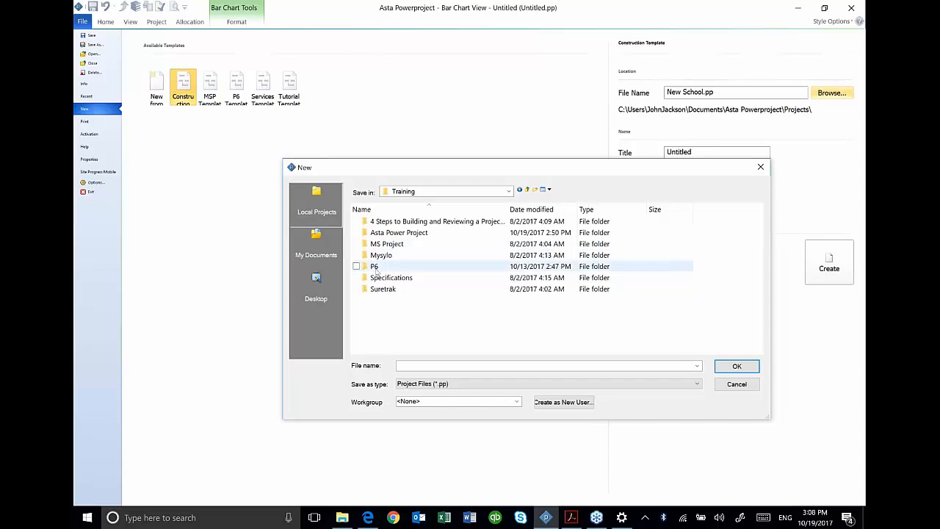
double_click(381, 232)
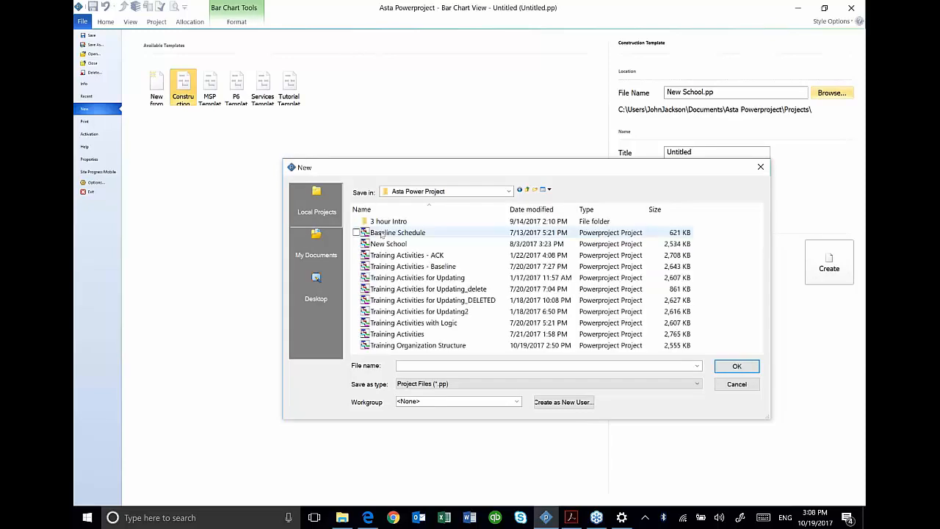
double_click(388, 221)
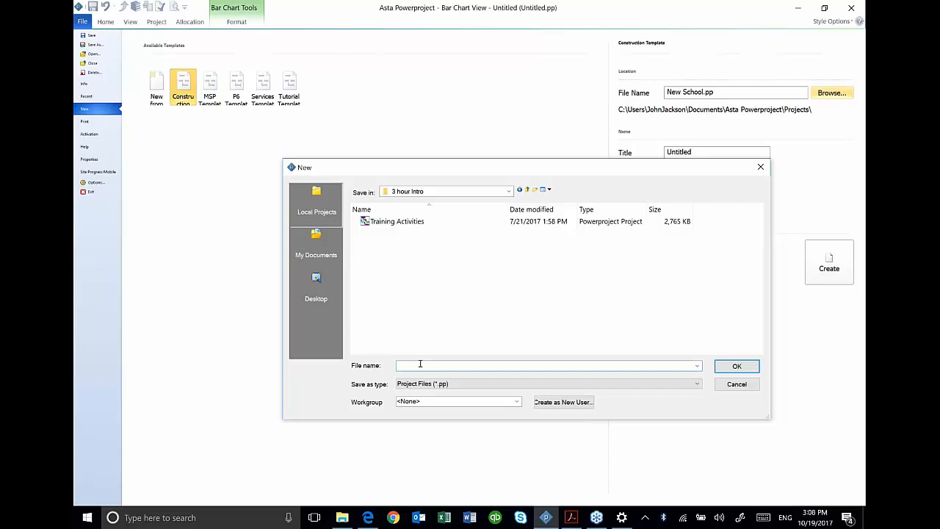
type("New School")
left_click(728, 370)
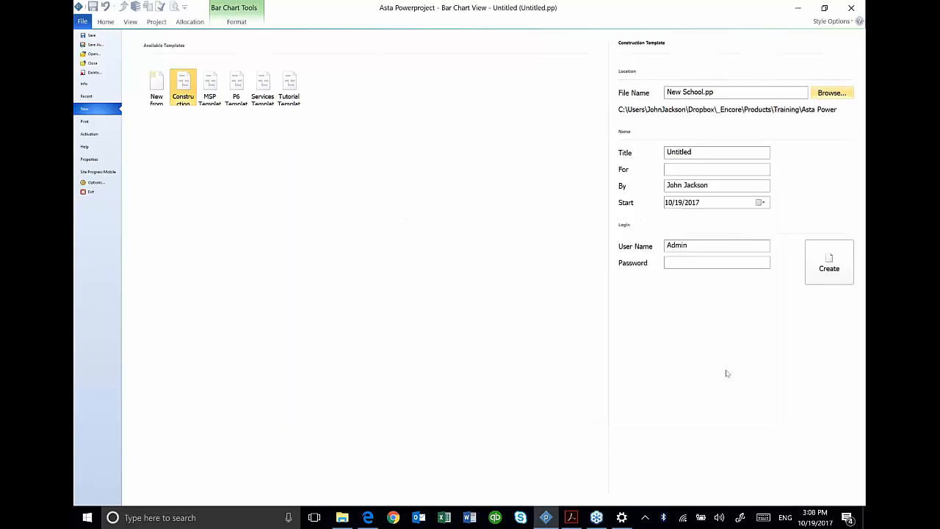
Title the project High School Addition and create it
double_click(710, 151)
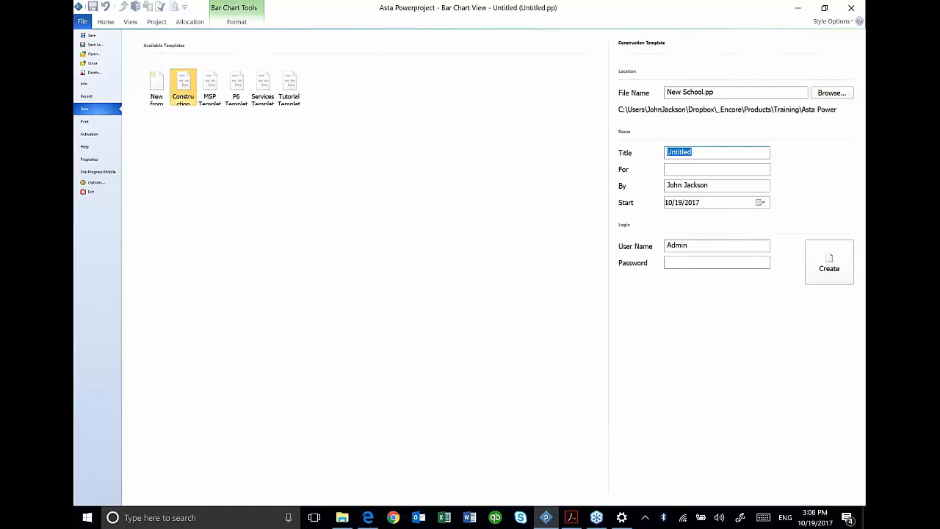
type("High School Addition")
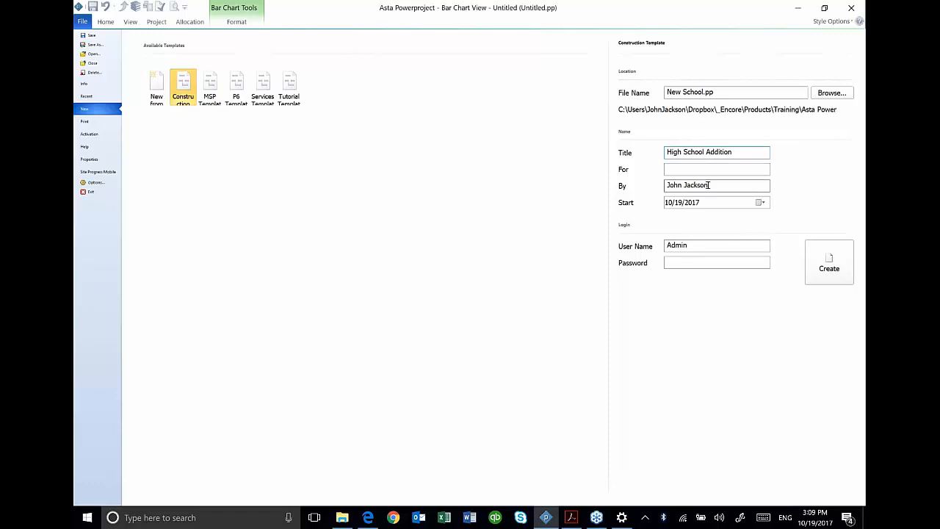
left_click(829, 259)
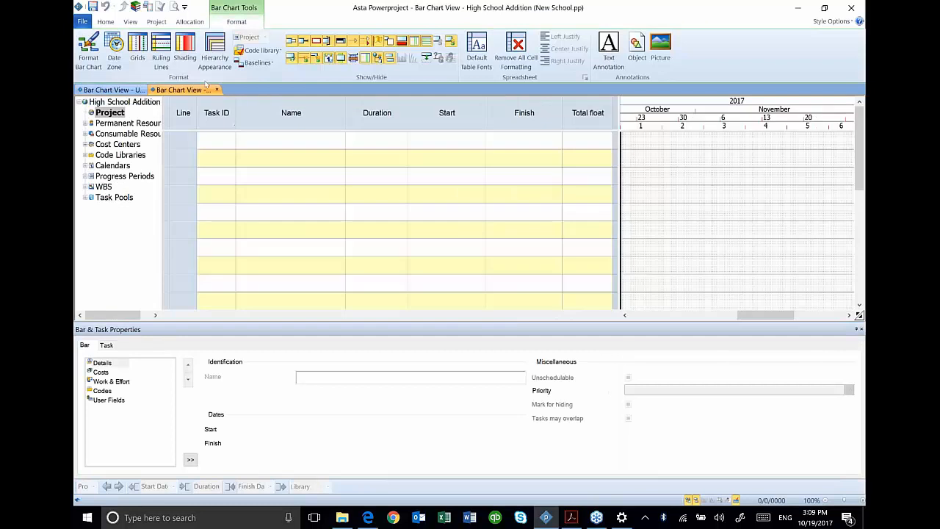
Close the Untitled project and save its changes, leaving the High School Addition project open
left_click(143, 89)
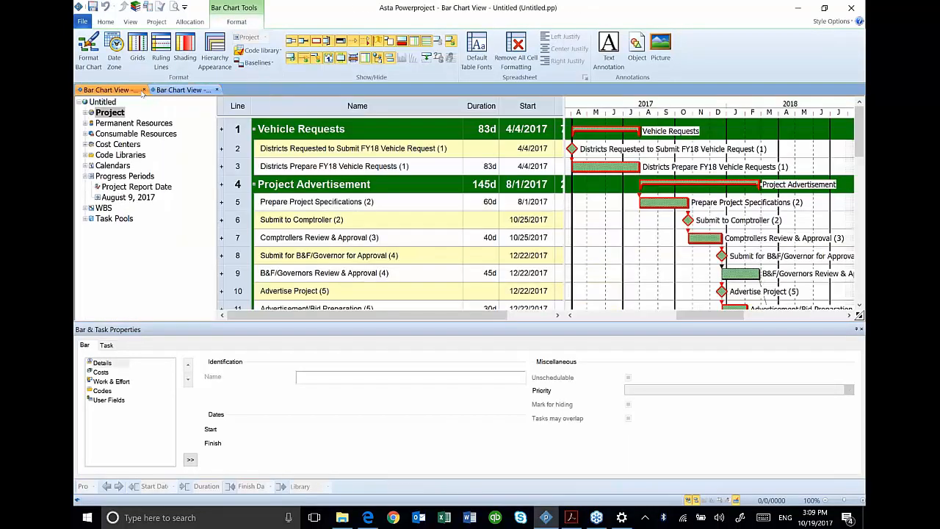
left_click(143, 90)
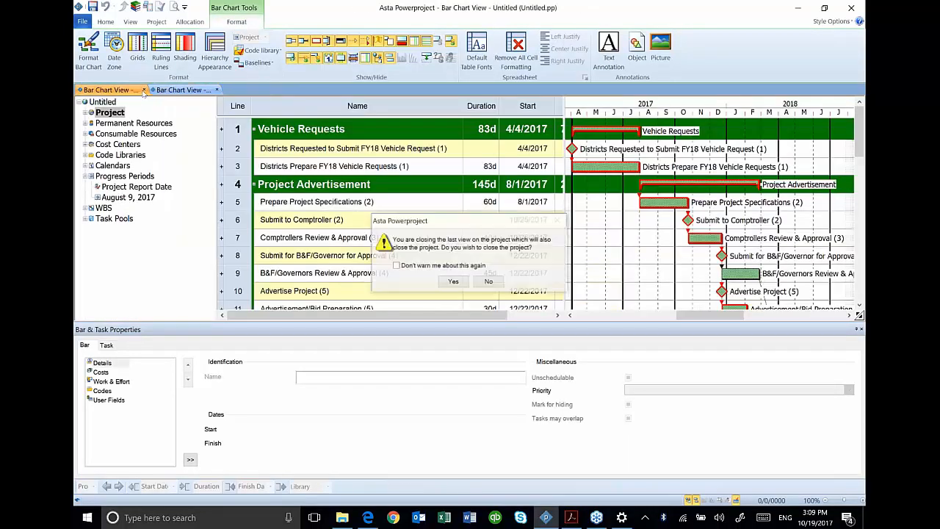
left_click(489, 282)
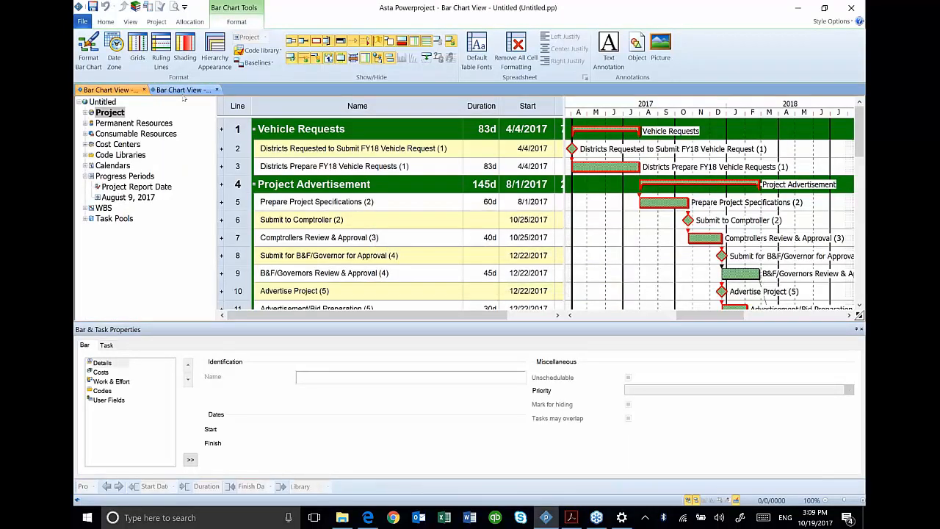
left_click(143, 90)
left_click(454, 282)
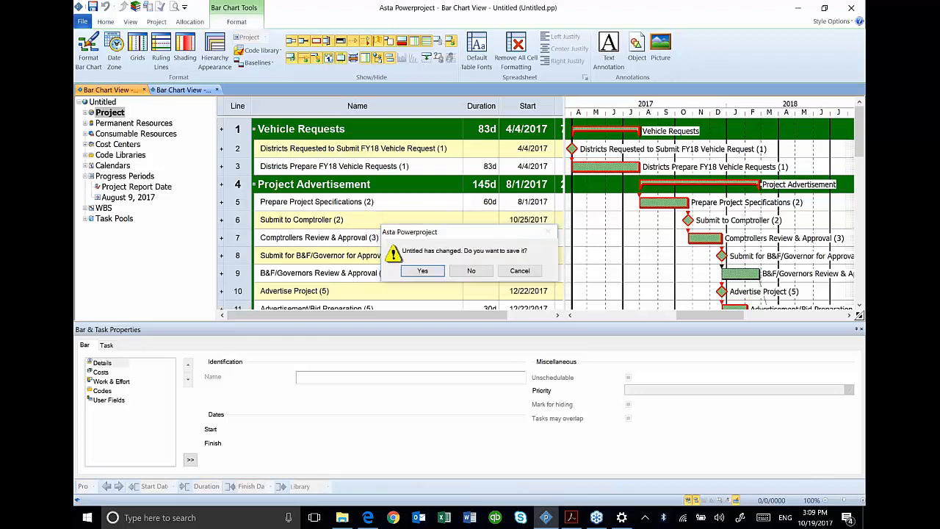
left_click(423, 270)
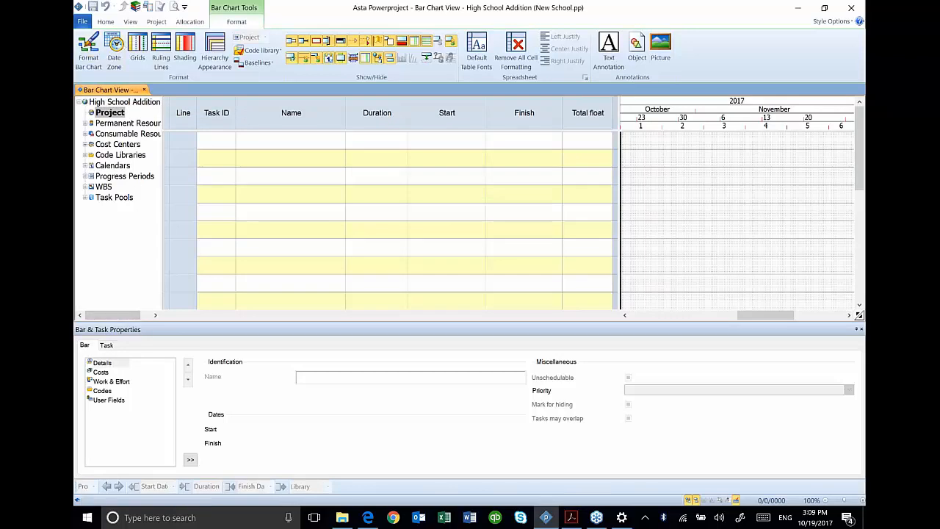
Review the available new-project templates and settings, and return to the High School Addition bar chart
left_click(82, 22)
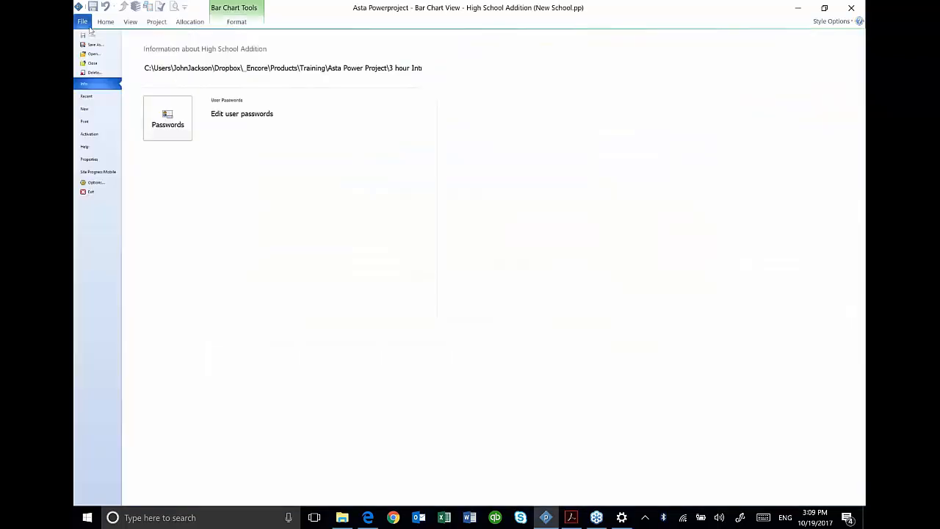
left_click(84, 108)
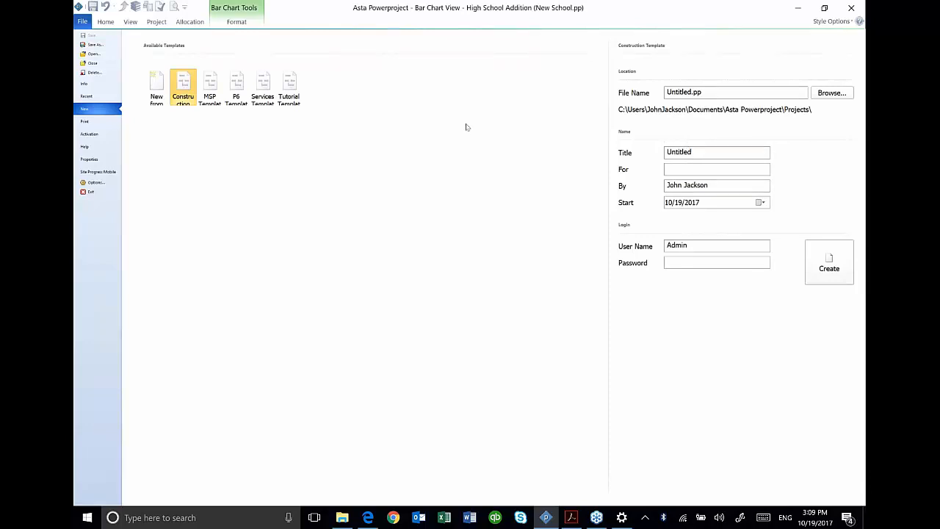
left_click(110, 22)
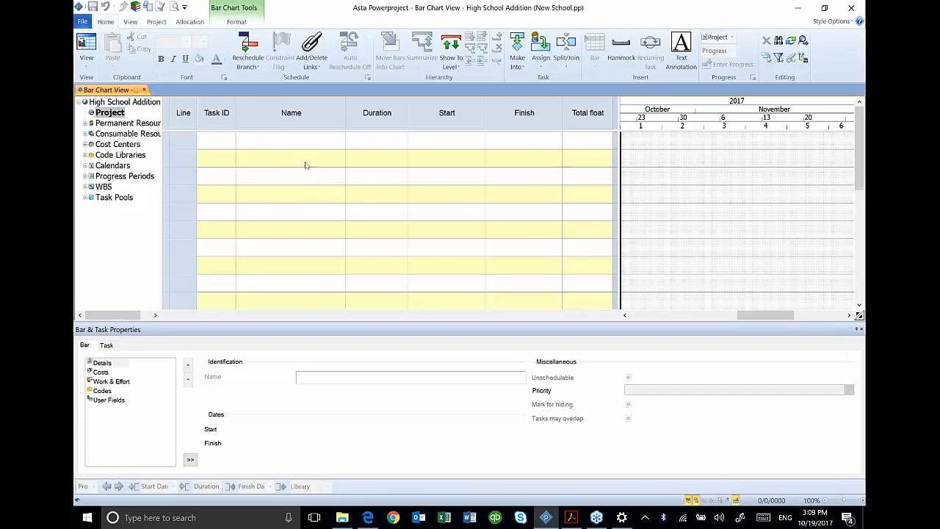
Widen the project tree so its entries are fully readable and expand the Calendars folder
scroll(176, 157, "down", 1)
left_click_drag(159, 158, 216, 158)
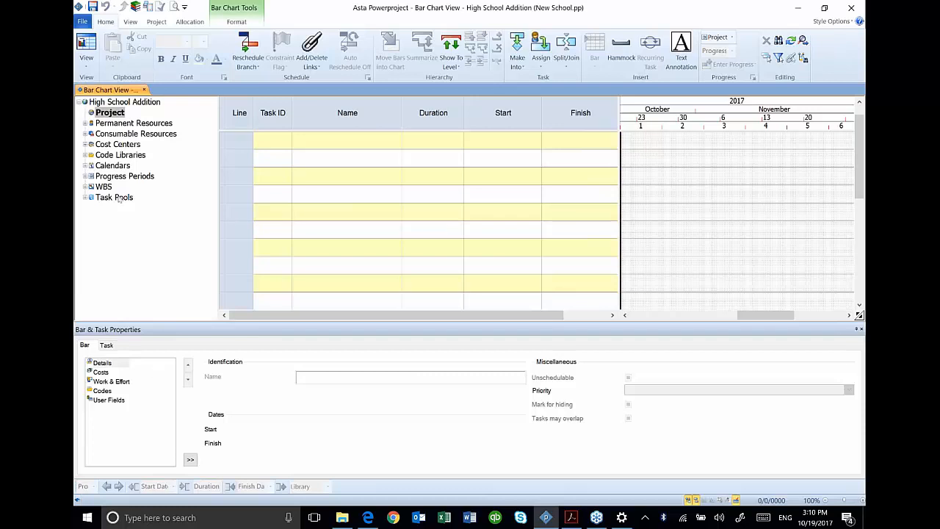
left_click(86, 166)
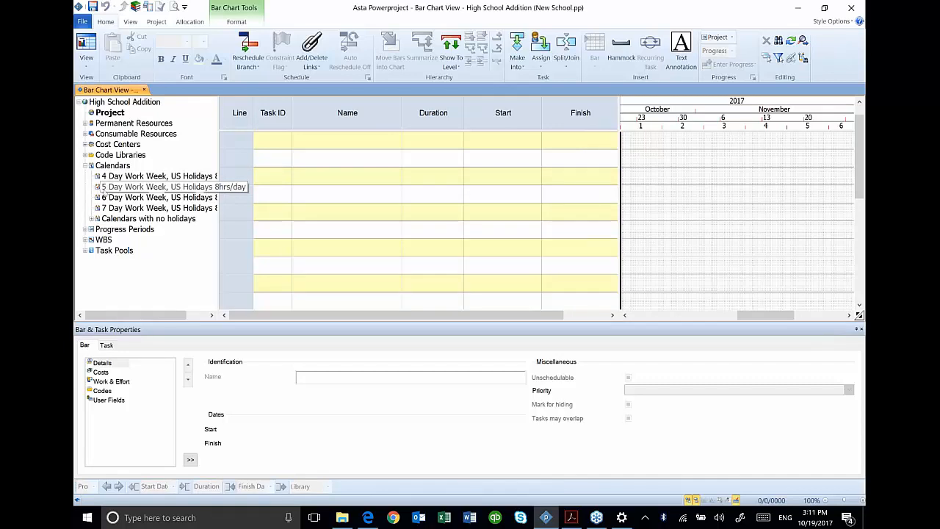
View the details of the 5 Day Work Week, US Holidays 8hrs/day calendar and close its properties
right_click(103, 188)
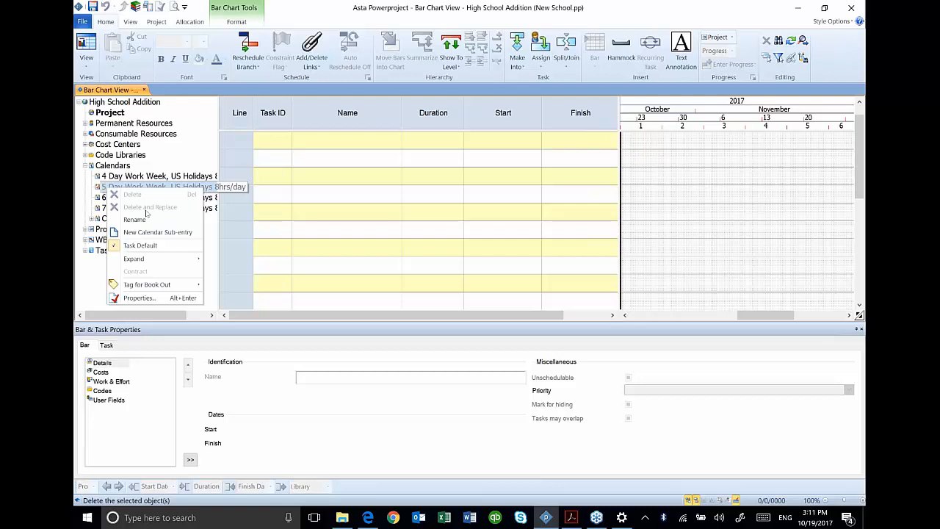
left_click(213, 190)
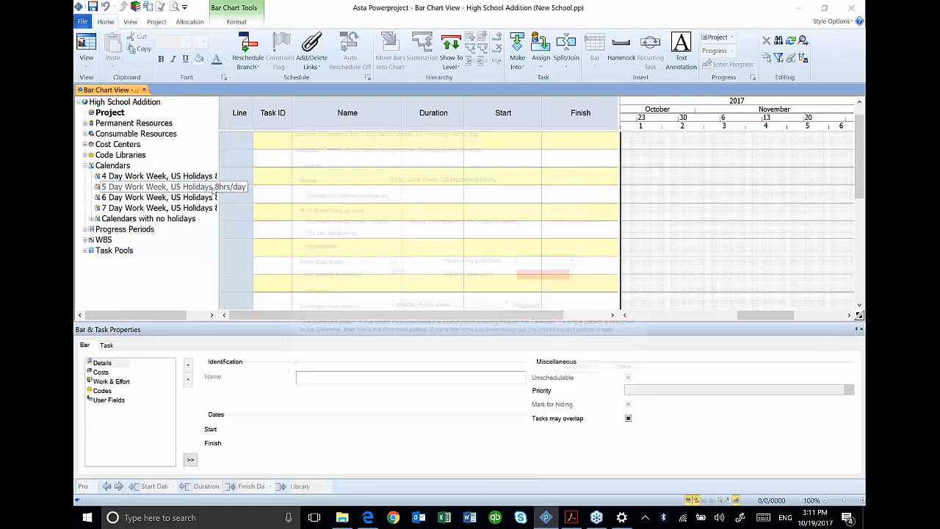
double_click(214, 189)
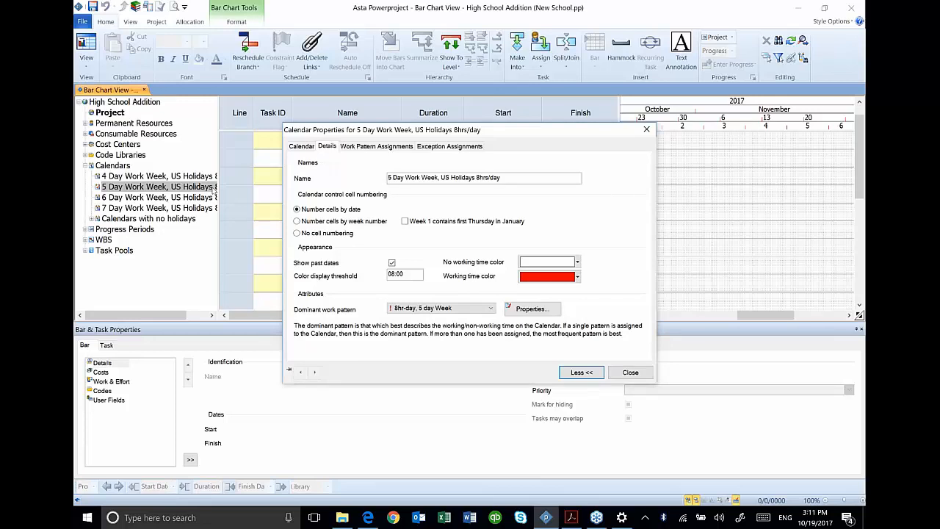
left_click(626, 372)
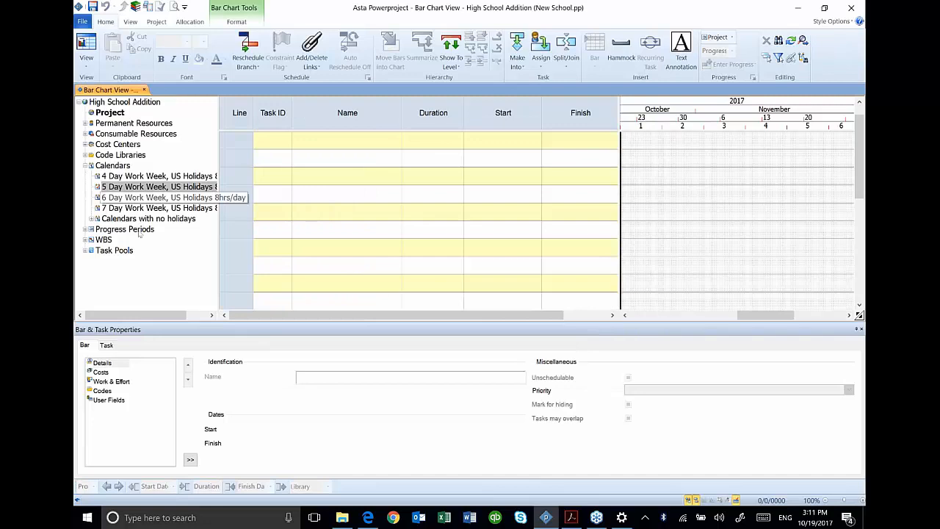
Open the properties of the 5 Day Work Week, US Holidays 8hrs/day calendar and display its 2017 year overview
right_click(125, 192)
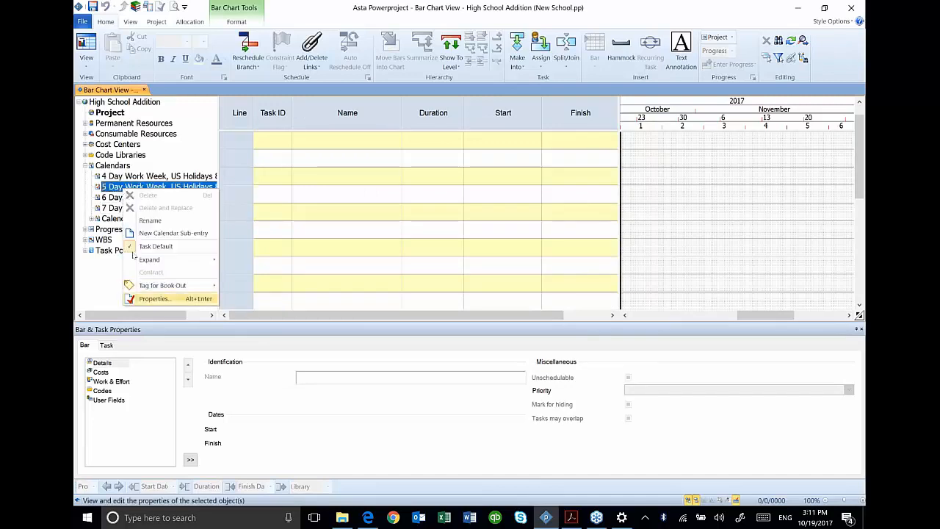
left_click(153, 298)
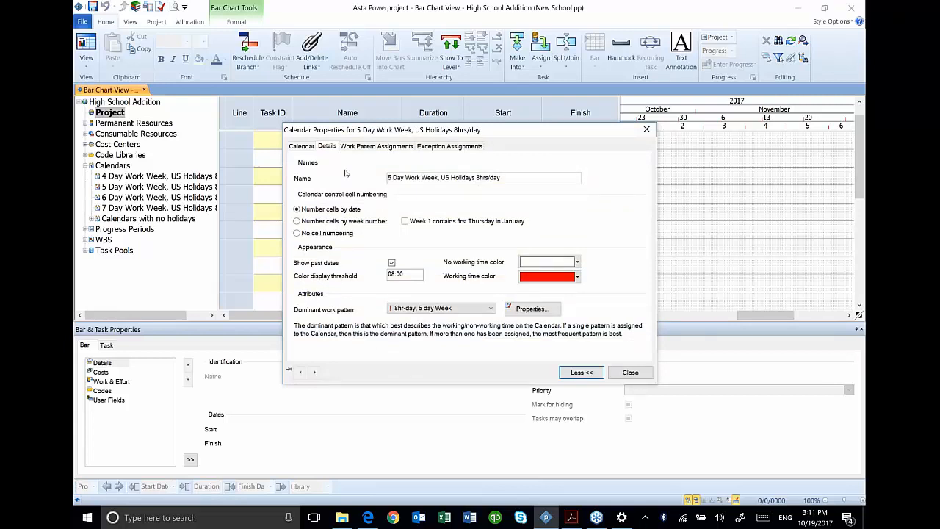
left_click(302, 147)
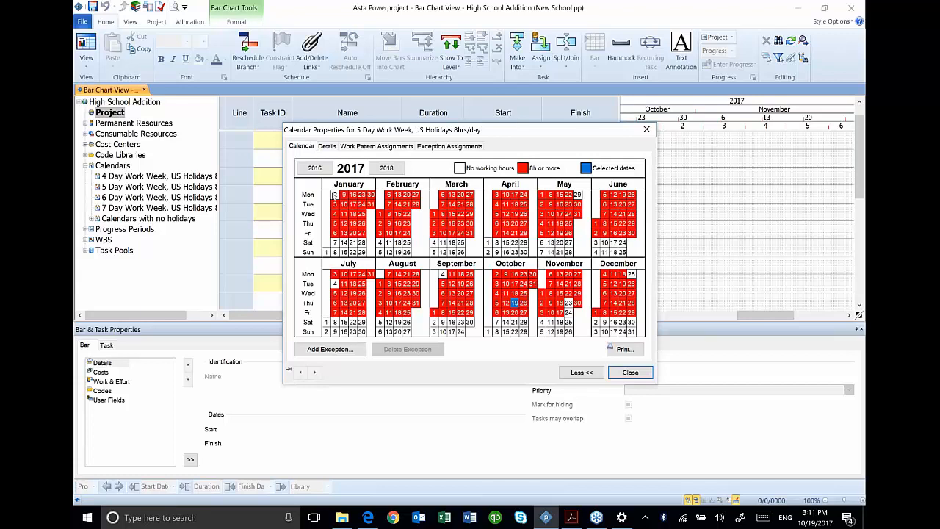
left_click(335, 252)
Assign a 24 hour Holiday exception to Monday, February 20, 2017
left_click(406, 196)
right_click(406, 196)
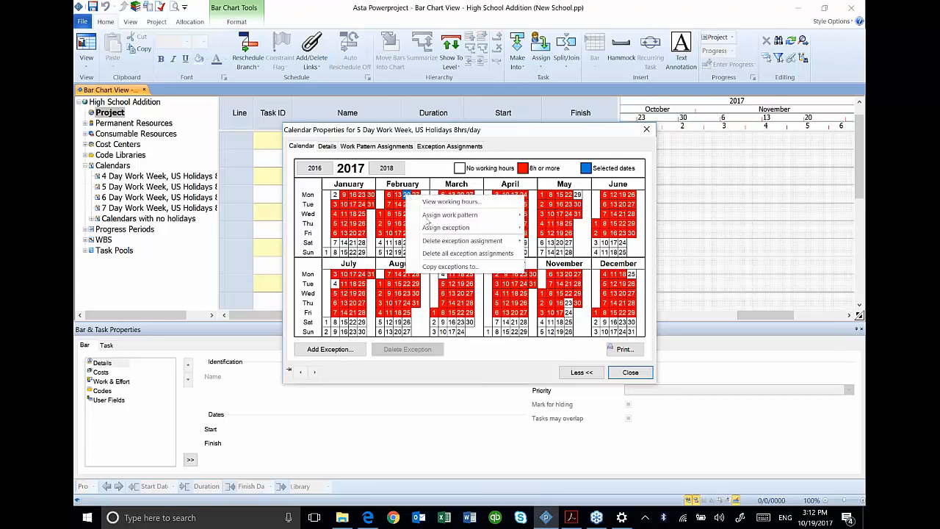
mouse_move(427, 229)
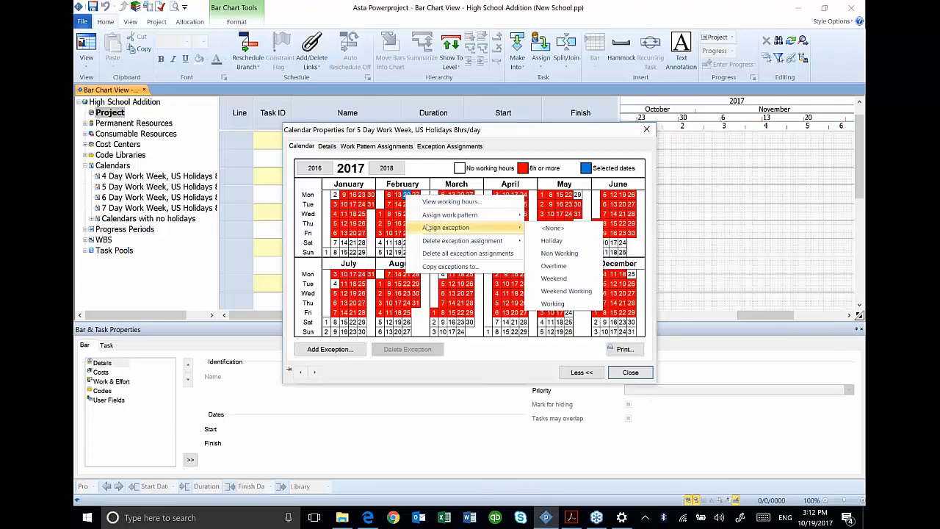
left_click(559, 241)
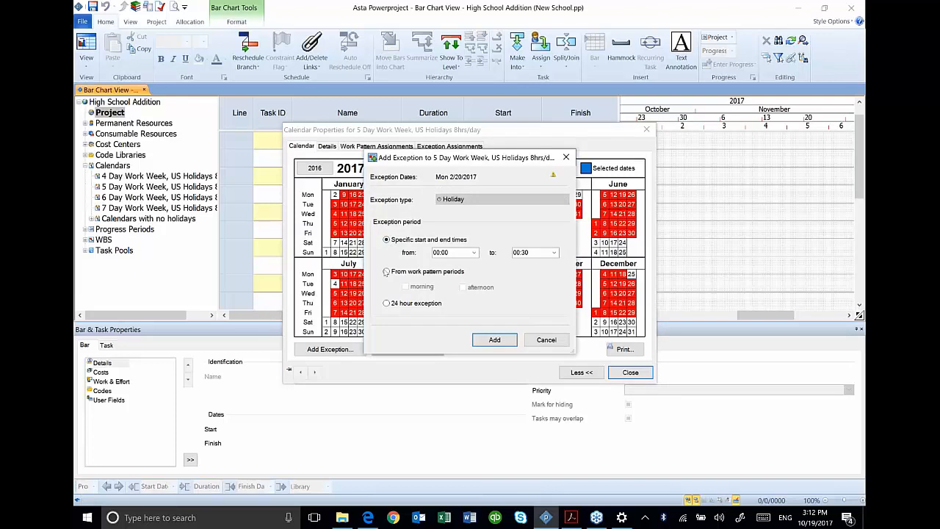
left_click(386, 304)
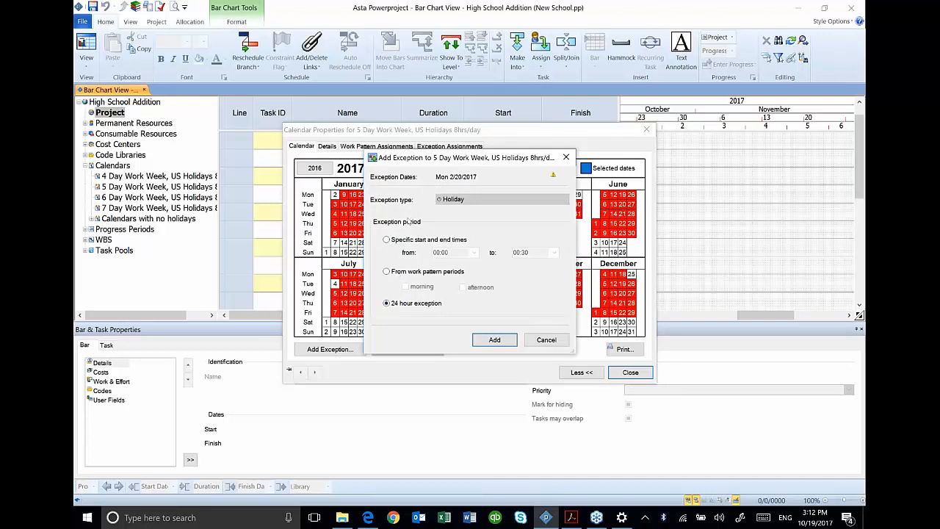
left_click(492, 340)
left_click(406, 223)
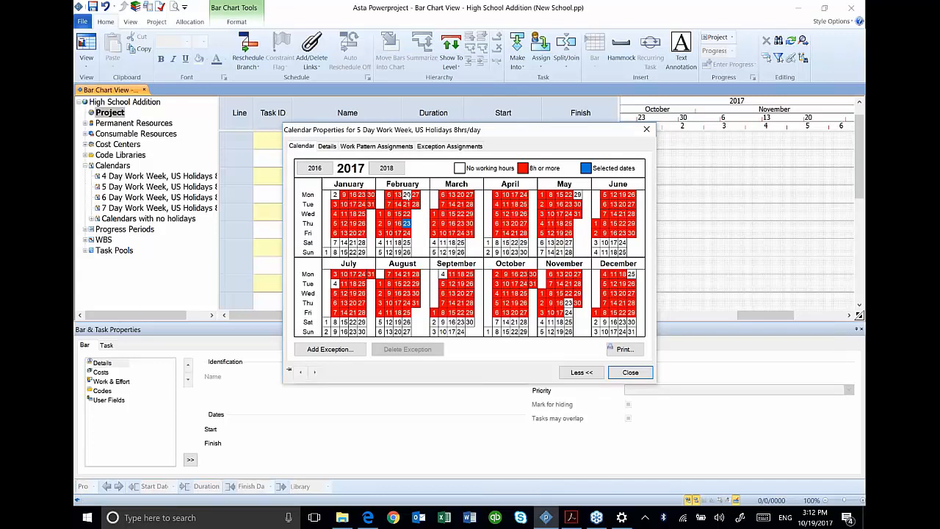
Delete the Holiday exception assignment from February 20, 2017
right_click(407, 195)
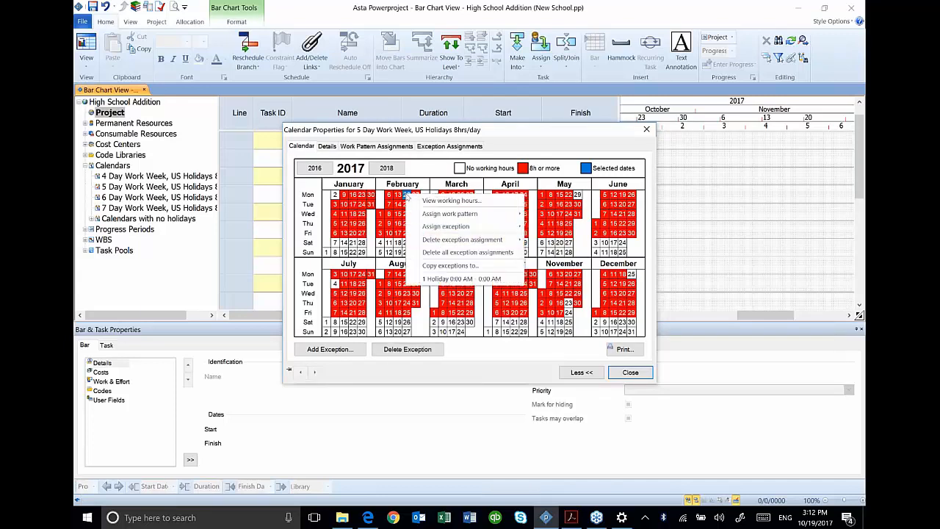
mouse_move(439, 241)
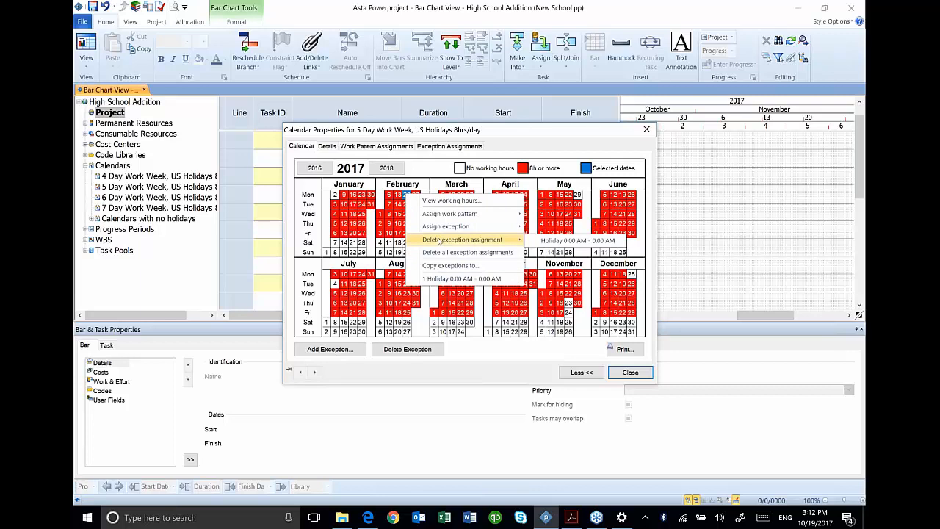
left_click(556, 241)
left_click(380, 225)
Add the Holiday exception to February 20, 2017 again as a 24 hour exception
right_click(407, 196)
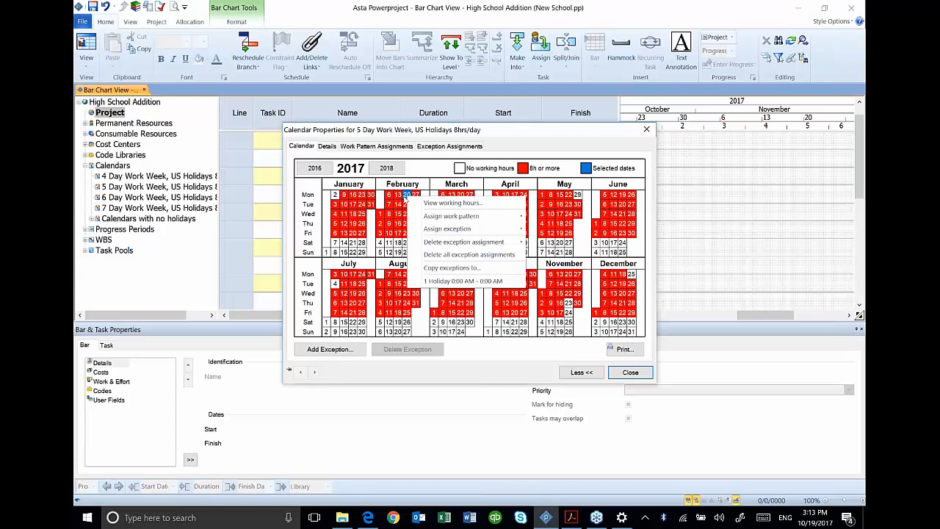
mouse_move(478, 229)
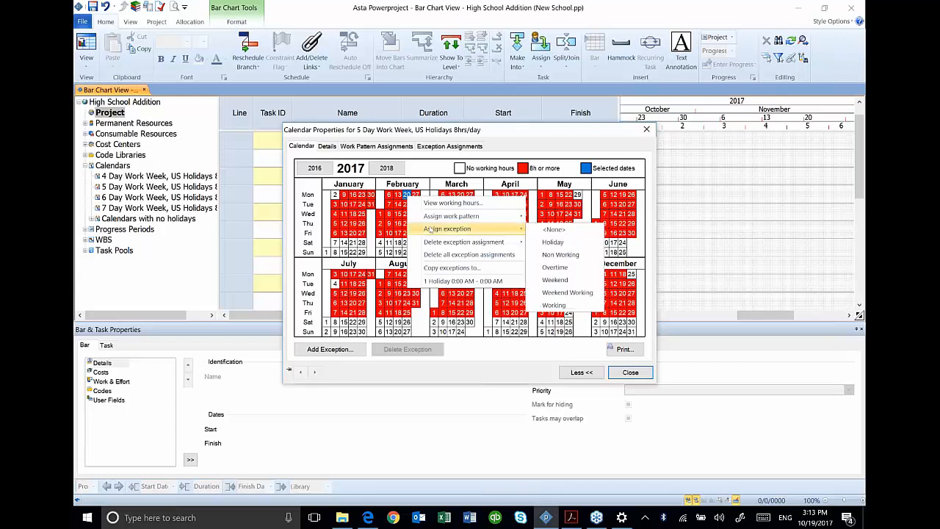
left_click(552, 241)
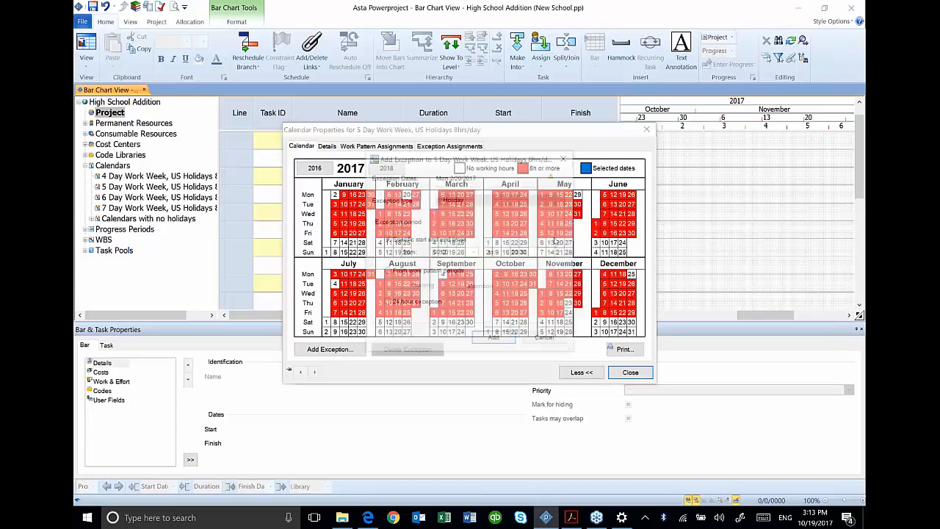
left_click(387, 303)
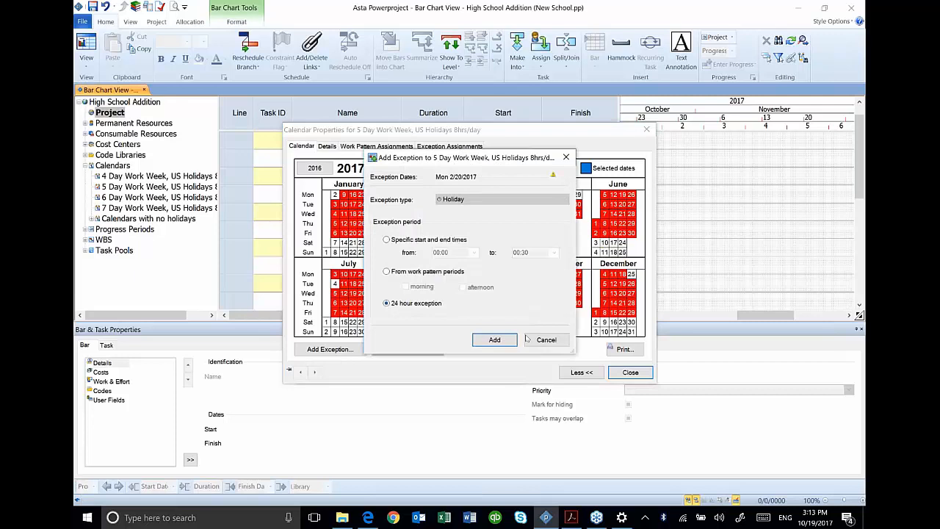
left_click(486, 340)
left_click(397, 223)
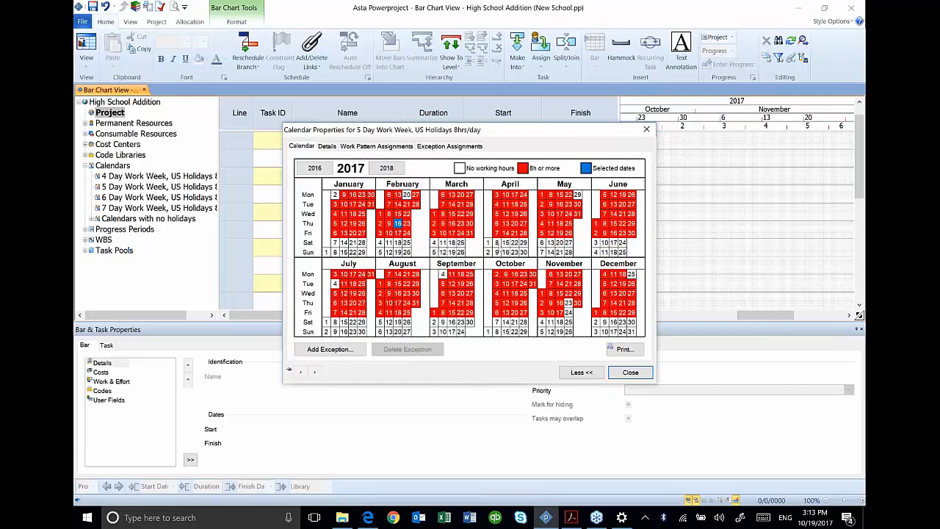
Review the calendar's work pattern and exception assignments, return to the year overview and close the calendar properties
left_click(383, 147)
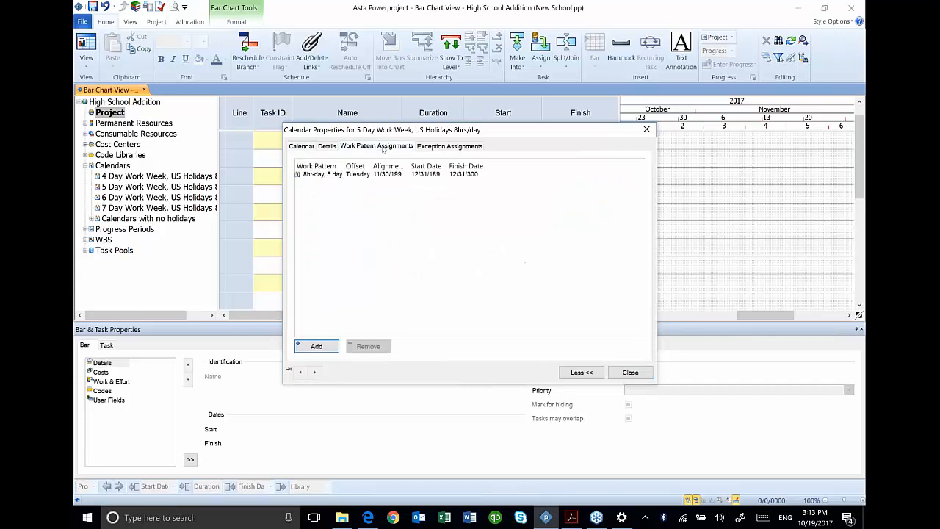
left_click(429, 147)
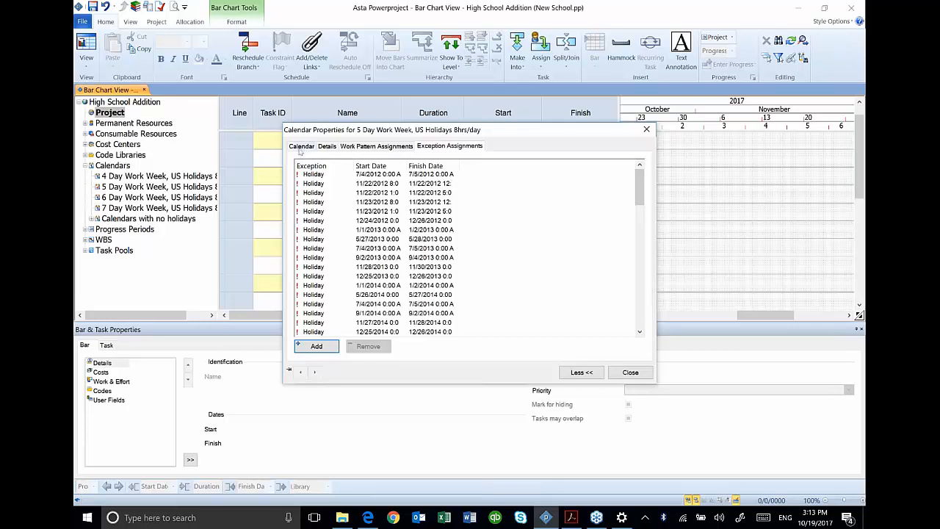
left_click(301, 146)
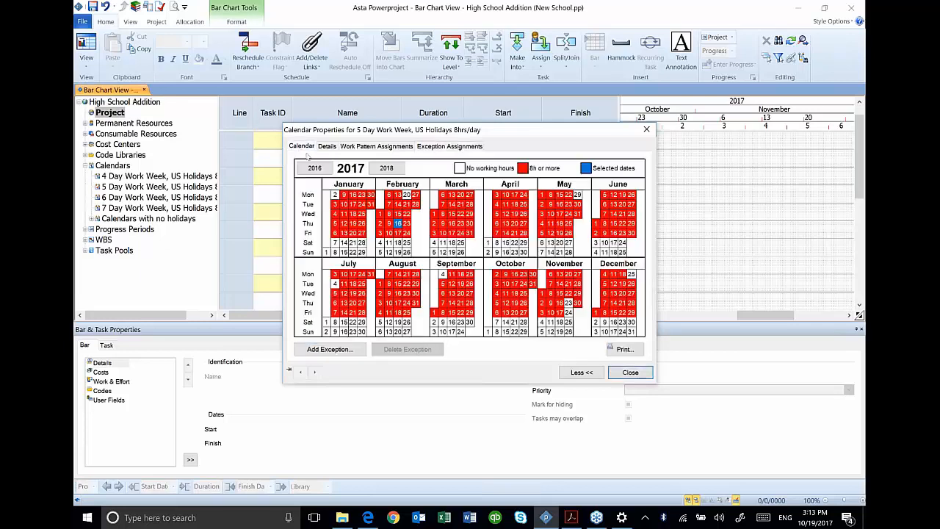
left_click(640, 375)
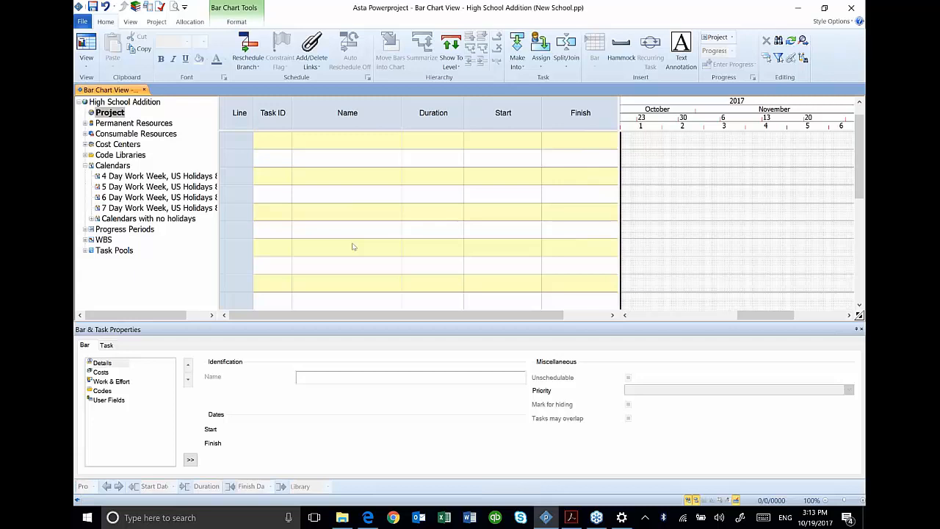
left_click(571, 517)
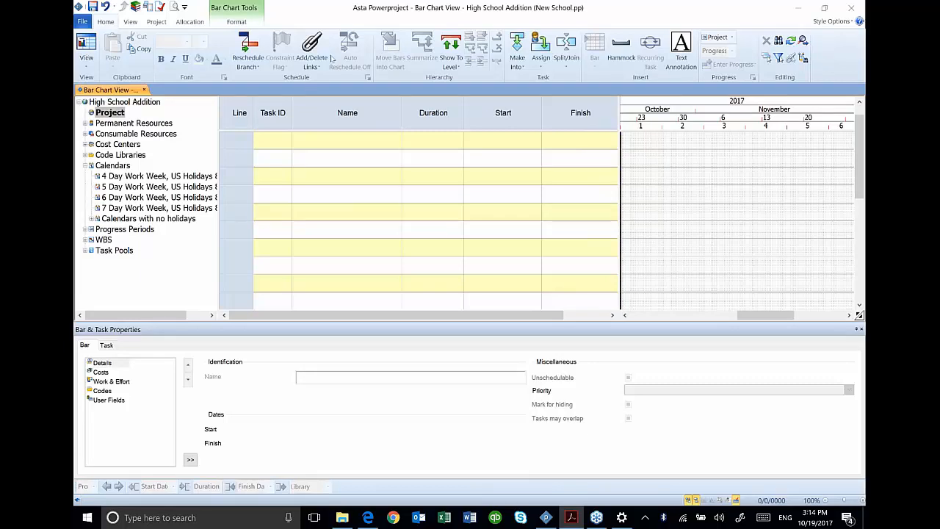
Insert a child summary with the bar title Milestones under Project, placed at the end of the chart
right_click(91, 112)
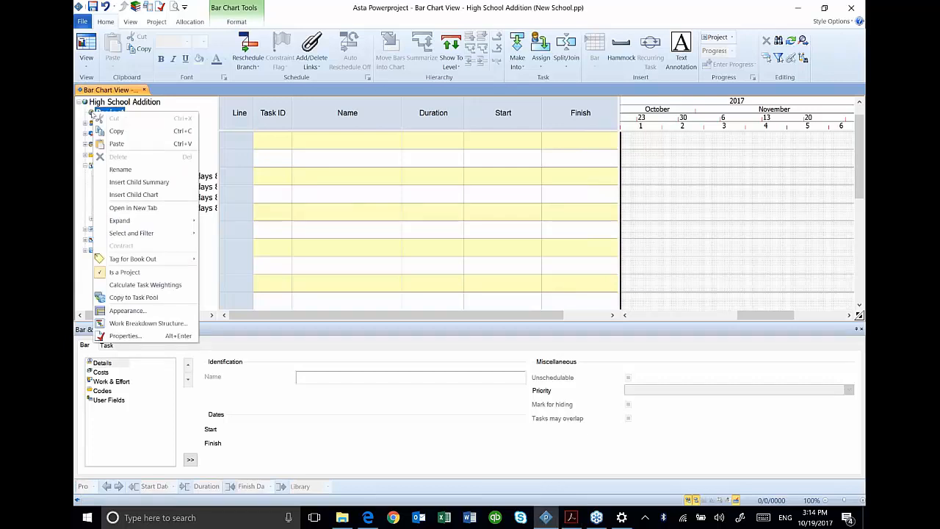
left_click(125, 181)
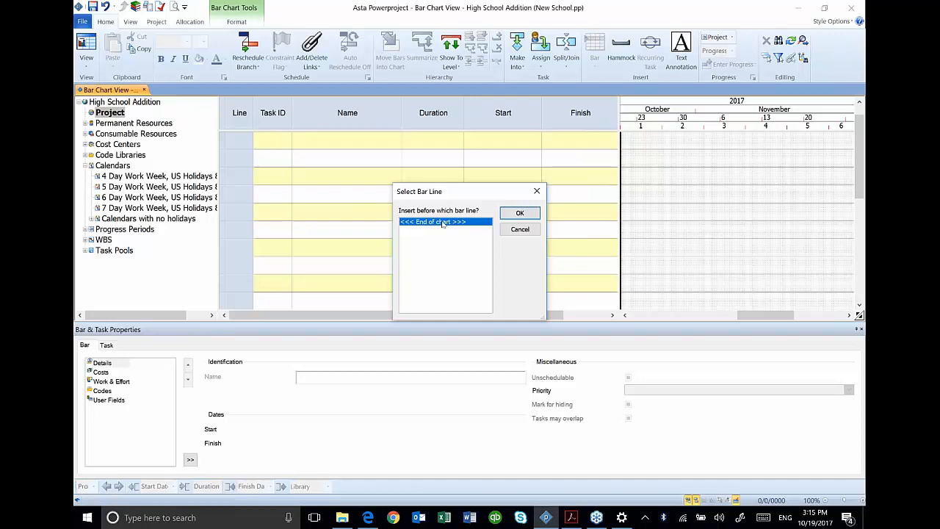
left_click(519, 213)
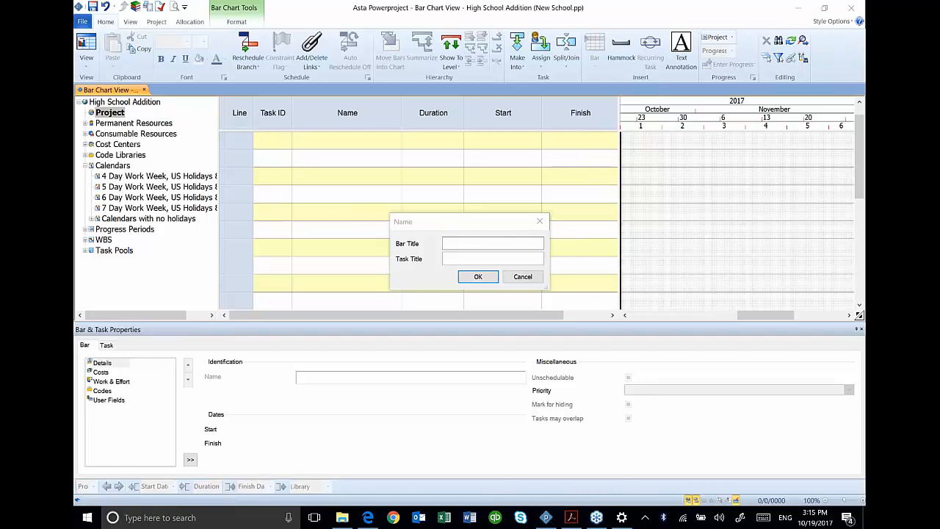
left_click(456, 248)
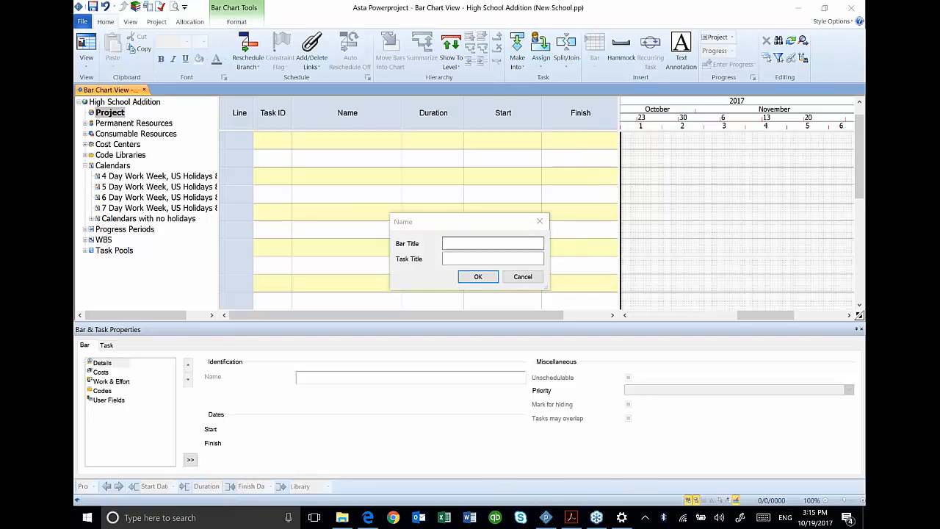
type("Milestones")
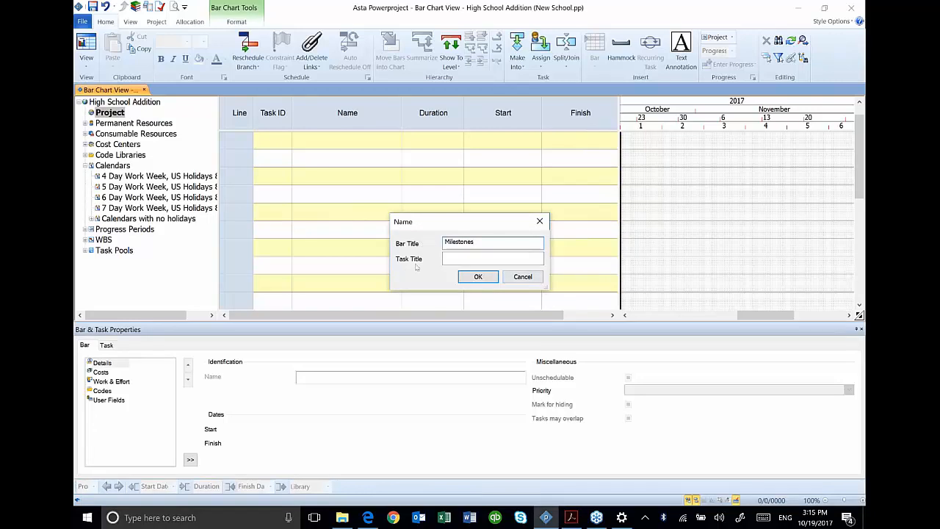
left_click(471, 280)
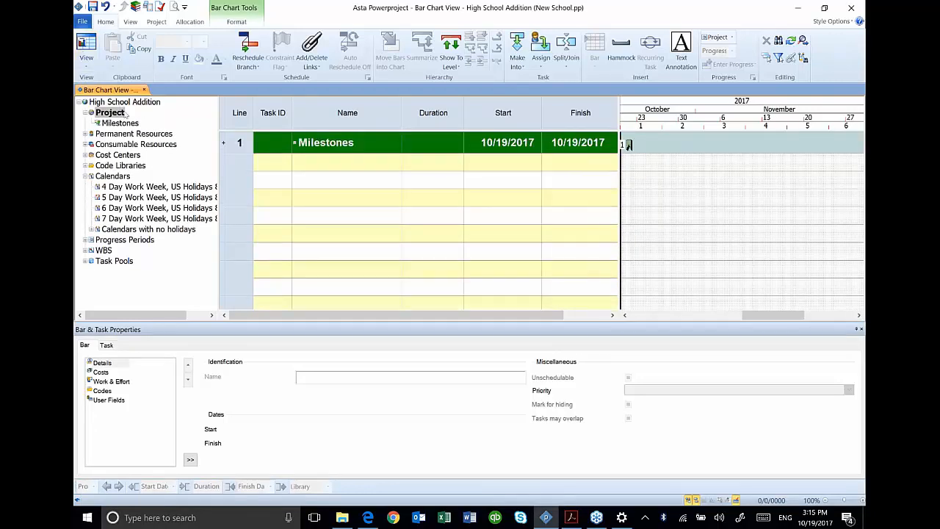
Insert a child summary with the bar title Design under Project, placed at the end of the chart
left_click(110, 114)
right_click(110, 115)
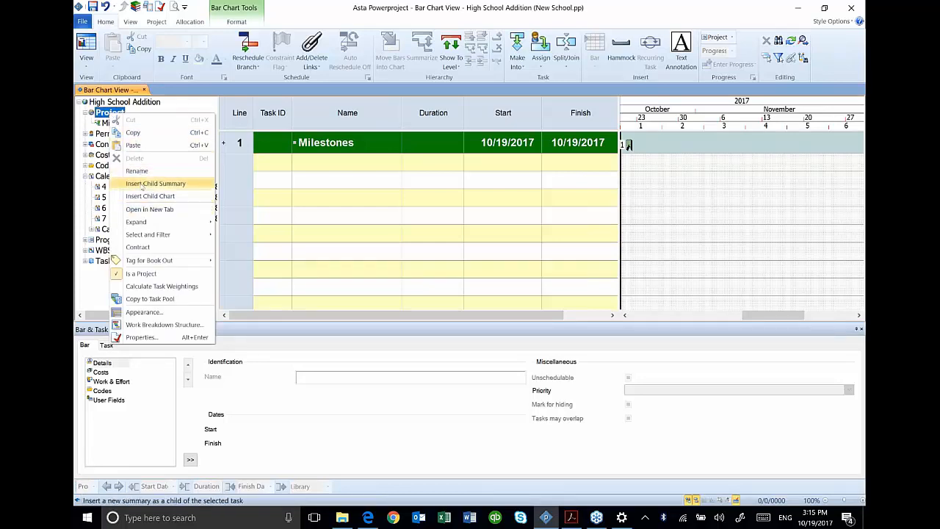
left_click(140, 183)
left_click(438, 230)
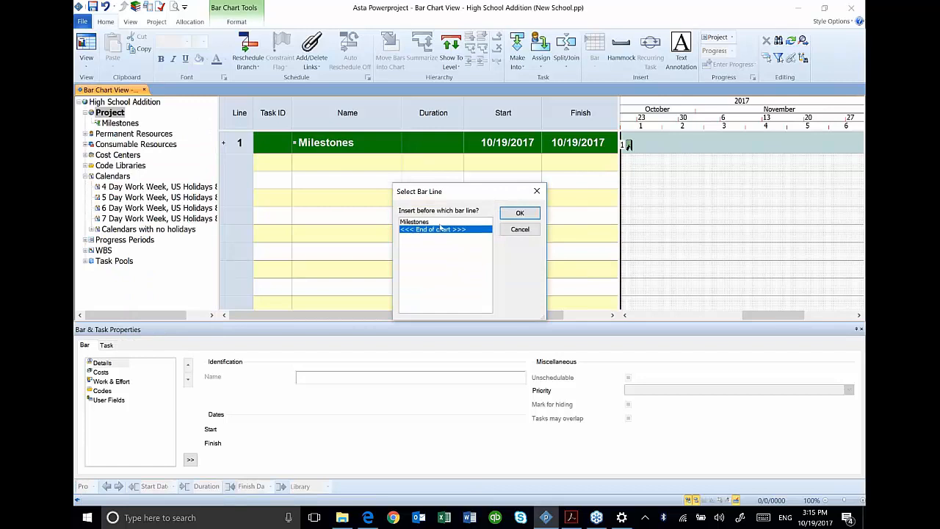
left_click(533, 214)
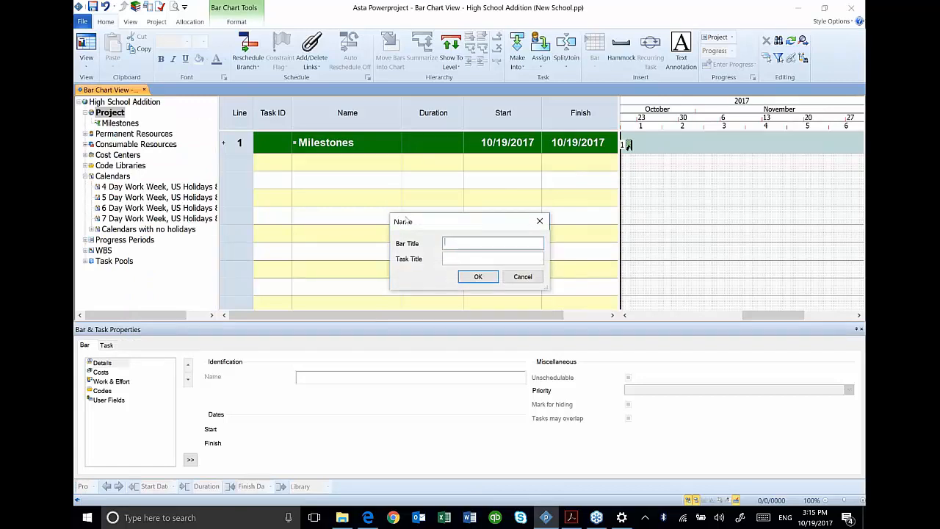
type("Design")
left_click(478, 276)
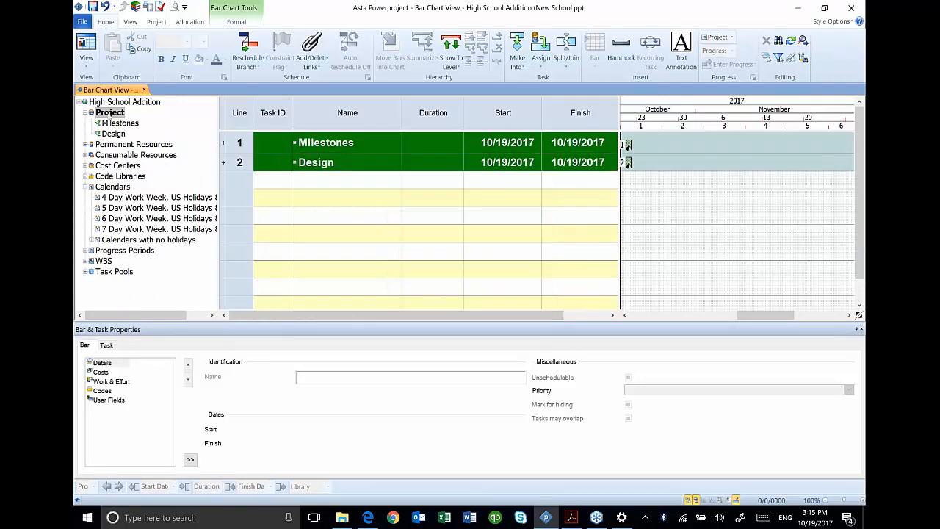
Insert a child summary with the bar title Procurement under Project, placed at the end of the chart
left_click(110, 114)
right_click(110, 114)
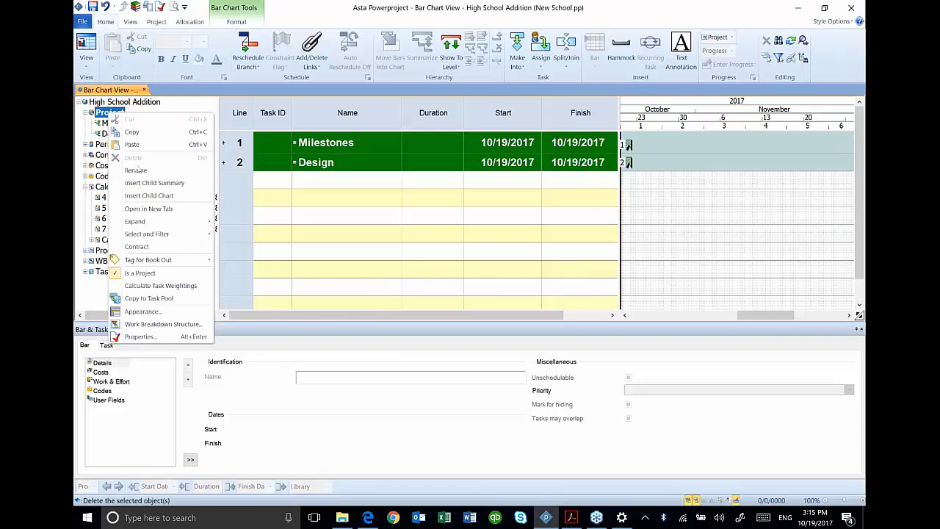
left_click(140, 183)
left_click(434, 236)
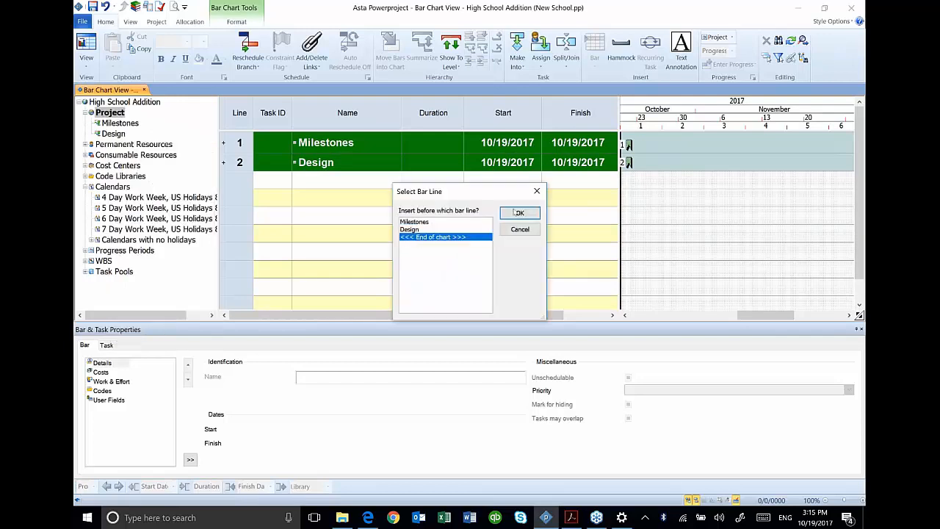
left_click(520, 213)
type("Pro")
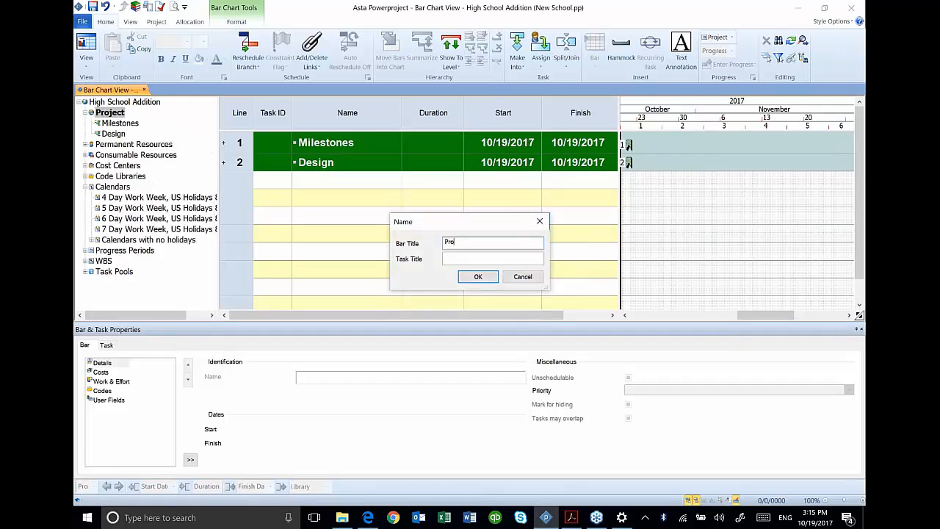
type("curement")
left_click(479, 277)
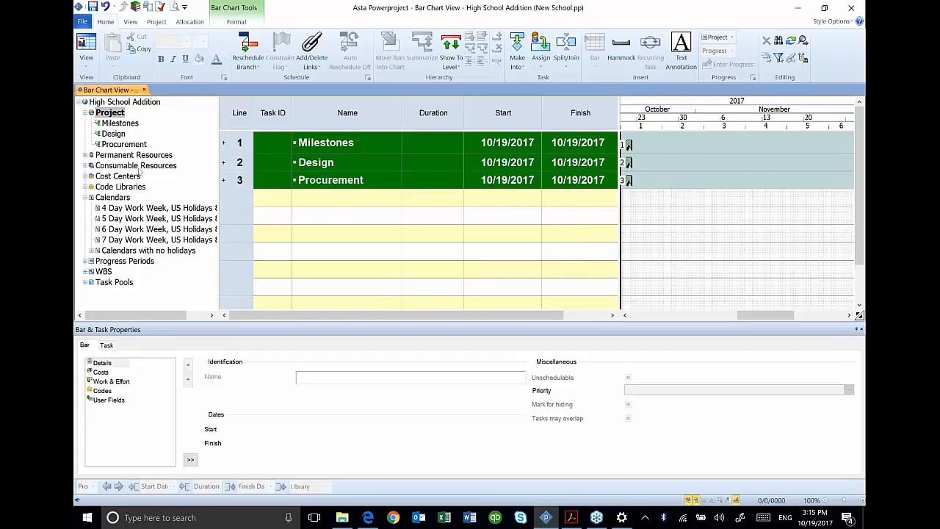
Insert a child summary with the bar title Construction under Project, placed at the end of the chart
right_click(115, 116)
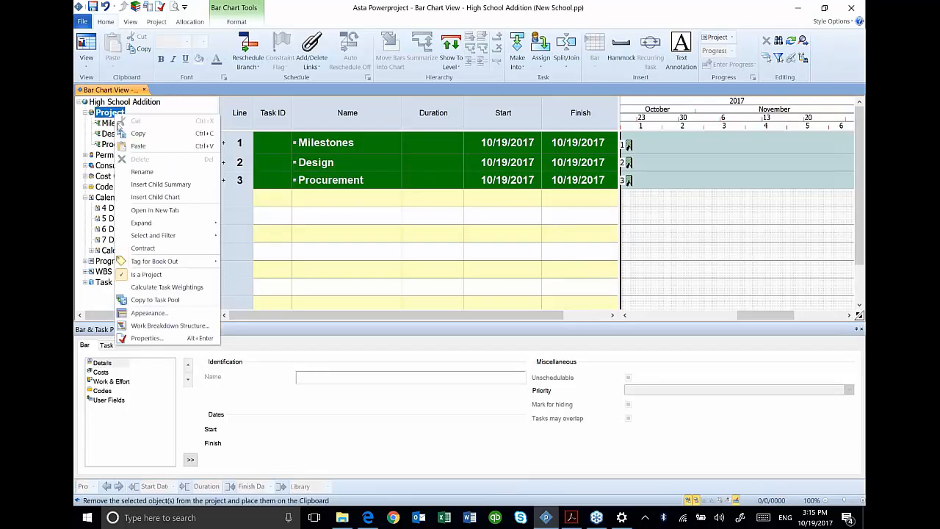
left_click(156, 184)
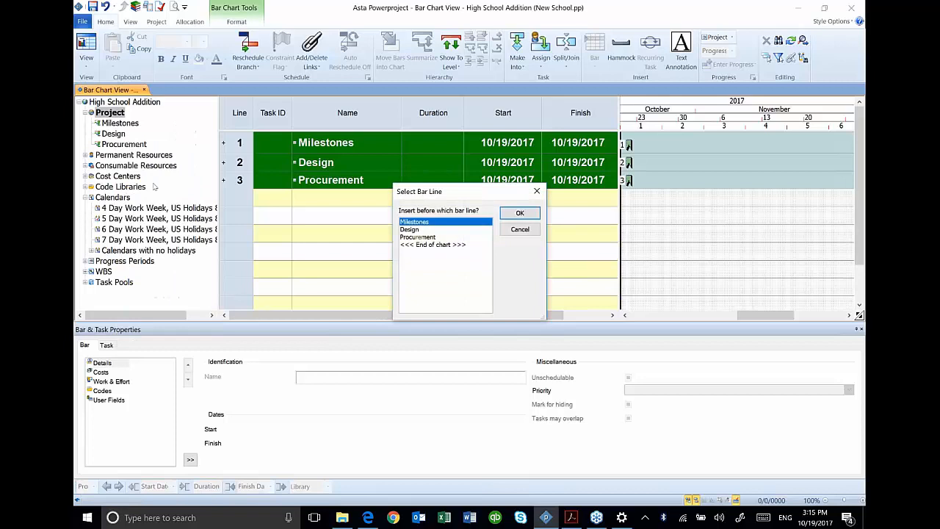
left_click(443, 247)
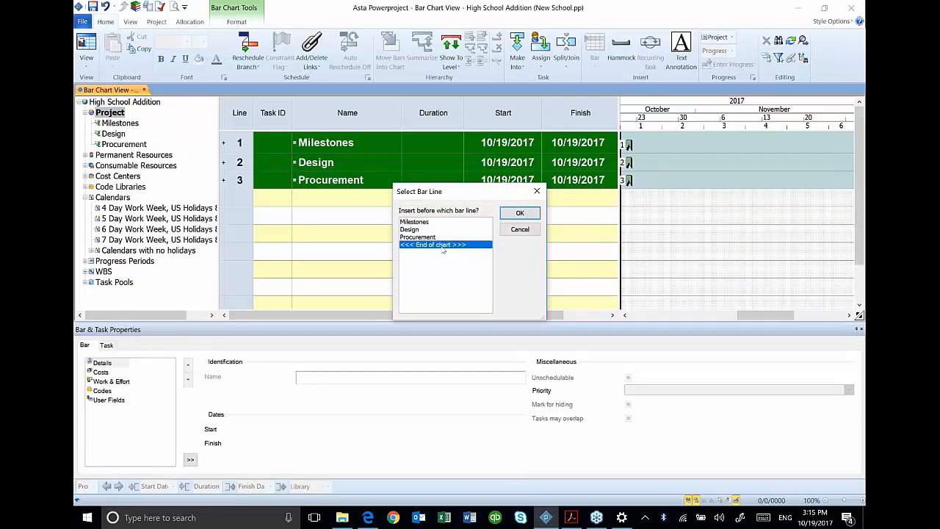
left_click(520, 213)
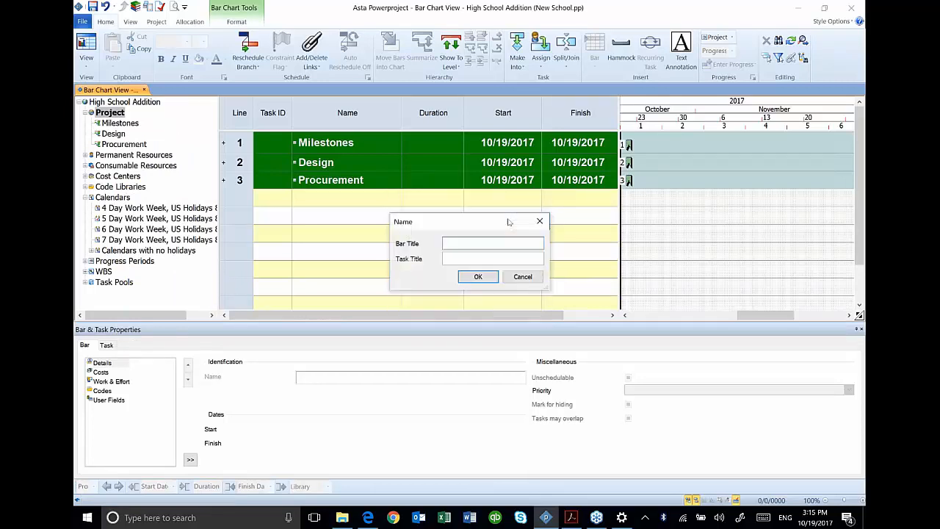
type("Construction")
left_click(465, 275)
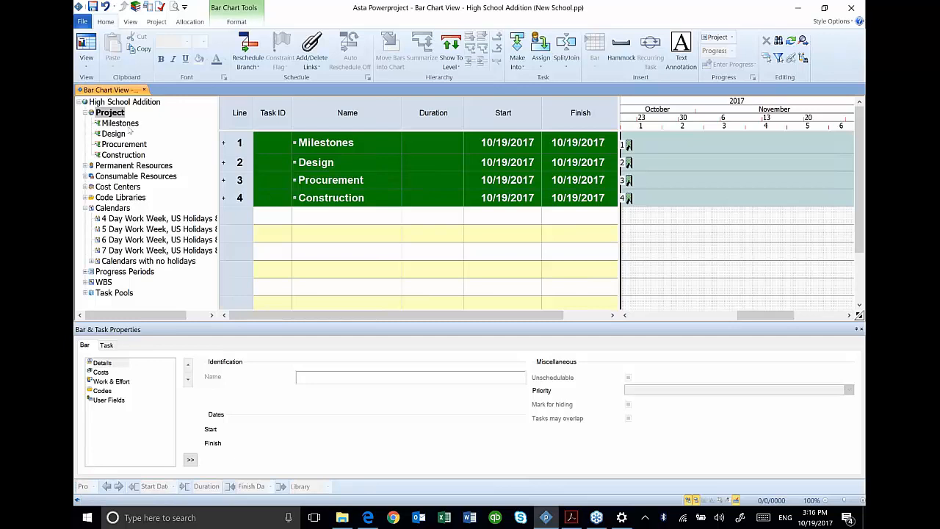
Add a fourth level to the project's hierarchy appearance and give it a Goldenrod background color
left_click(108, 113)
right_click(108, 114)
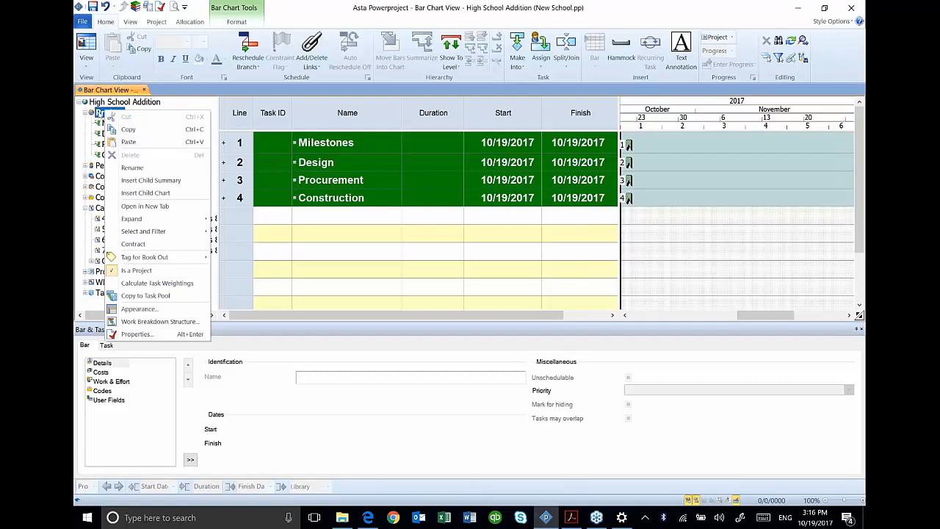
left_click(139, 308)
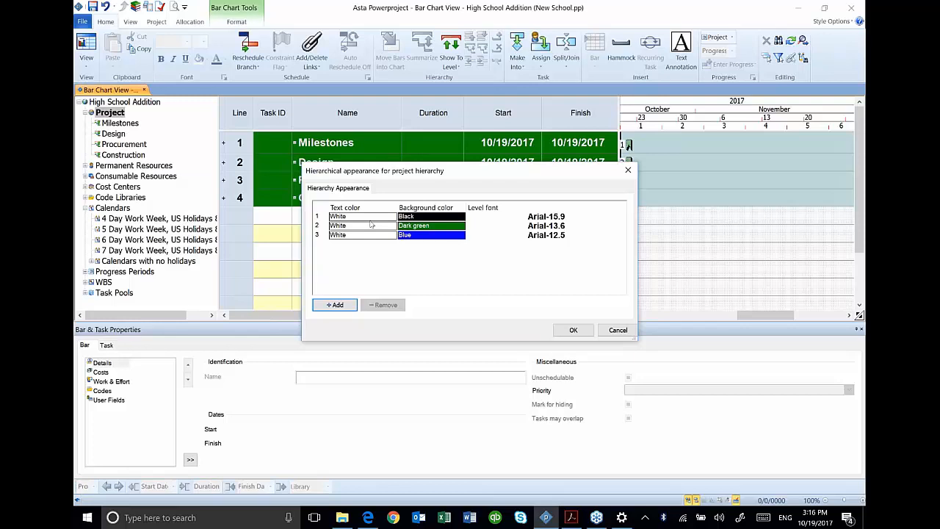
left_click(346, 305)
left_click(425, 245)
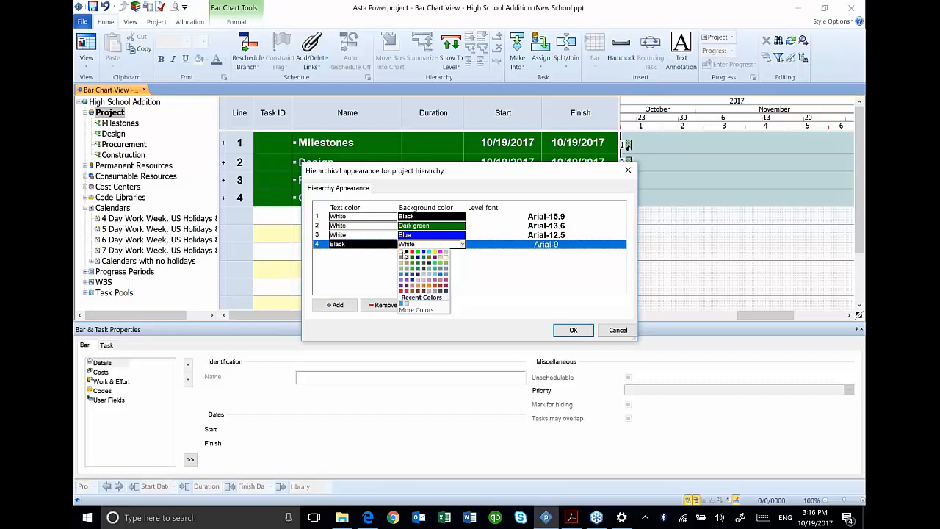
left_click(403, 266)
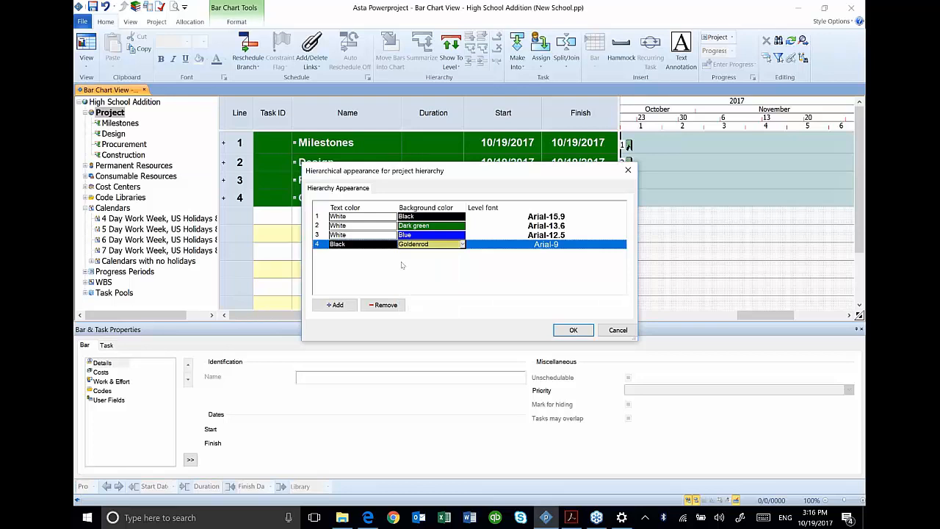
Set the fourth hierarchy level's font style to Bold Italic and apply the hierarchy appearance
double_click(556, 245)
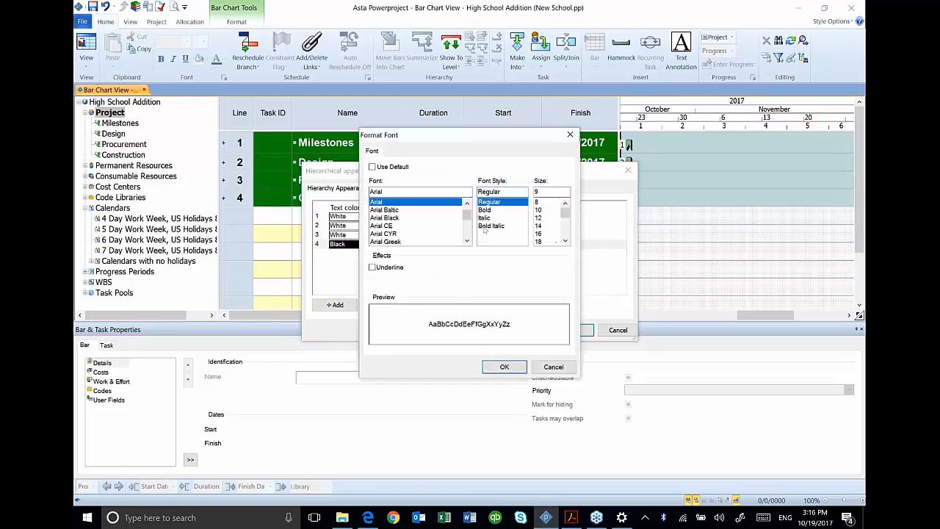
left_click(487, 226)
left_click(503, 366)
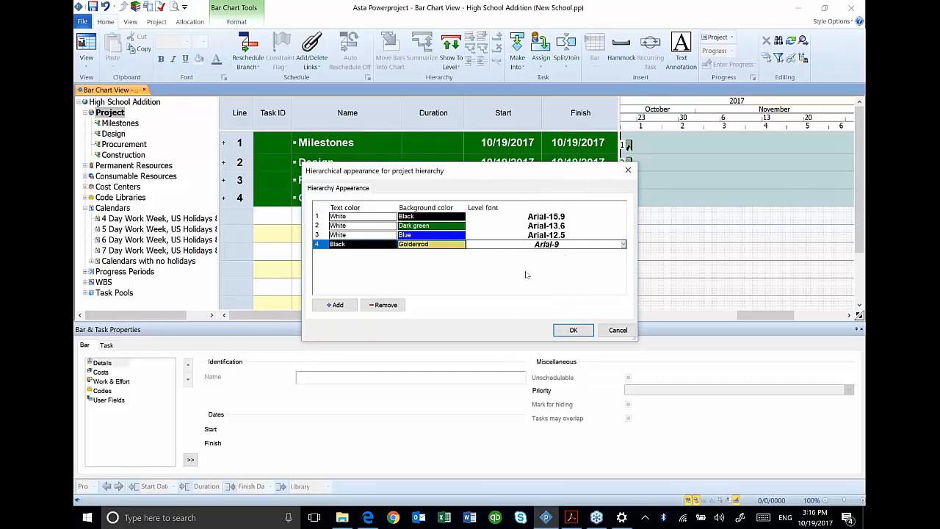
left_click(573, 331)
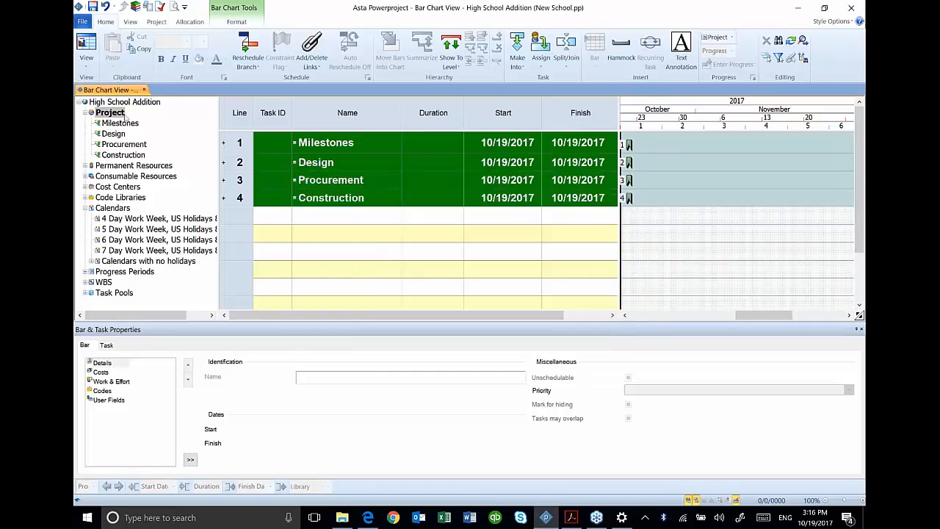
Insert a child summary with the bar title General Conditions under Construction, at the end of its chart
left_click(109, 155)
right_click(109, 155)
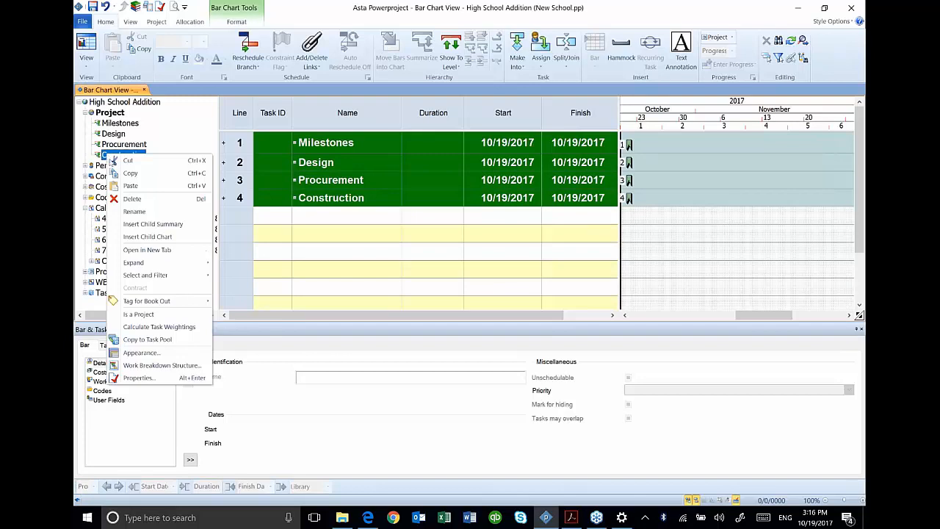
left_click(136, 226)
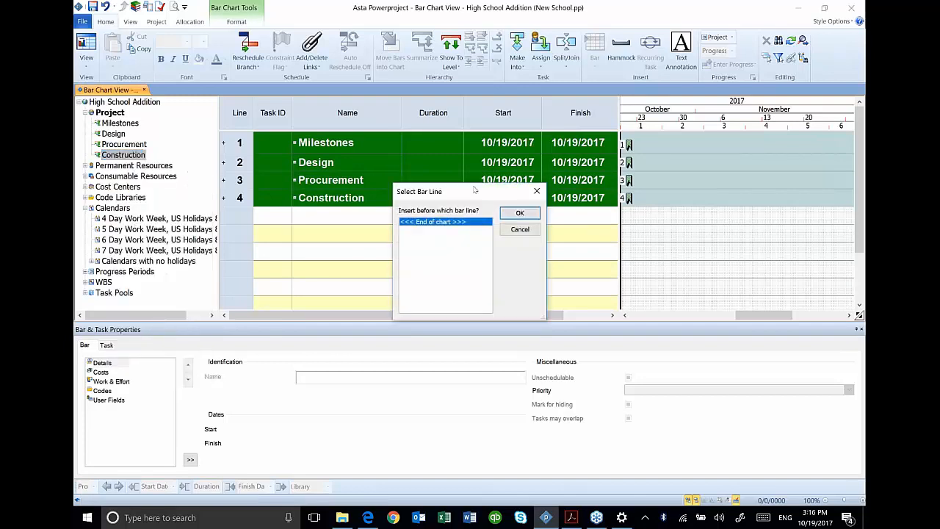
left_click(519, 213)
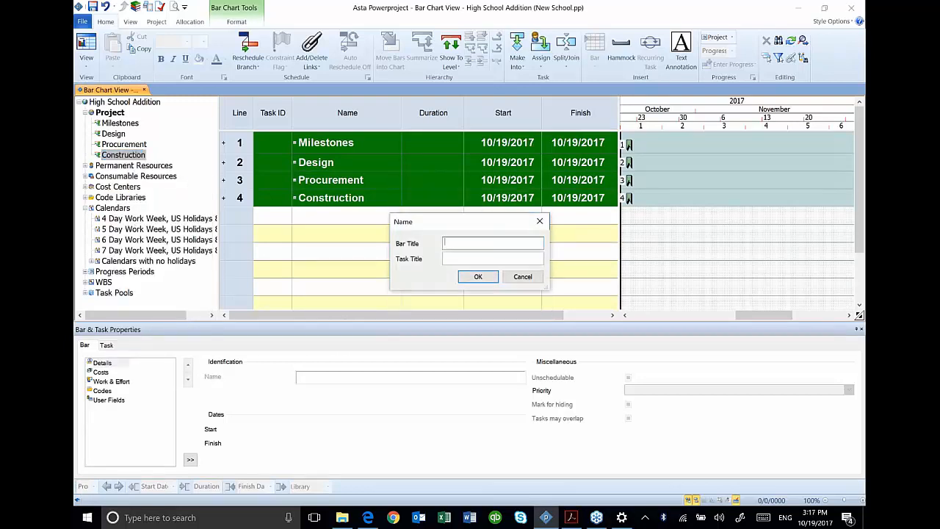
type("General Conditions")
left_click(479, 276)
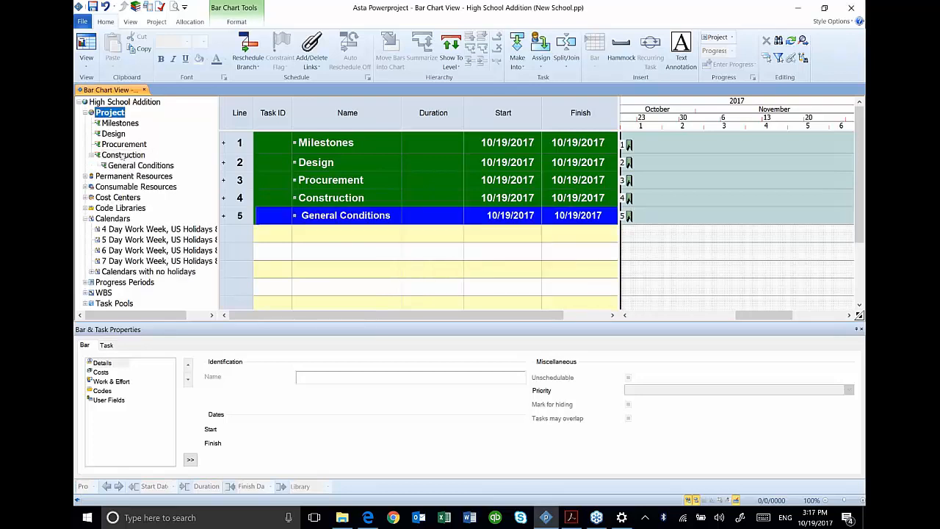
Insert a child summary with the bar title Site Work under Construction, placed after General Conditions
right_click(121, 155)
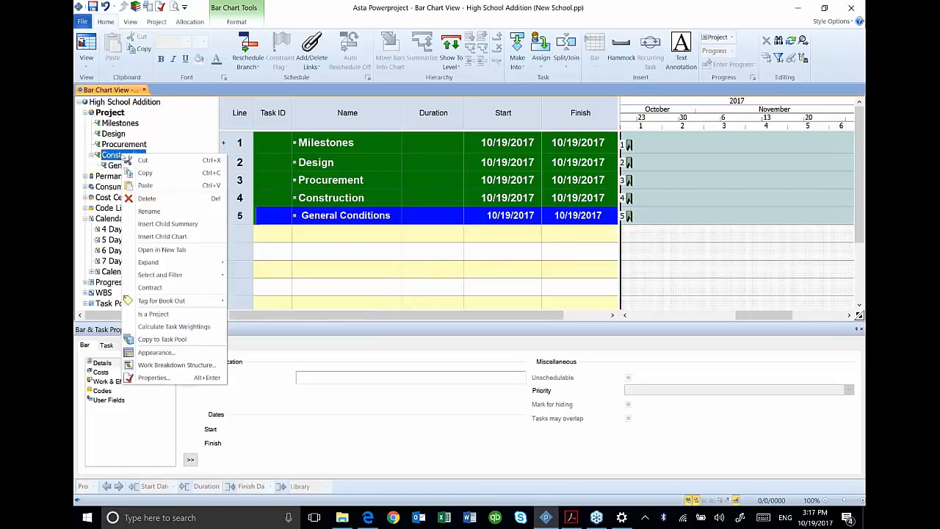
left_click(140, 224)
left_click(435, 230)
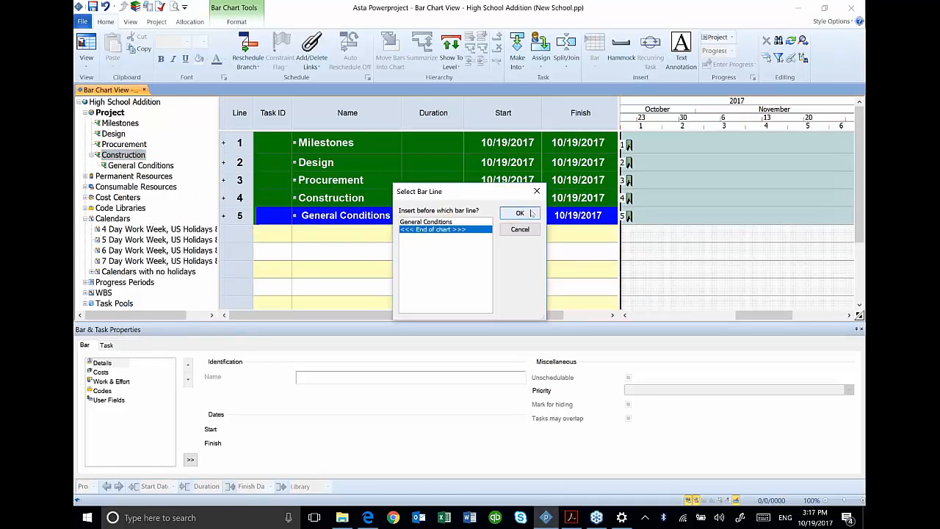
left_click(520, 213)
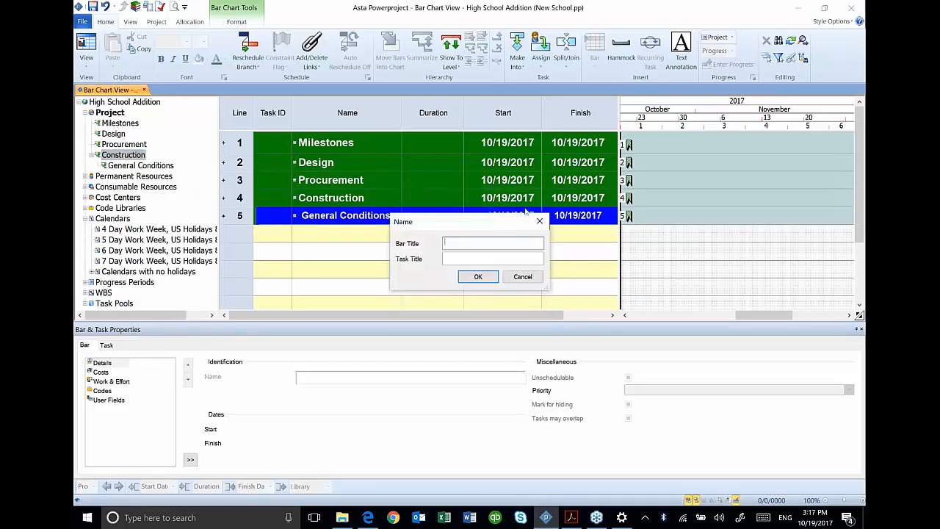
type("Site Work")
left_click(474, 277)
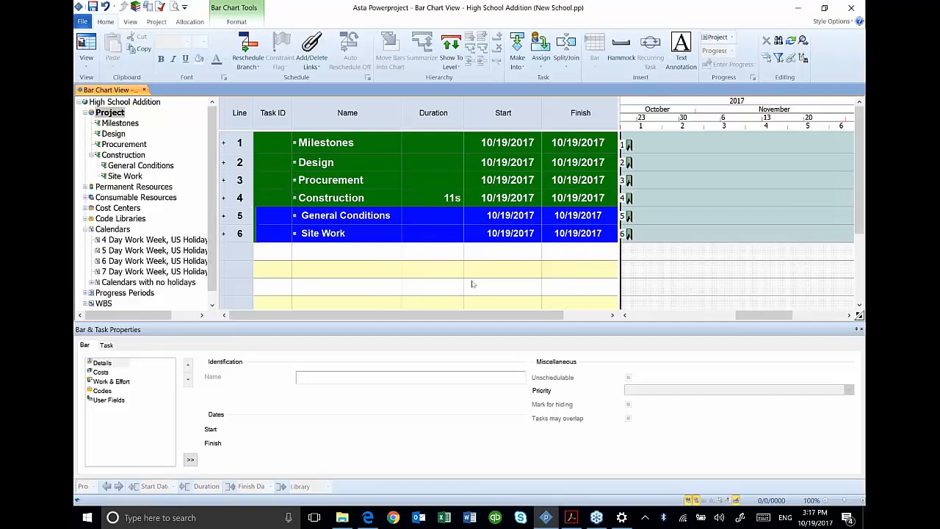
Insert a child summary with the bar title Building under Construction, at the end of its chart
right_click(133, 157)
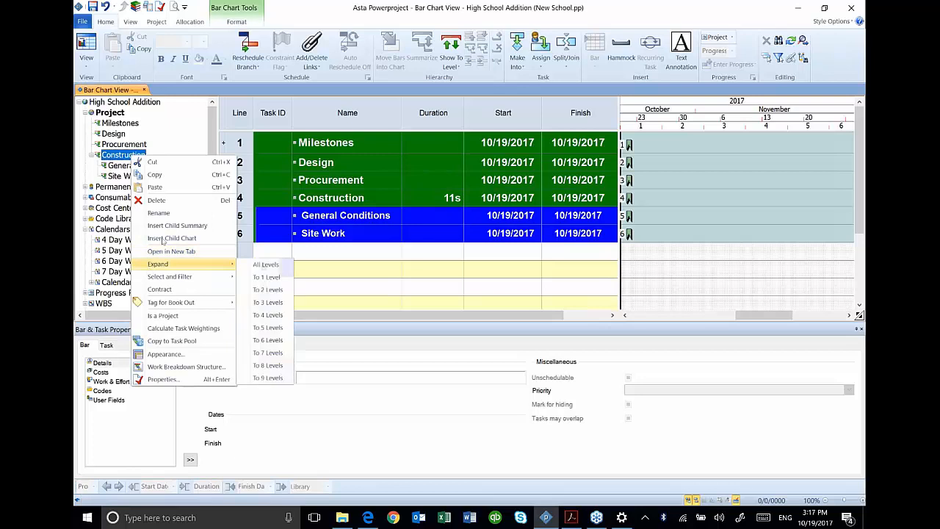
left_click(177, 225)
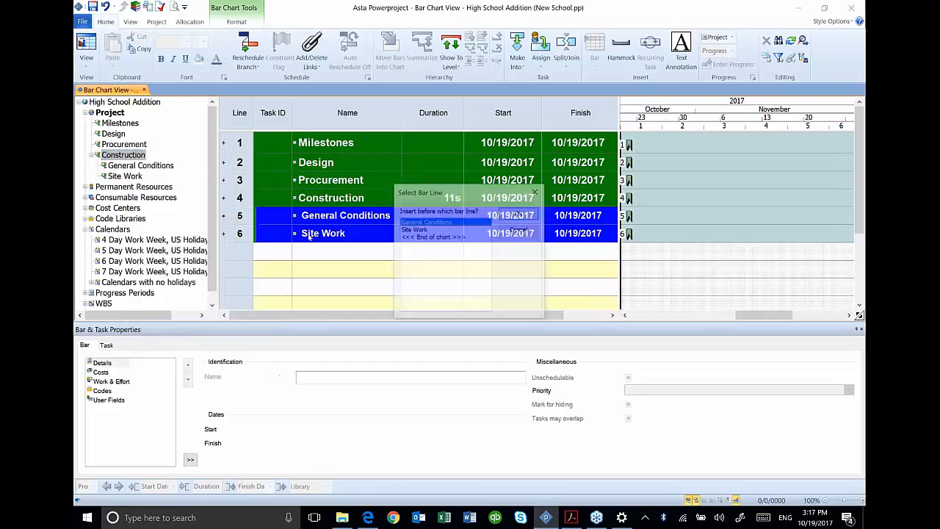
left_click(441, 237)
left_click(520, 214)
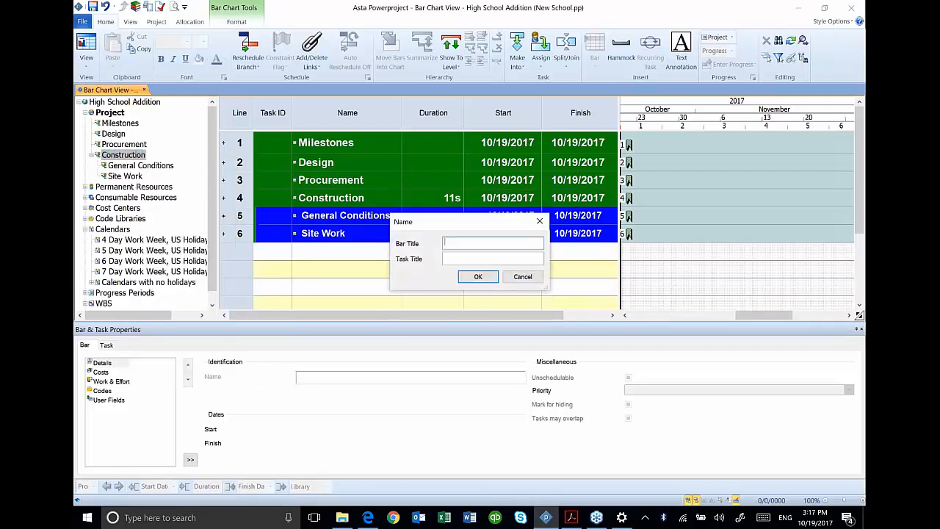
type("Building")
left_click(478, 277)
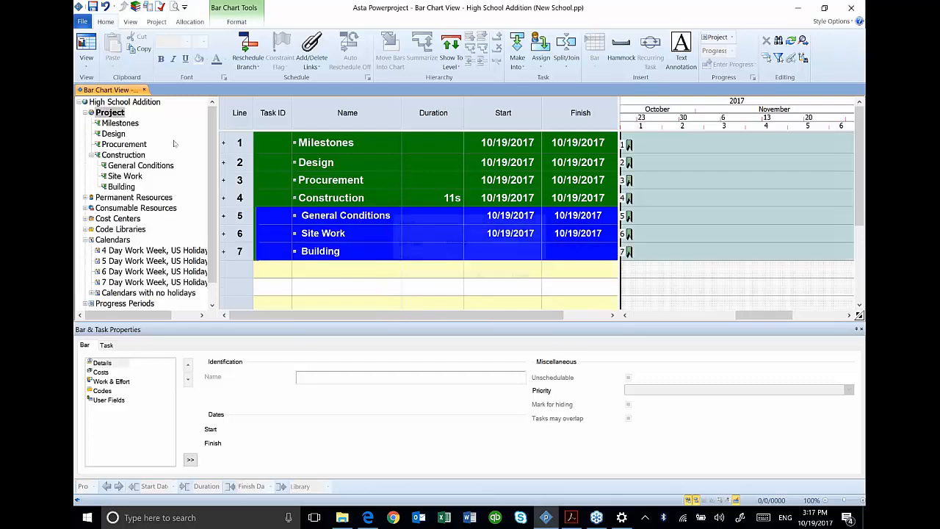
Insert a child summary with the bar title Site Finishes under Construction, placed after Building
left_click(123, 155)
right_click(127, 155)
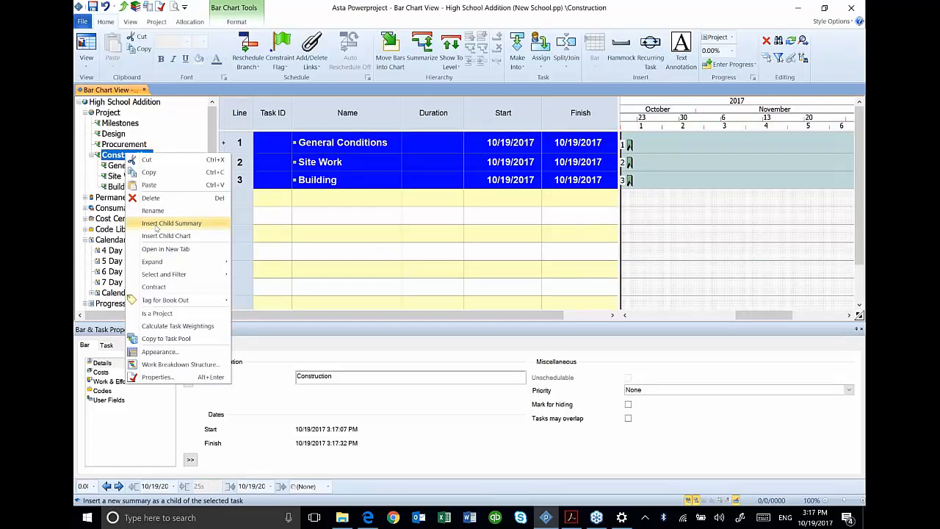
left_click(171, 222)
left_click(444, 244)
left_click(521, 213)
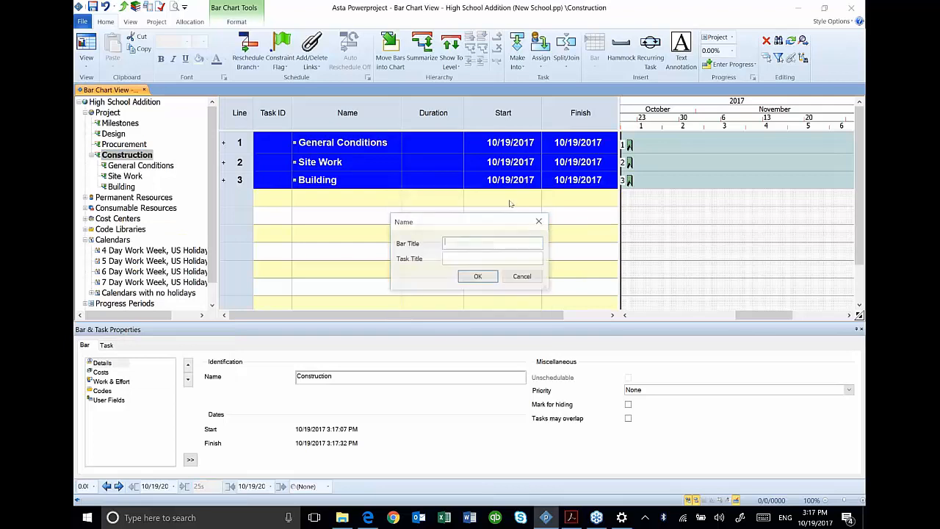
type("Site Finishes")
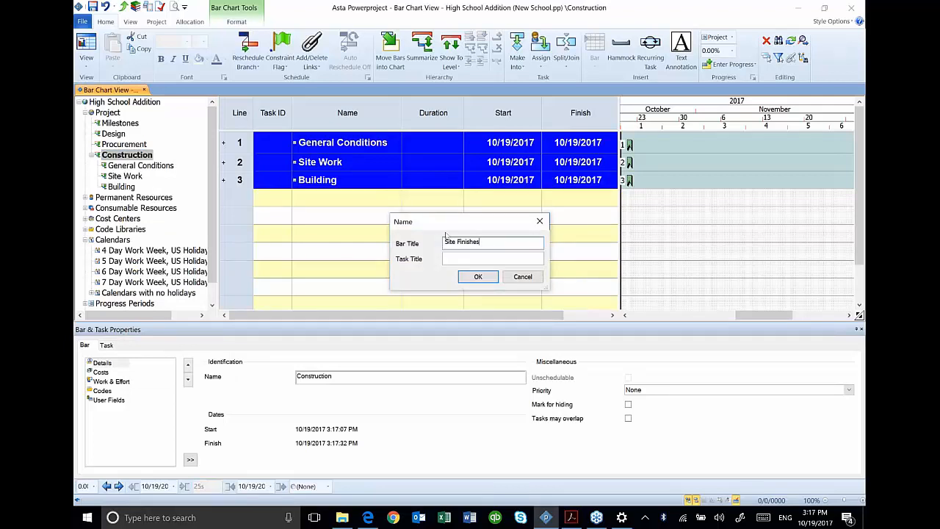
left_click(471, 278)
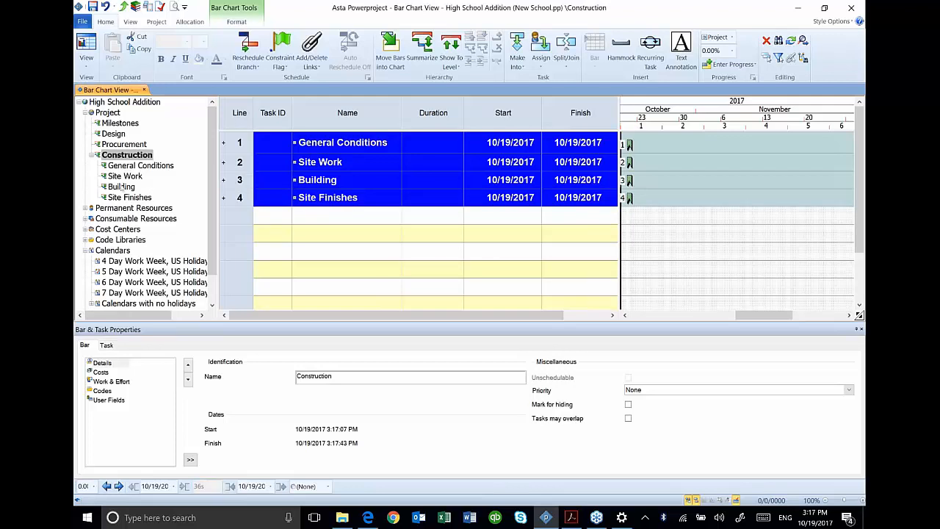
Insert a child summary with the bar title Substructure under Building, at the end of its chart
left_click(121, 187)
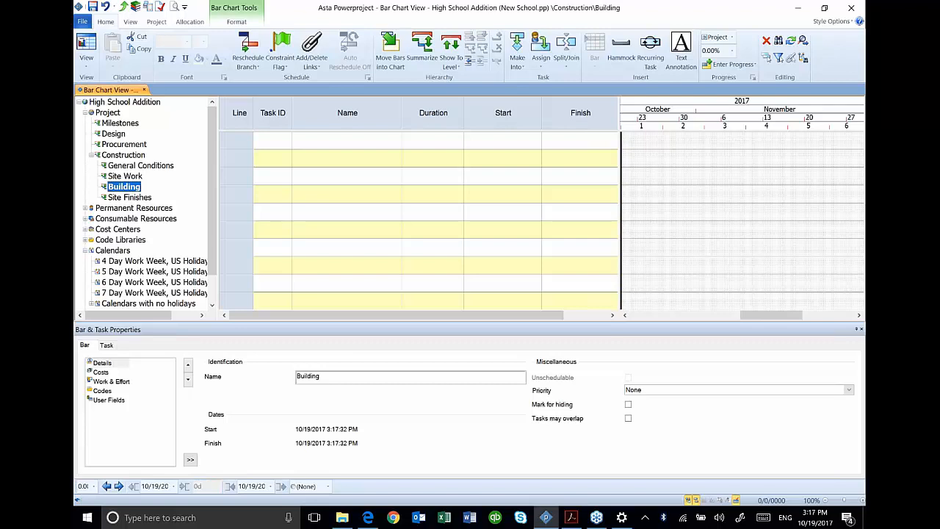
right_click(119, 191)
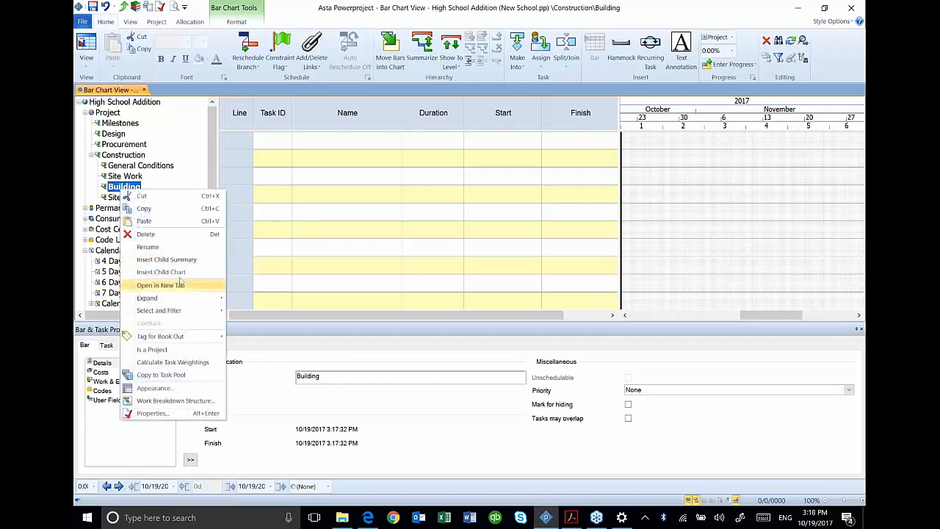
left_click(159, 260)
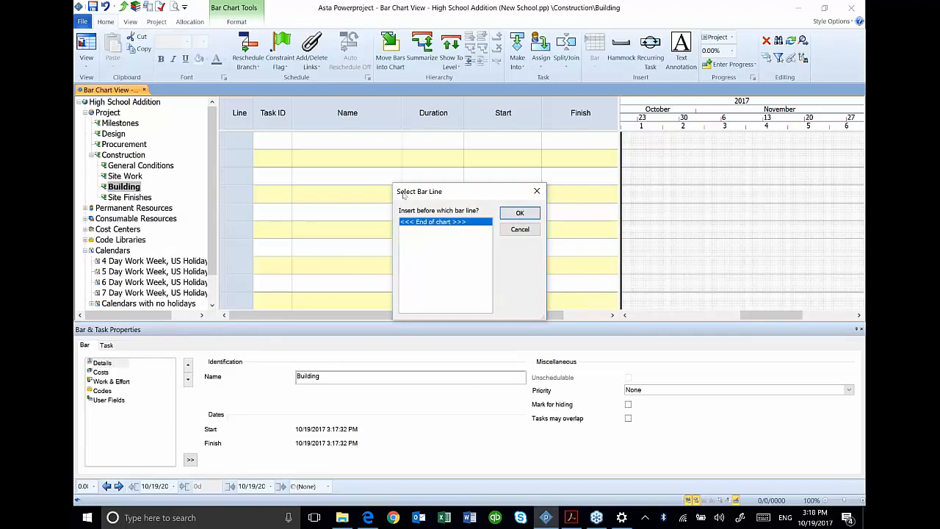
left_click(511, 213)
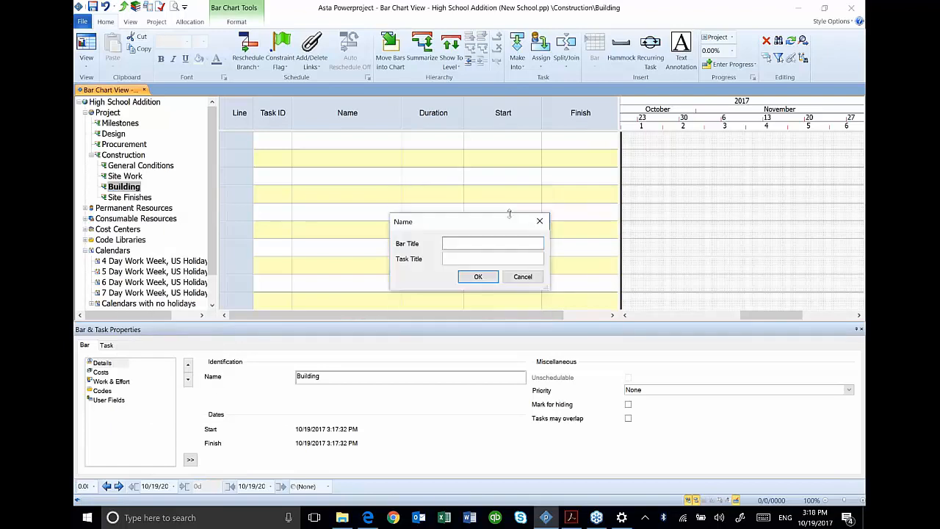
type("Substructure")
left_click(477, 277)
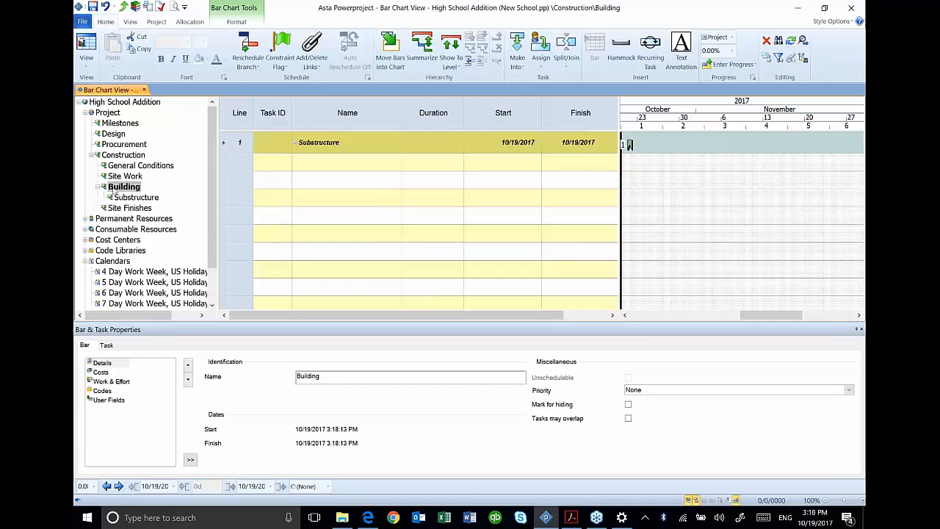
Insert a child summary with the bar title Structure under Building, placed after Substructure
right_click(118, 188)
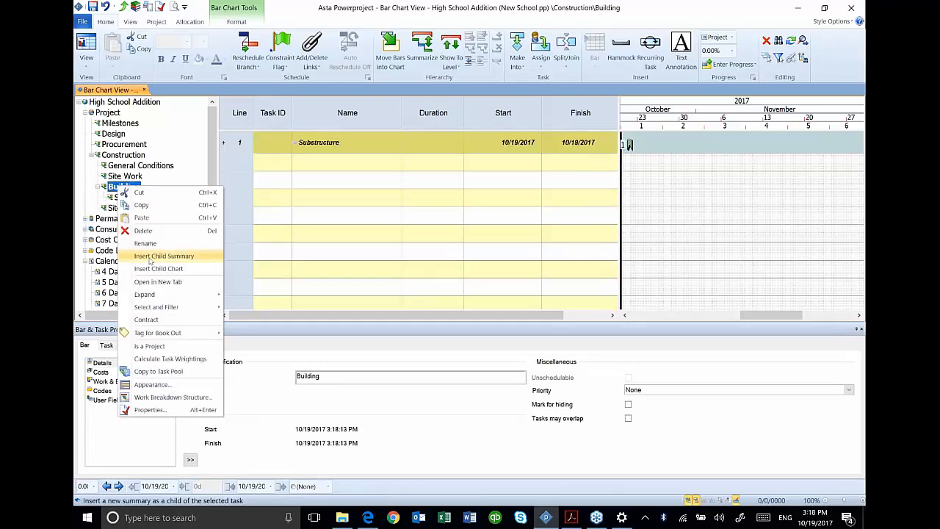
left_click(150, 257)
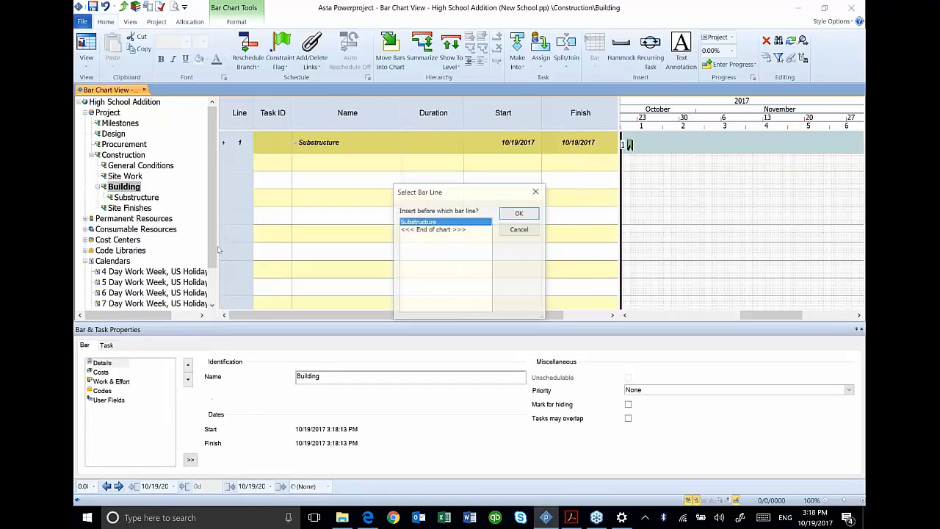
left_click(520, 213)
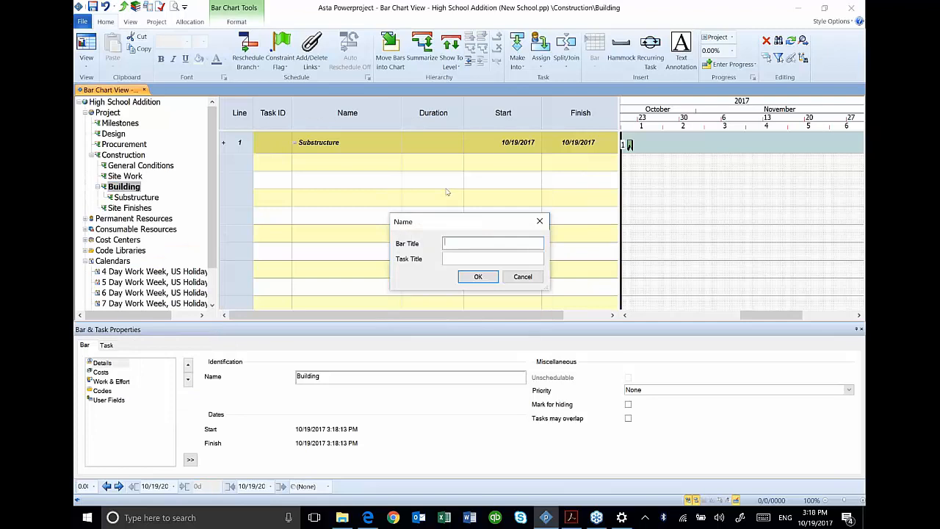
type("Struvcture")
left_click(478, 276)
Insert a child summary with the bar title Exteriors under Building, placed after Structure at the end of the chart
left_click(122, 189)
right_click(122, 189)
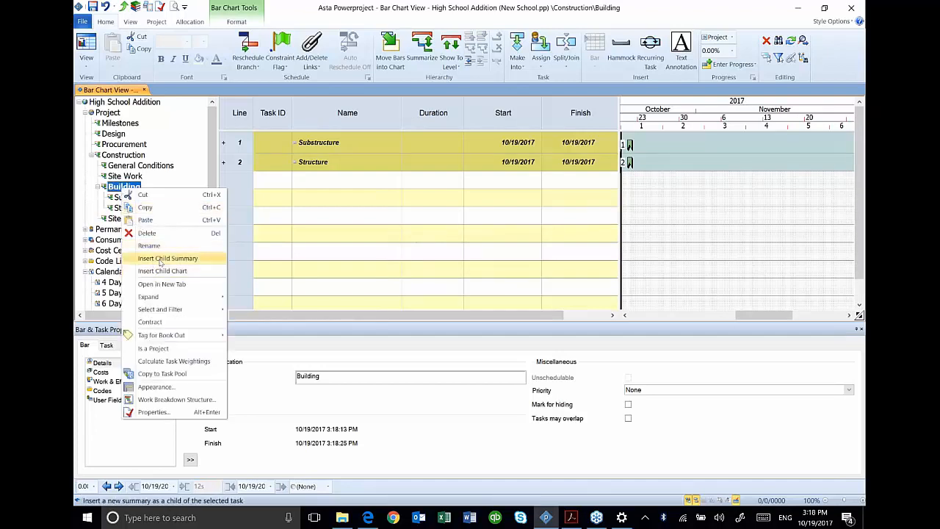
left_click(162, 259)
left_click(433, 237)
left_click(520, 213)
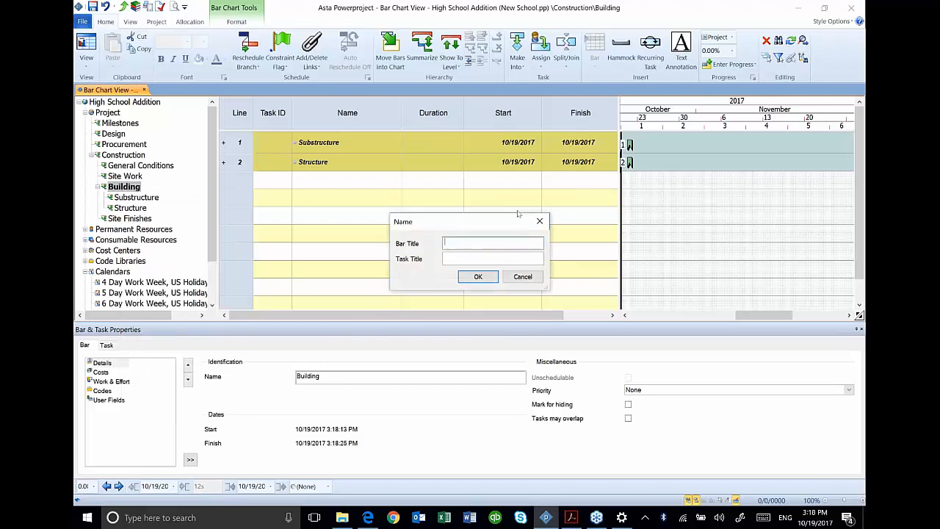
type("Exteriors")
left_click(478, 277)
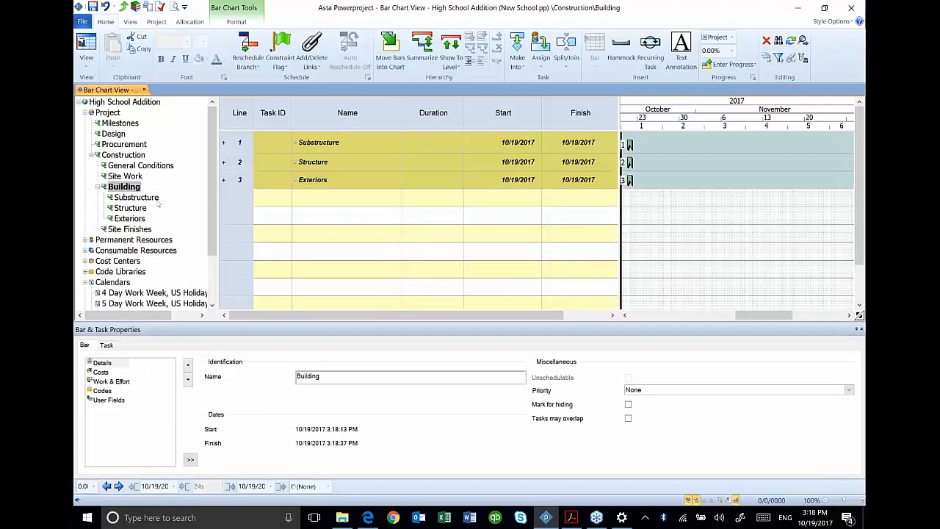
Insert a child summary with the bar title Interiors under Building, placed after Exteriors at the end of the chart
right_click(111, 188)
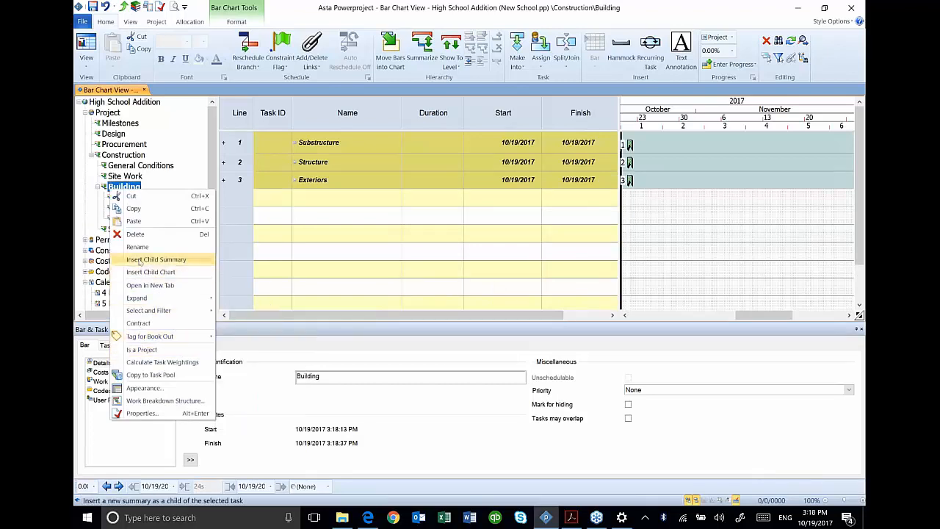
left_click(140, 263)
left_click(412, 236)
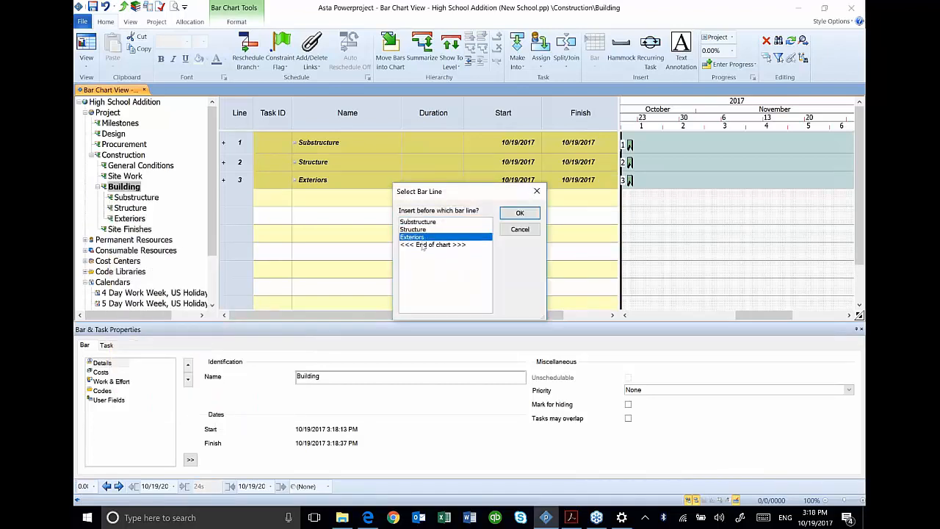
left_click(434, 244)
left_click(520, 214)
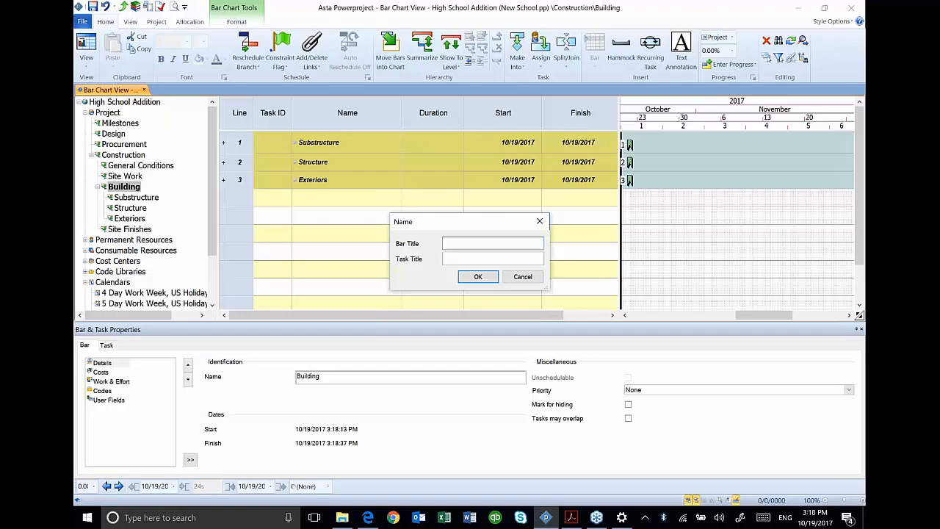
type("Interiors")
left_click(463, 277)
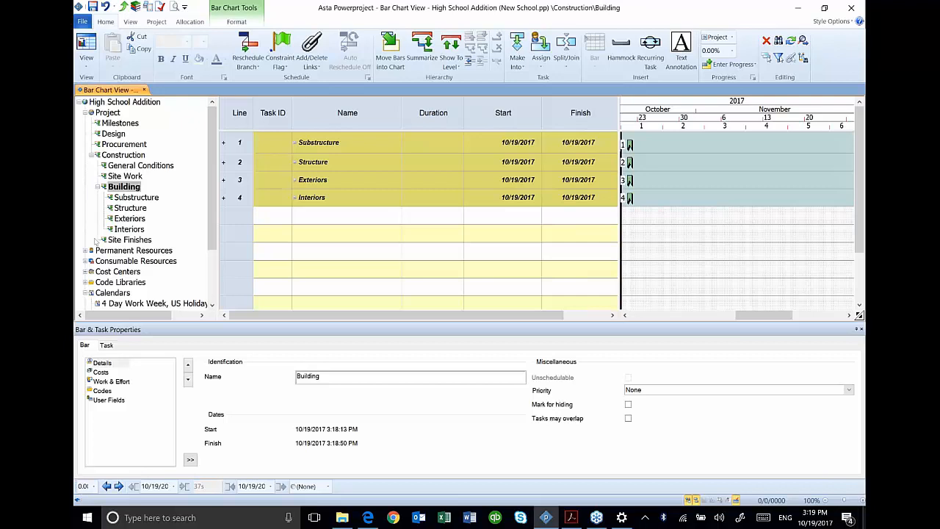
Review the charts of individual summaries such as Design, Substructure, Exteriors, Building and Milestones, and the full hierarchy at project level
left_click(125, 144)
left_click(116, 134)
left_click(132, 198)
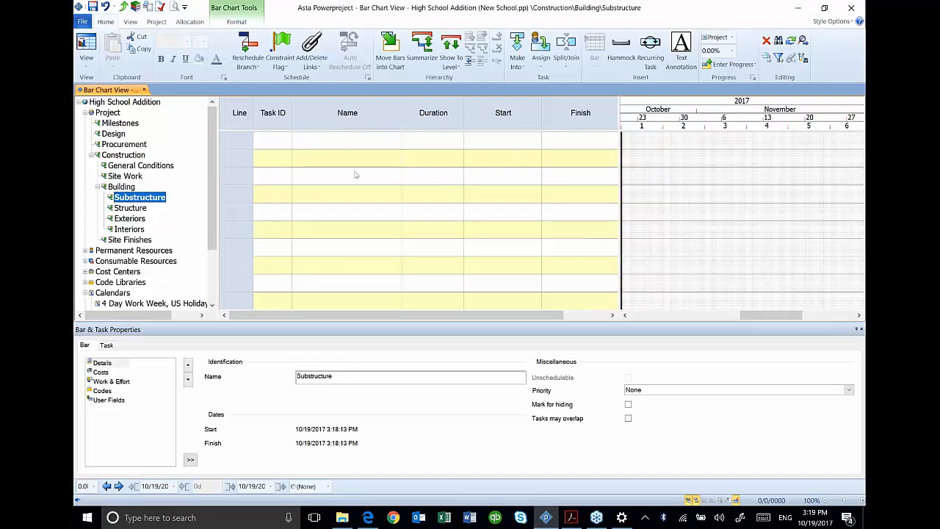
left_click(124, 134)
left_click(121, 124)
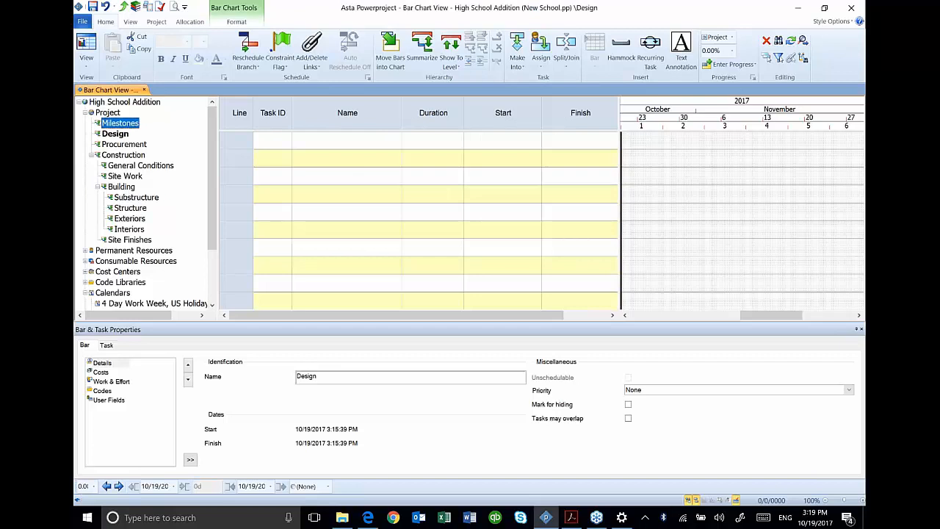
left_click(131, 219)
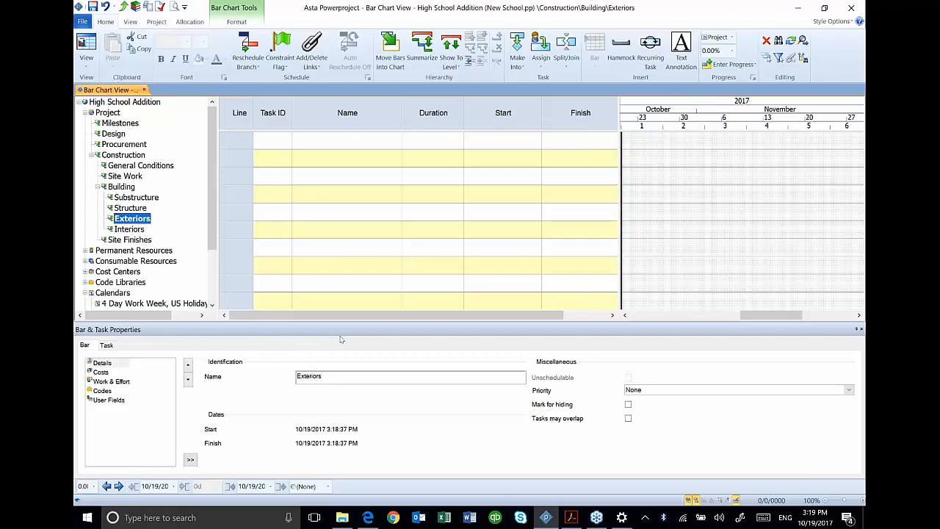
left_click(112, 188)
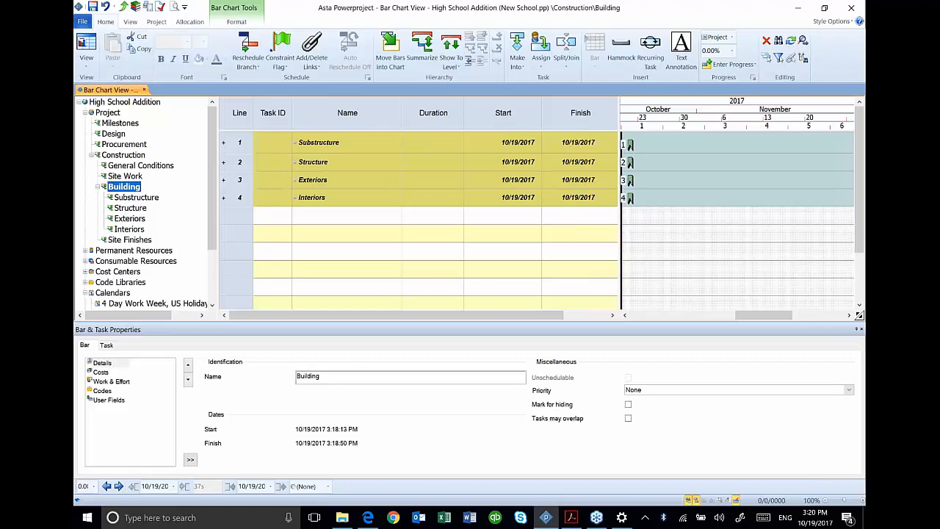
key("alt+Tab")
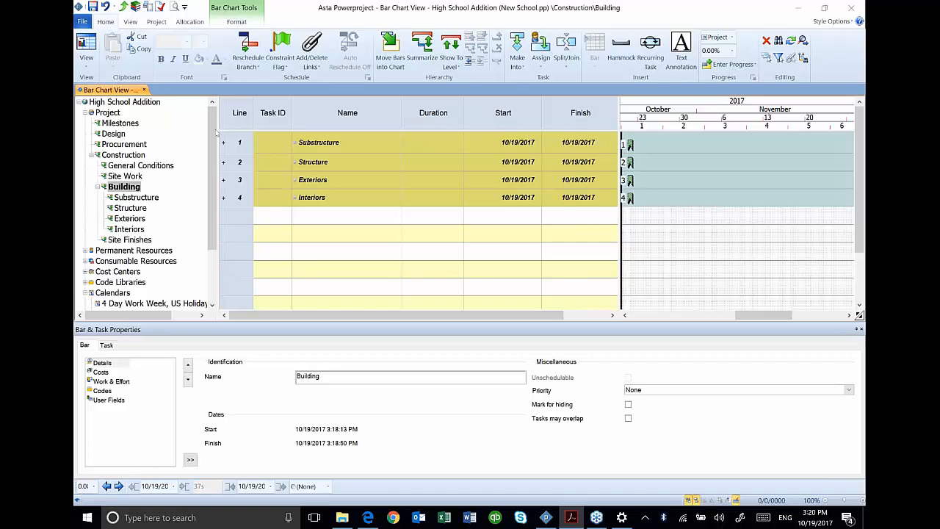
left_click(117, 123)
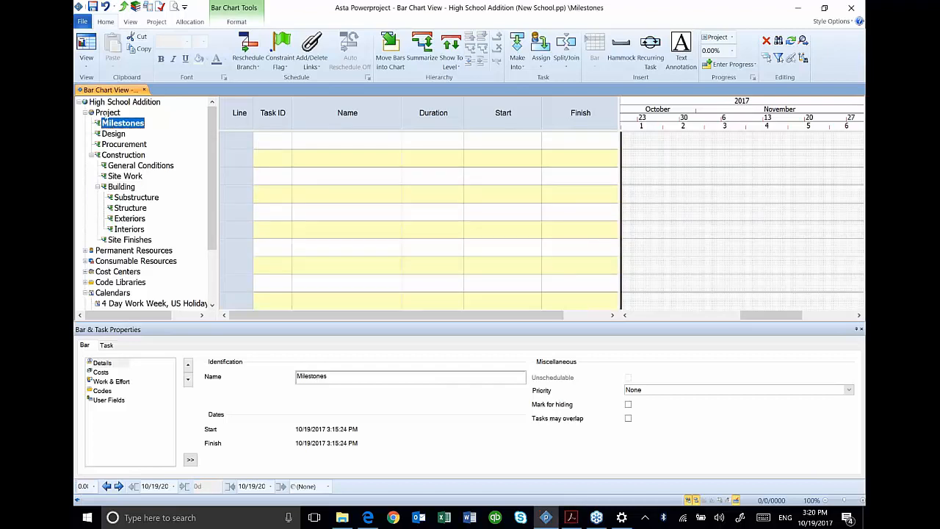
left_click(109, 112)
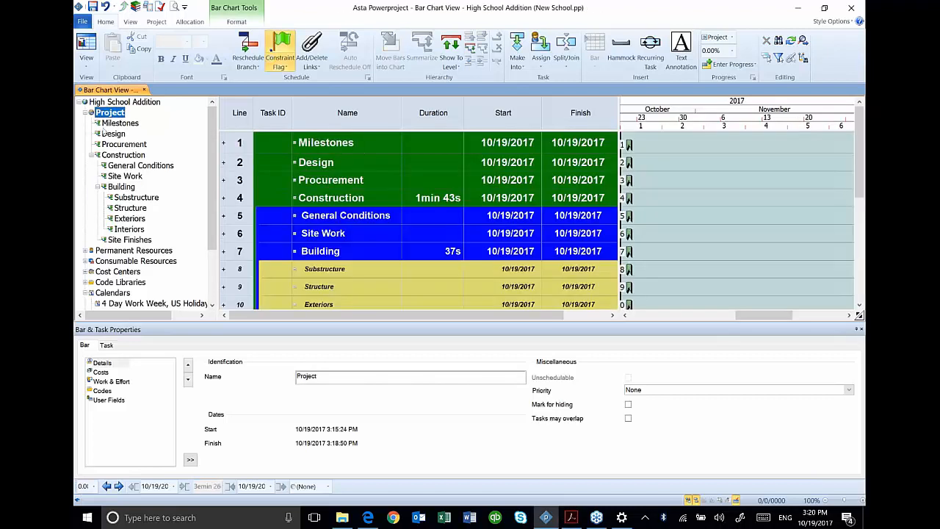
left_click(323, 144)
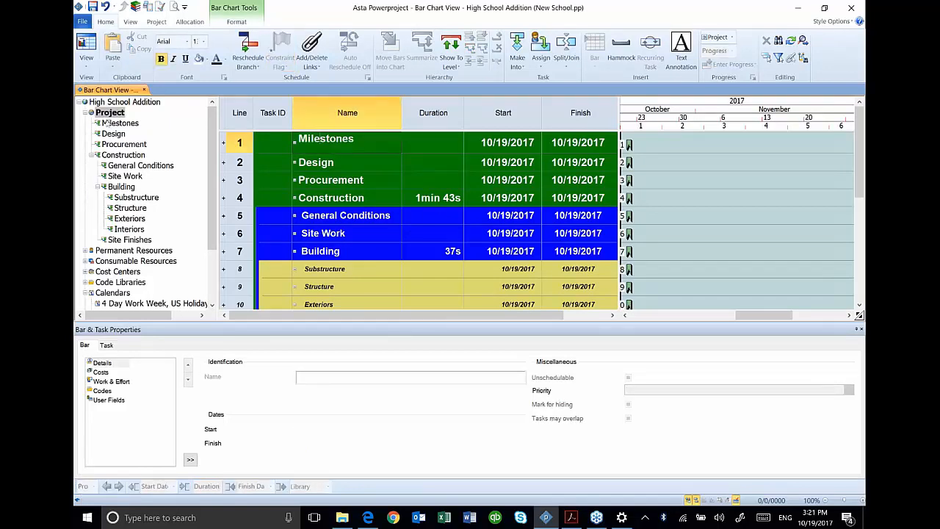
Enter a bar named Notice to Proceed on the first line of the Milestones summary's chart
left_click(110, 123)
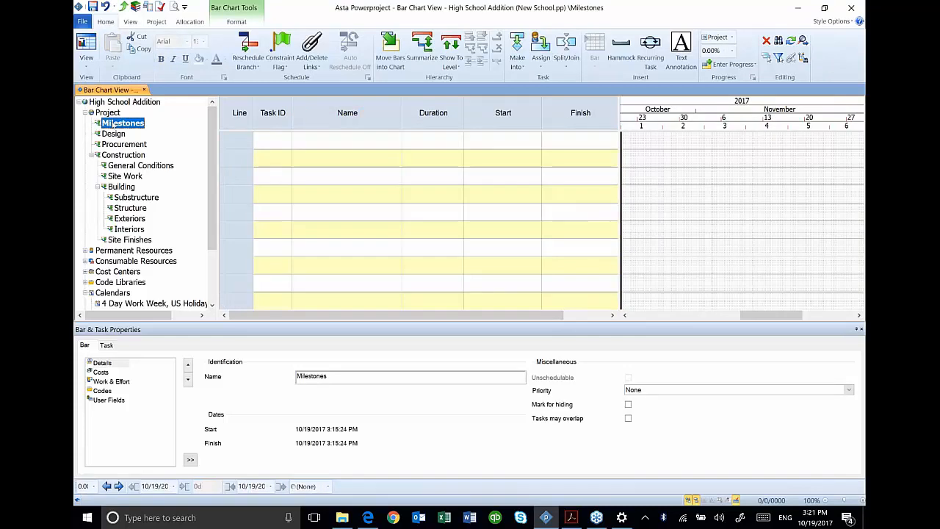
left_click(308, 145)
left_click(306, 145)
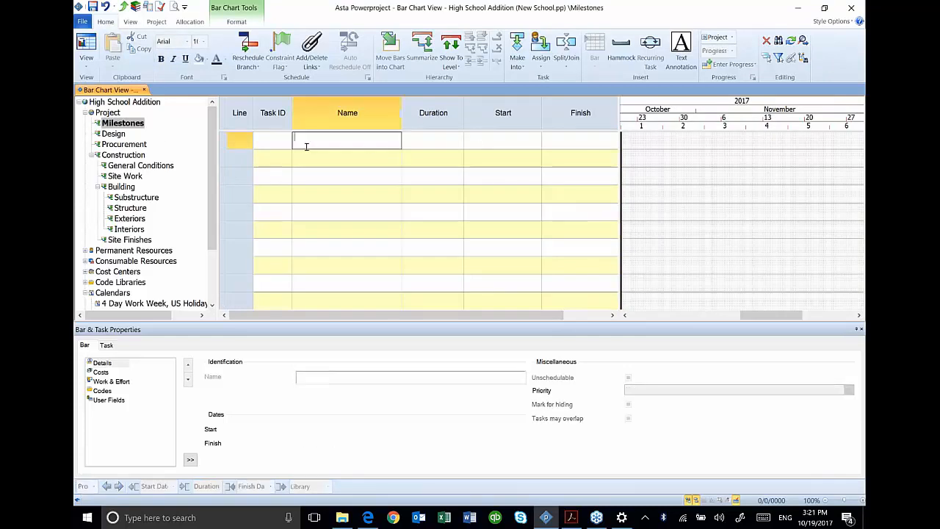
type("Notic")
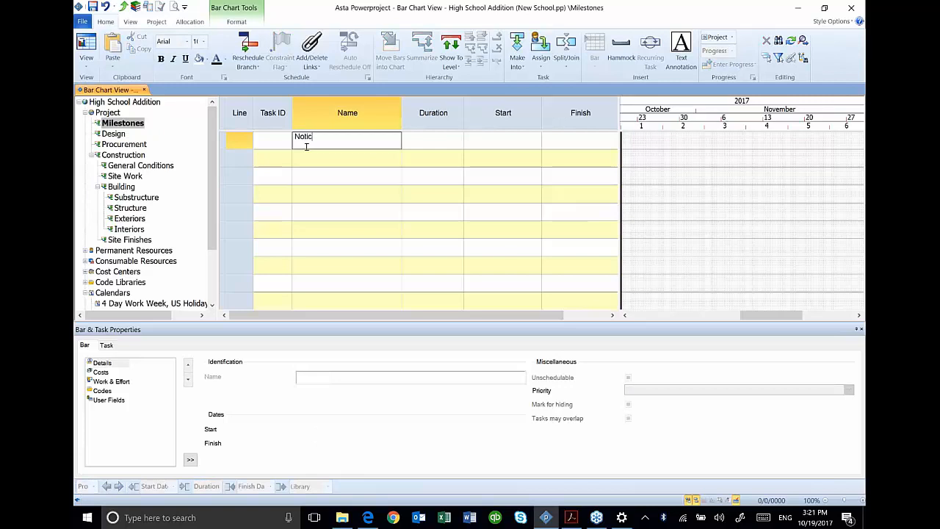
type("e to PRoceed")
key("BackSpace")
key("BackSpace")
key("BackSpace")
key("BackSpace")
key("BackSpace")
key("BackSpace")
key("BackSpace")
type("Proceed")
key("Tab")
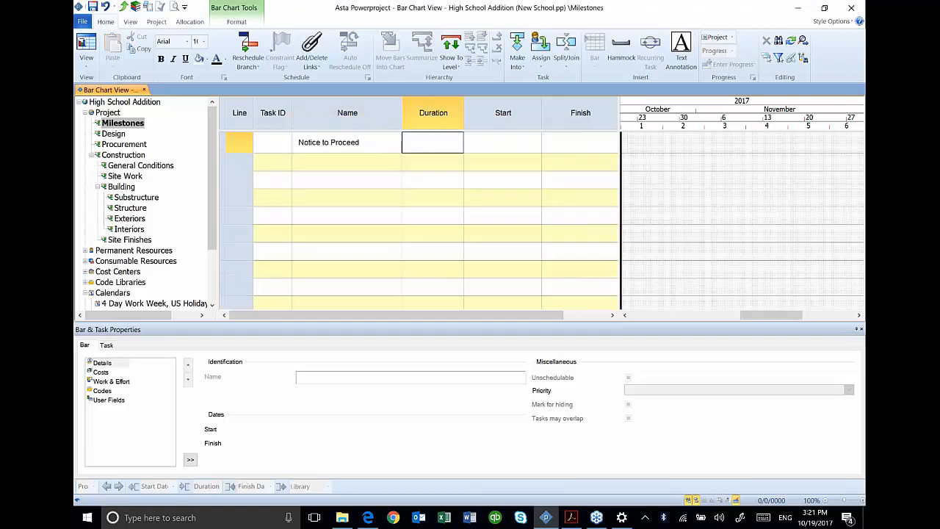
Make Notice to Proceed a zero-duration milestone and add a zero-duration Substantial Completion milestone on the line below it
type("0")
key("Return")
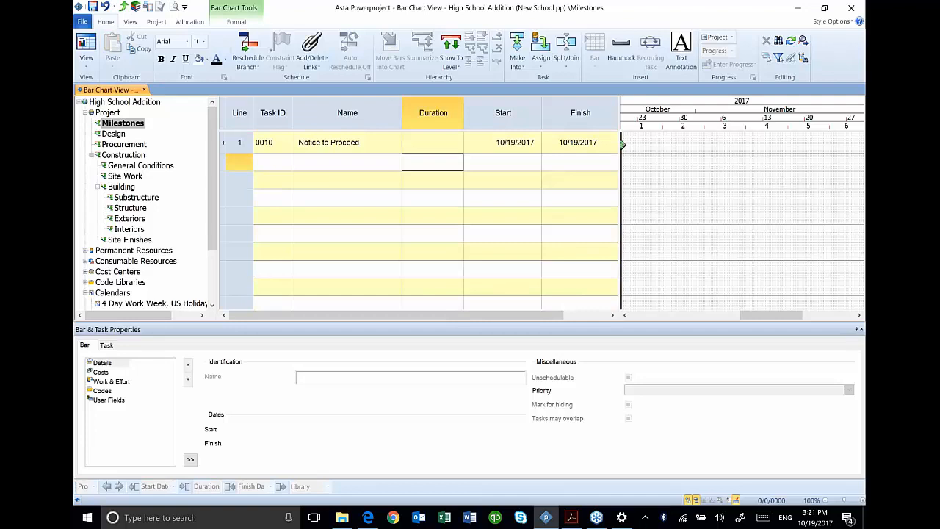
left_click(305, 161)
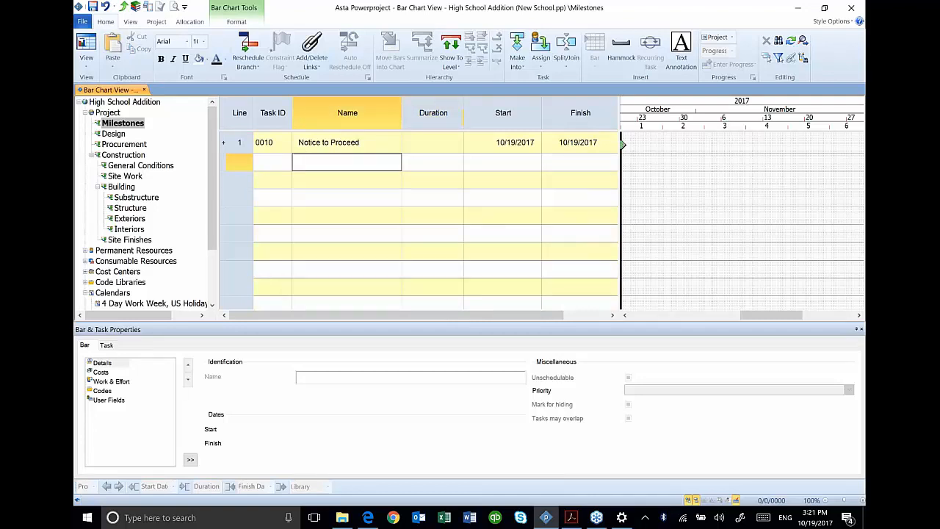
type("Substantial Completion")
key("Tab")
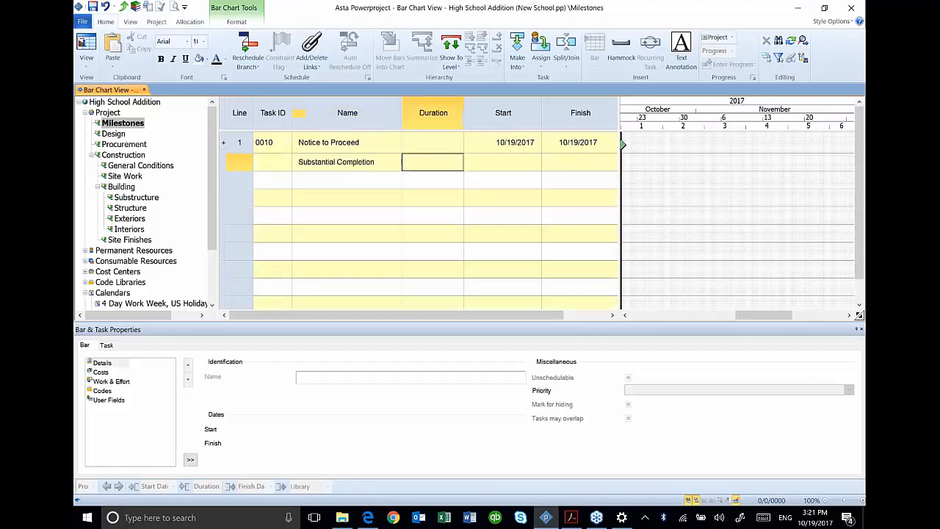
key("Return")
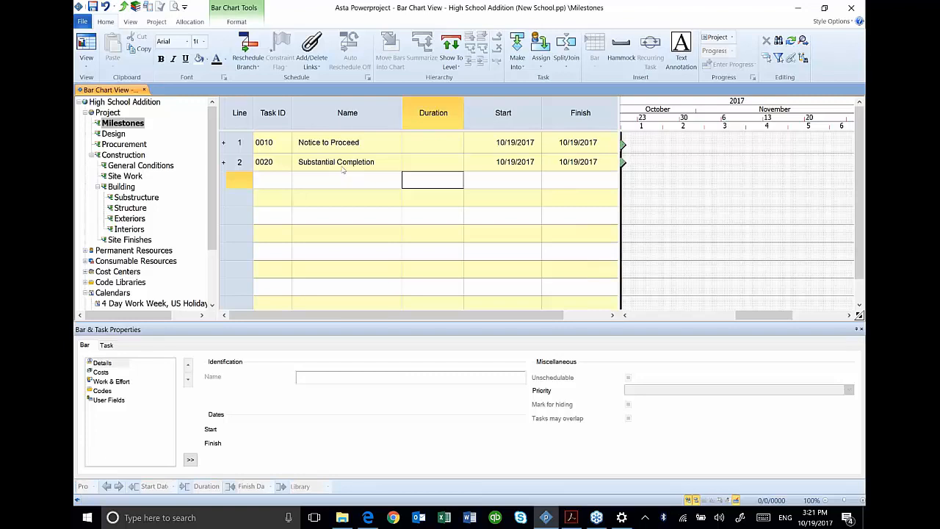
Enter a bar named Prepare Final Design in the Design summary's chart and one named Submittals in the Procurement summary's chart
left_click(115, 135)
left_click(314, 142)
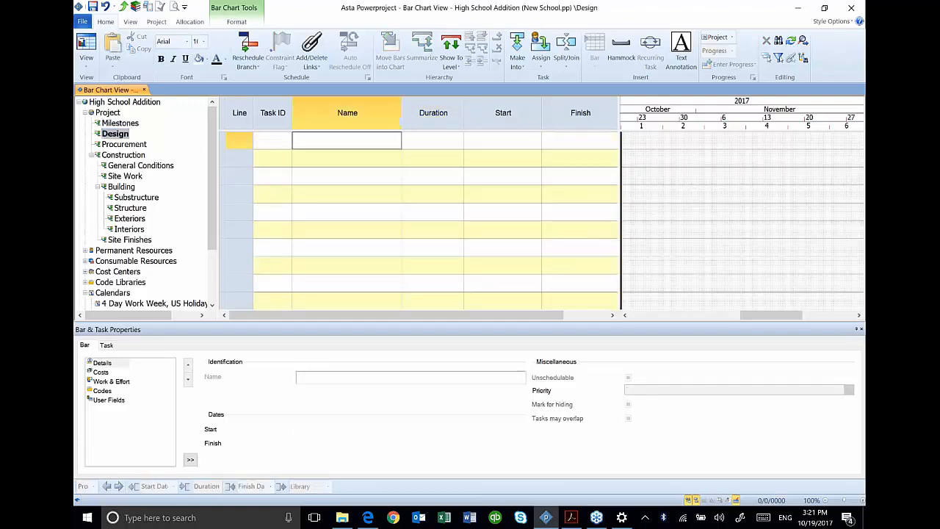
type("Prepare RFP")
key("Return")
type("Prepare Final Design")
key("Return")
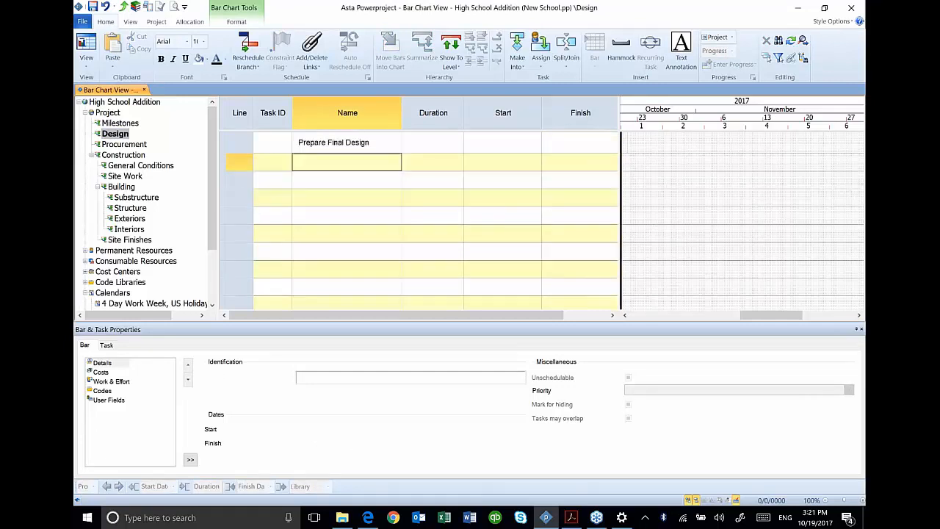
left_click(125, 145)
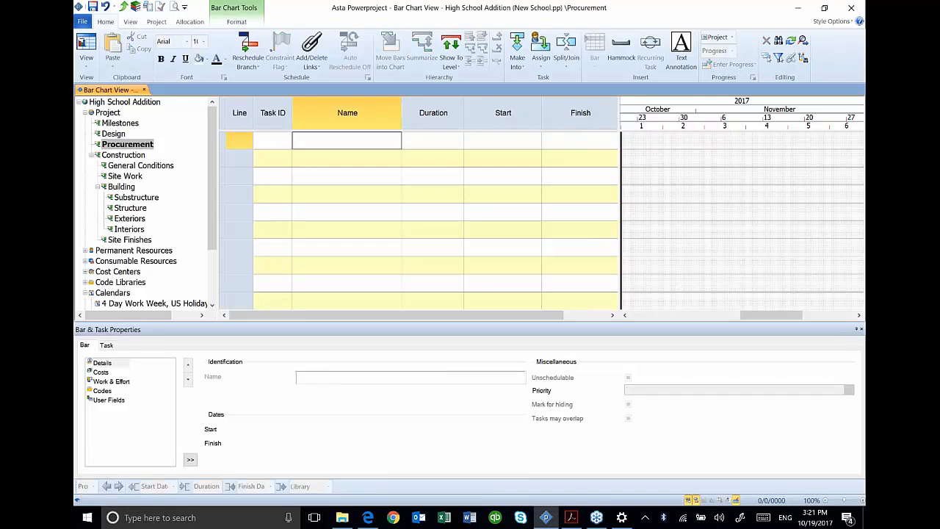
type("Submittals")
Set the durations of Prepare Final Design in the Design summary and Submittals in the Procurement summary to 10 days each
left_click(115, 134)
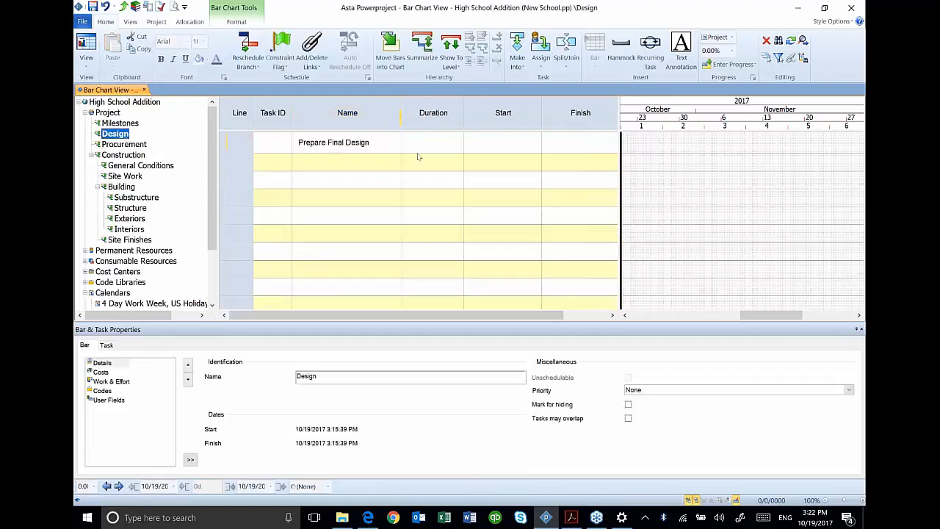
left_click(432, 144)
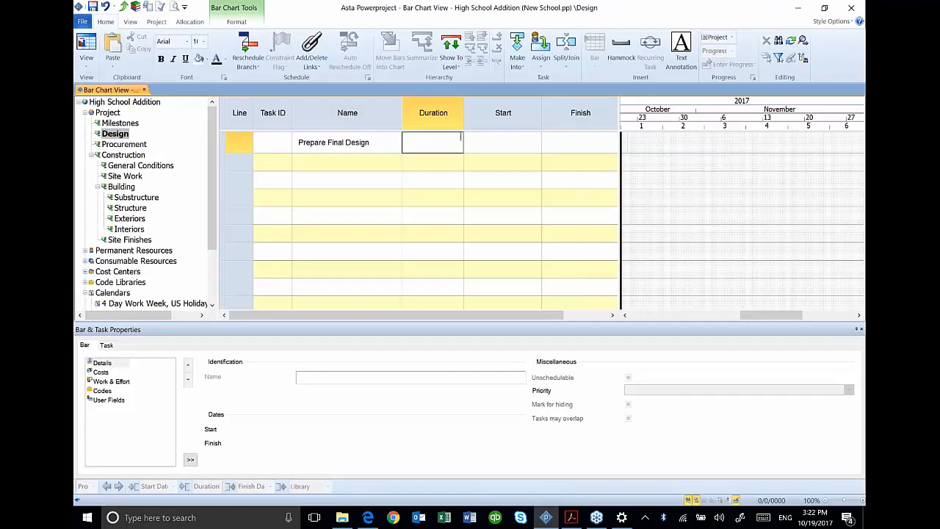
type("10")
key("Return")
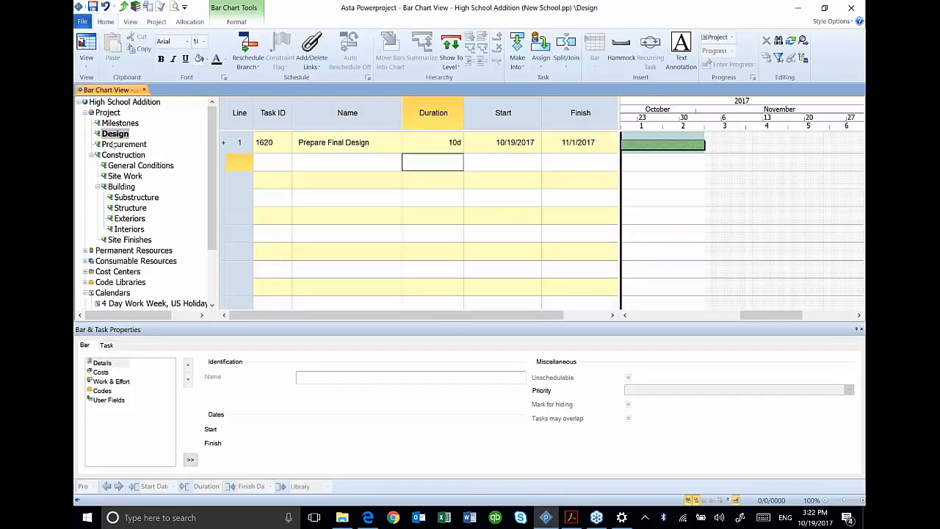
left_click(115, 144)
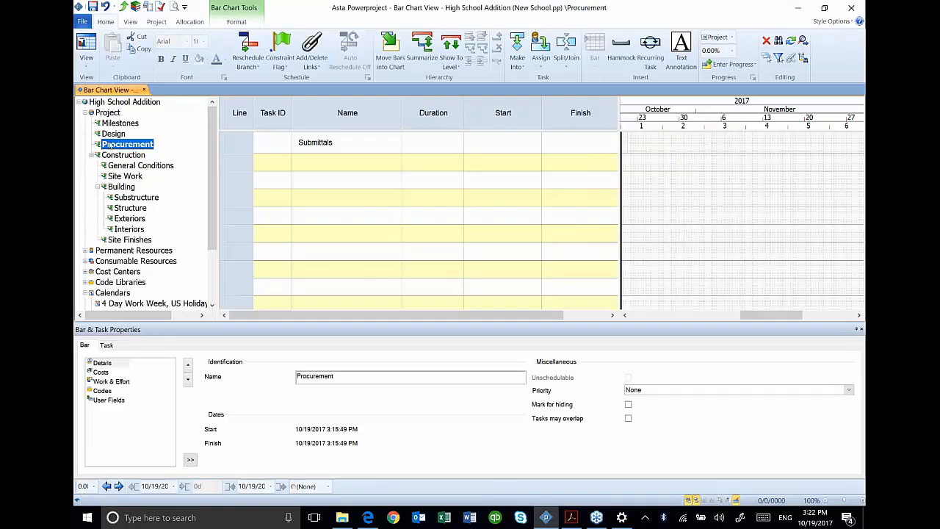
left_click(424, 144)
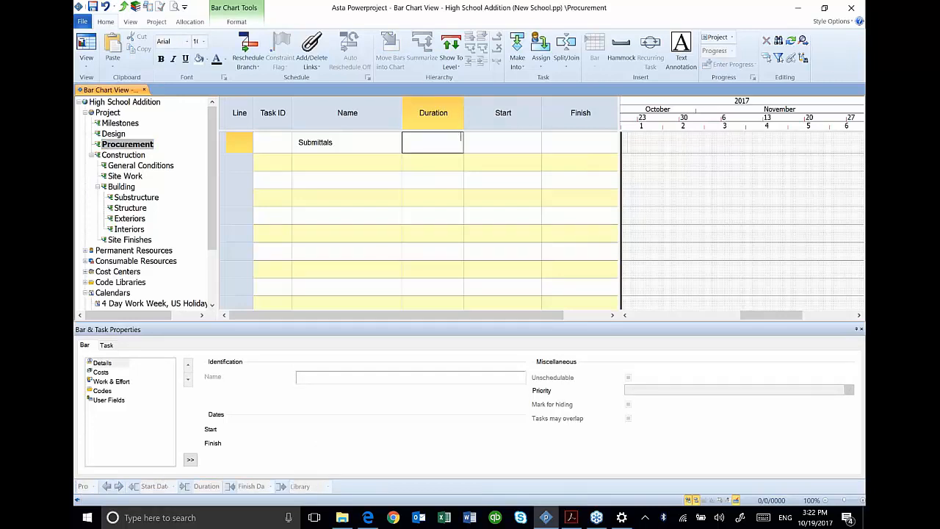
type("10")
key("Return")
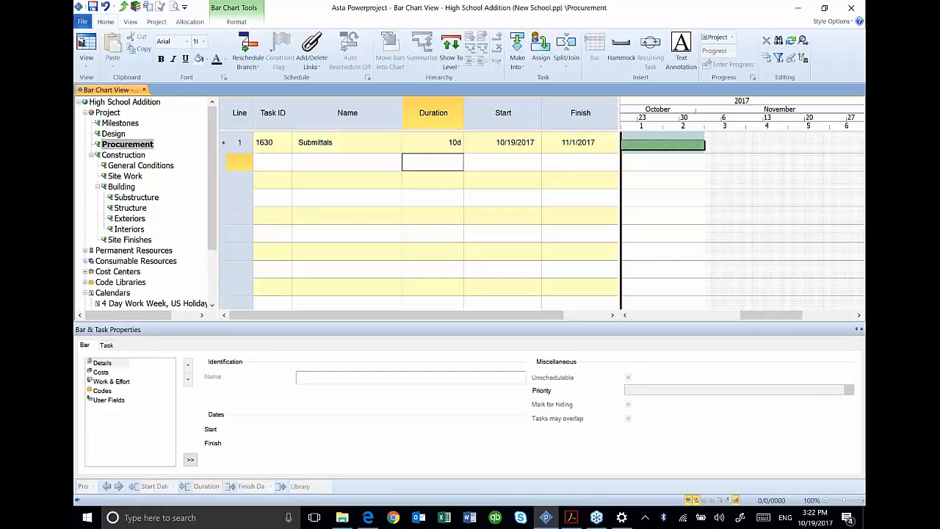
Enter bars named Mobilization, Trailer Setup and Fencing, and Final Clean on the first three lines of the General Conditions summary's chart
left_click(125, 166)
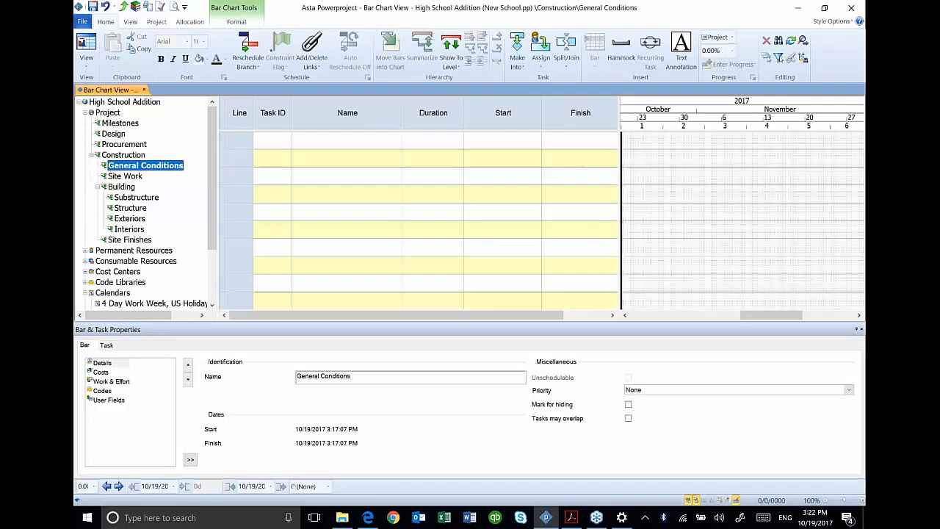
left_click(309, 143)
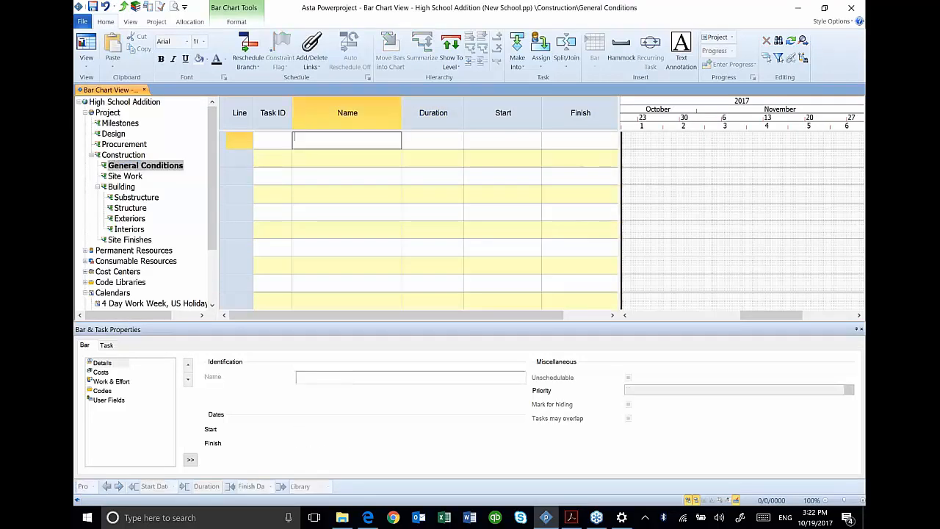
type("Nibuk")
key("BackSpace")
key("BackSpace")
key("BackSpace")
key("BackSpace")
key("BackSpace")
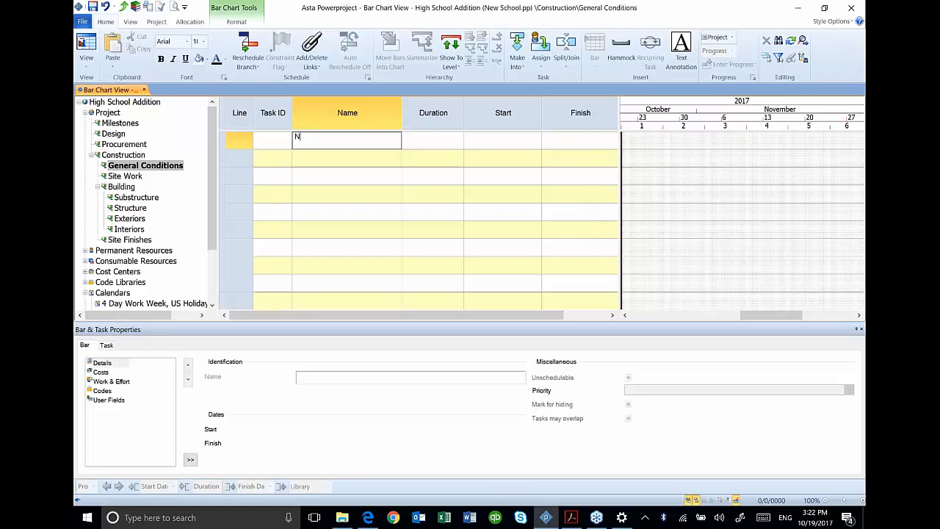
type("Mobilization")
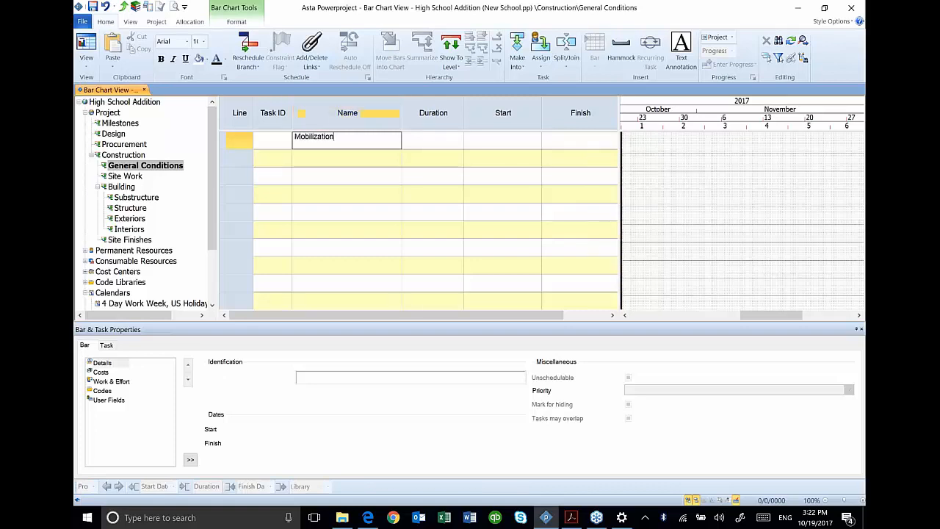
key("Return")
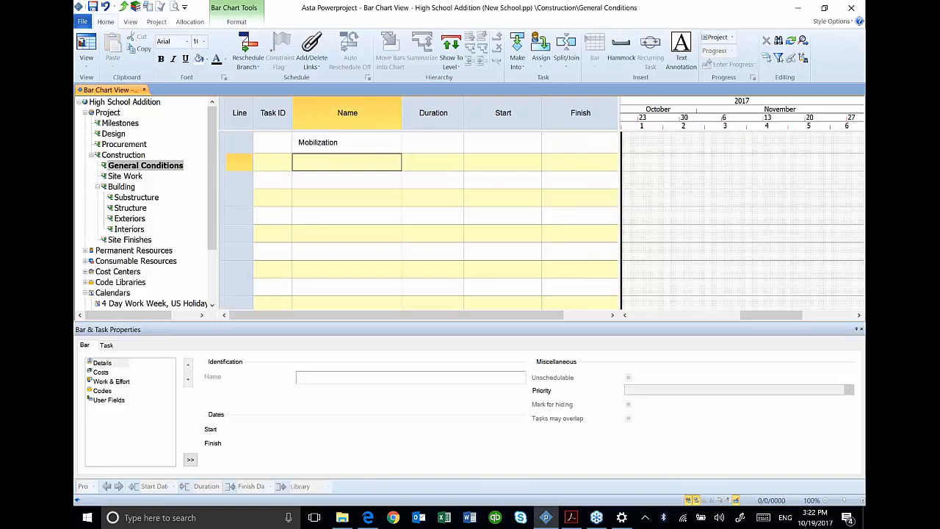
type("Trailer ")
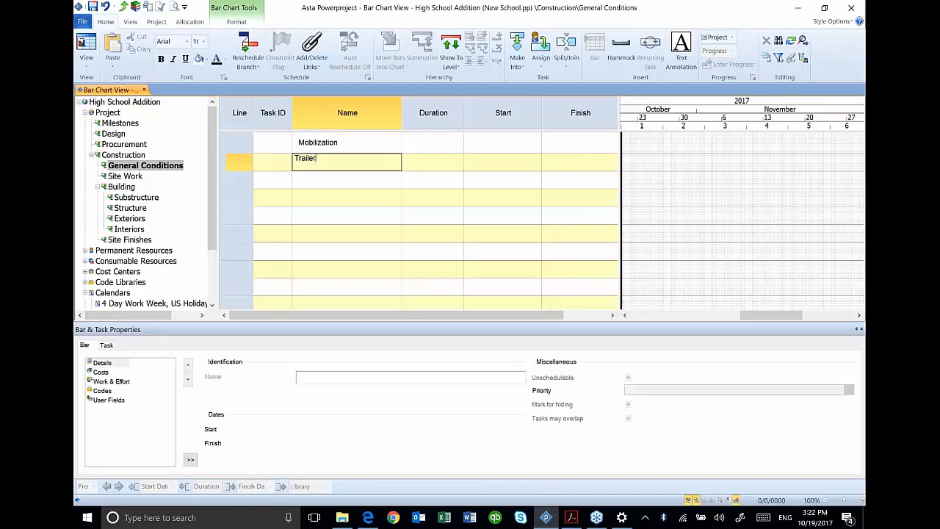
type("Setup and Fencing")
key("Return")
type("Final Clean")
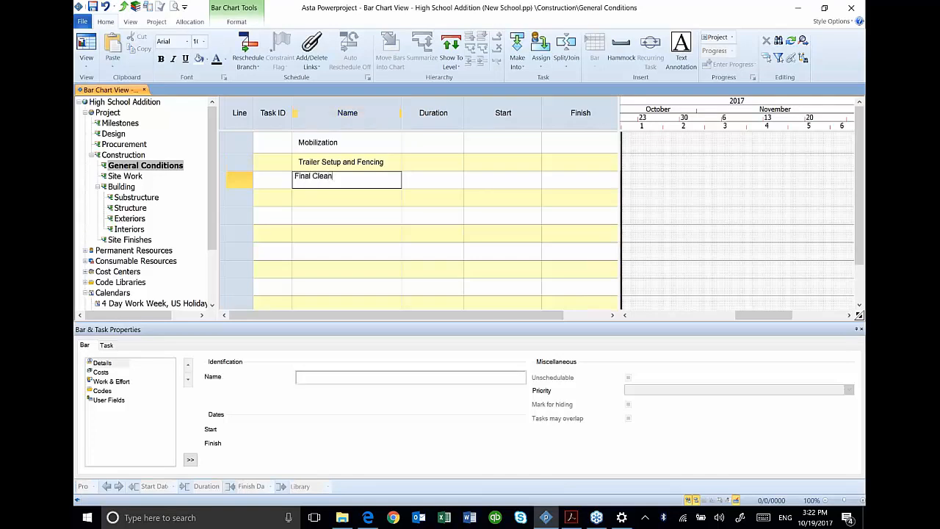
key("Return")
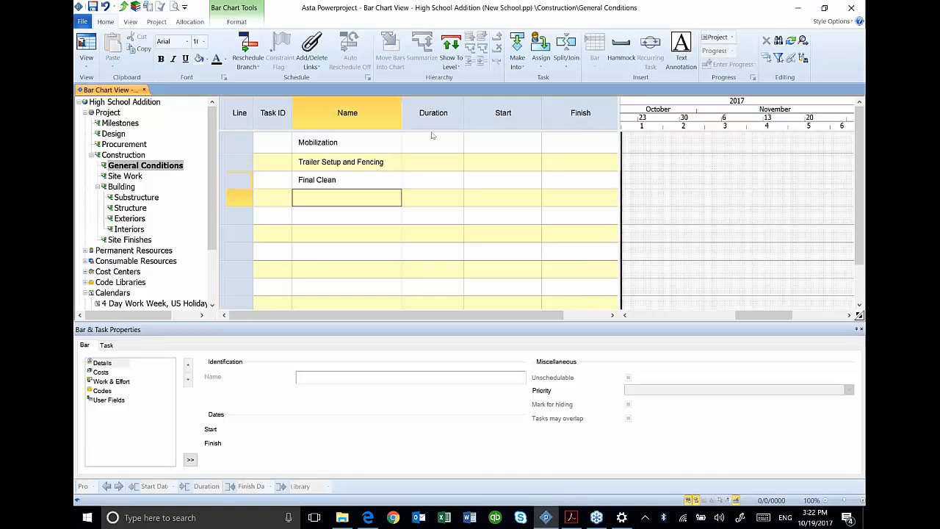
Set the General Conditions durations to 2 days for Mobilization, 3 days for Trailer Setup and Fencing, and 5 days for Final Clean
left_click(433, 137)
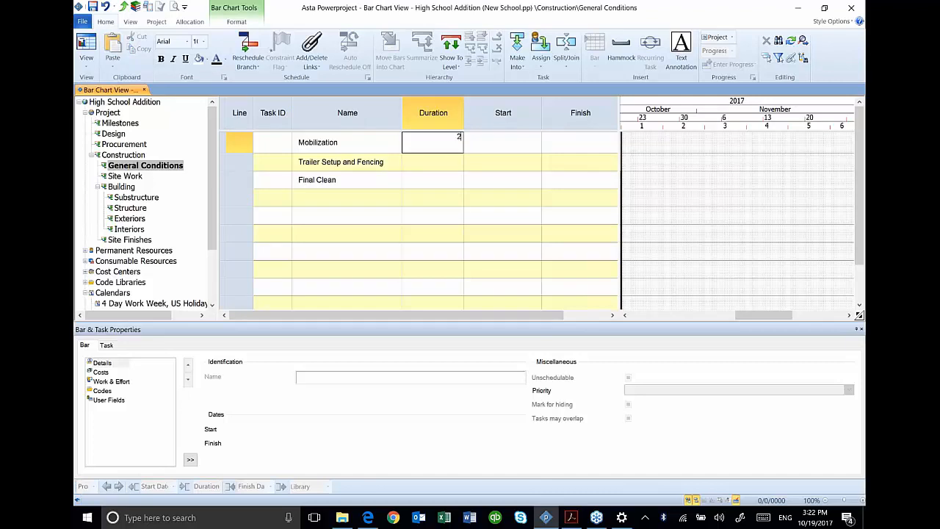
type("2d")
key("Return")
type("3")
key("Return")
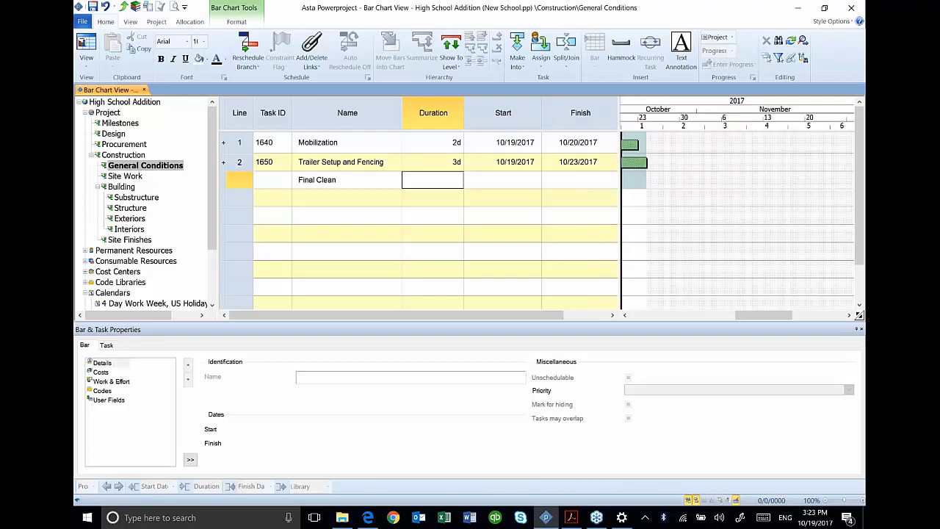
type("5")
key("Return")
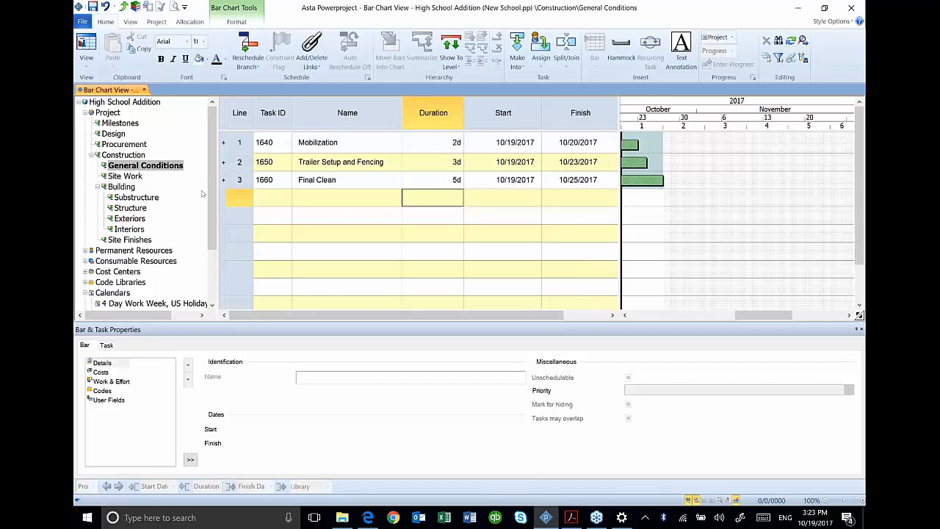
Enter bars named Survey and Staking, Excavate and Grade, and Layout and Grade Pad on the first three lines of Site Work's chart
left_click(129, 178)
left_click(311, 140)
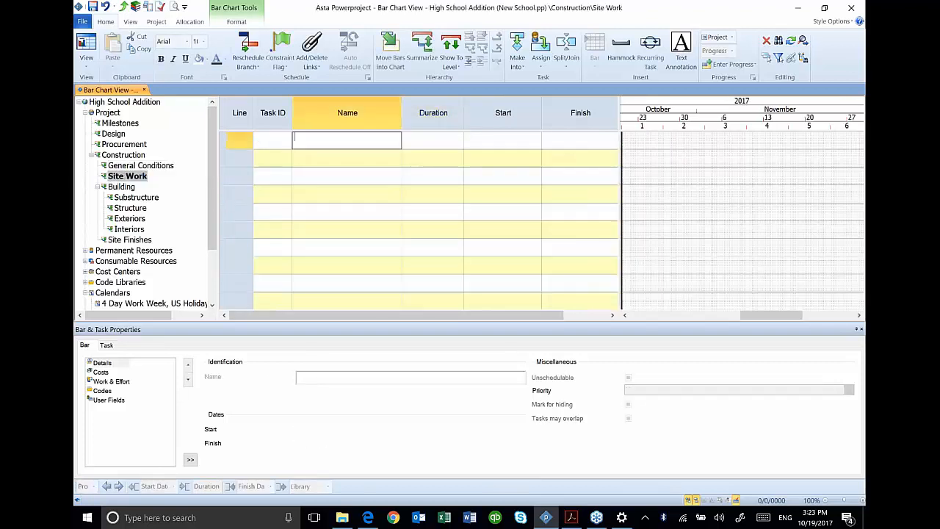
type("Su")
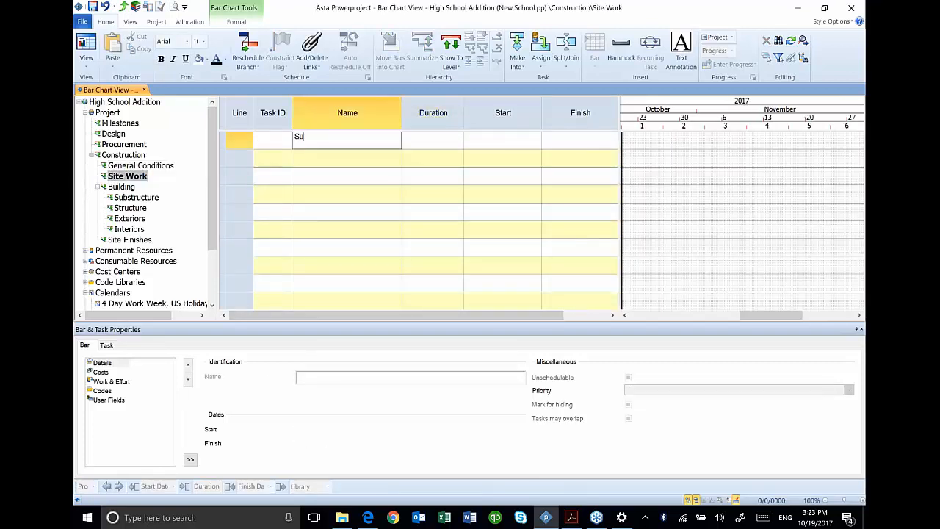
type("rvey and Staking")
key("Return")
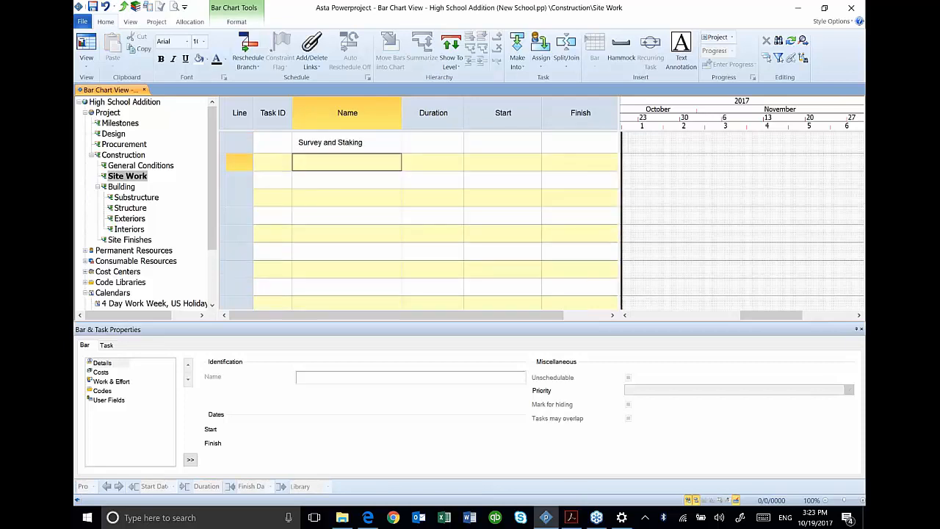
type("Excavate and")
type("Grade")
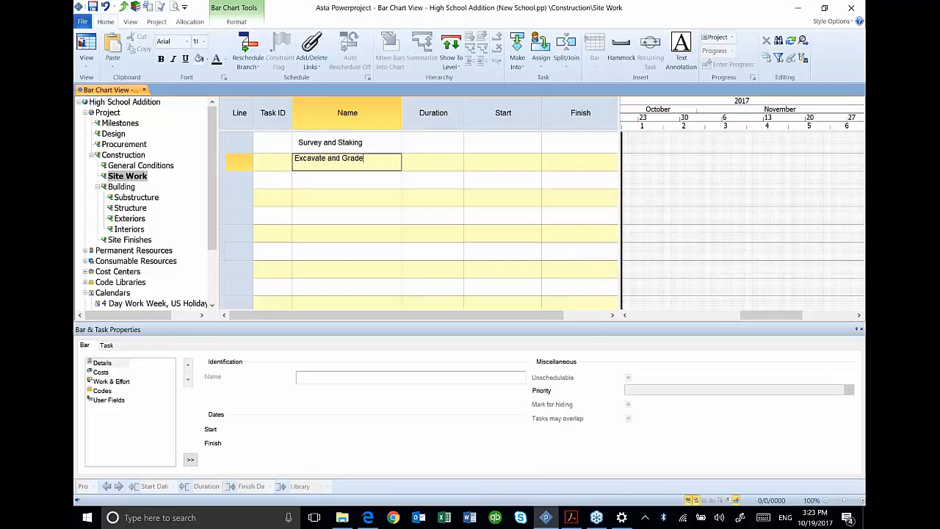
key("Return")
type("Lay")
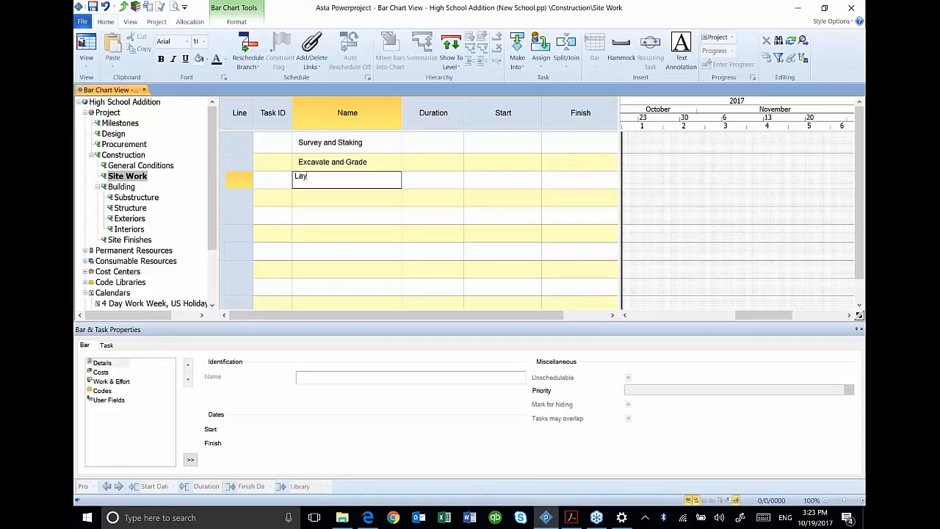
type("out and Grade Pad")
key("Return")
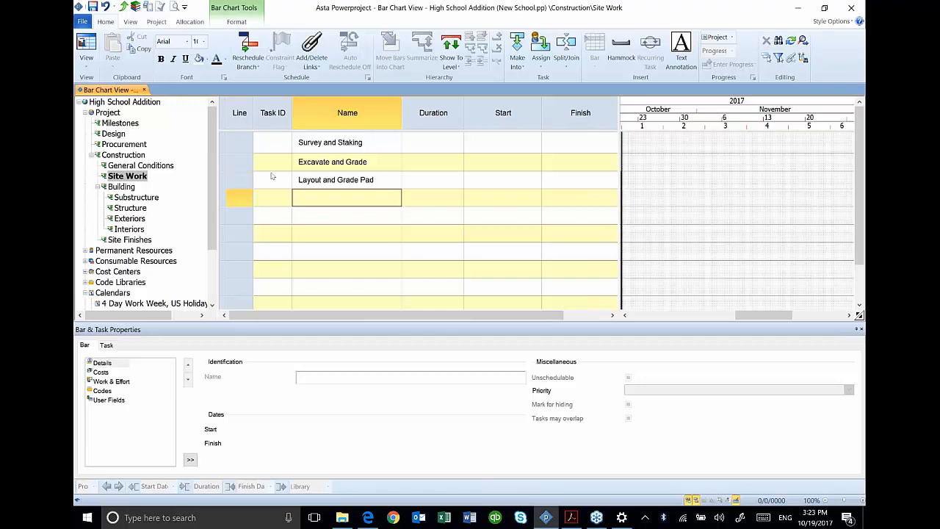
Move the Layout and Grade Pad bar from Site Work to the first line of the Substructure summary's chart
left_click(417, 145)
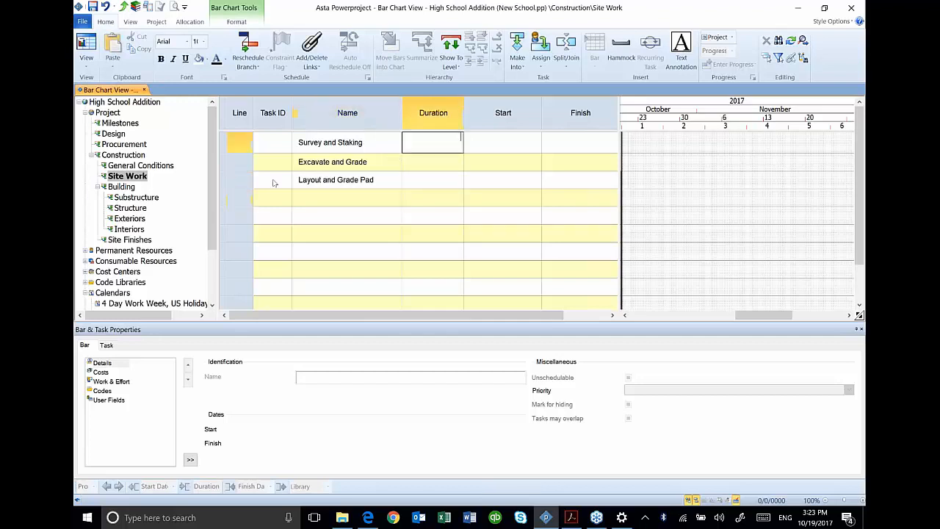
right_click(239, 180)
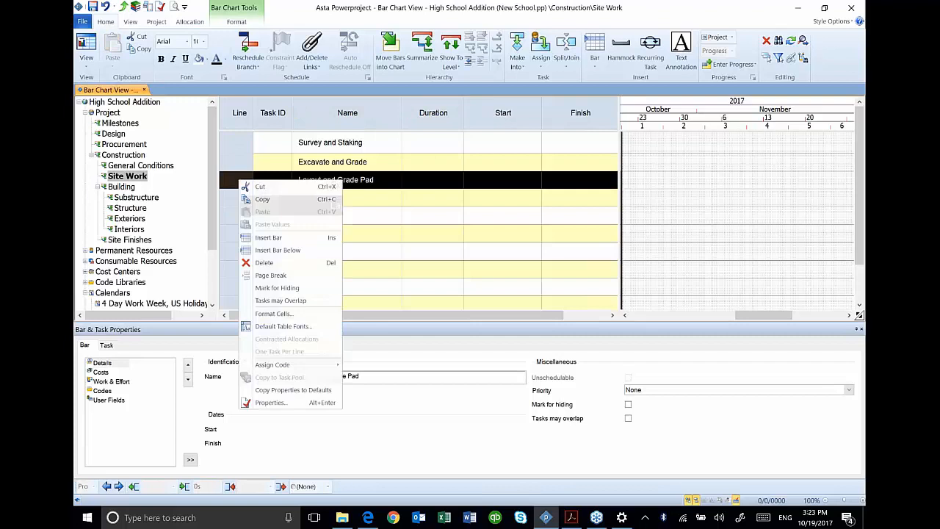
left_click(261, 186)
left_click(133, 198)
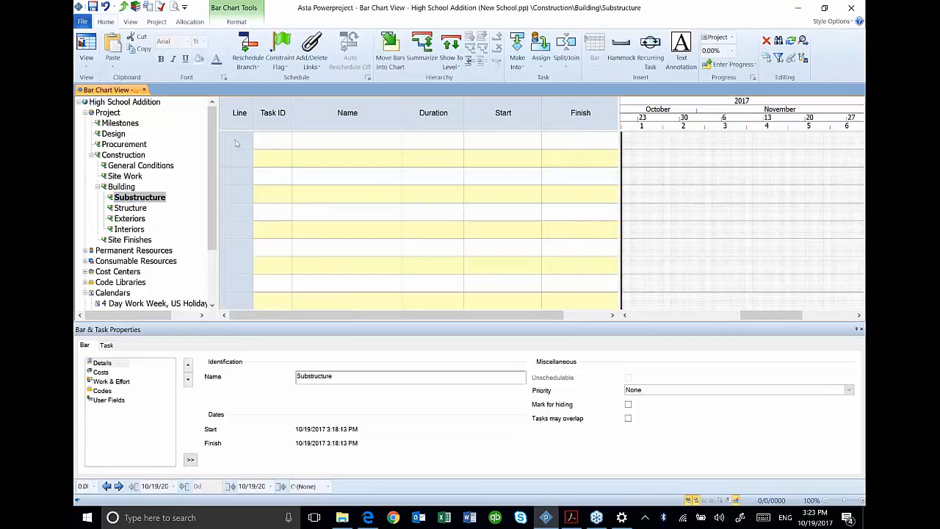
left_click(272, 143)
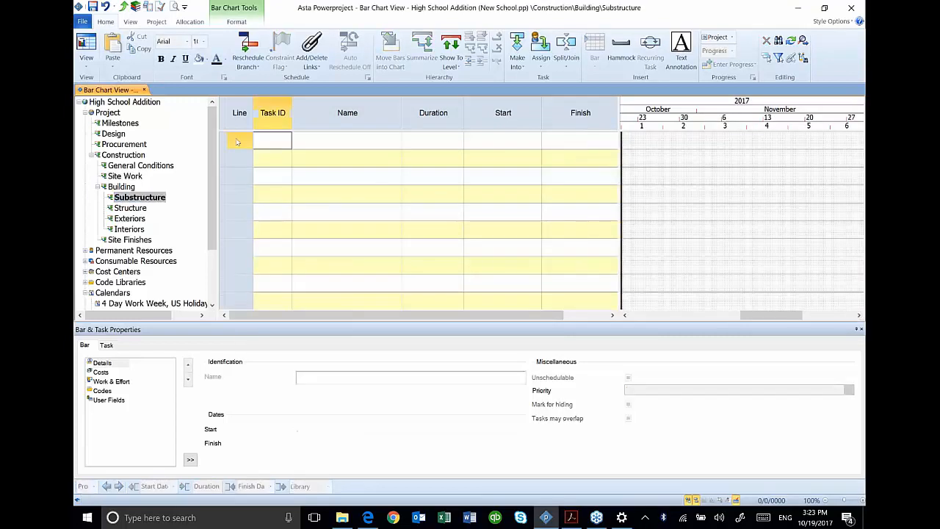
right_click(242, 141)
left_click(261, 171)
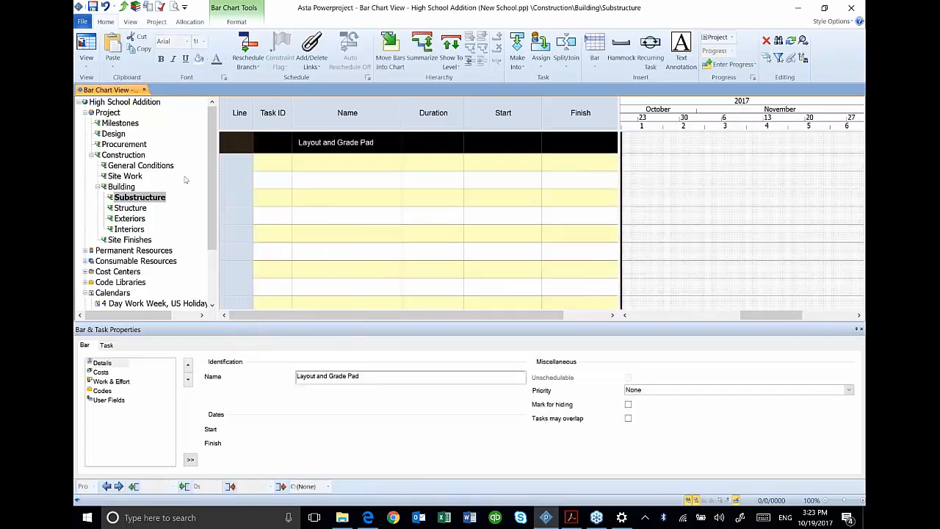
Set the Site Work durations to 2 days for Survey and Staking and 7 days for Excavate and Grade
left_click(126, 177)
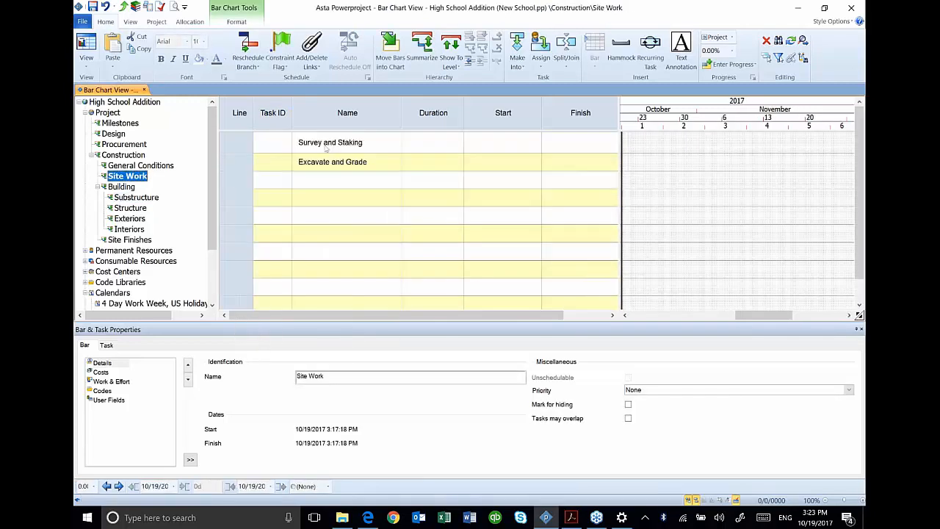
left_click(441, 147)
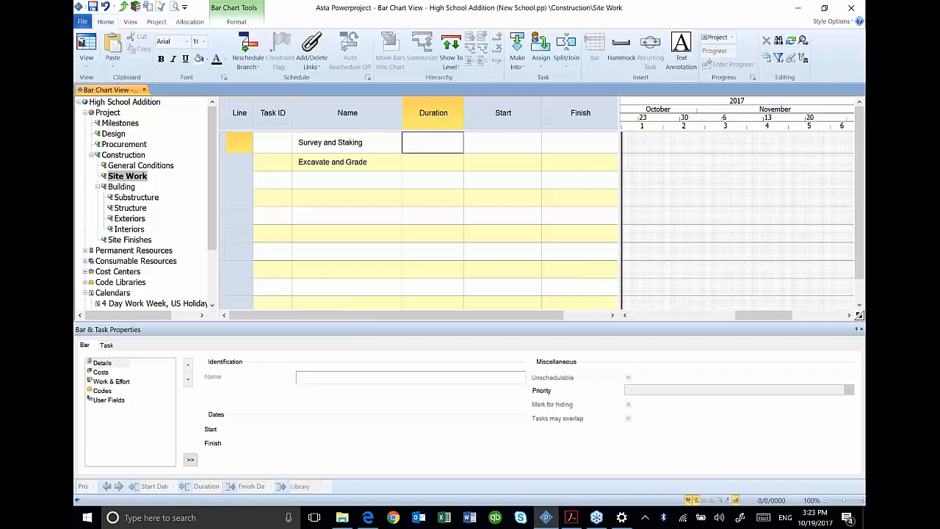
key("Return")
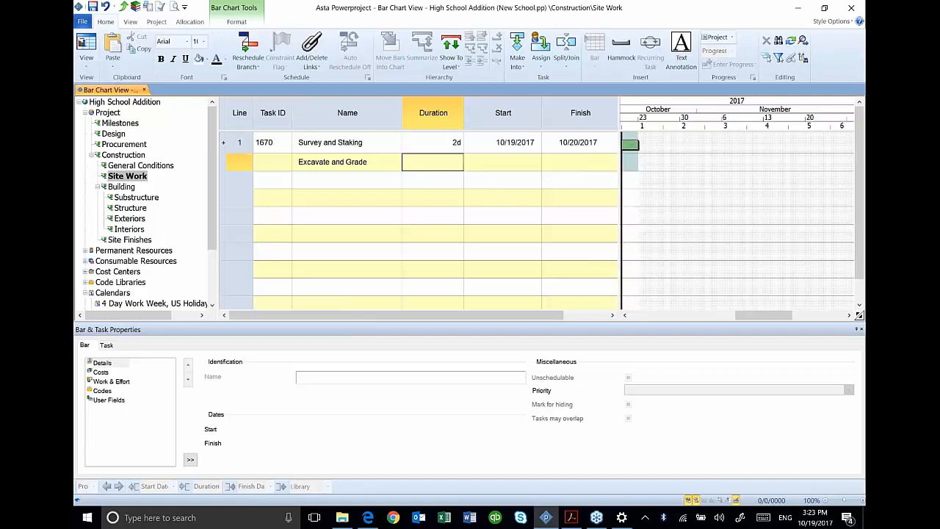
type("7")
key("Return")
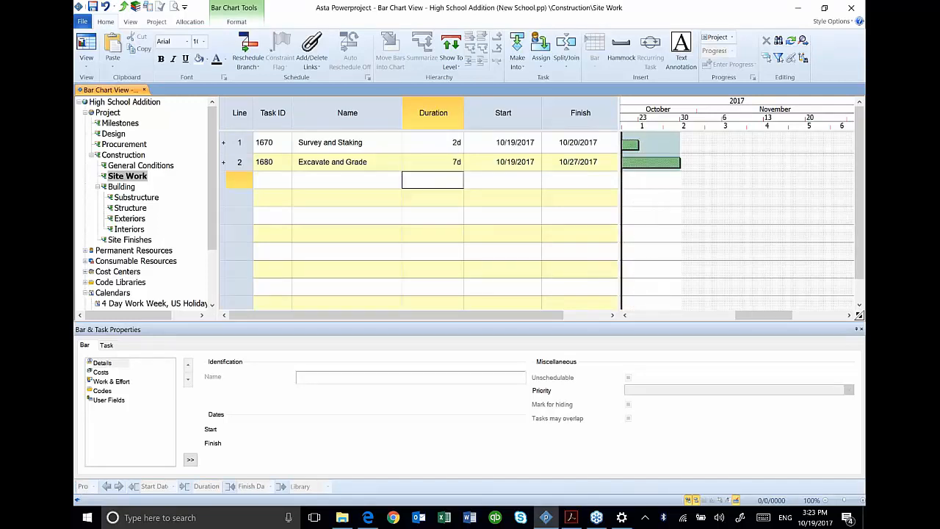
Enter bars named Underground Utilities and Form/Pour Footings below Layout and Grade Pad in the Substructure chart
left_click(138, 197)
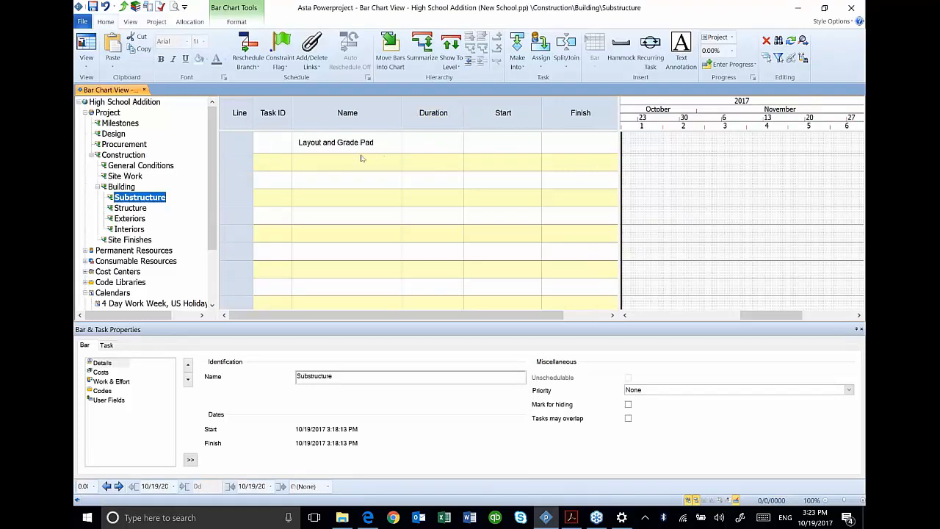
left_click(330, 167)
type("Underground ")
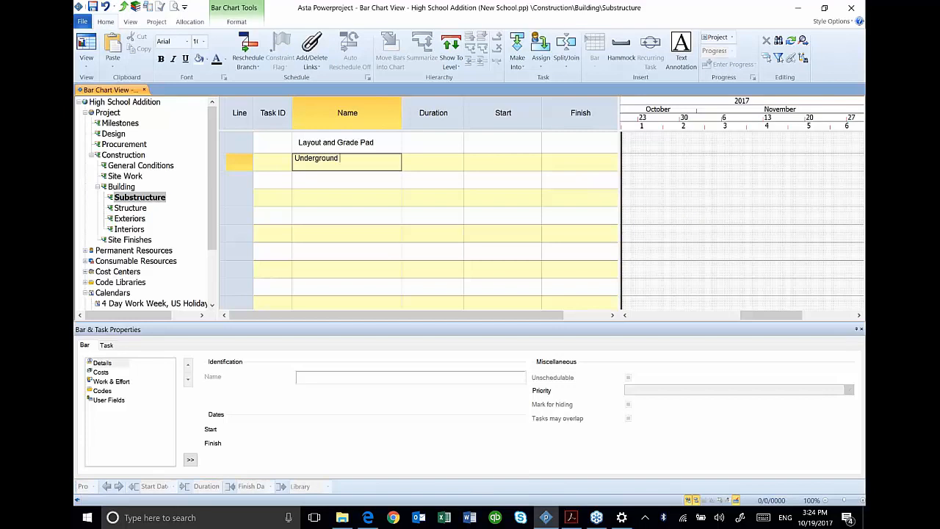
type("Utilities")
key("Return")
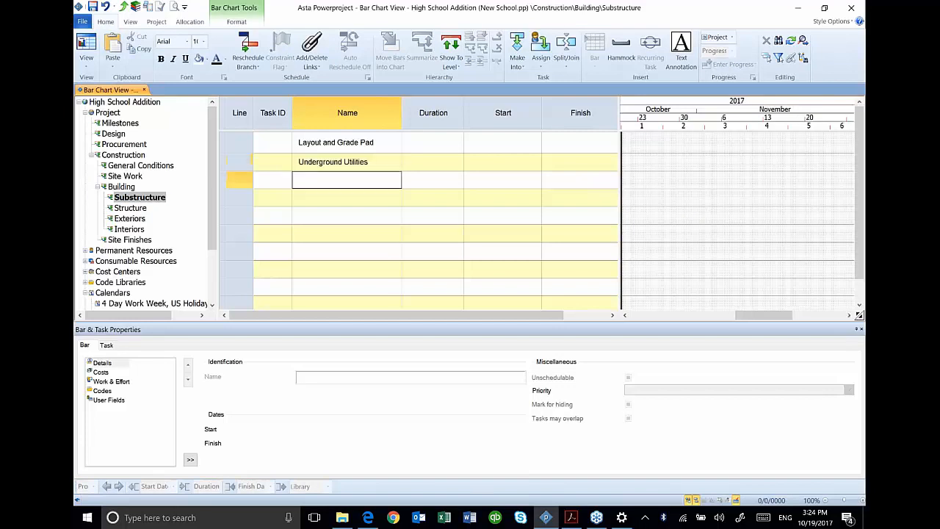
type("Form/Pour Footings")
key("Return")
Enter bars named Form/Rebar/ Pour Slab and Cure Slab on the fourth and fifth lines of the Substructure chart
type("Form/Rep")
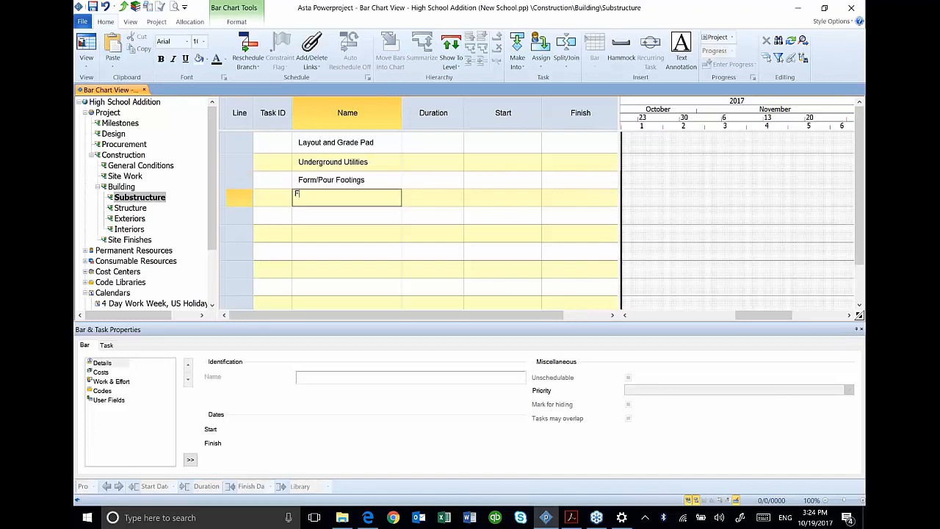
key("BackSpace")
type("bar/ Pour Slab")
key("Return")
type("Cure Slab")
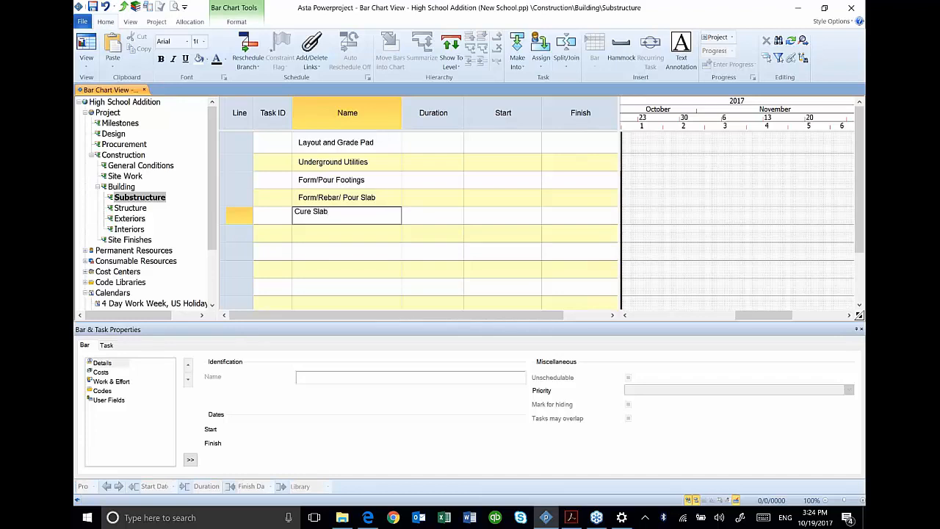
key("Return")
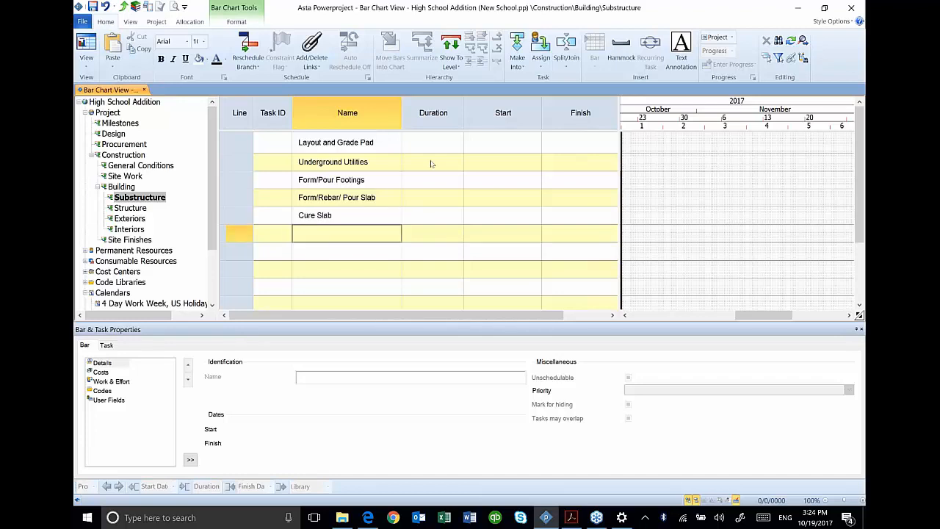
Set the five Substructure durations, from Layout and Grade Pad down to Cure Slab, to 5, 5, 3, 4 and 3 days
left_click(446, 143)
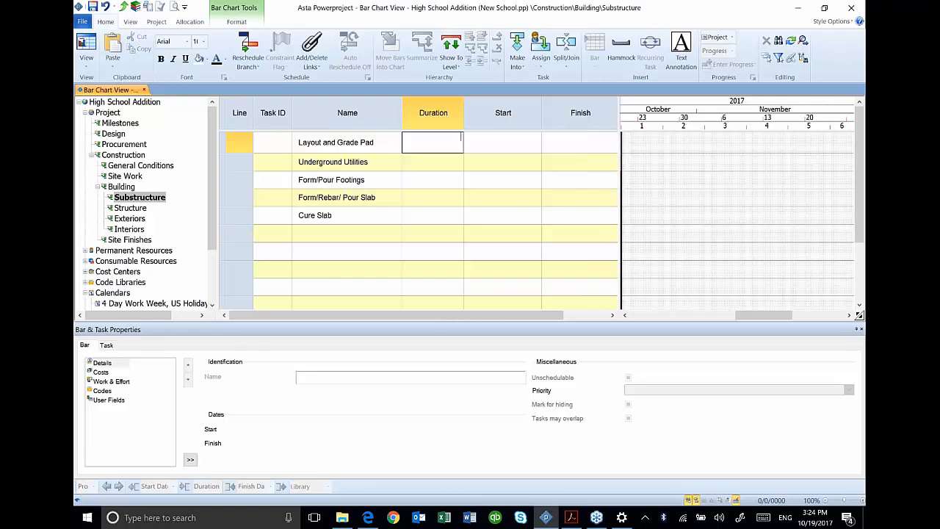
type("5")
key("Return")
type("5")
key("Return")
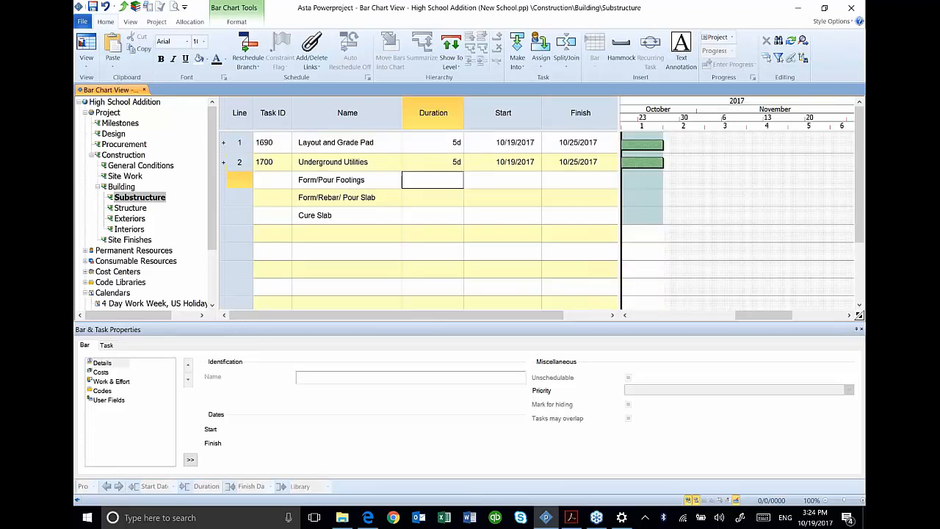
type("3d")
key("Return")
type("4")
key("Return")
type("3")
key("Return")
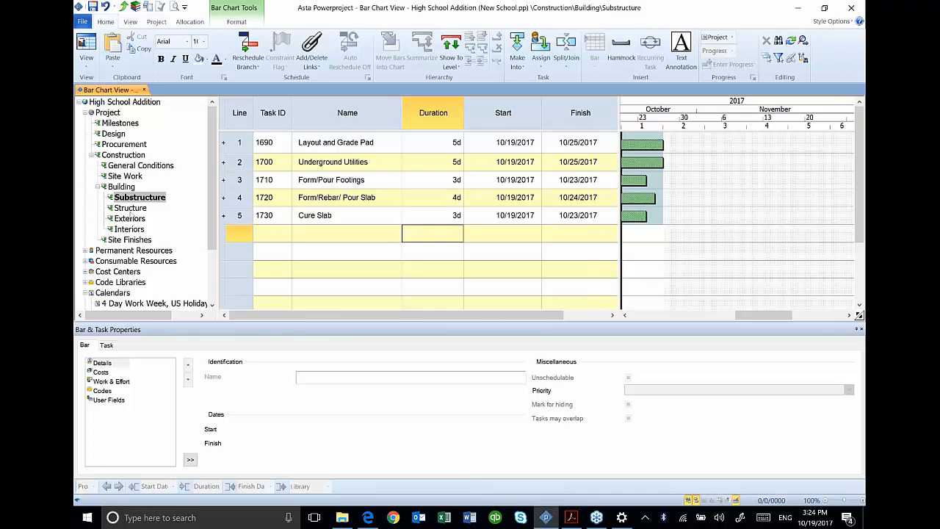
left_click(133, 209)
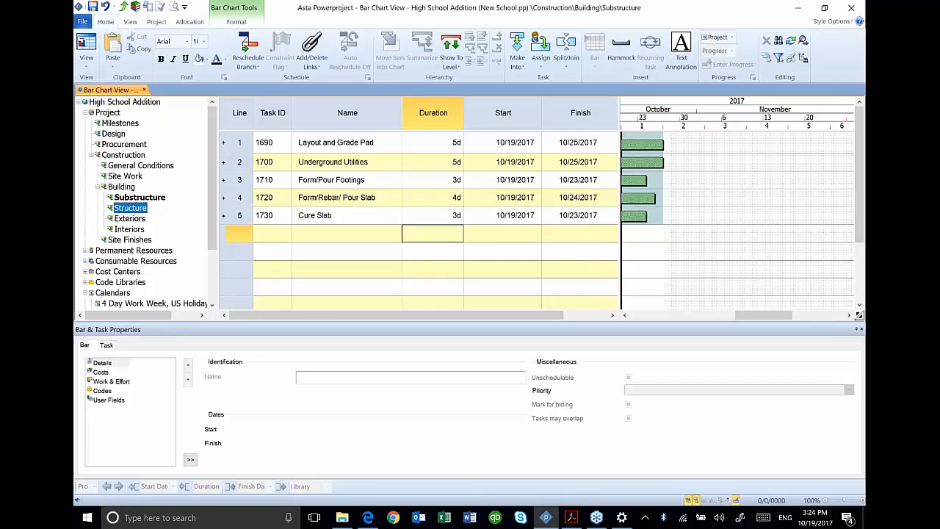
left_click(138, 208)
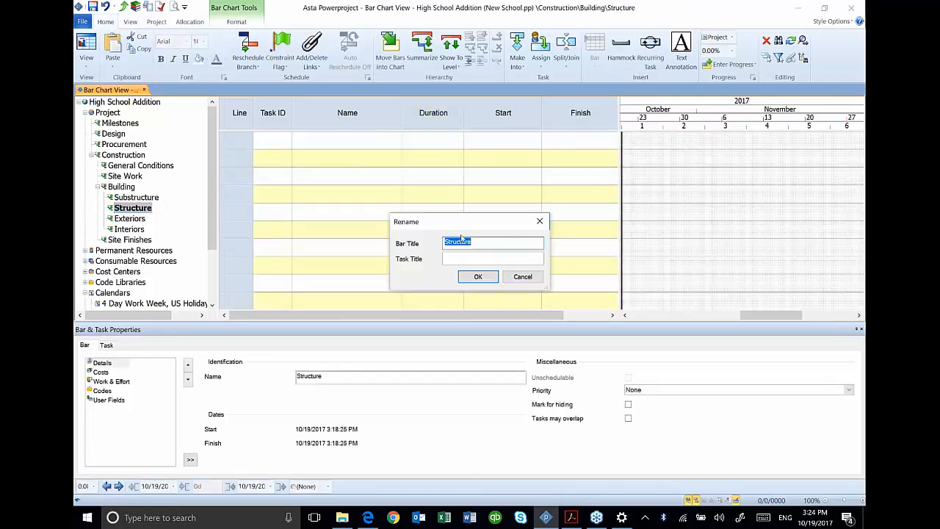
left_click(523, 277)
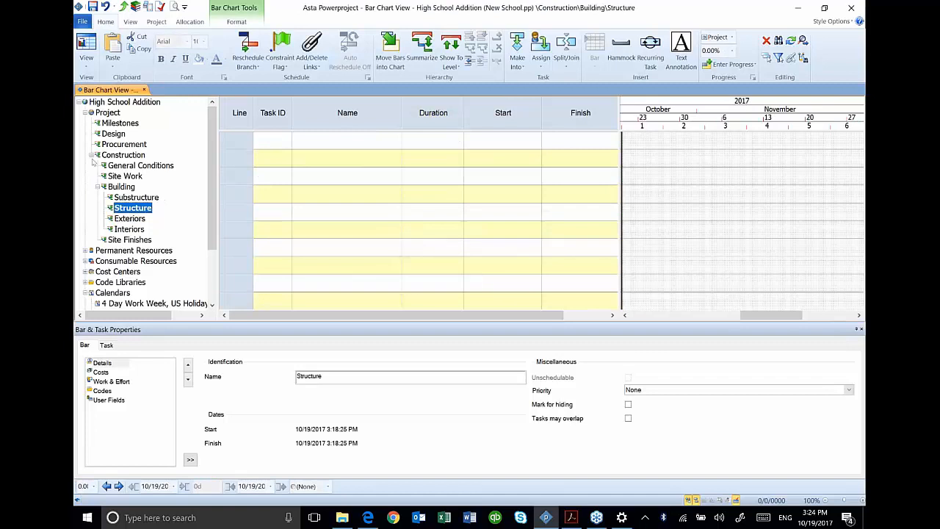
Review the tasks entered under the Procurement, Design, Milestones, General Conditions, Site Work and Substructure summaries
left_click(137, 156)
left_click(123, 144)
left_click(114, 134)
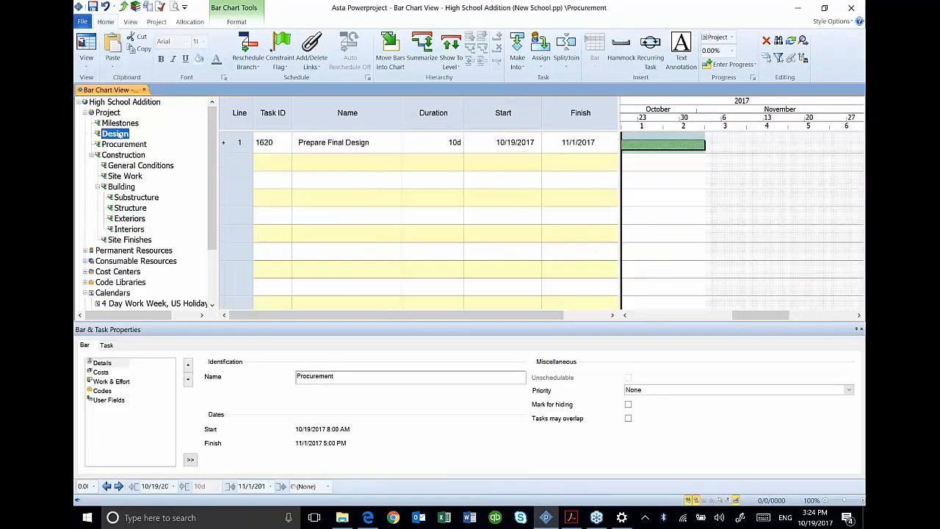
left_click(119, 123)
left_click(126, 166)
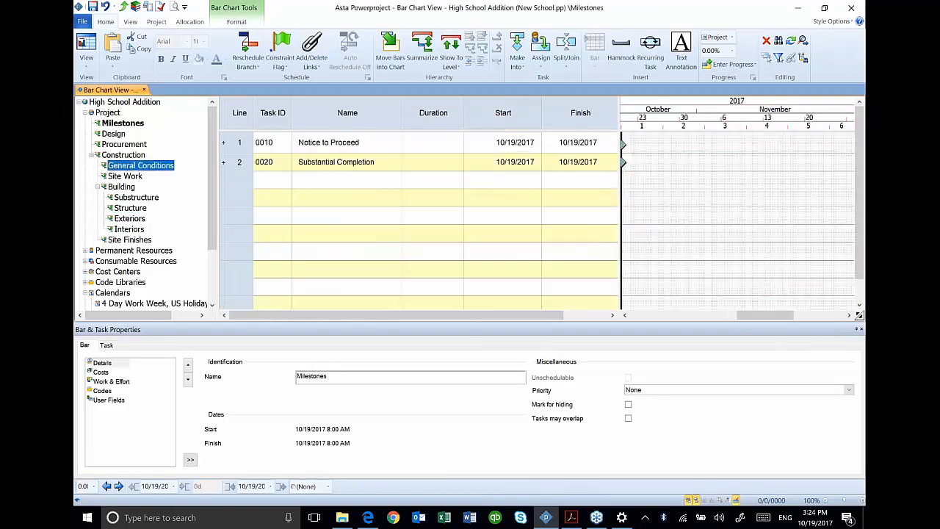
left_click(125, 176)
left_click(127, 199)
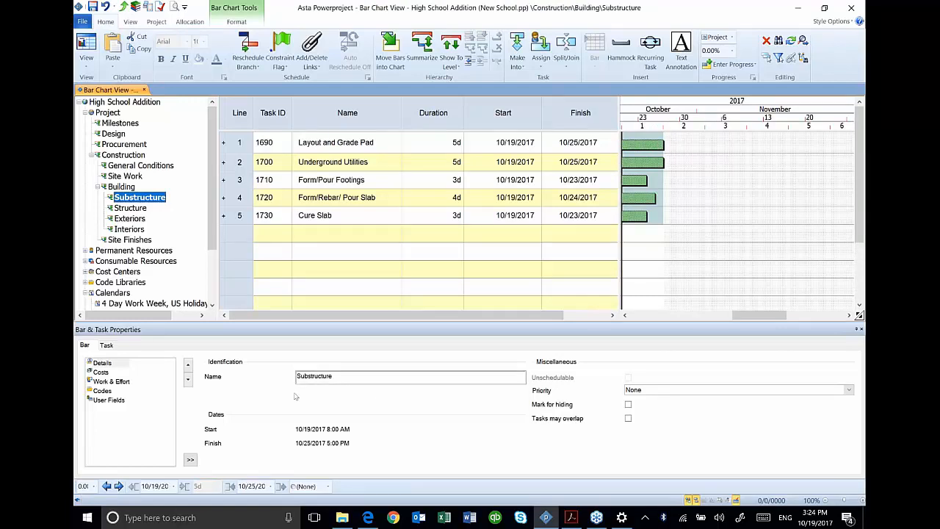
Draw a 5-day task starting 10/20/2017 on the first line of the Structure chart and name it Structural Steel
left_click(143, 211)
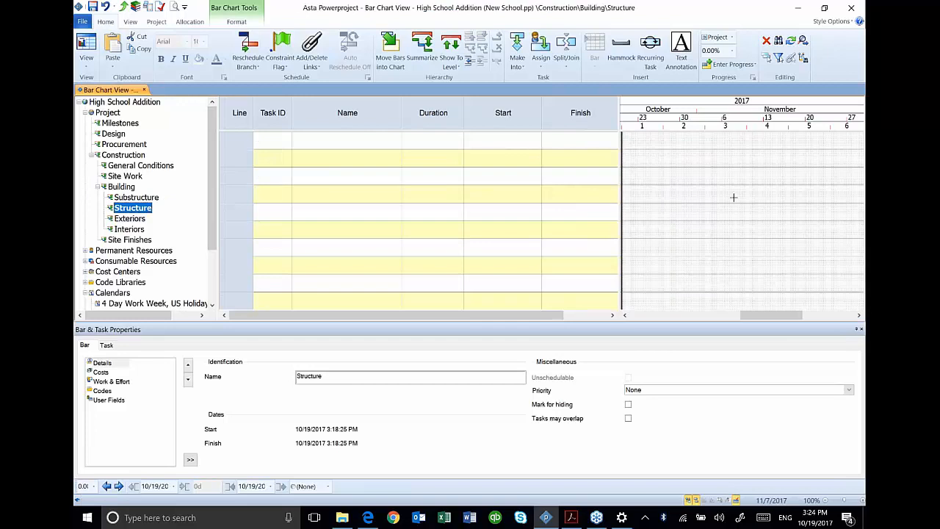
left_click_drag(636, 141, 690, 144)
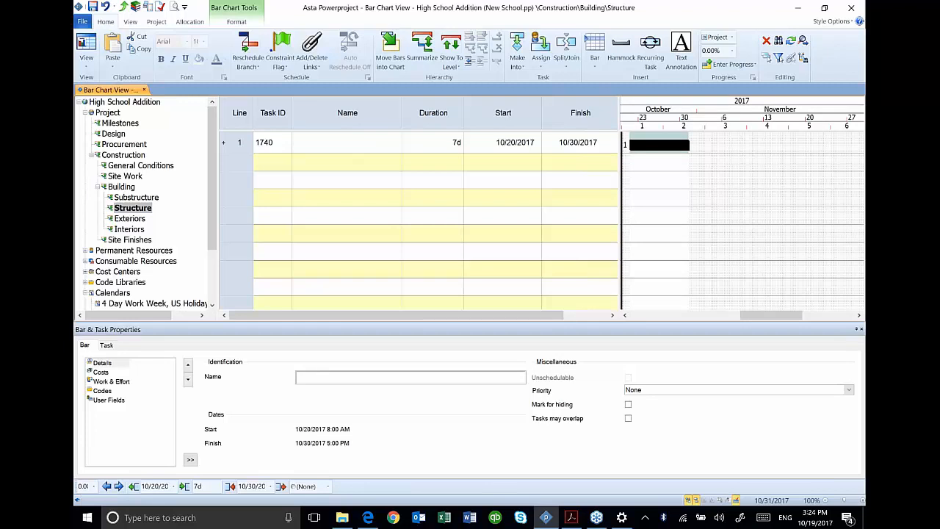
left_click_drag(689, 144, 673, 144)
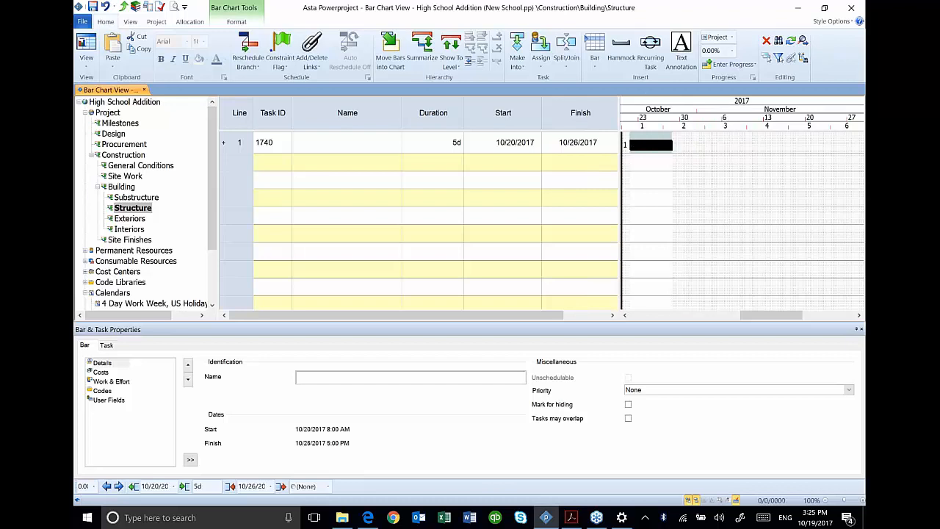
left_click(308, 149)
type("Structural Steel")
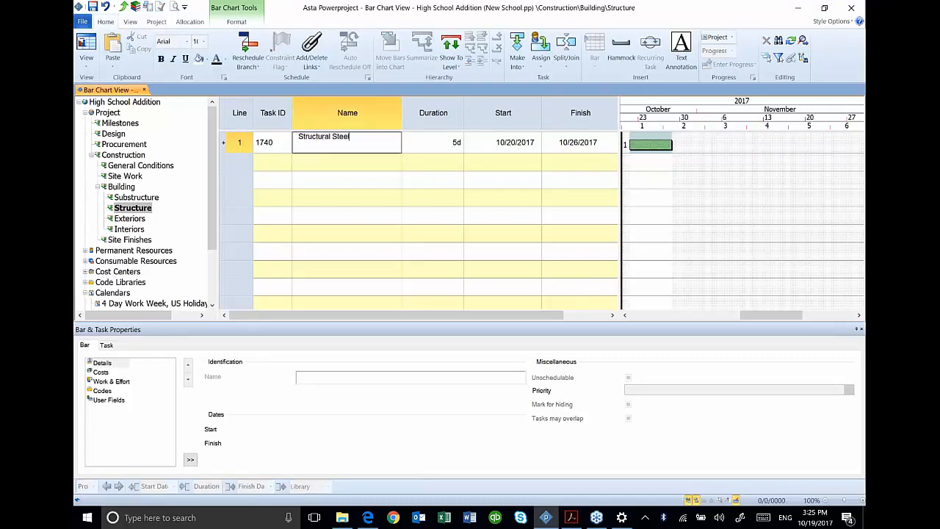
key("Return")
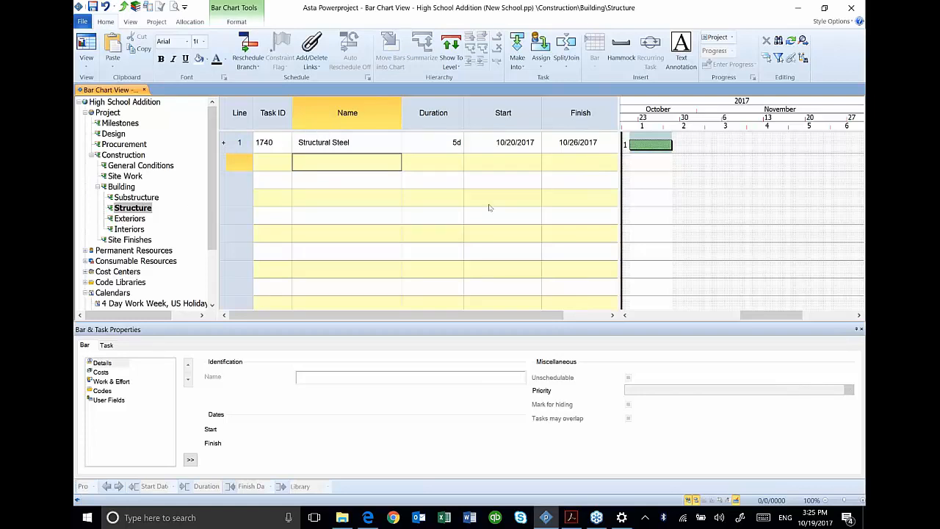
Draw a 5-day task starting 10/20/2017 on the second Structure line and name it Roof Joists & Deck
left_click_drag(636, 164, 671, 163)
left_click(347, 162)
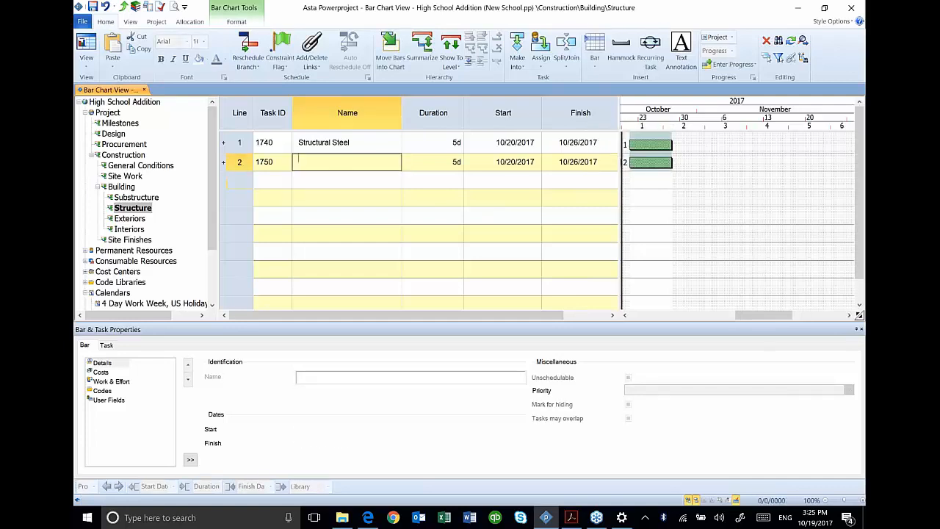
type("Roof")
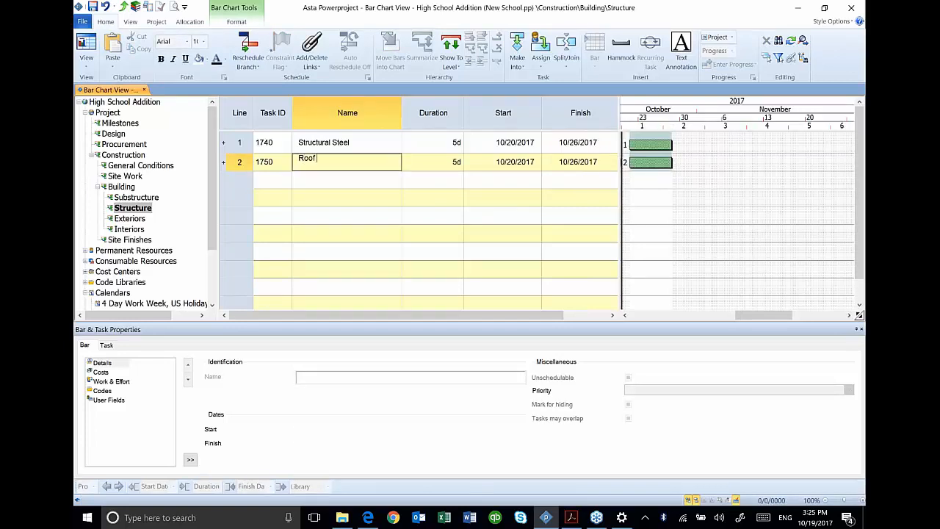
type(" Joists & Deck")
key("Return")
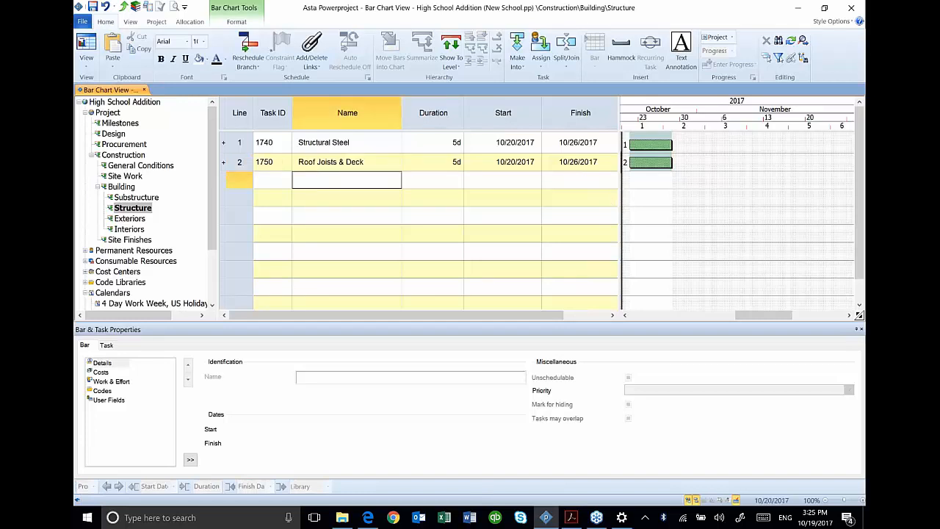
Draw an 8-day task starting 10/20/2017 on the third Structure line and name it Exterior Framing
mouse_move(630, 181)
left_mouse_down()
mouse_move(707, 185)
mouse_move(700, 184)
left_mouse_up()
left_click(340, 179)
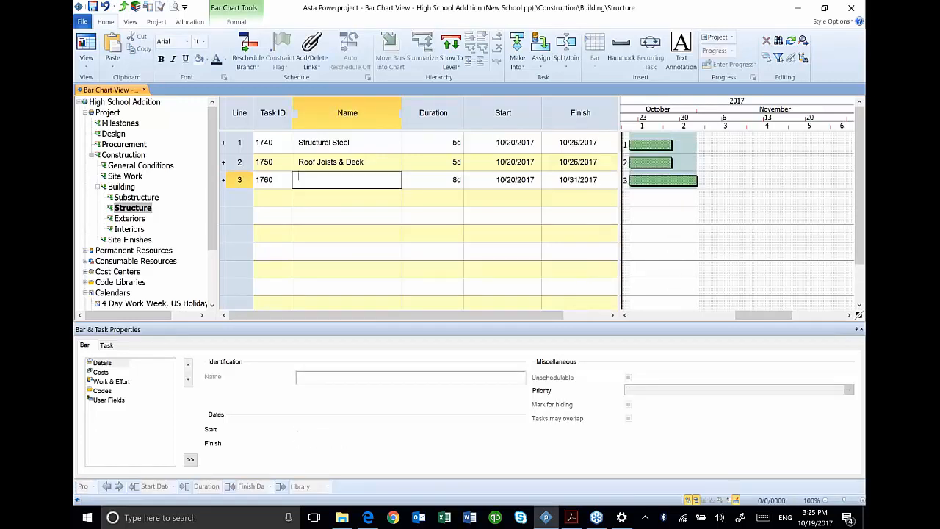
type("Exterior Framing")
key("Return")
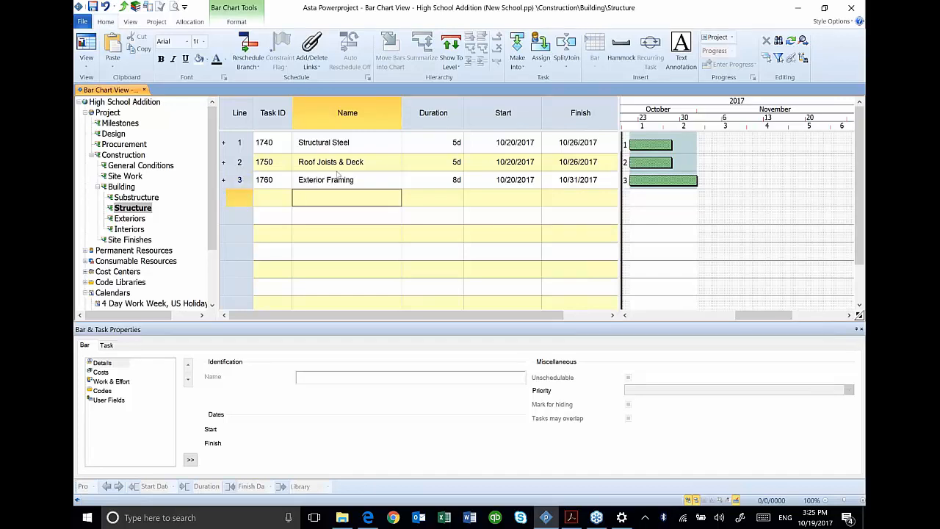
Draw tasks of 5, 10 and 5 days on Structure lines 4 to 6 and name the line 4 task Door/Window Frame
mouse_move(629, 197)
left_mouse_down()
mouse_move(670, 200)
mouse_move(705, 227)
left_mouse_up()
left_click_drag(630, 236, 670, 235)
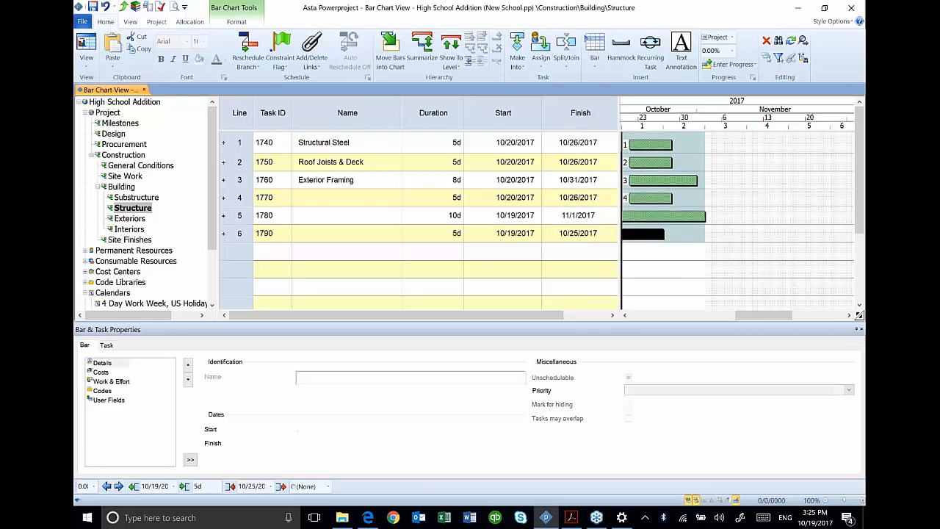
left_click(345, 196)
type("D")
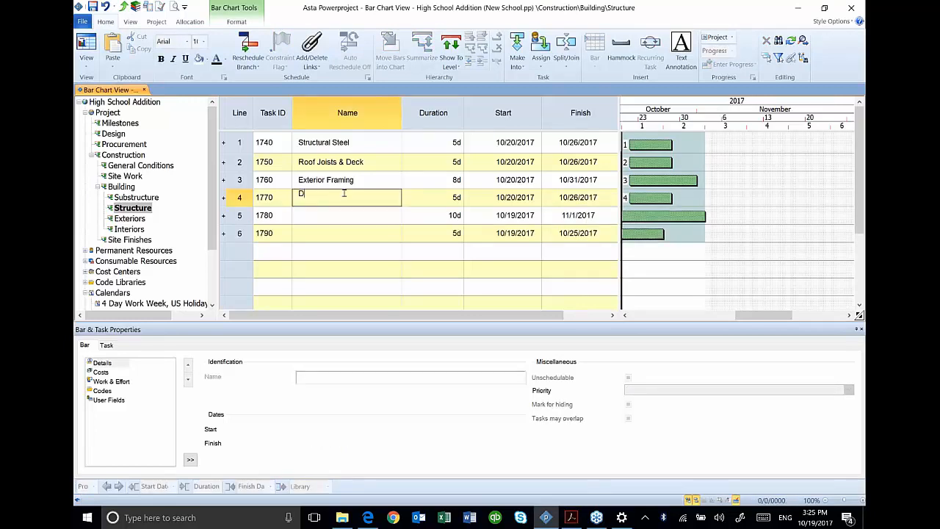
type("oor/Window Frame")
key("Return")
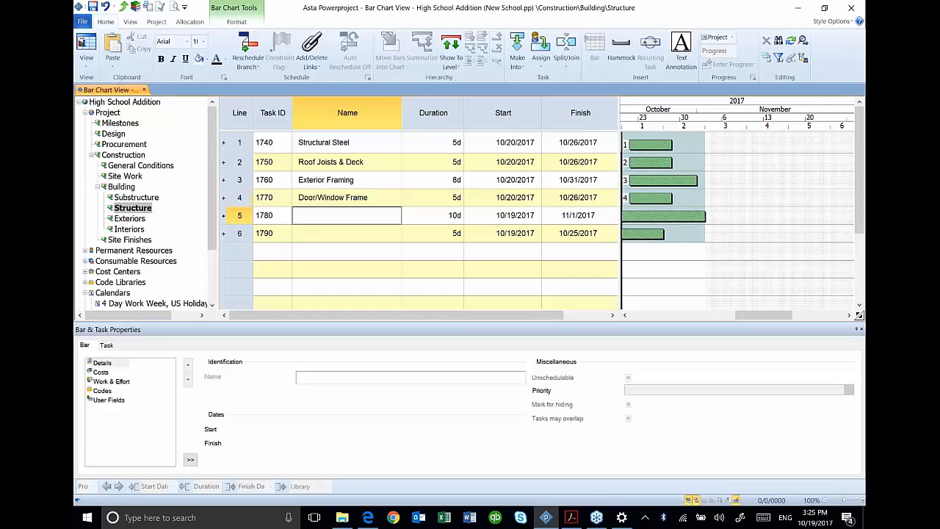
Name the 10-day task on line 5 of the Structure chart Lath & Plaster Ext Walls
type("Lath")
type(" &")
type(" {P;ast")
key("BackSpace")
key("BackSpace")
key("BackSpace")
key("BackSpace")
key("BackSpace")
key("BackSpace")
type("Plaster Ext Walls")
key("Return")
Name the task on line 6 of the Structure chart Roof Membrane
type("Rooo")
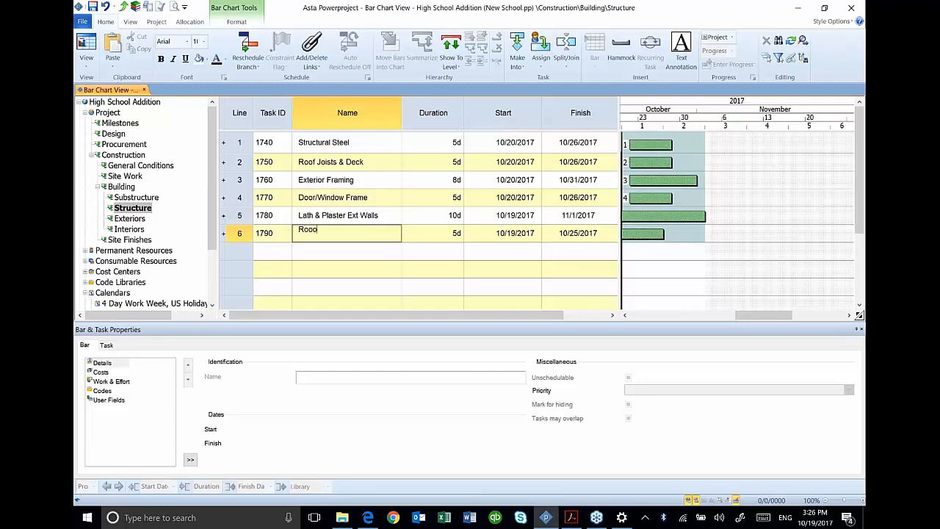
key("BackSpace")
type("f Me")
type("mber")
key("BackSpace")
key("BackSpace")
type("rane")
key("Return")
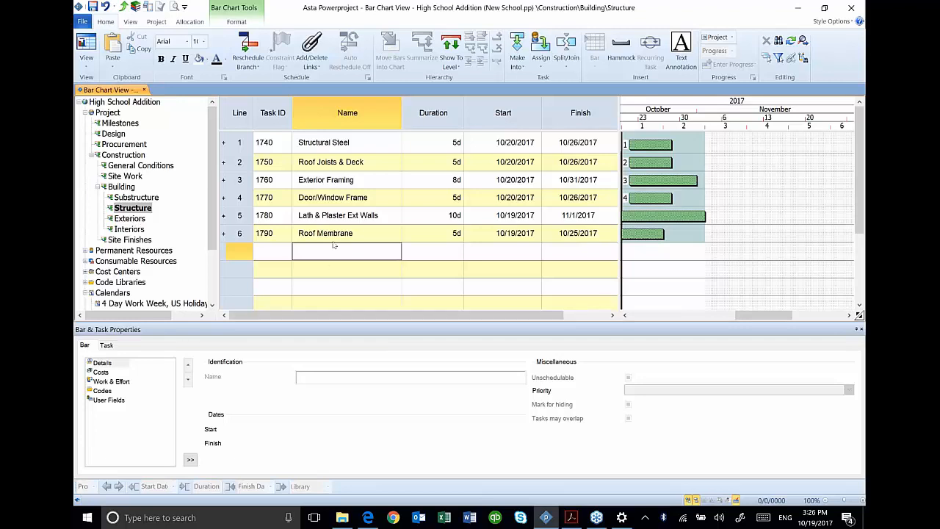
Move the Exterior Framing, Door/Window Frame, Lath & Plaster Ext Walls and Roof Membrane tasks from the Structure chart to the Exteriors chart
left_click(357, 202)
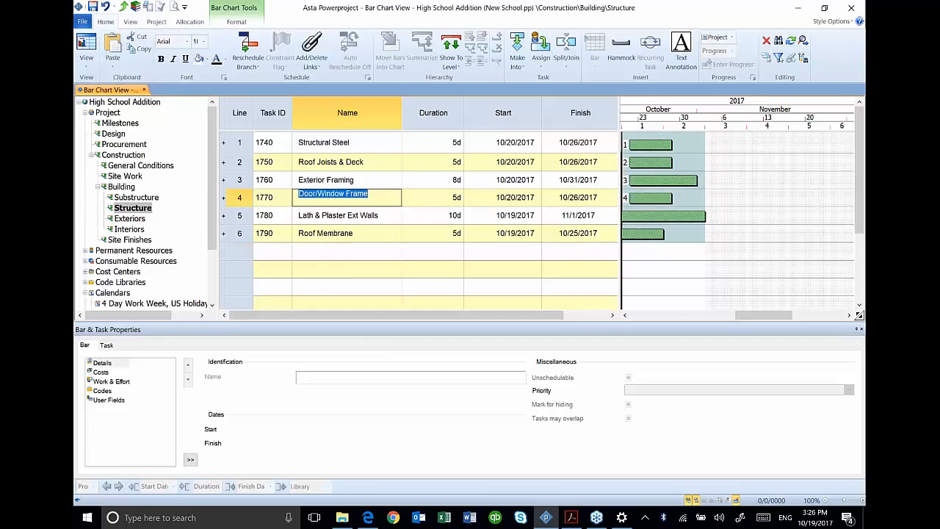
left_click(239, 180)
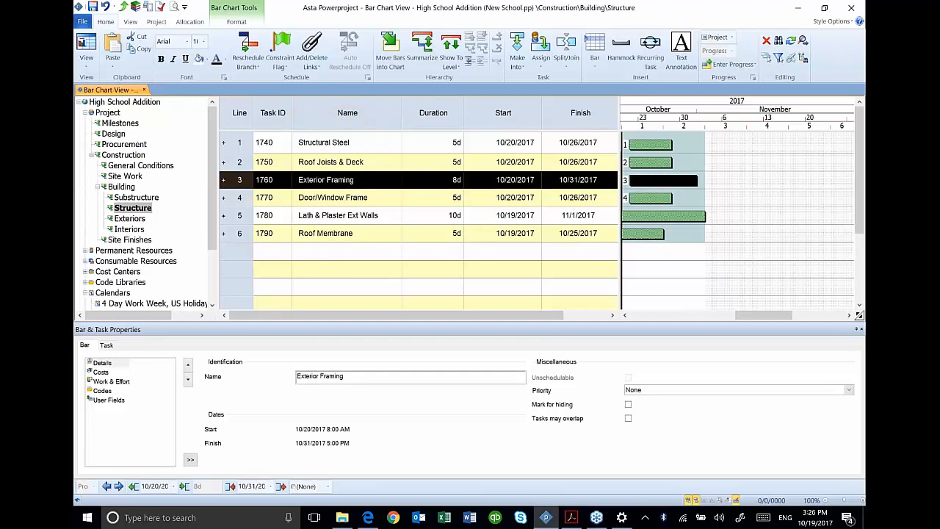
left_click_drag(239, 180, 239, 233)
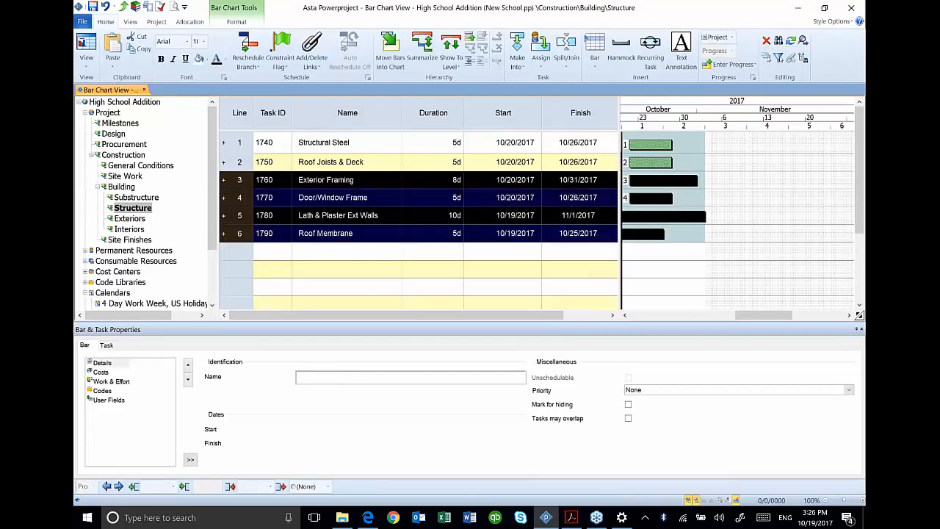
key("Delete")
left_click(243, 184)
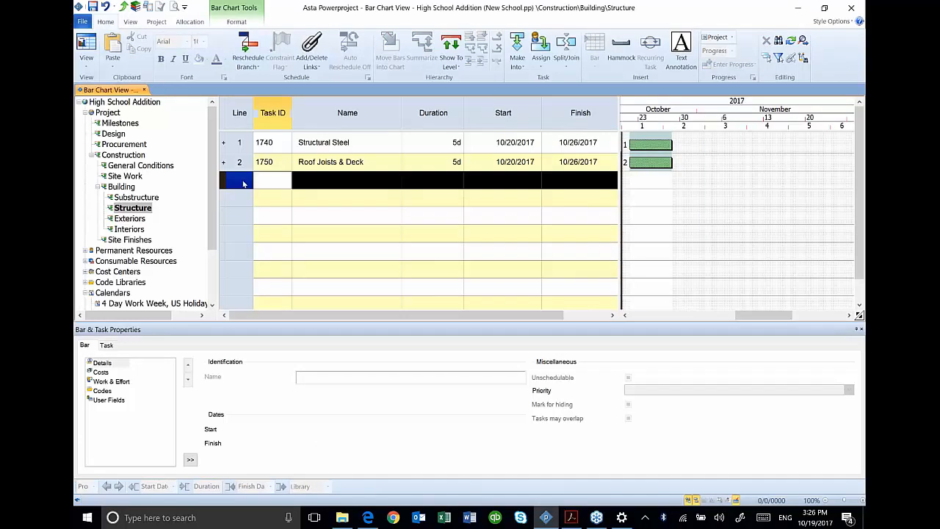
right_click(243, 184)
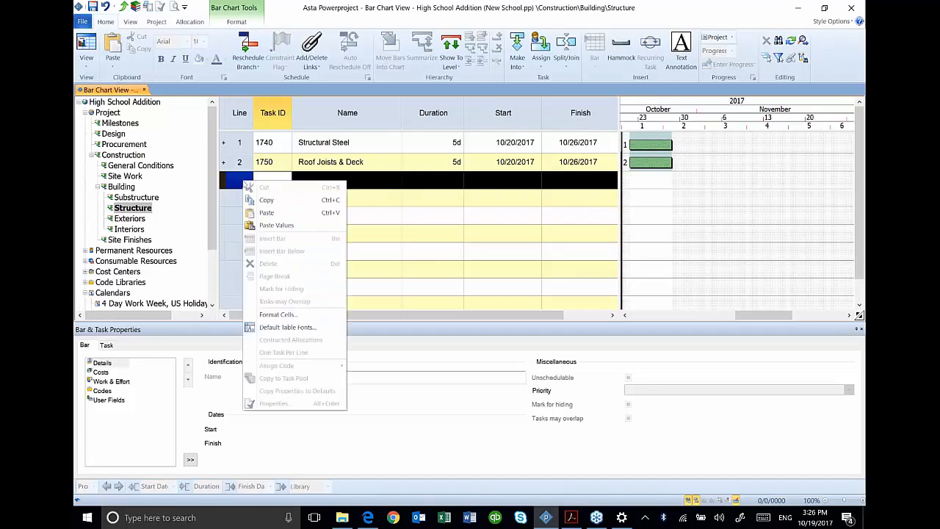
left_click(129, 219)
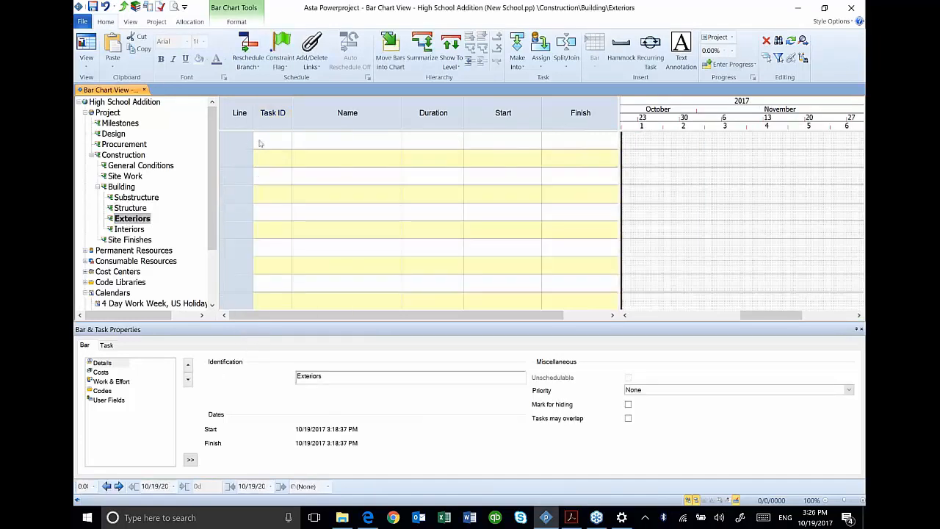
right_click(243, 143)
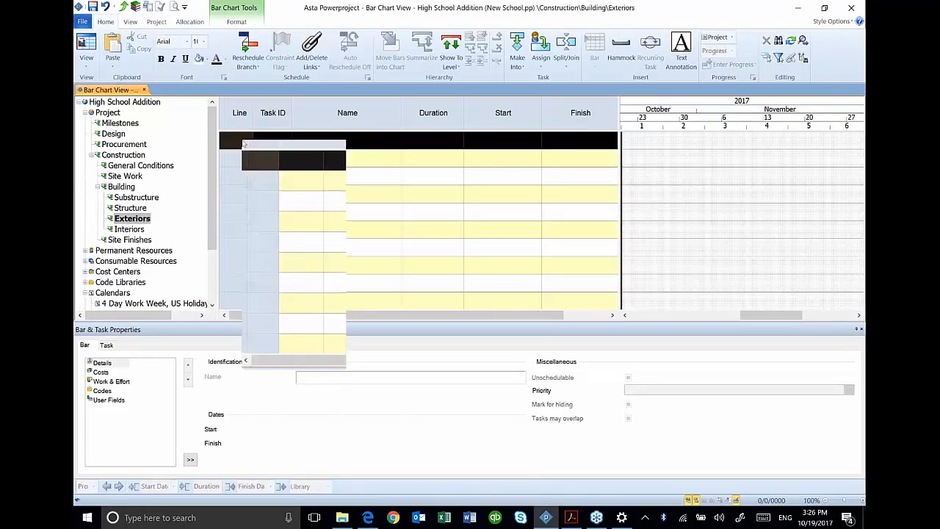
left_click(266, 171)
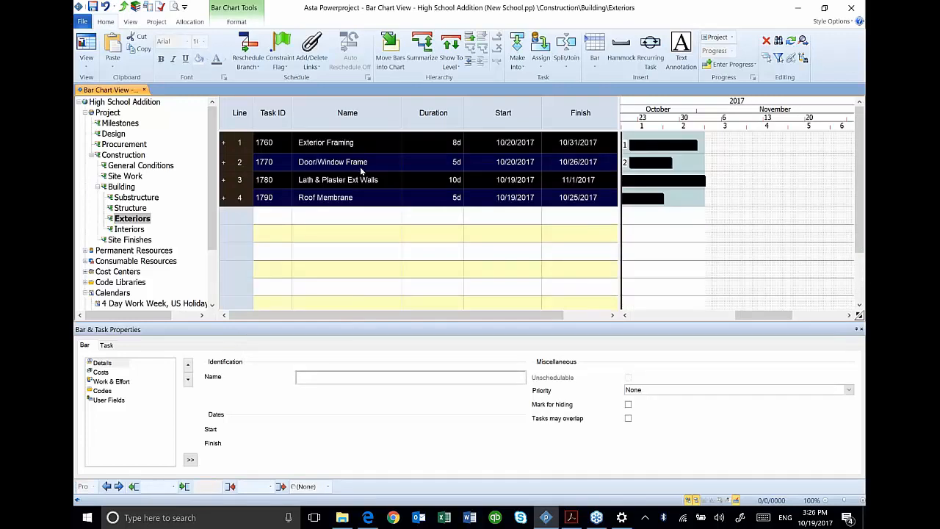
Show the empty Interiors chart, then open the activities - Copy workbook from the 3 hour Intro folder in a maximized Excel window
left_click(140, 230)
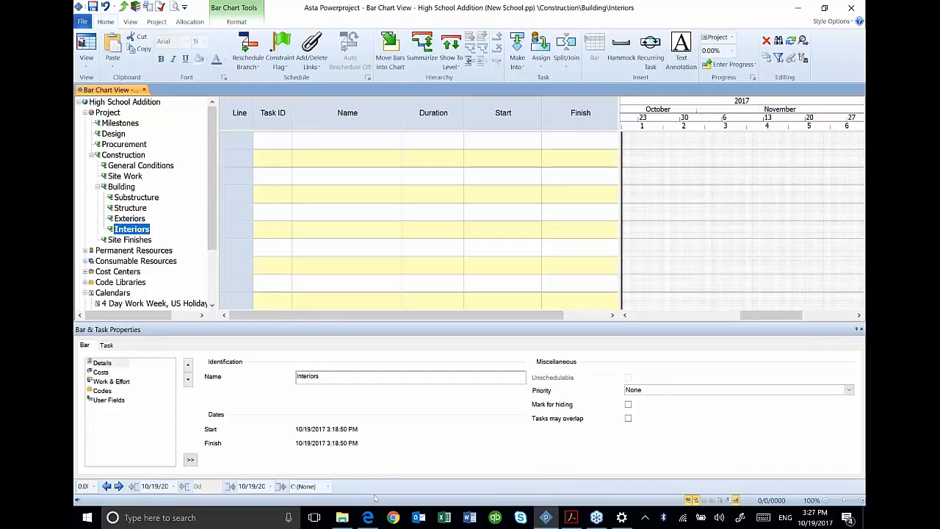
left_click(343, 517)
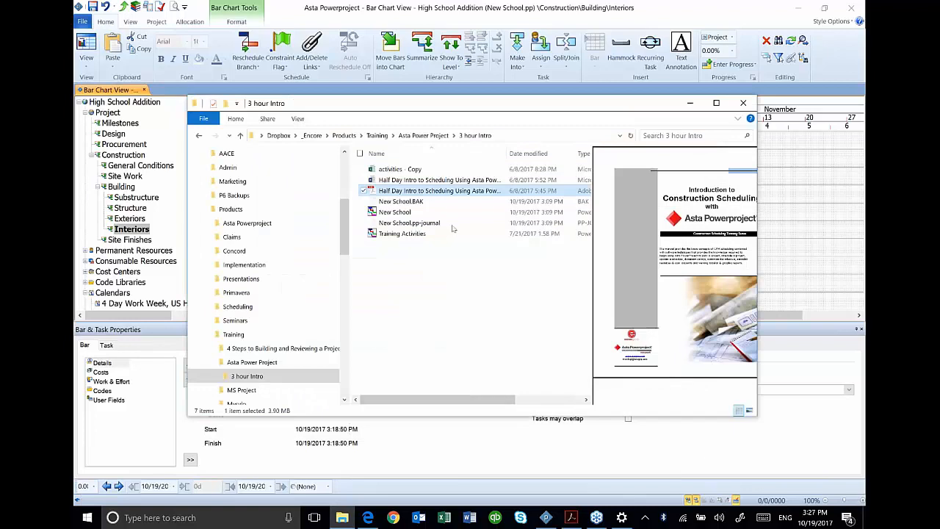
left_click(391, 169)
double_click(393, 168)
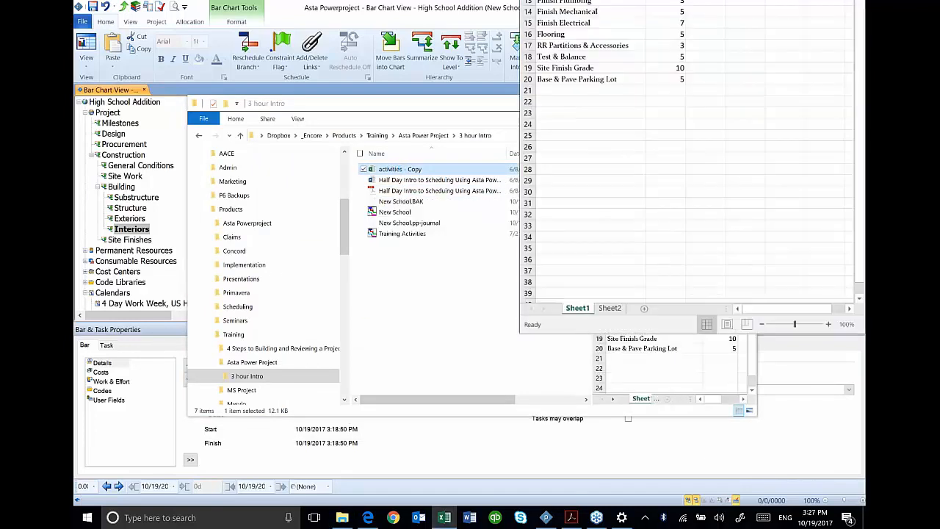
left_click_drag(516, 336, 502, 525)
left_click_drag(768, 10, 416, 15)
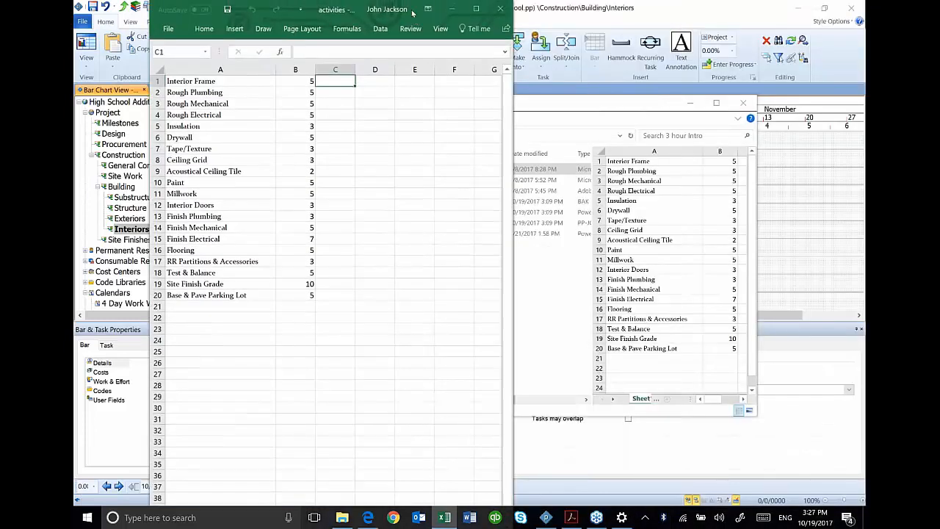
double_click(415, 14)
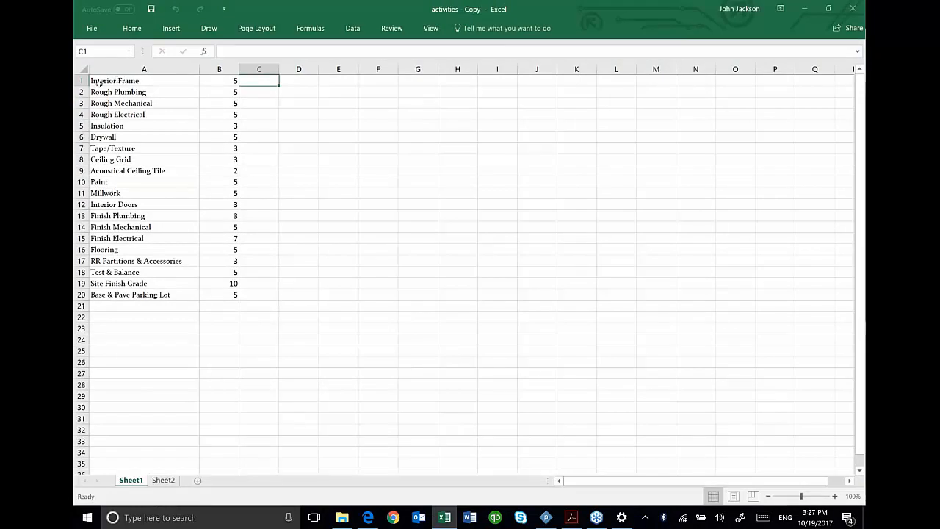
Insert a blank row above the Interior Frame row and delete it again
left_click(81, 80)
right_click(81, 80)
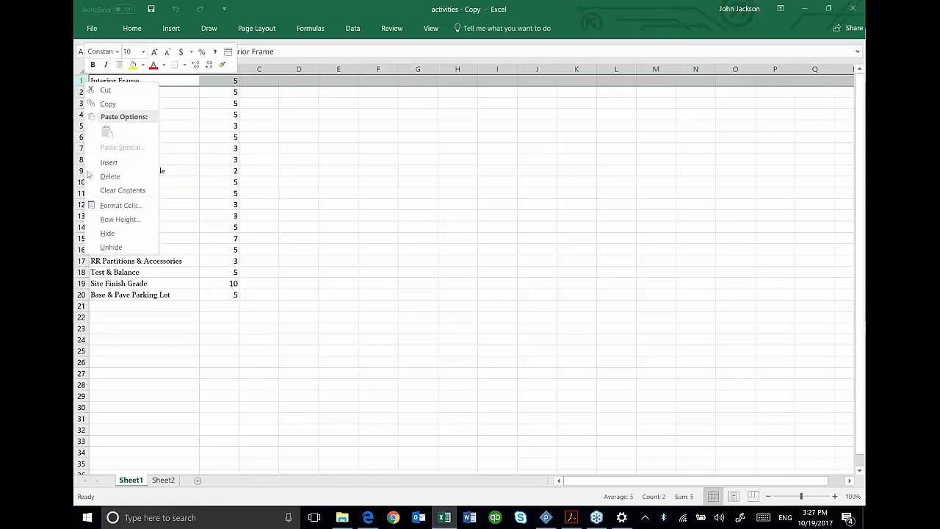
key("Escape")
key("ctrl+shift+plus")
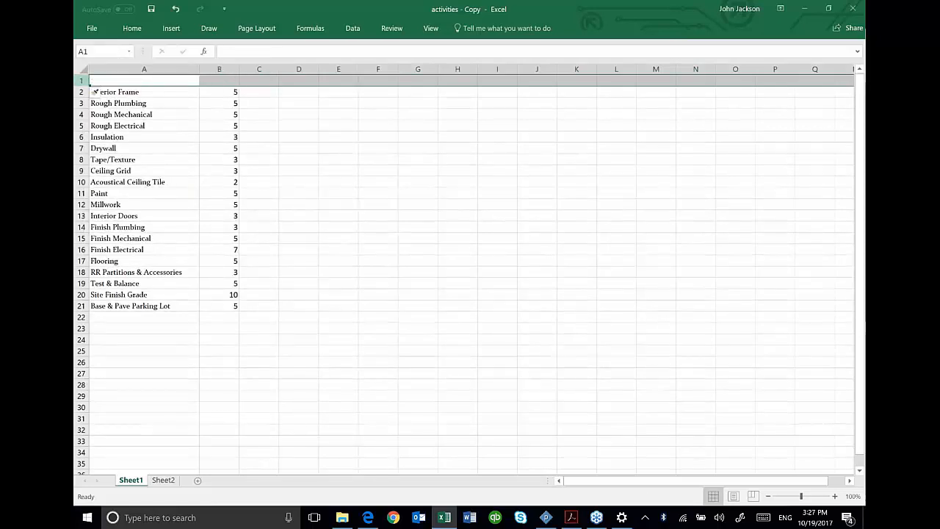
right_click(83, 80)
left_click(111, 172)
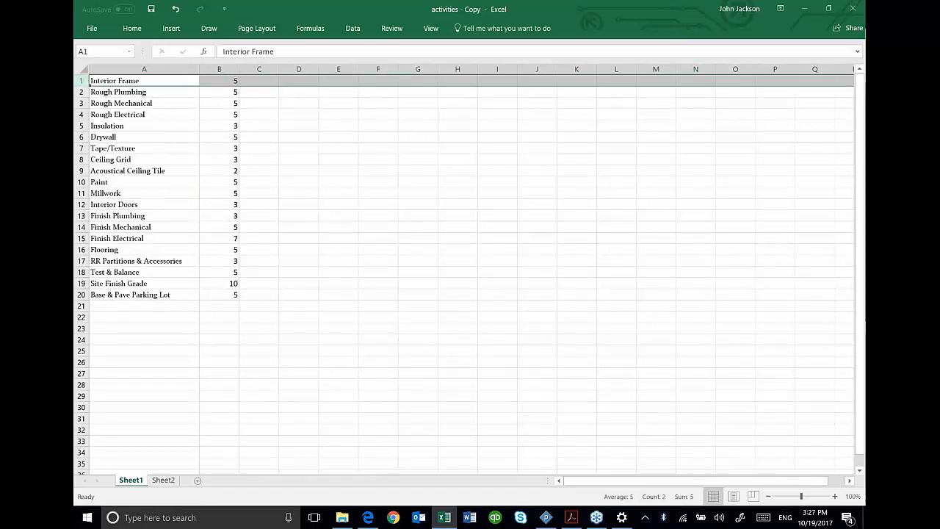
Enter the unit letter d in C1 and fill it down through C20 beside the durations
left_click(232, 80)
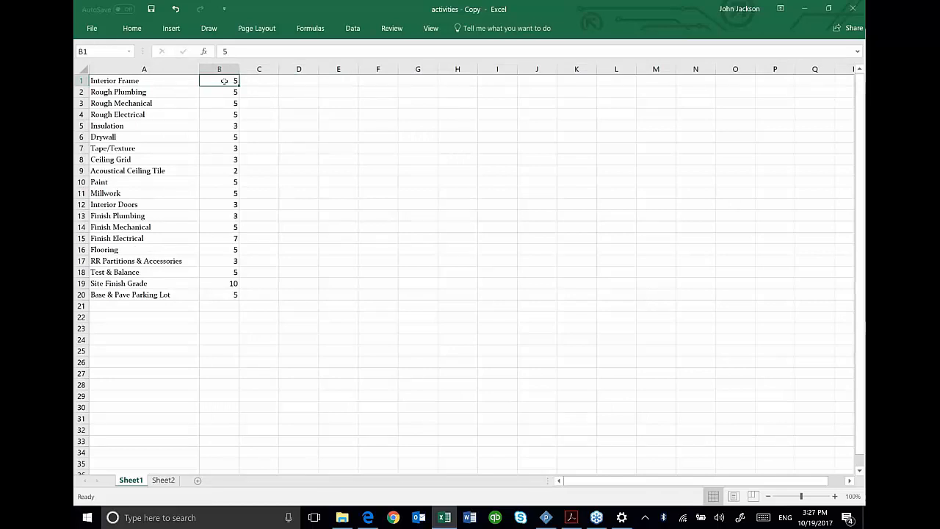
key("Right")
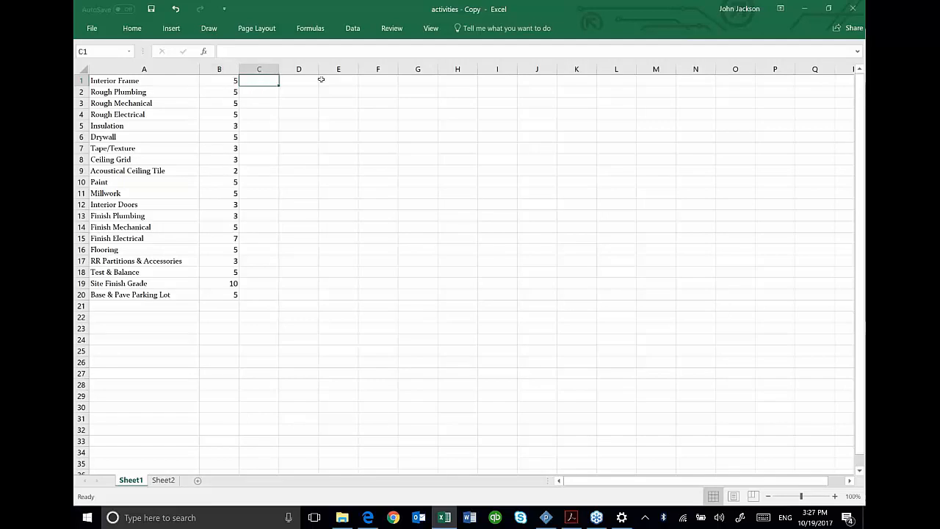
type("d")
key("Return")
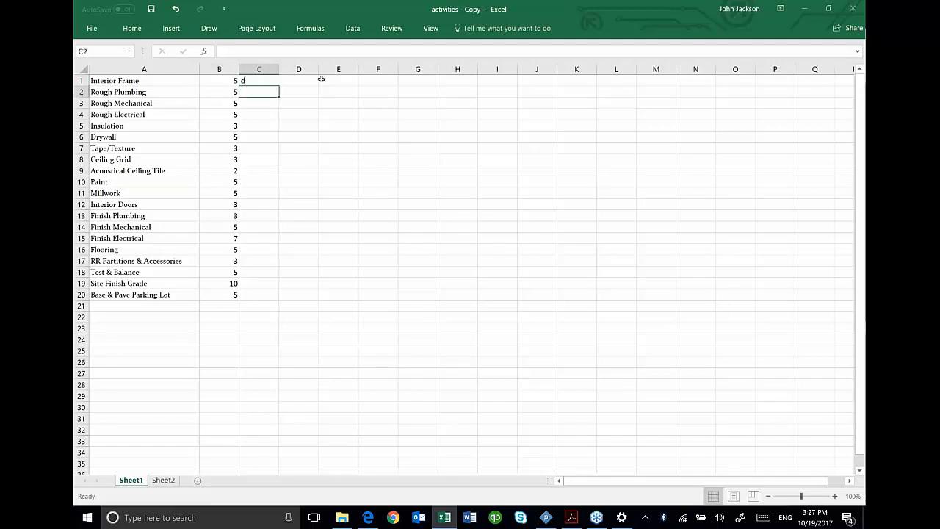
left_click(263, 81)
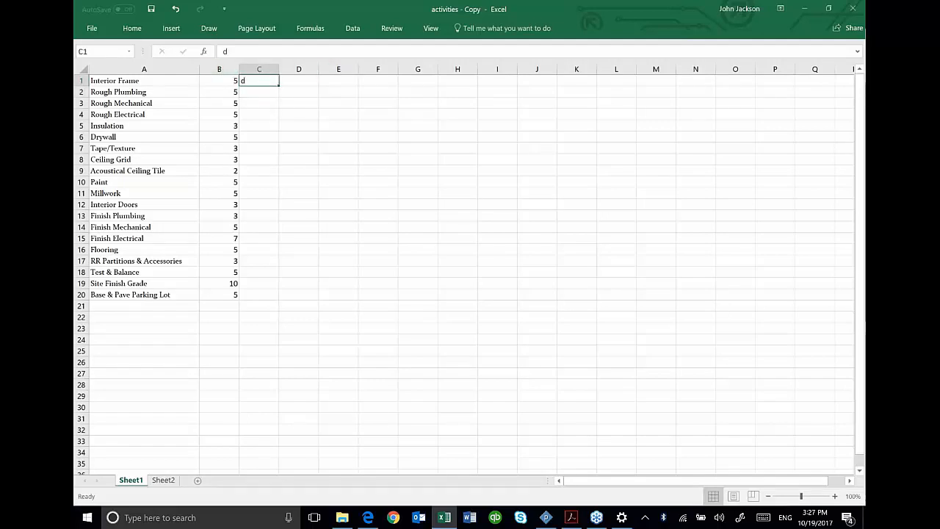
left_click_drag(279, 86, 262, 295)
Enter the formula =CONCAT(B1,C1) in D1 to join the duration number with its unit letter
left_click(298, 80)
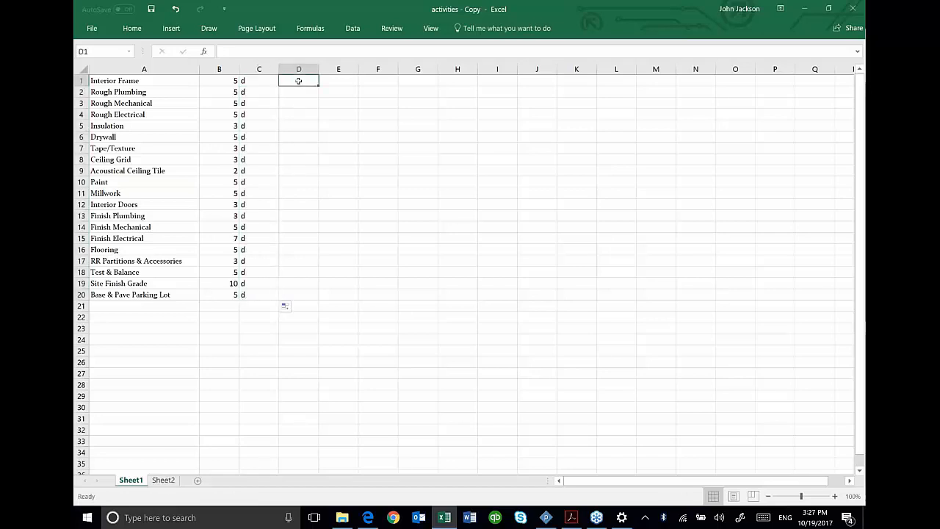
type("=co")
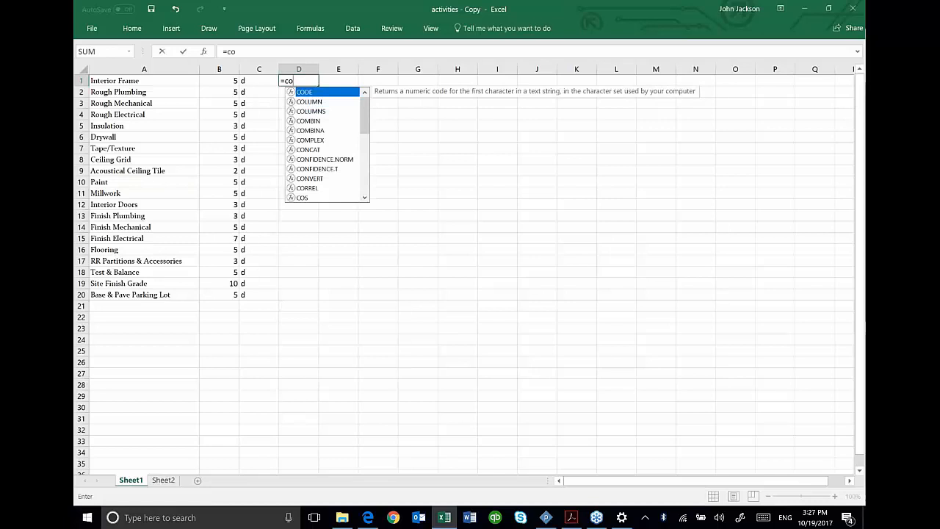
type("nc")
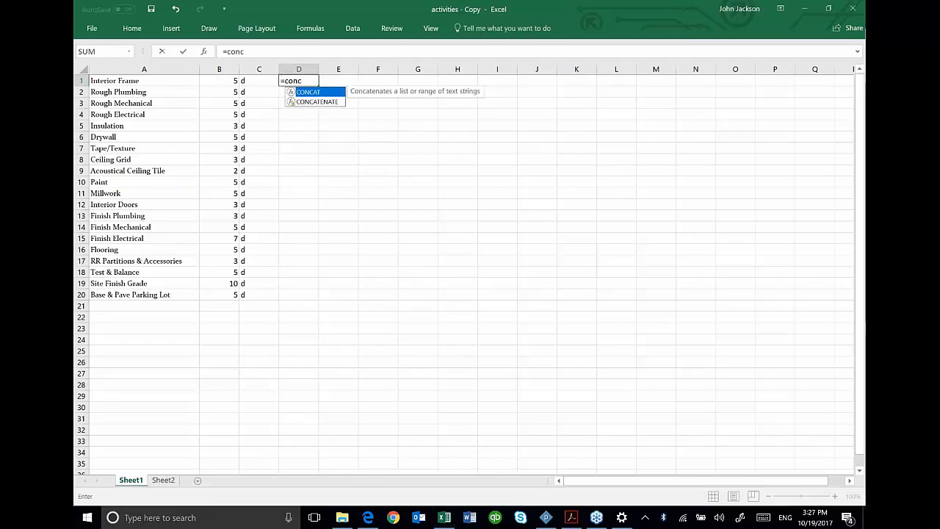
key("Tab")
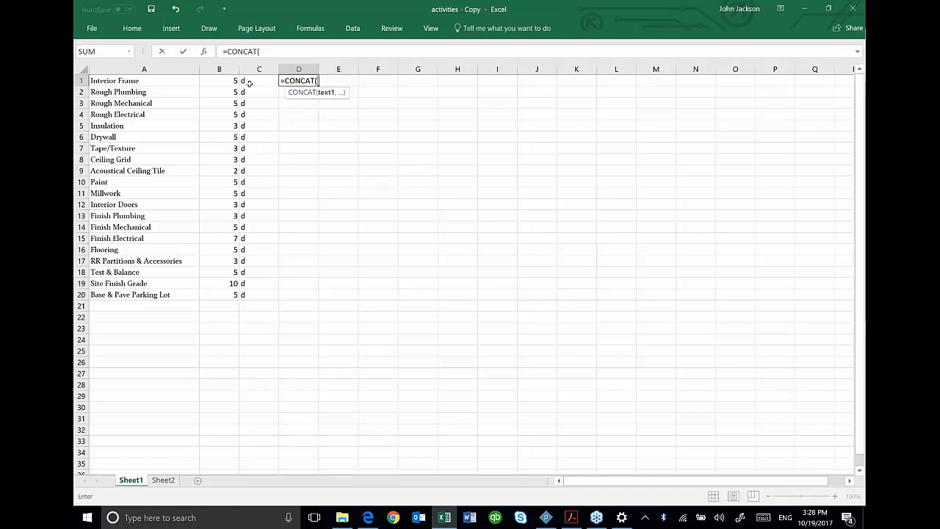
left_click(235, 80)
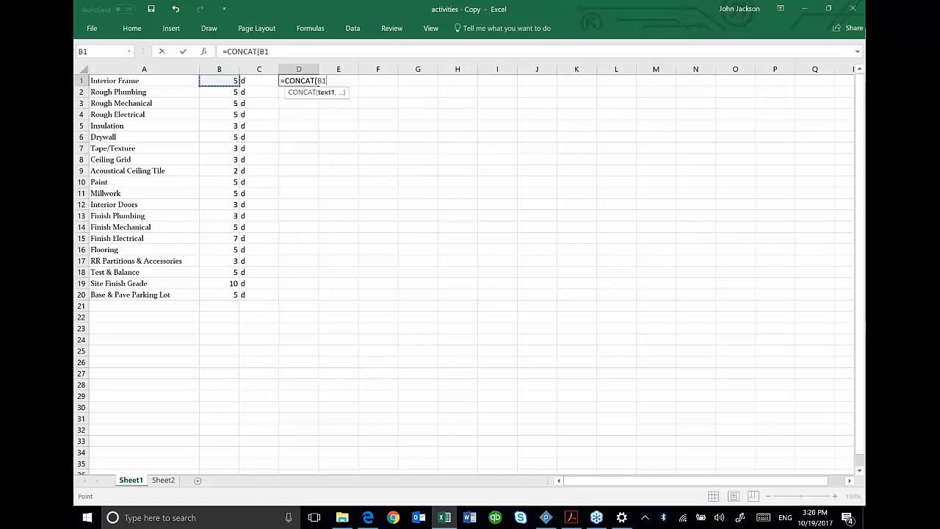
type(",")
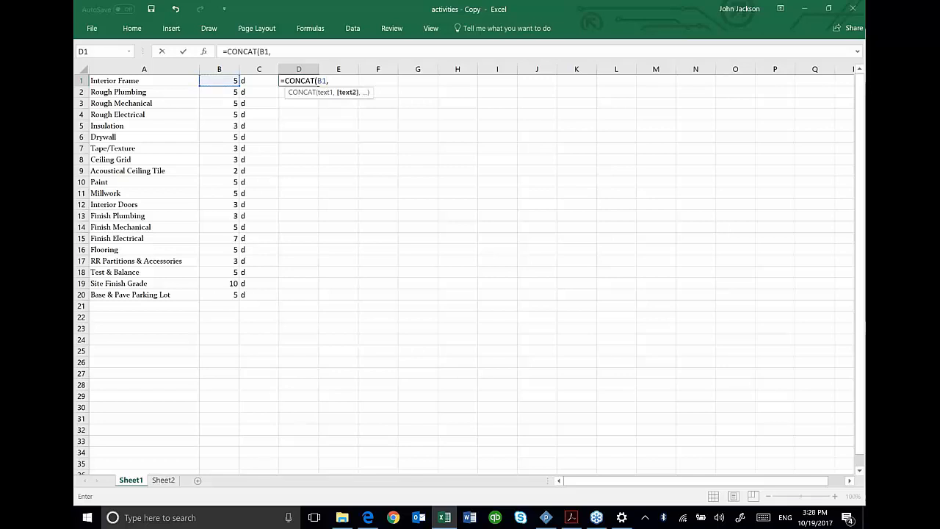
left_click(256, 80)
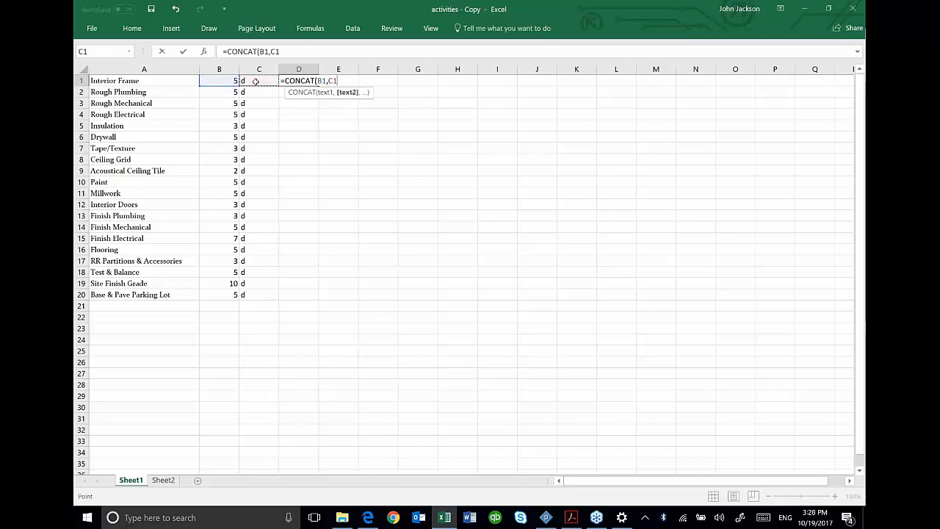
type(")")
key("Return")
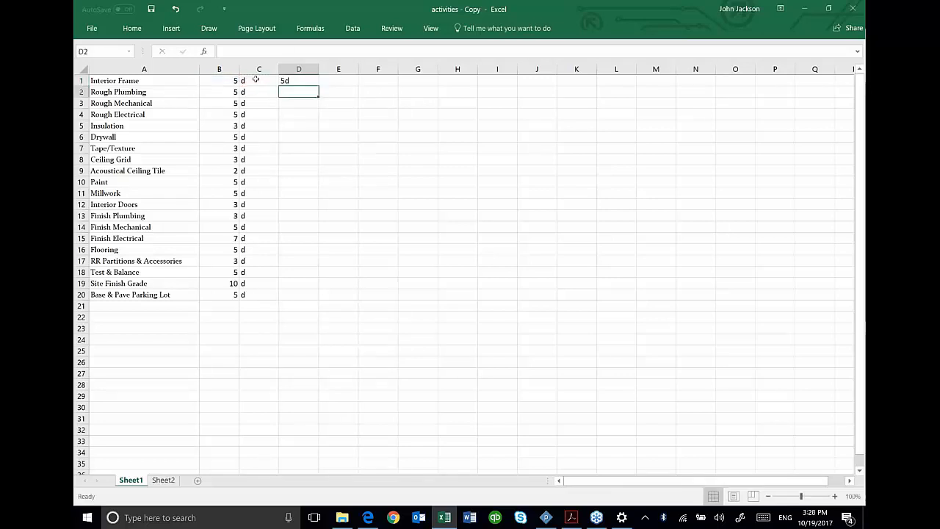
Fill the CONCAT formula from D1 down through D20 for all listed activities
left_click(308, 81)
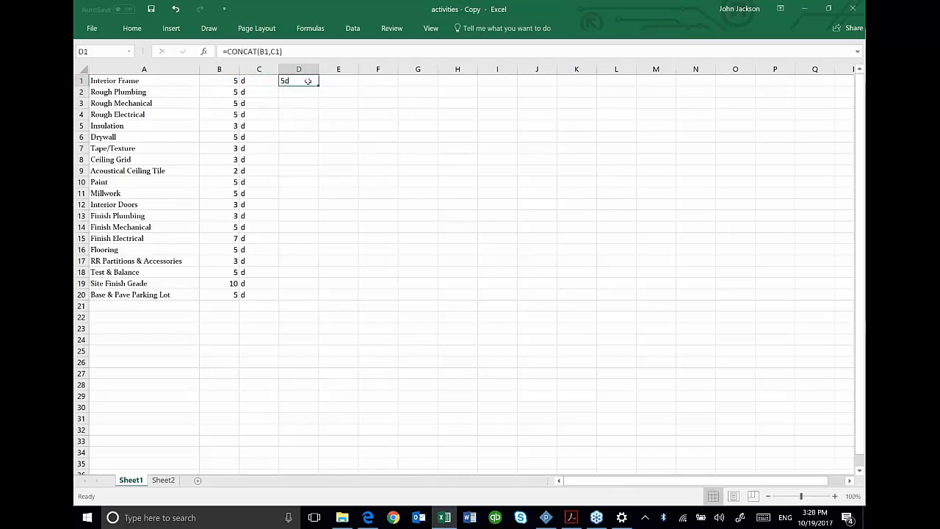
left_click_drag(308, 81, 290, 294)
key("ctrl+d")
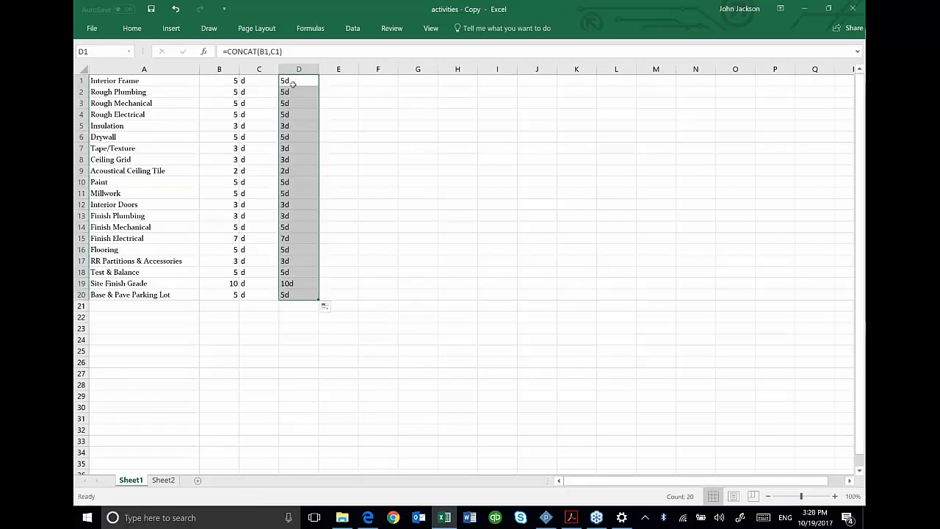
Replace the formulas in D1:D20 with their values by copying the range and pasting values over it
right_click(292, 84)
left_click(316, 104)
right_click(305, 96)
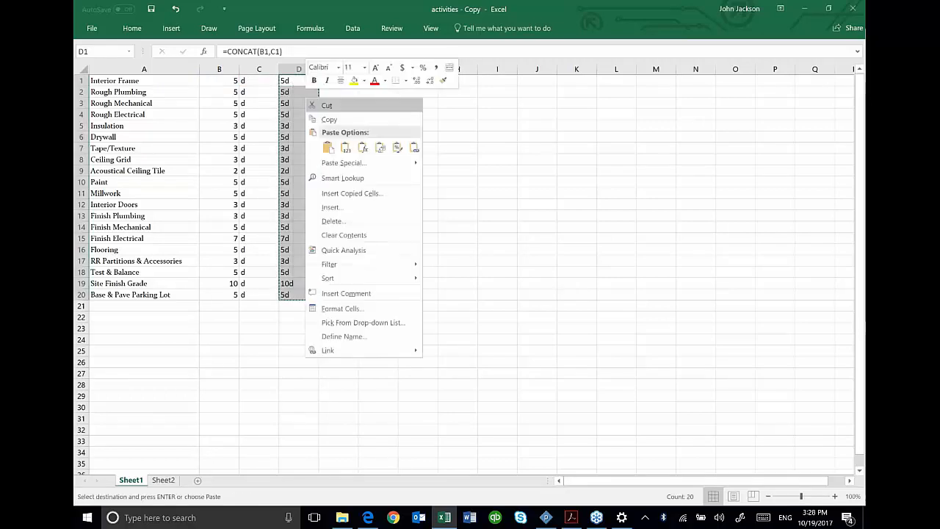
left_click(345, 147)
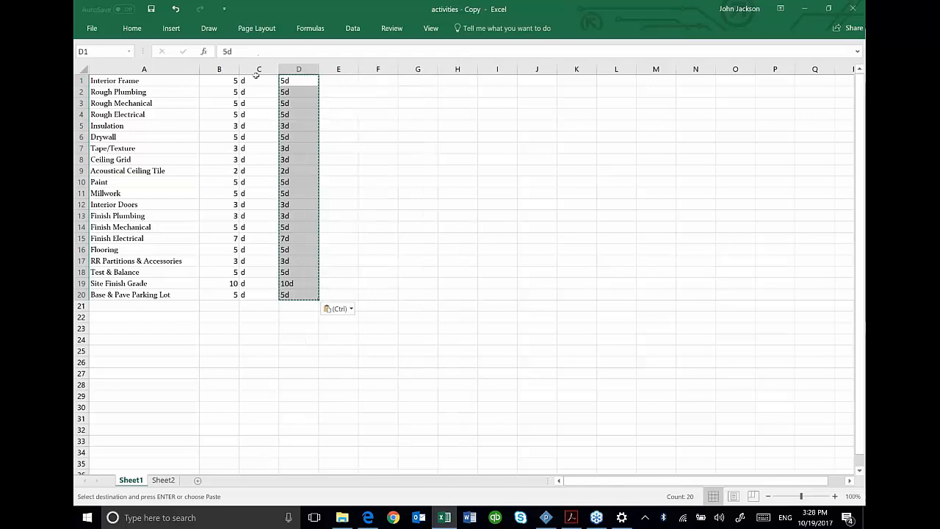
Delete the cells B1:C20 with the Shift cells left option so the combined durations sit beside the activity names
left_click_drag(243, 83, 254, 294)
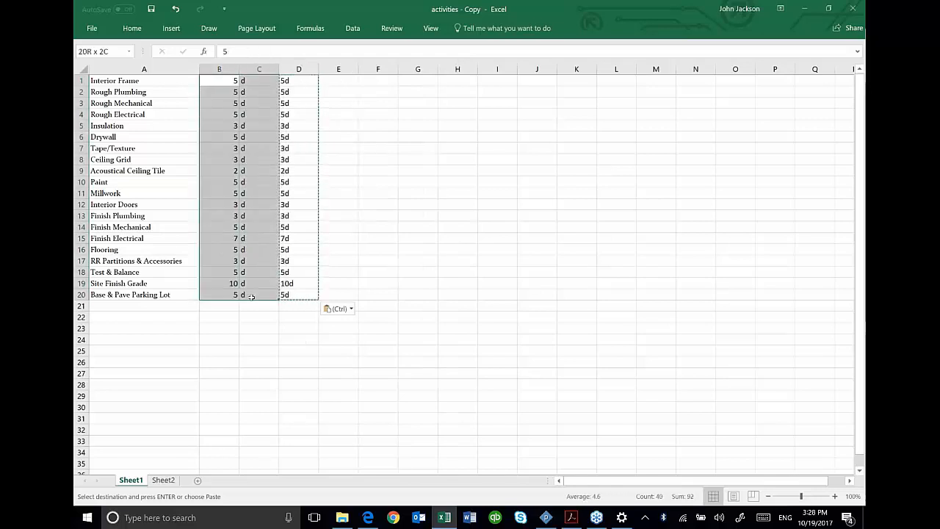
right_click(249, 247)
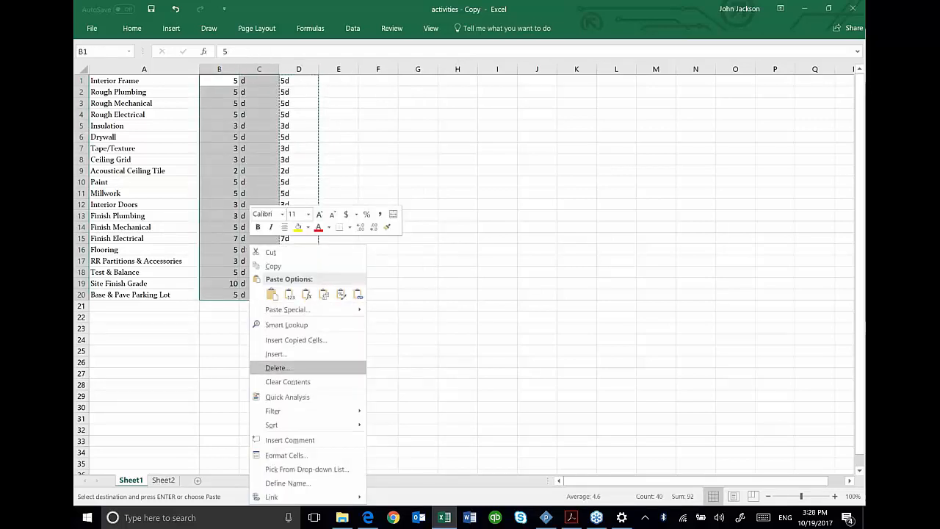
left_click(312, 365)
key("Return")
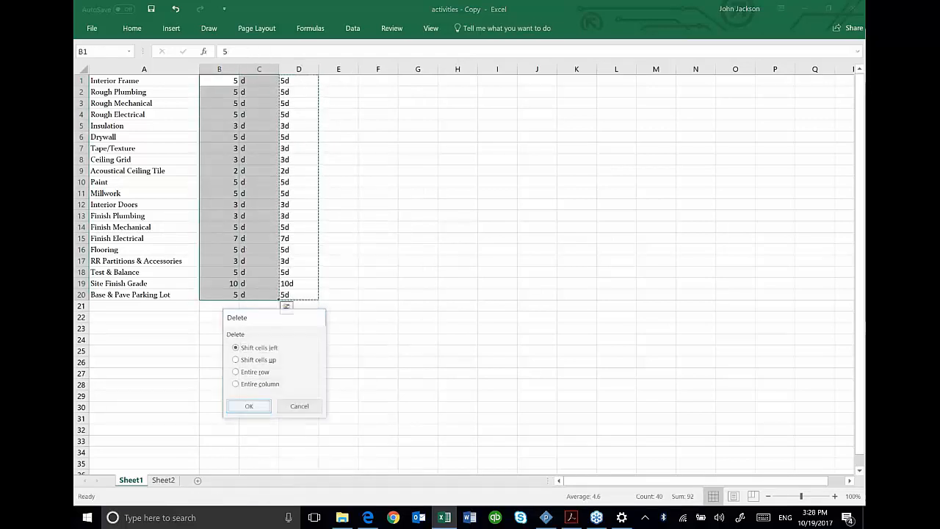
Copy the activity names and combined durations in A1:B20 and switch to the Interiors chart in Asta Powerproject
left_click_drag(169, 81, 227, 293)
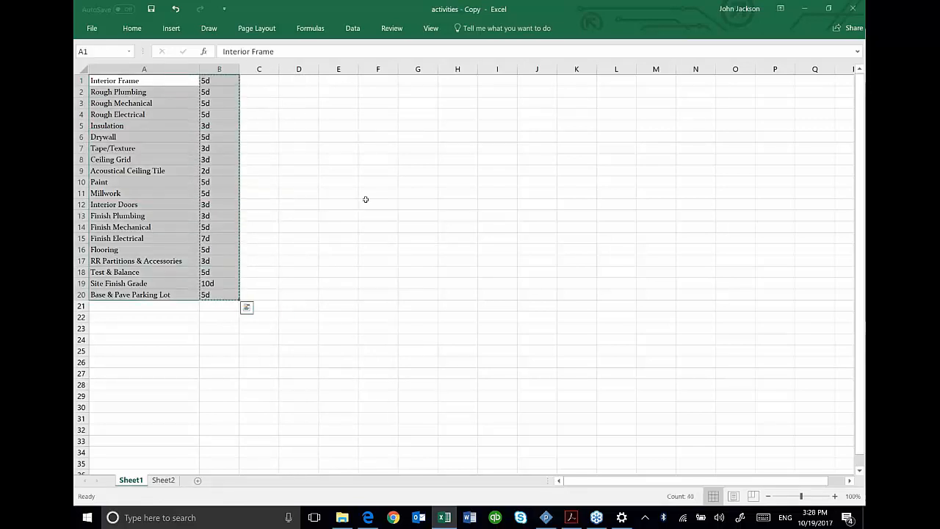
key("ctrl+c")
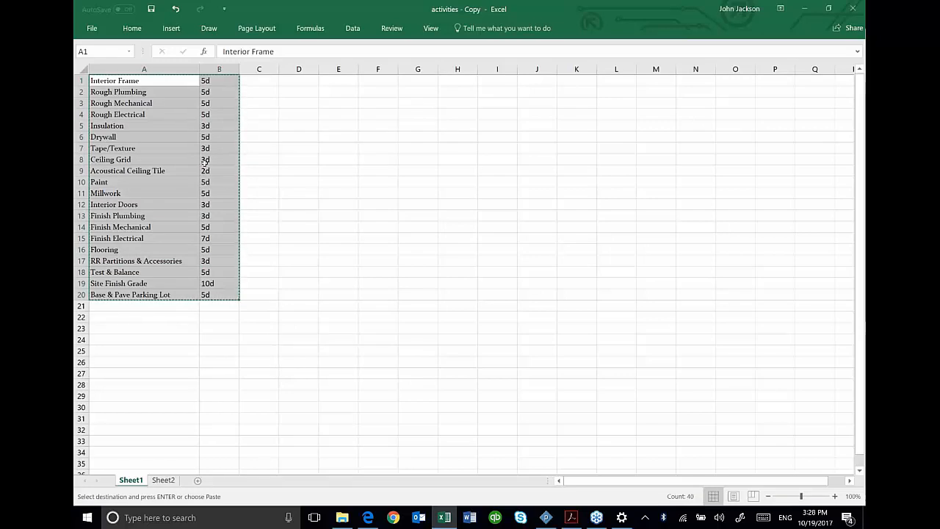
left_click(545, 517)
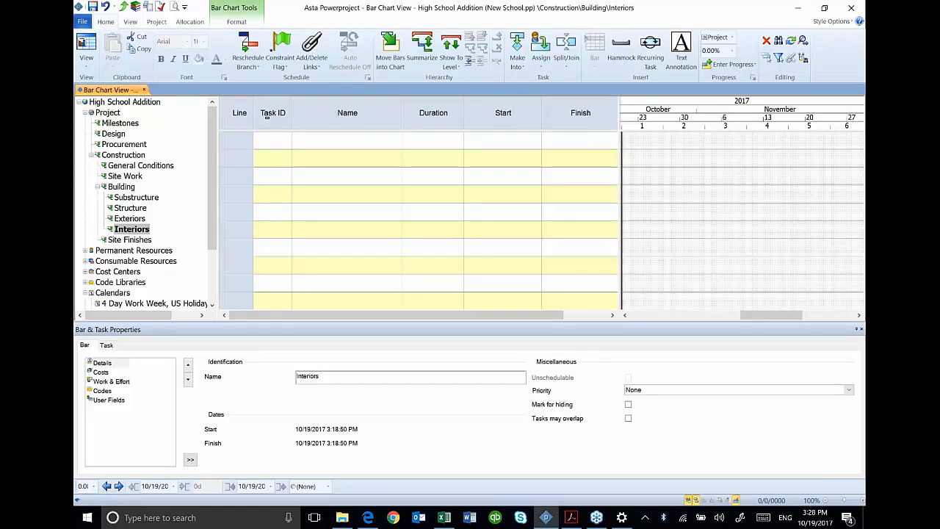
Remove the Task ID column from the bar chart table so Name is the first column
left_click(268, 116)
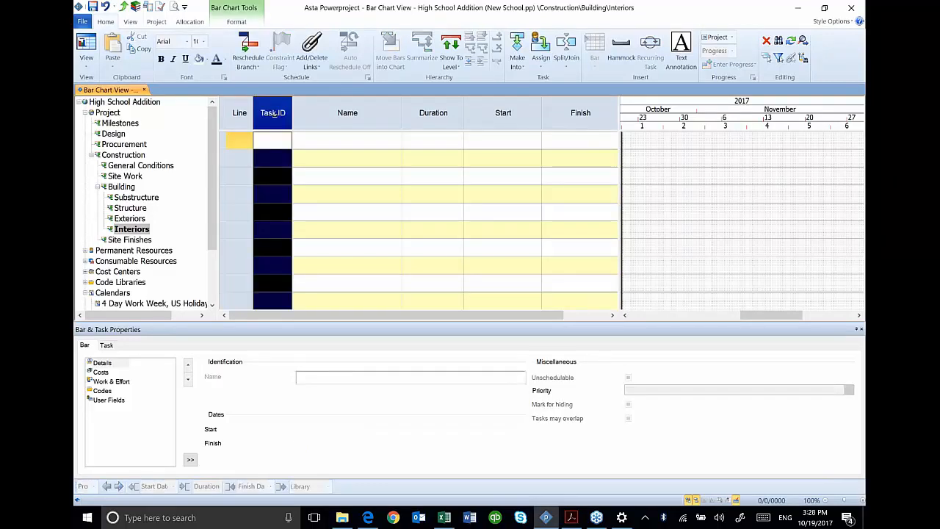
right_click(273, 115)
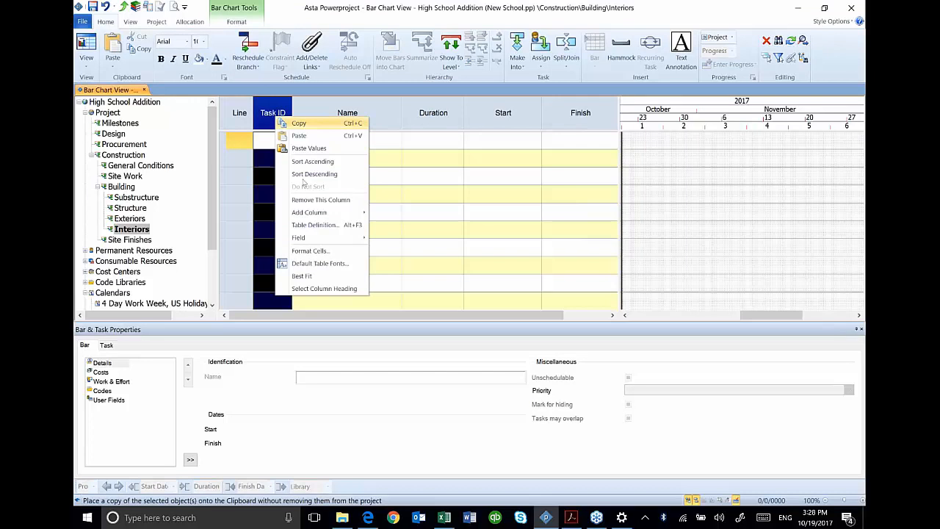
left_click(283, 200)
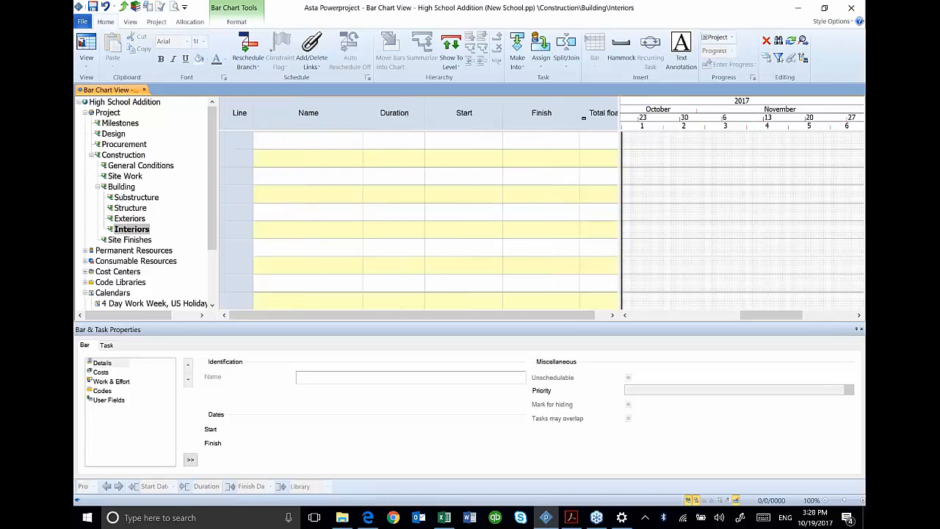
left_click(279, 139)
right_click(281, 115)
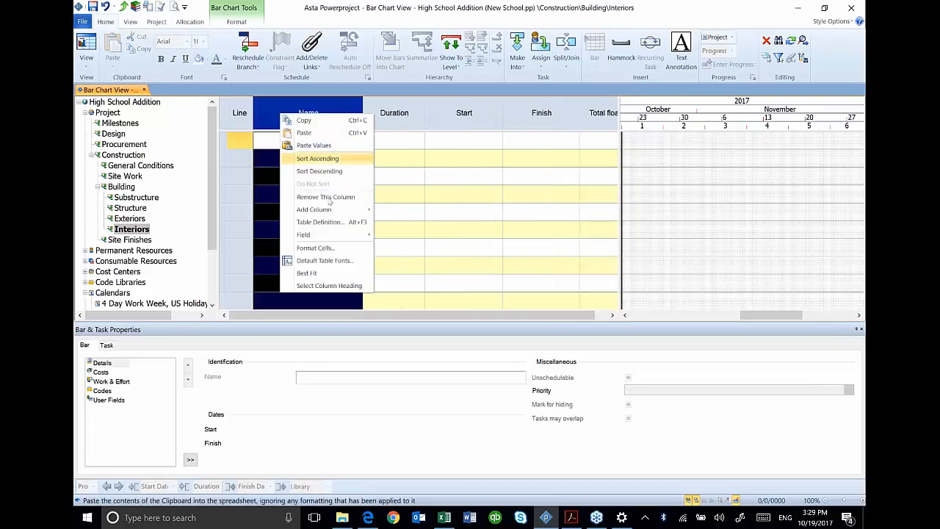
left_click(274, 105)
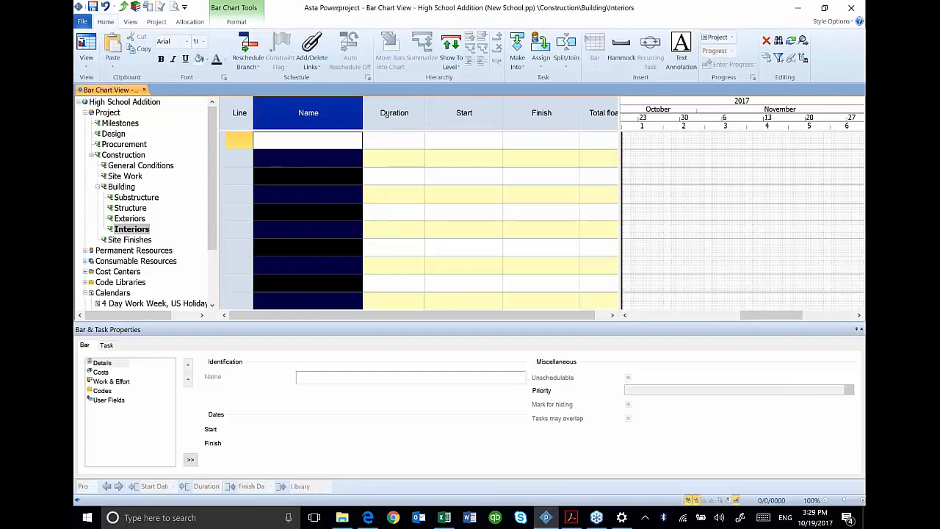
Paste the copied Excel activities and durations into the Interiors summary, starting at its first empty line
right_click(250, 143)
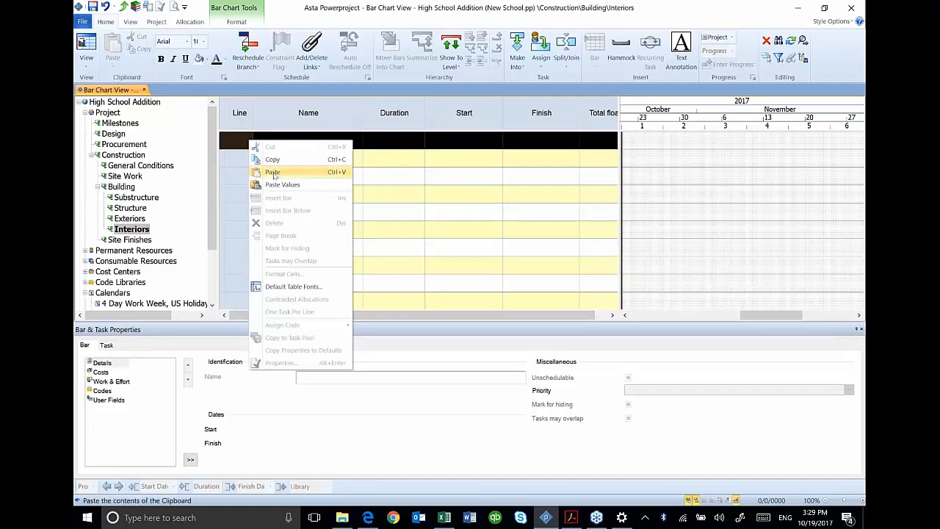
left_click(272, 172)
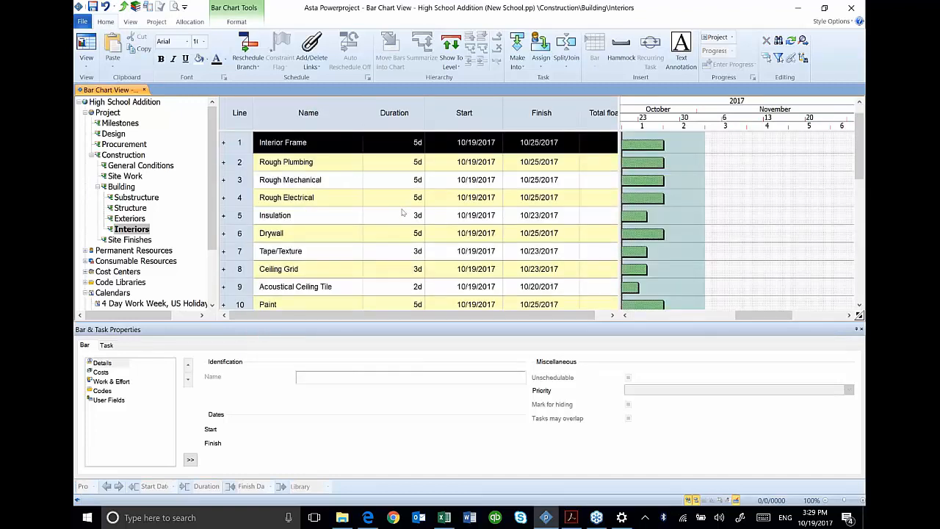
scroll(403, 213, "down", 5)
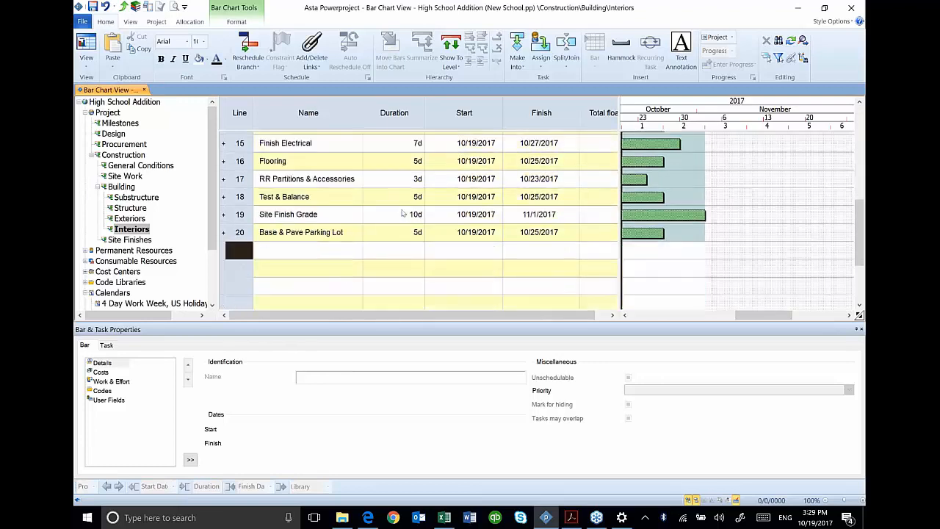
scroll(404, 209, "up", 5)
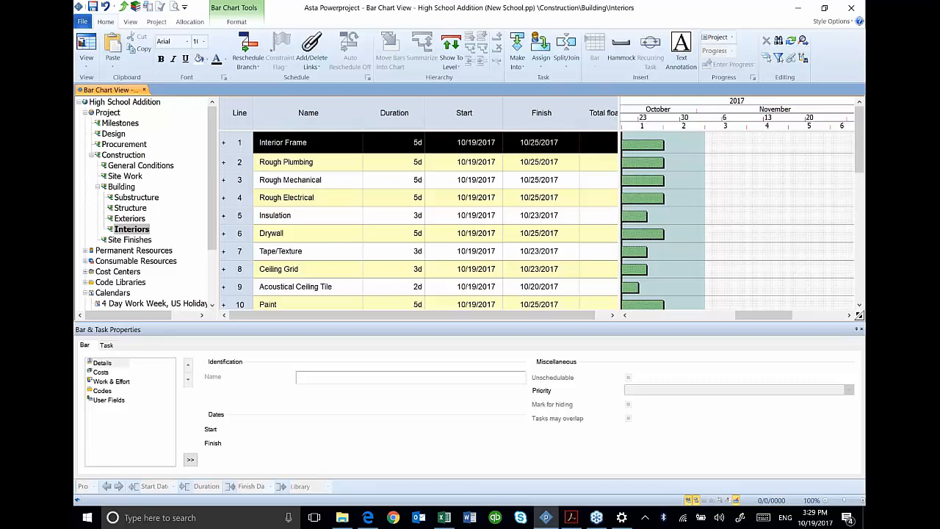
left_click(388, 275)
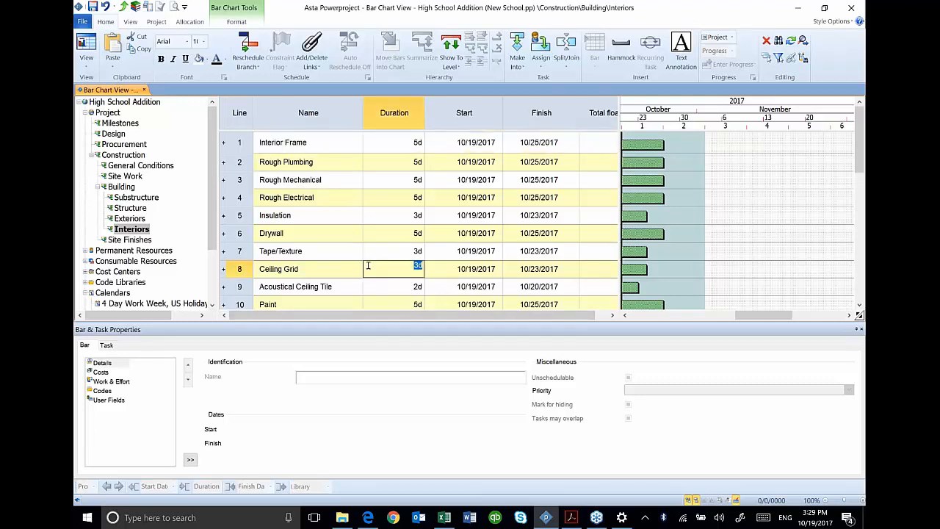
key("Return")
Cut Site Finish Grade and Base & Pave Parking Lot from Interiors and paste them into the Site Finishes summary
scroll(274, 268, "down", 5)
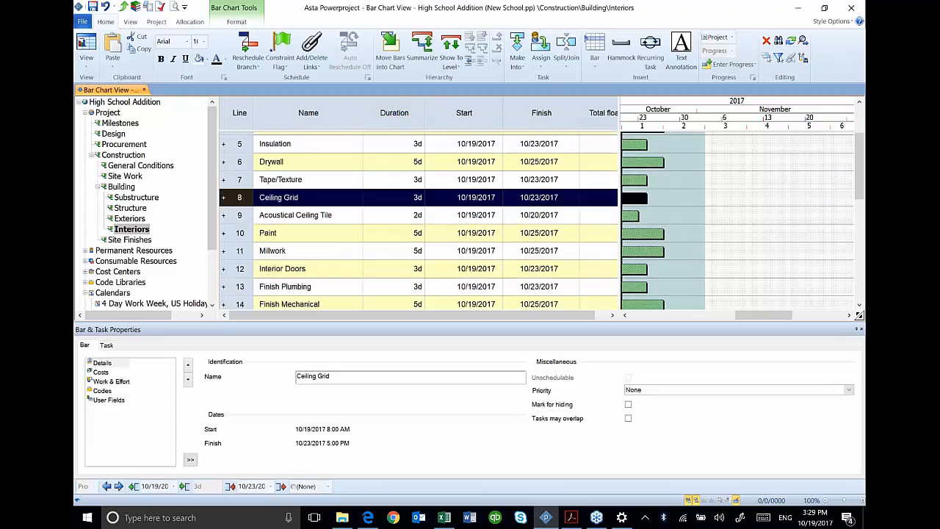
scroll(274, 268, "down", 2)
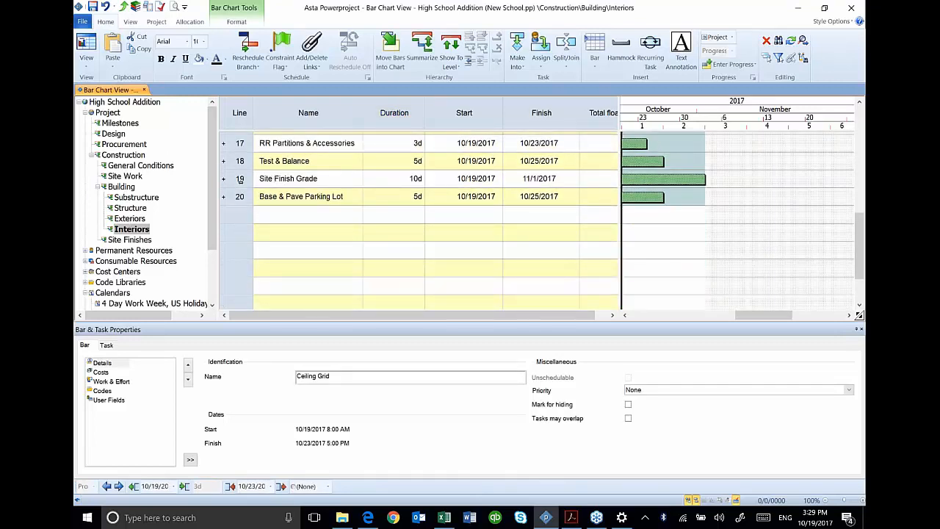
left_click(239, 178)
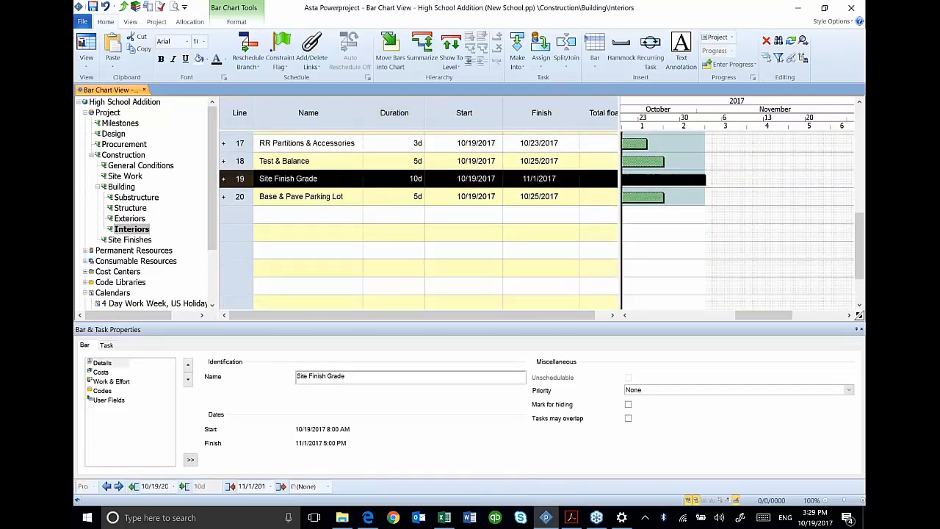
left_click(237, 196, "shift")
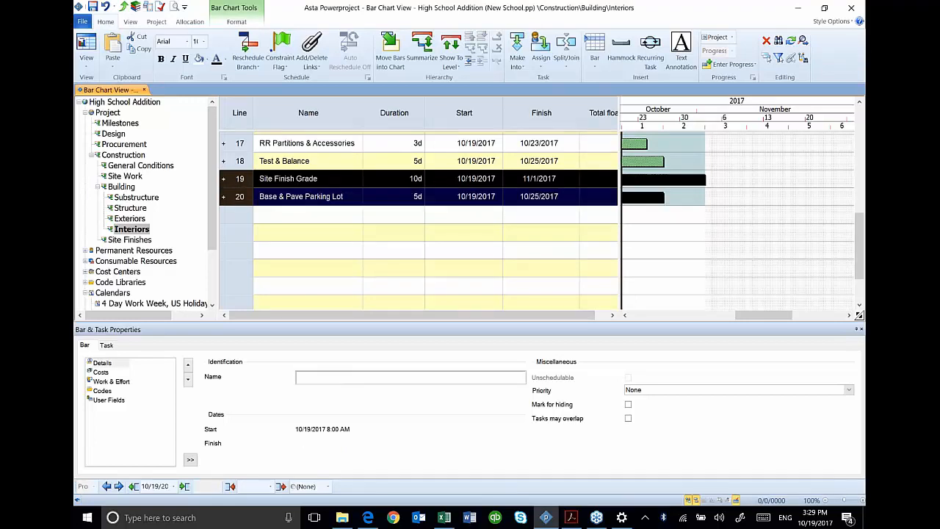
right_click(237, 196)
left_click(257, 203)
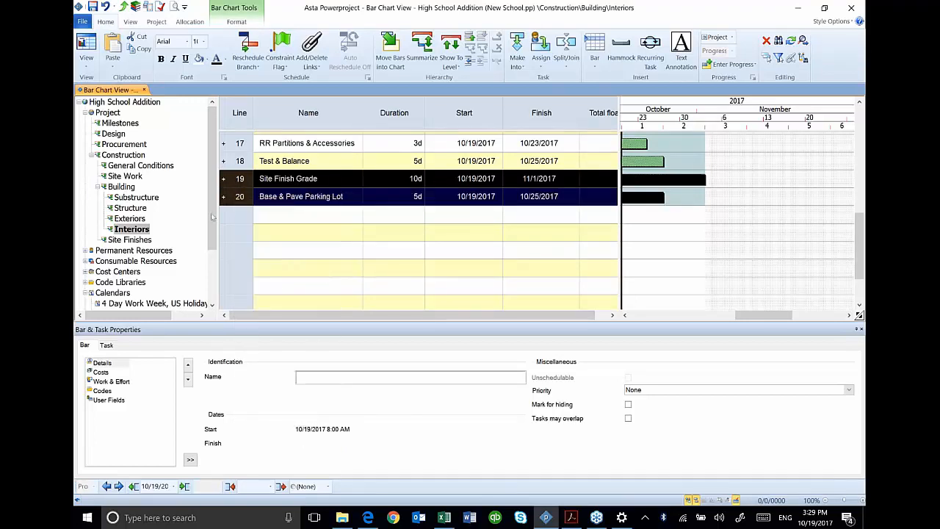
left_click(133, 239)
right_click(245, 141)
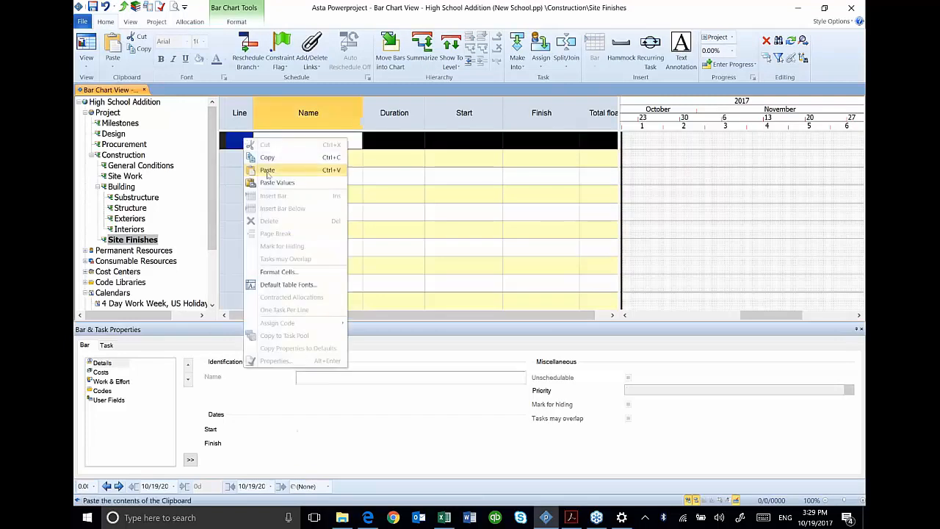
left_click(266, 173)
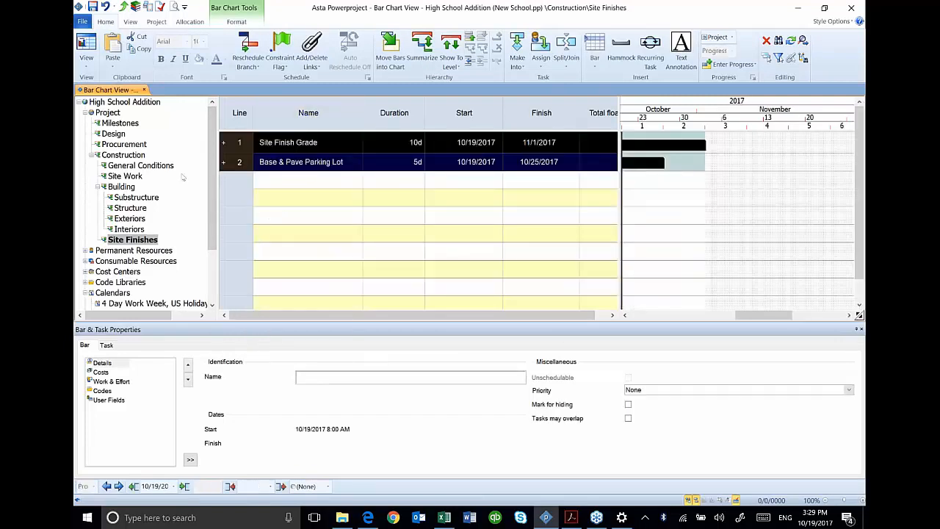
Show the whole project and examine its summaries and tasks from Milestones through Site Finishes
left_click(111, 113)
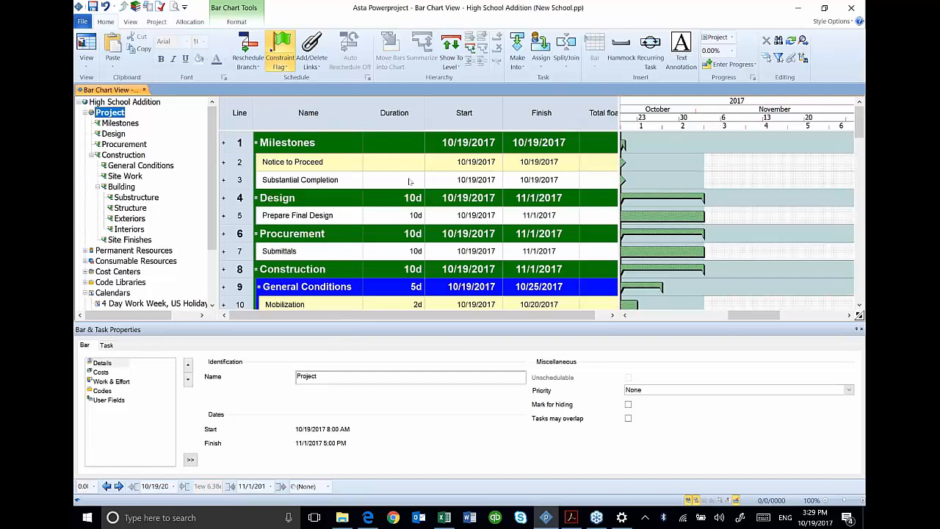
scroll(402, 197, "down", 1)
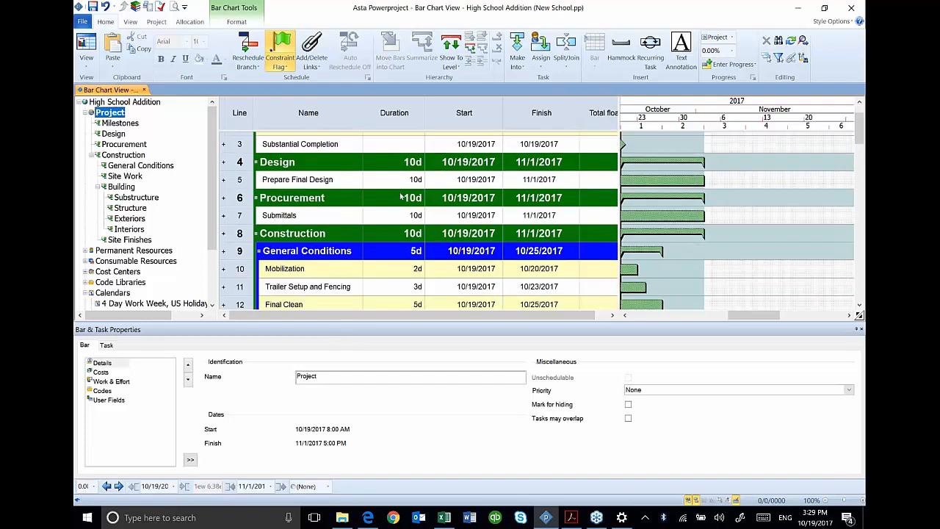
scroll(401, 197, "down", 7)
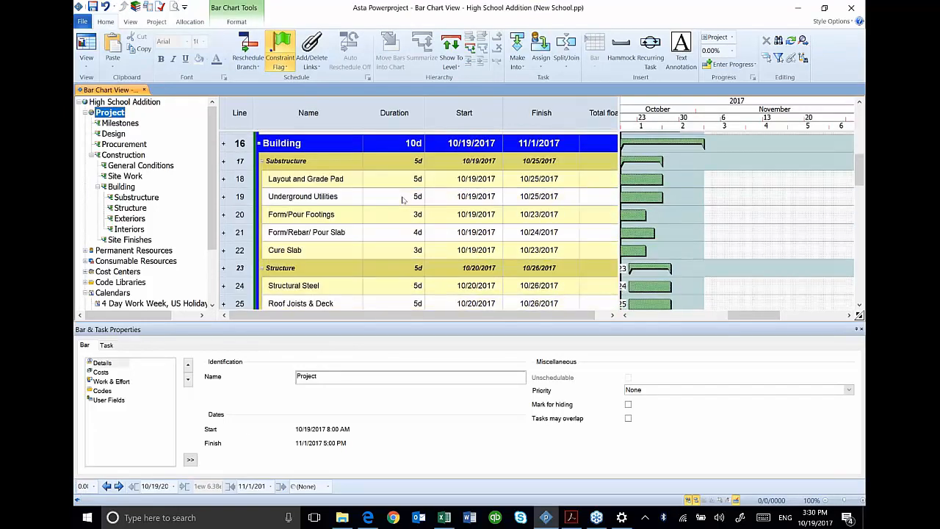
scroll(396, 196, "down", 4)
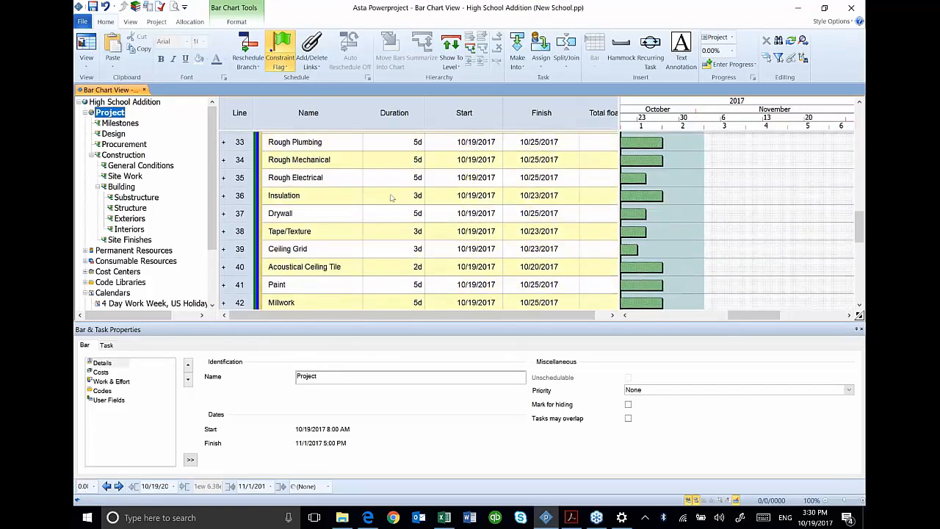
scroll(392, 197, "down", 5)
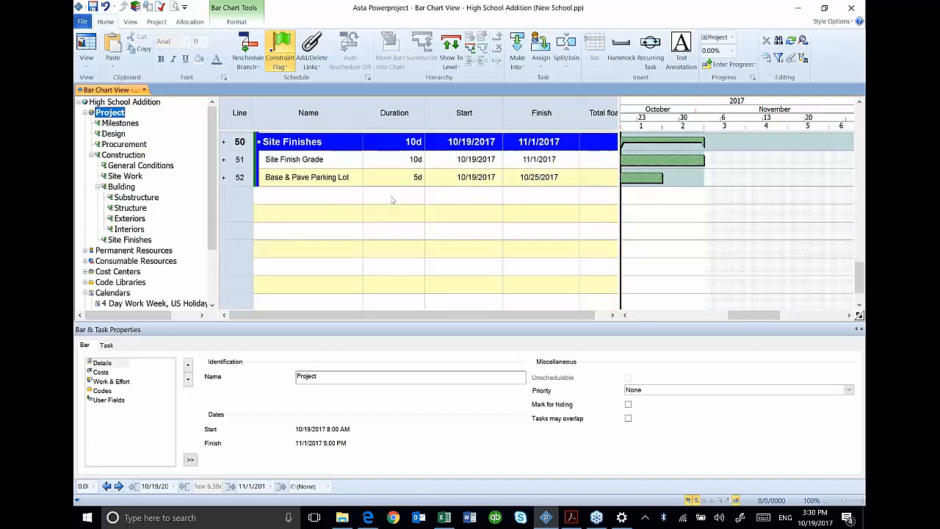
scroll(395, 199, "up", 2)
scroll(395, 198, "up", 4)
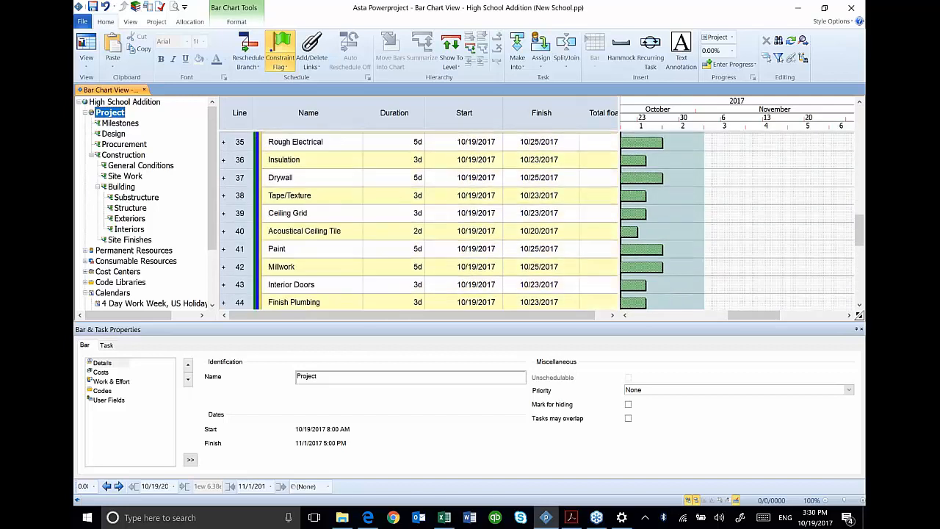
Review the tasks under each Building summary in turn: Substructure, Structure, Exteriors and Interiors
left_click(117, 145)
left_click(132, 197)
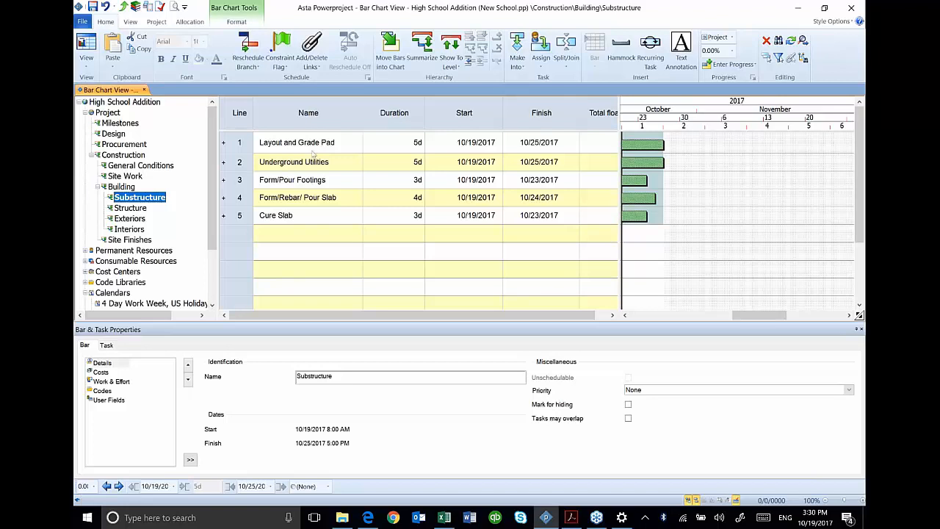
left_click(130, 210)
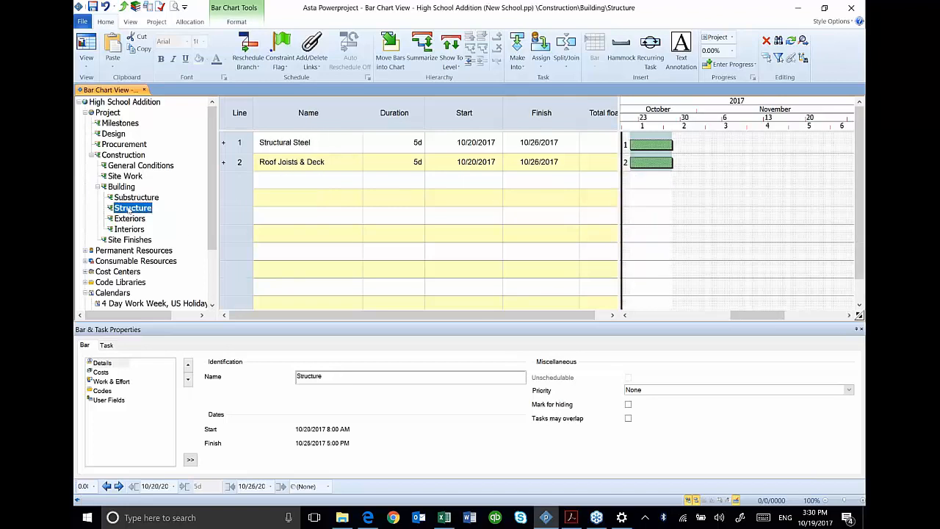
left_click(131, 220)
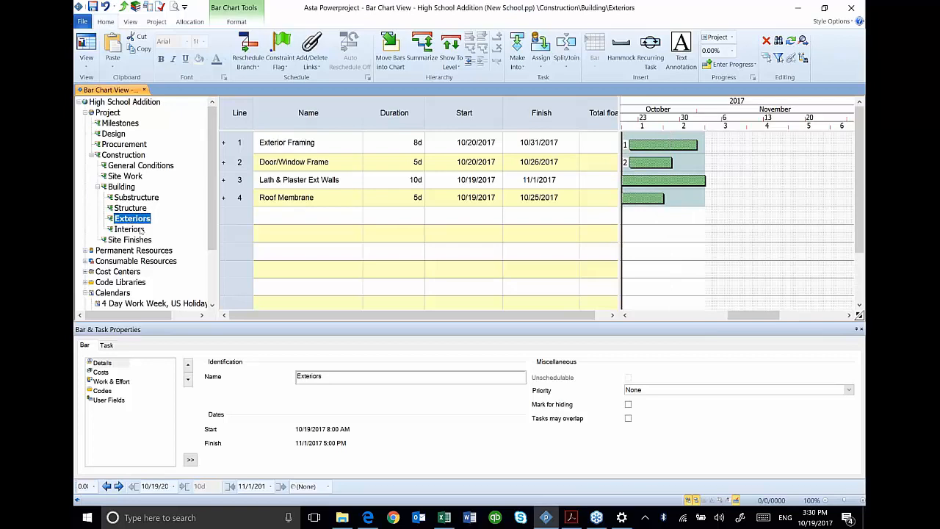
left_click(139, 231)
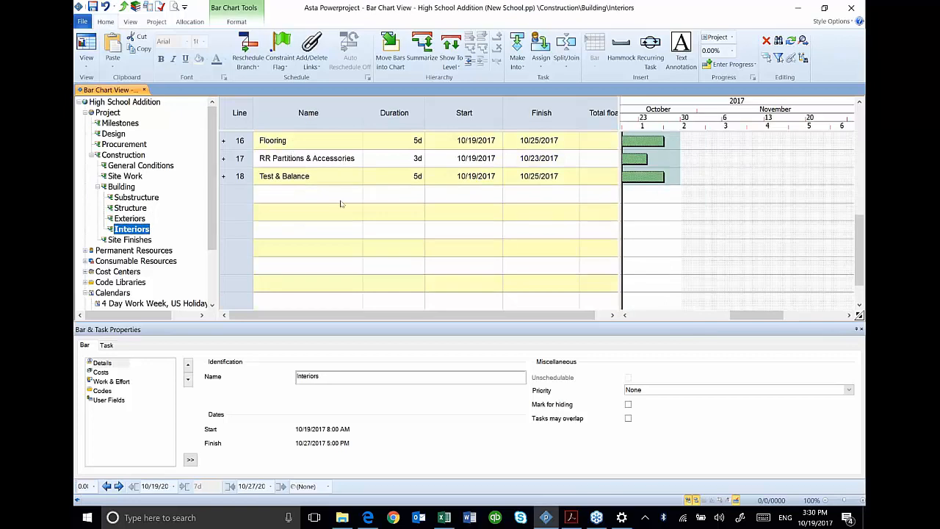
scroll(353, 208, "up", 5)
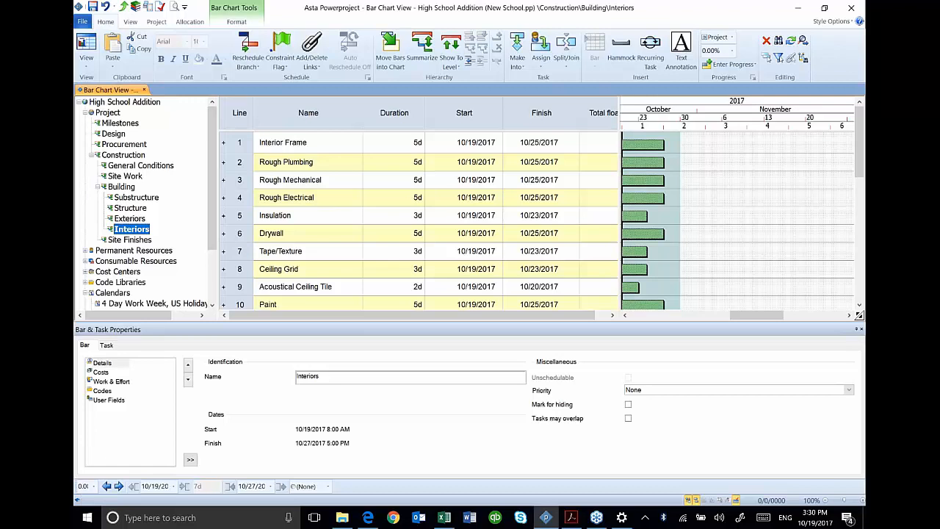
key("alt+Tab")
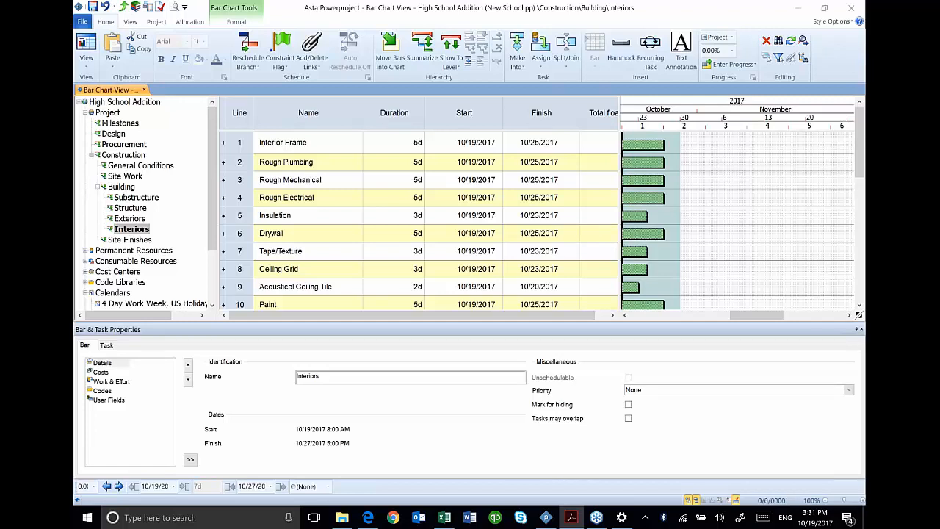
scroll(473, 250, "down", 3)
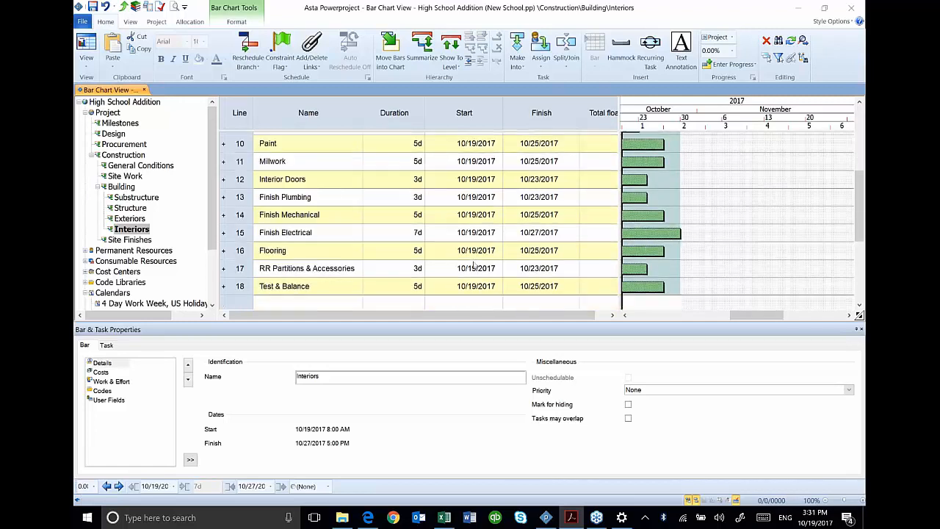
scroll(455, 242, "up", 3)
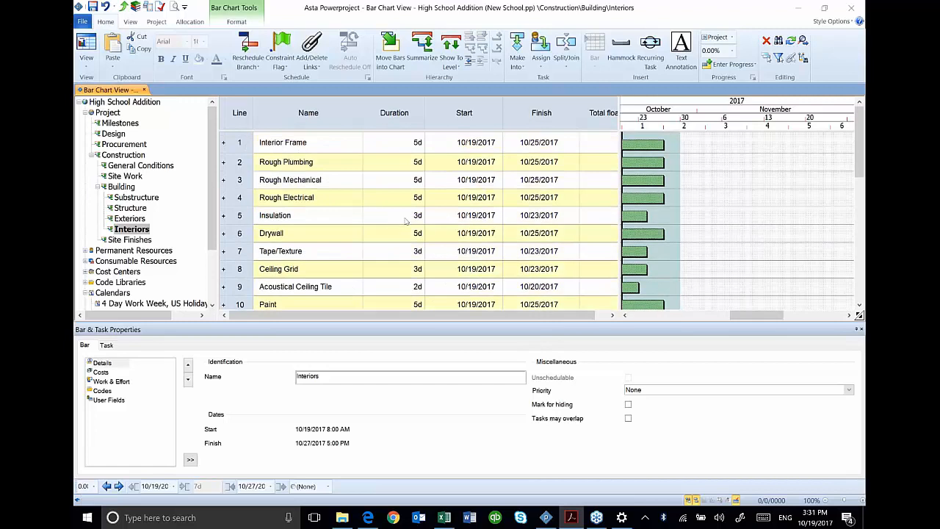
scroll(439, 219, "down", 3)
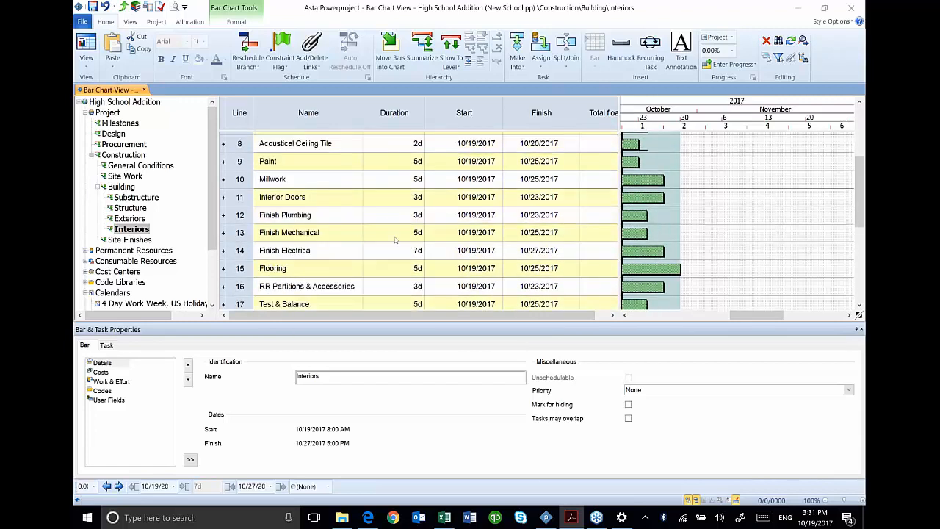
scroll(389, 214, "up", 2)
scroll(371, 211, "up", 2)
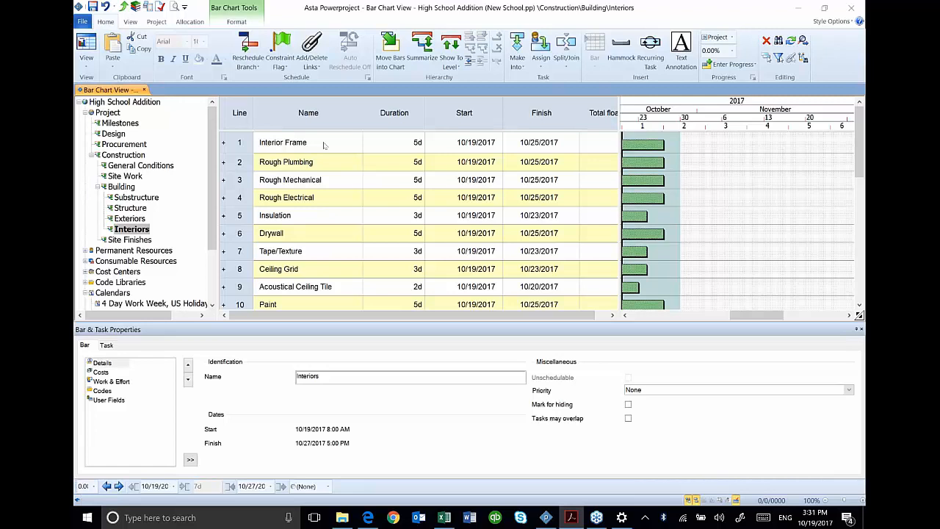
Select the Interior Frame task line in the Interiors summary
left_click(126, 230)
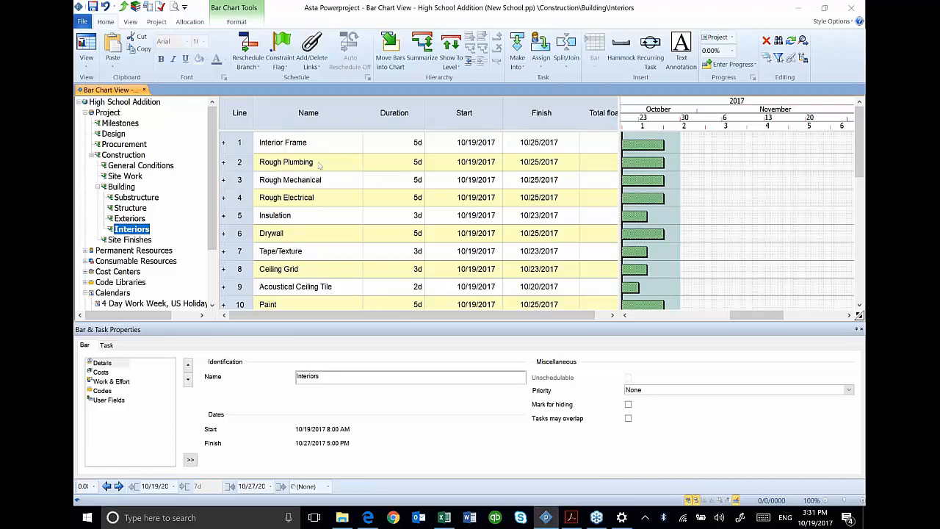
left_click(246, 143)
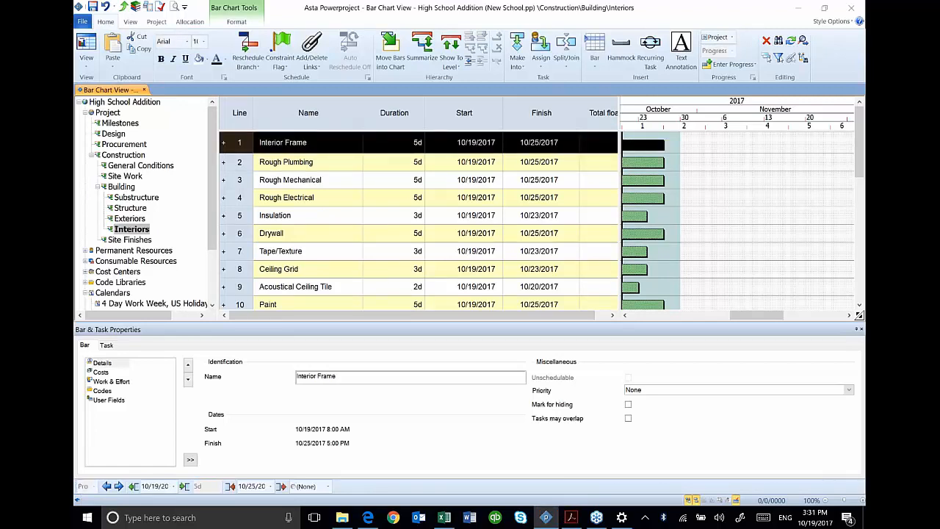
Summarize the Interior Frame through Insulation bars in the Interiors chart under a summary bar named Rough-ins
left_click(244, 165, "ctrl")
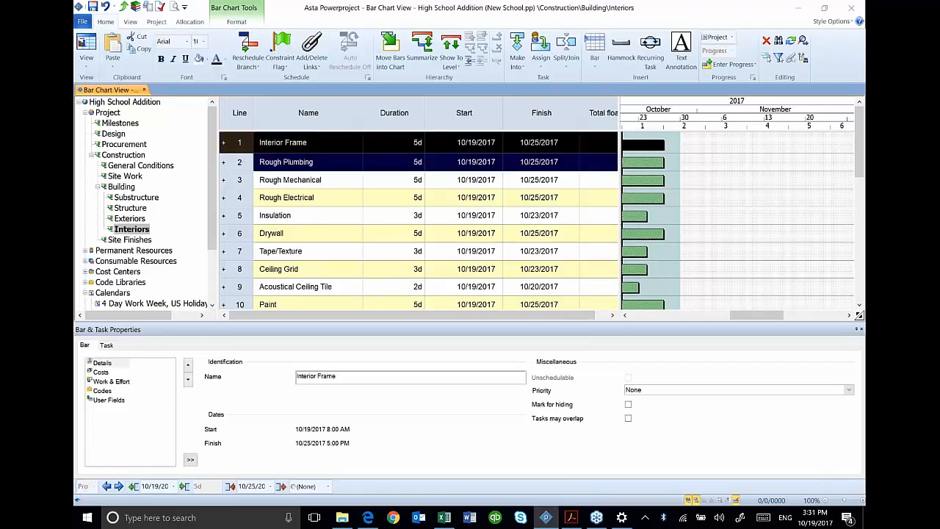
left_click(239, 180, "ctrl")
left_click(240, 198, "ctrl")
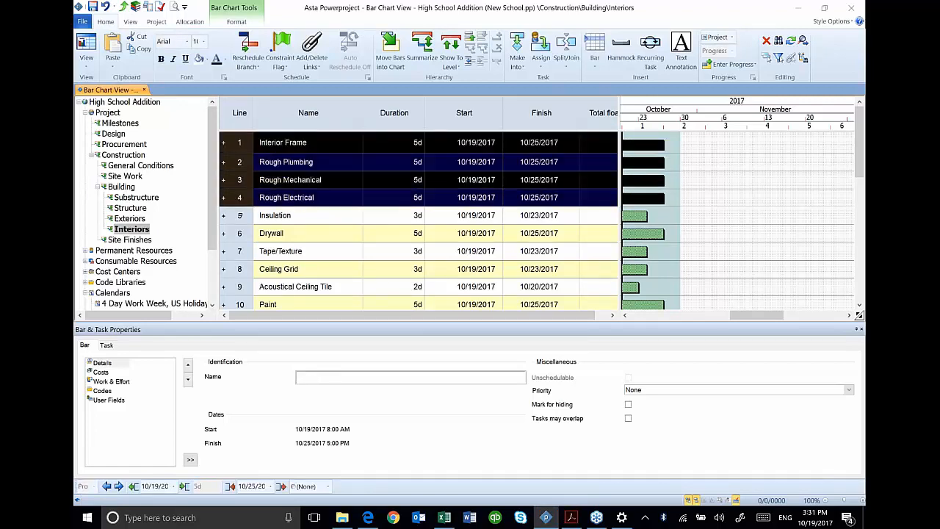
left_click(240, 216, "ctrl")
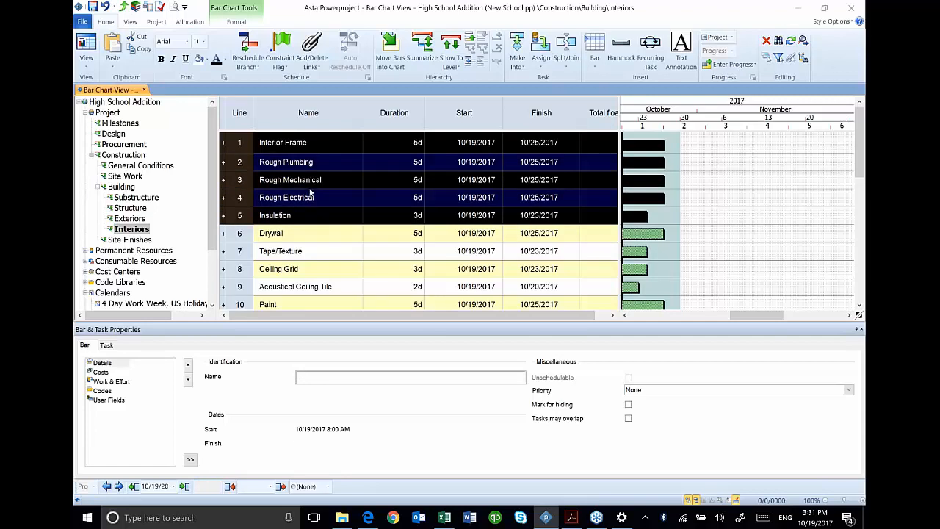
left_click(425, 45)
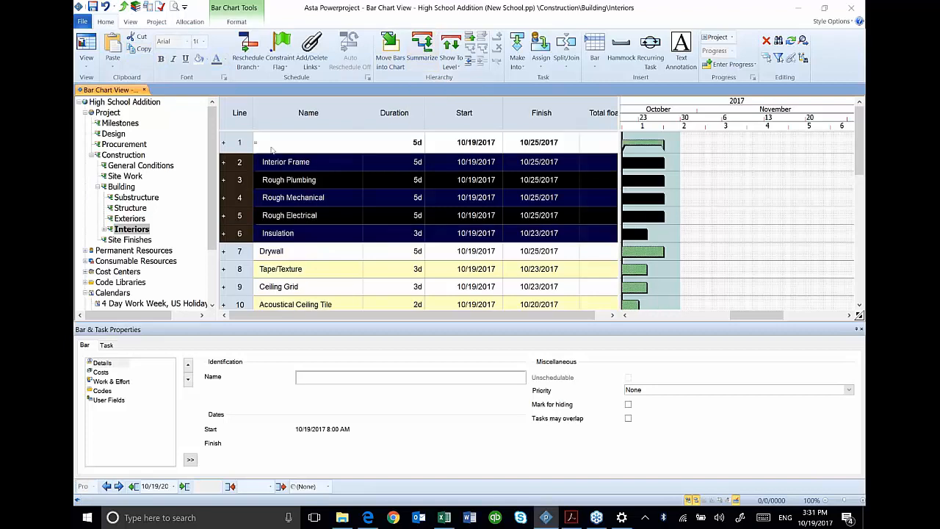
type("Rough")
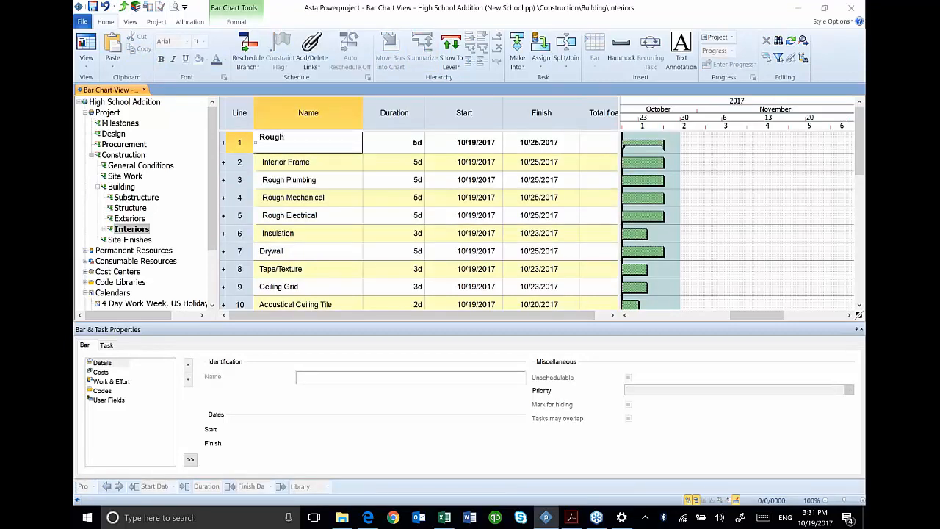
type("-ins")
key("Return")
key("Down")
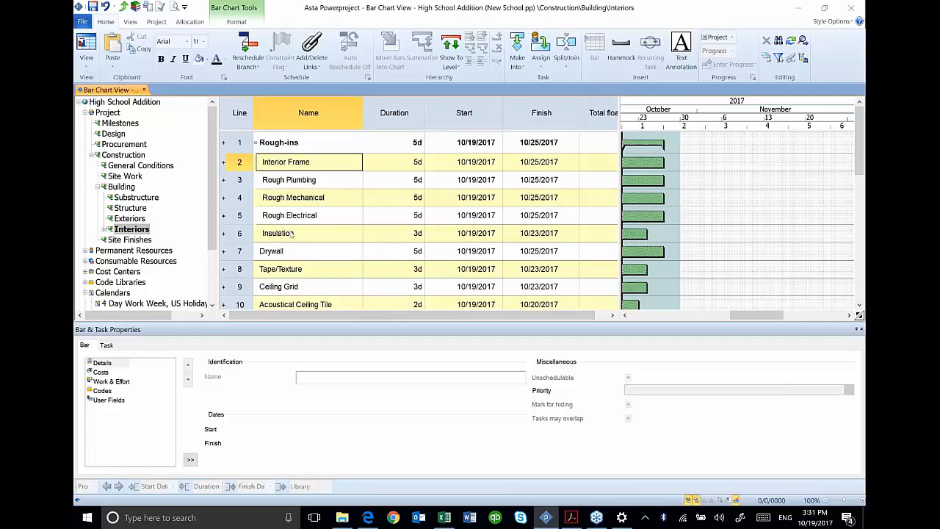
Summarize the Drywall through Test & Balance bars under a summary named Interior Finishes and expand Interiors in the project tree
scroll(287, 230, "down", 2)
left_click(279, 198)
left_click(279, 197)
left_click(240, 197)
scroll(248, 215, "down", 6)
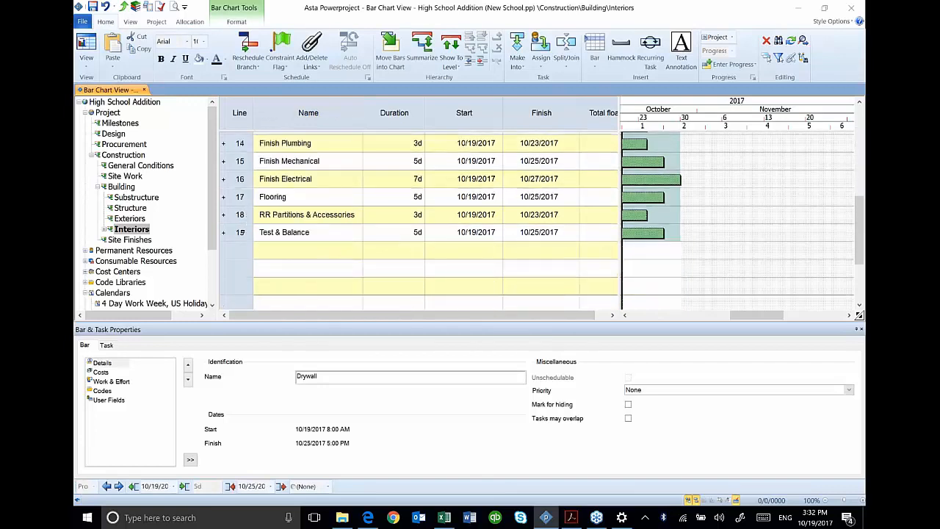
left_click(240, 233, "shift")
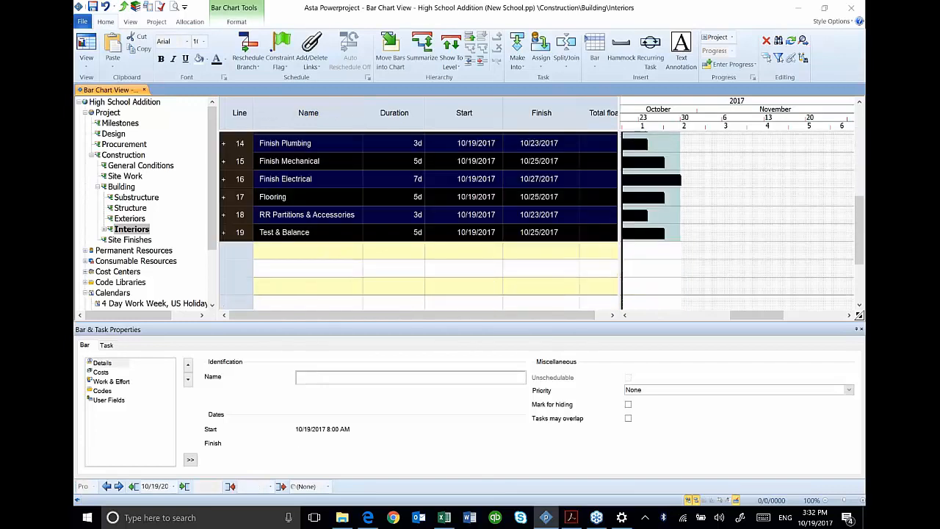
left_click(421, 45)
left_click(292, 142)
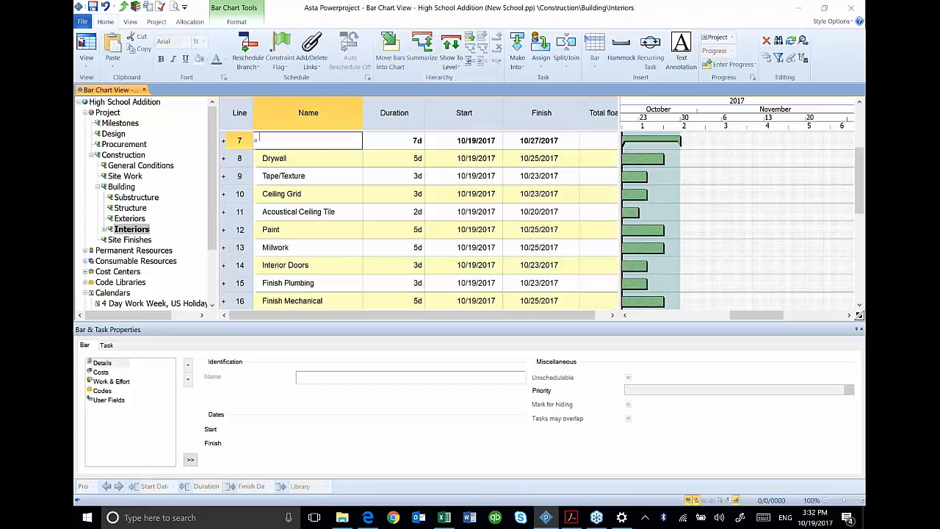
type("Inte")
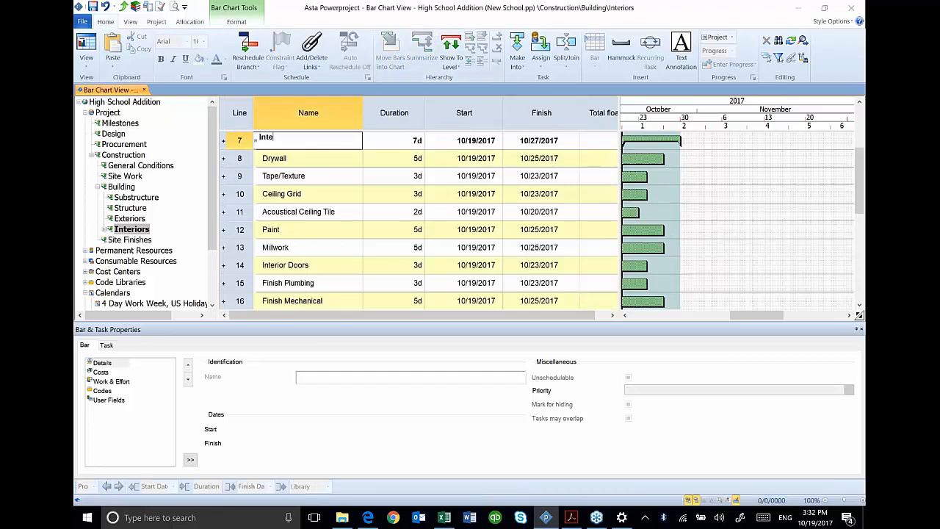
type("rior Finishes")
left_click(106, 229)
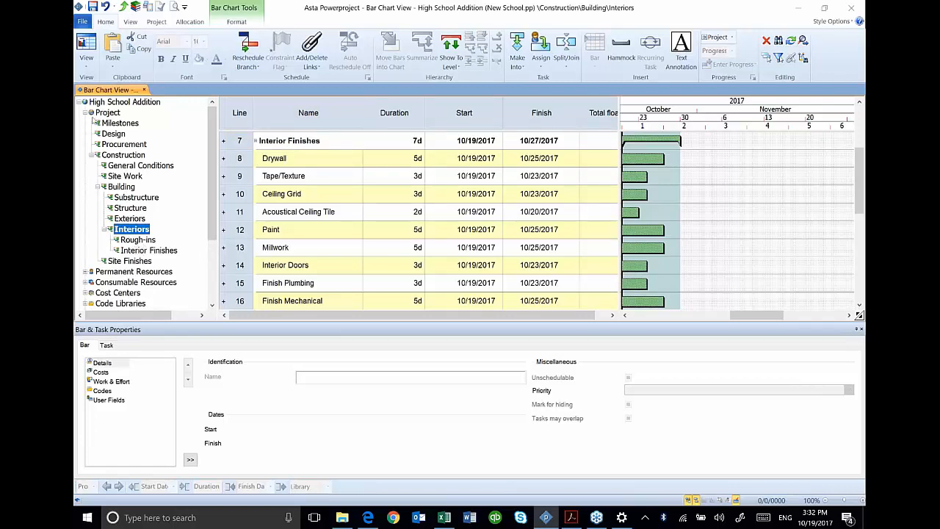
Add a fifth level to the Project's hierarchical appearance with a Pale green background
right_click(108, 112)
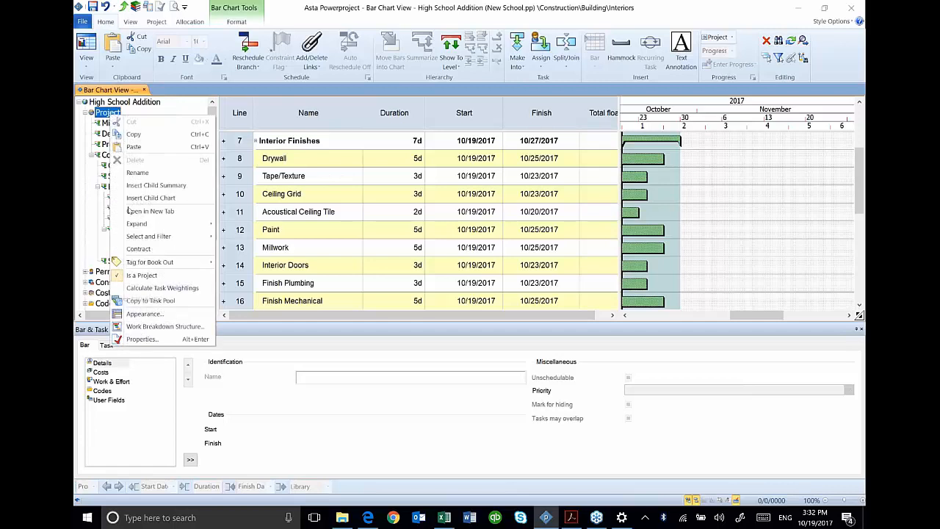
left_click(144, 315)
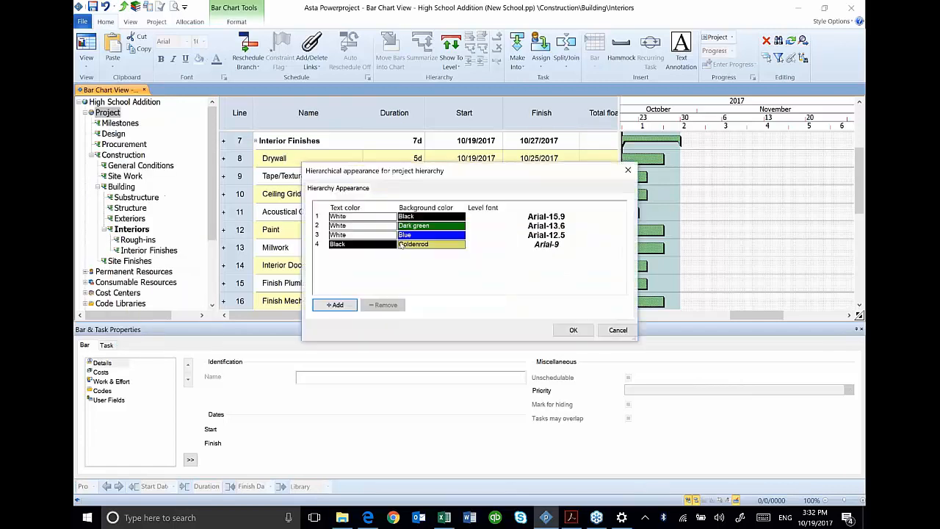
left_click(335, 305)
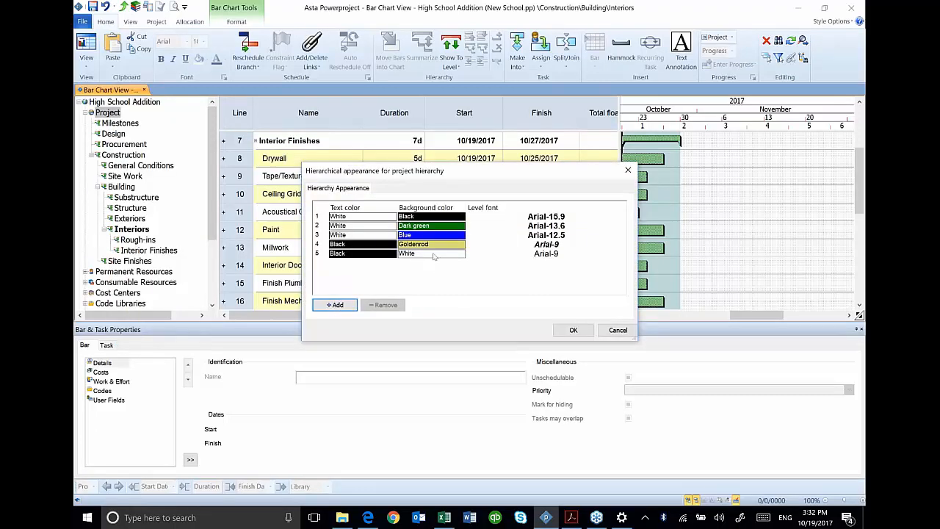
left_click(435, 254)
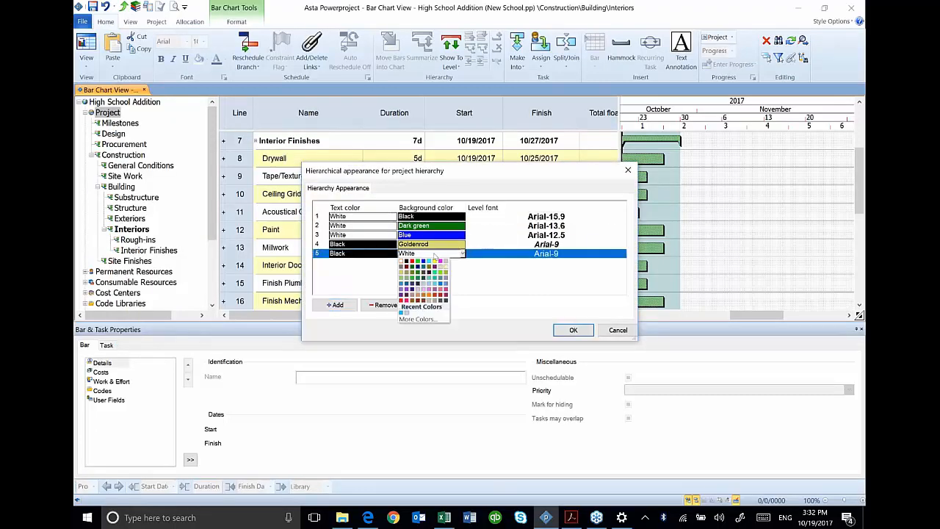
left_click(405, 280)
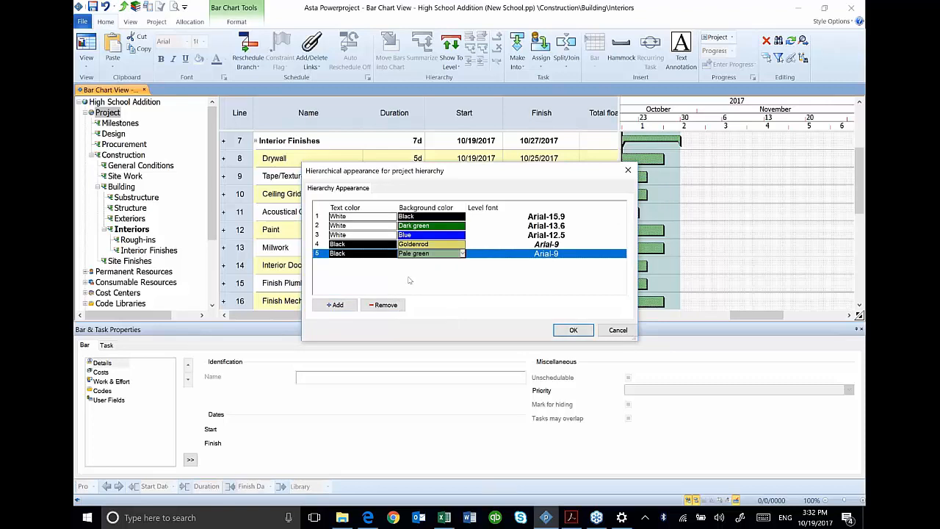
Set the fifth hierarchy level's font to Arial Bold Italic, size 8, and apply the appearance settings
double_click(553, 254)
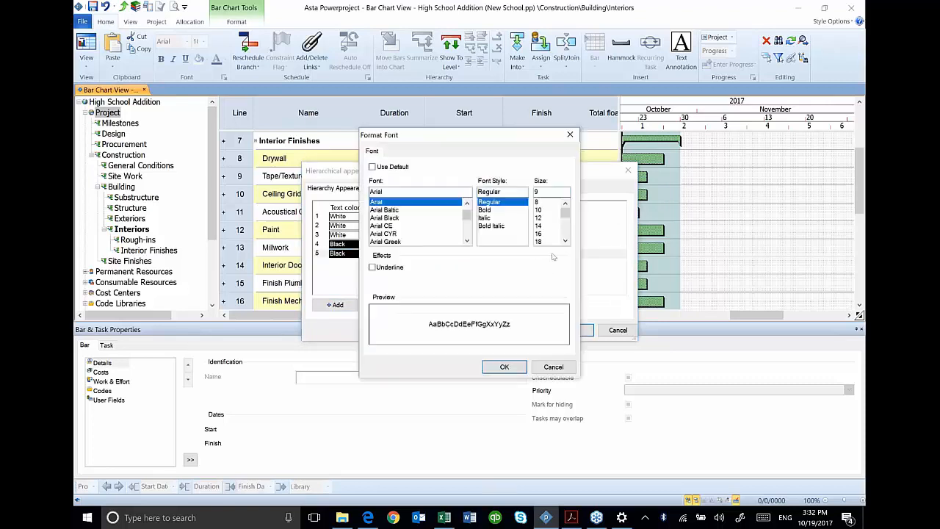
left_click(538, 203)
left_click(490, 225)
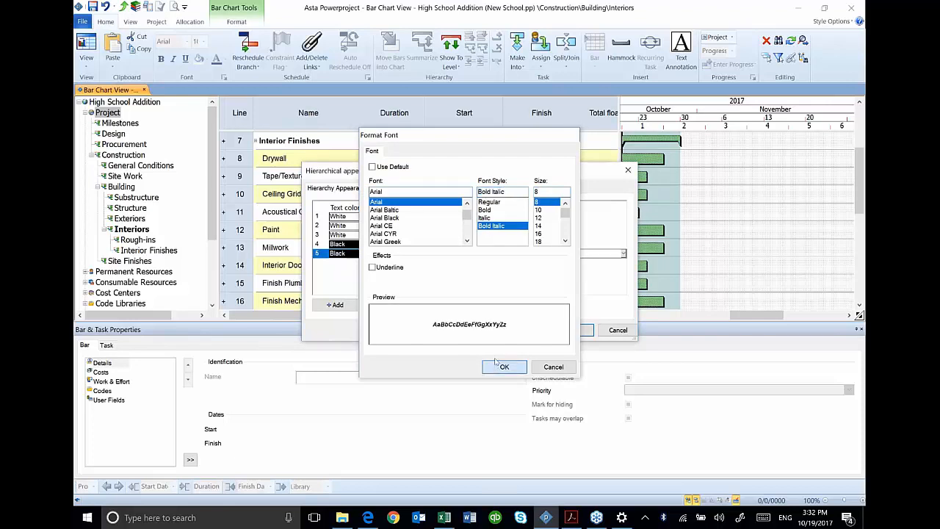
left_click(498, 366)
left_click(574, 330)
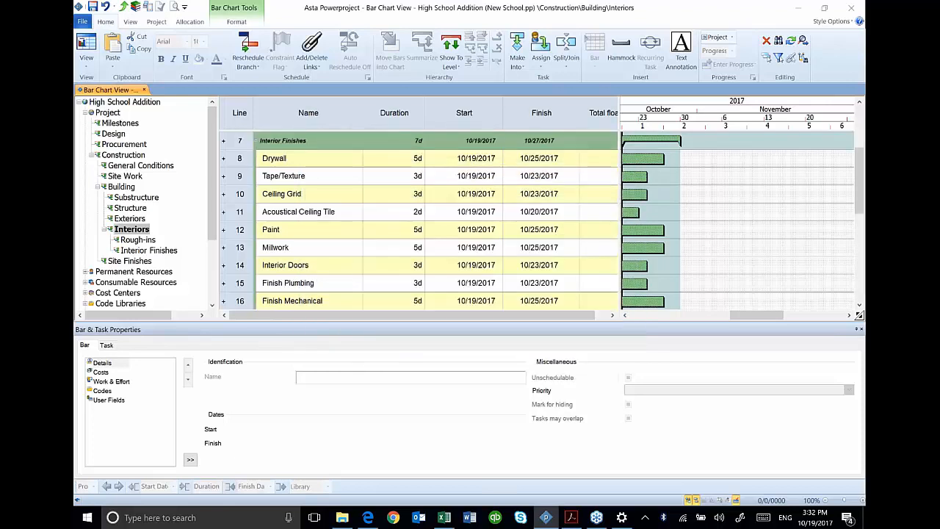
Examine how the summary levels are coloured in the Interiors chart and throughout the Building chart
scroll(357, 196, "up", 2)
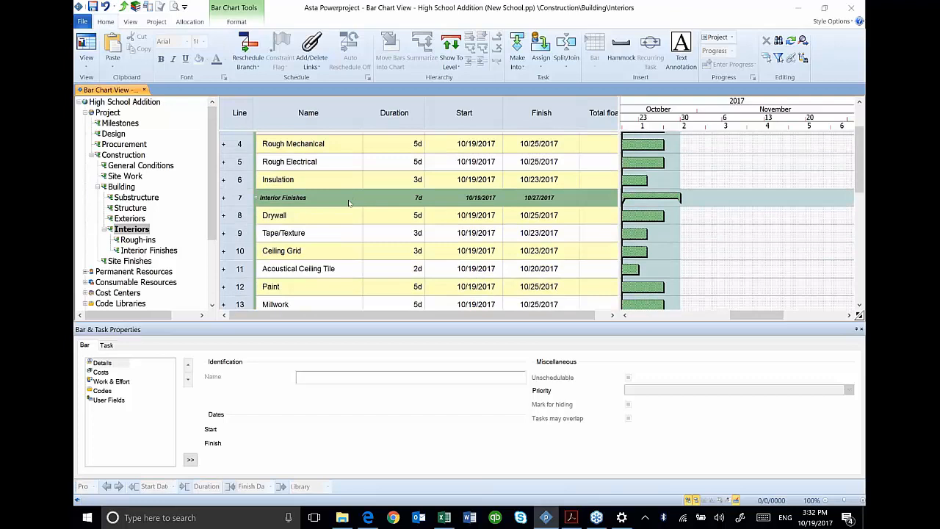
scroll(349, 202, "up", 1)
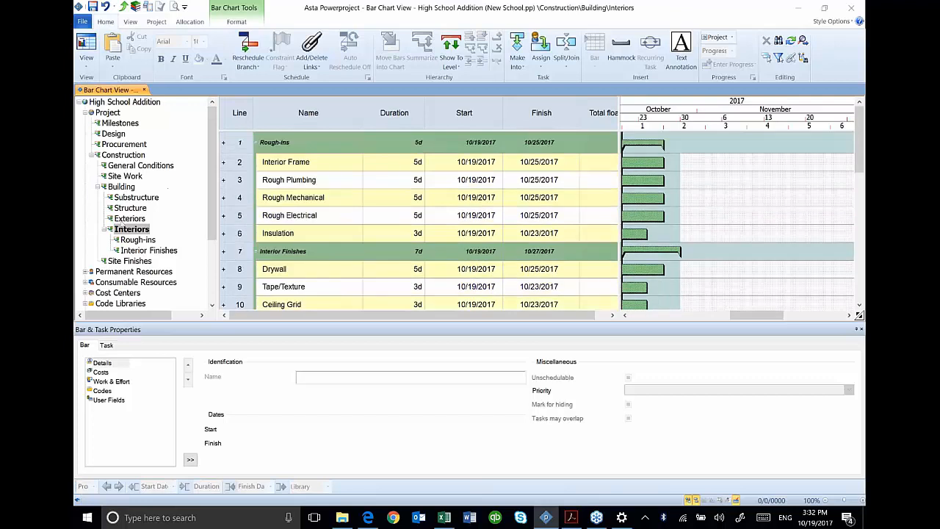
left_click(121, 187)
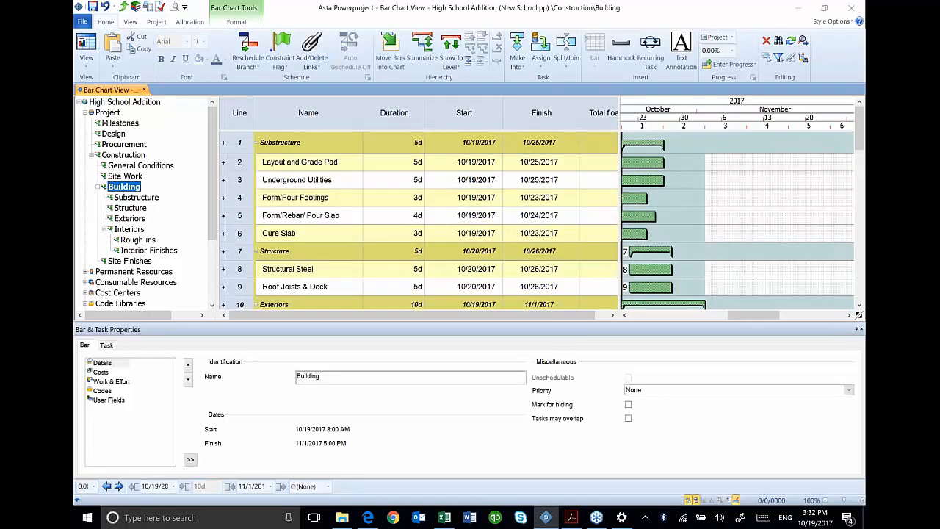
scroll(397, 221, "down", 5)
scroll(396, 222, "down", 4)
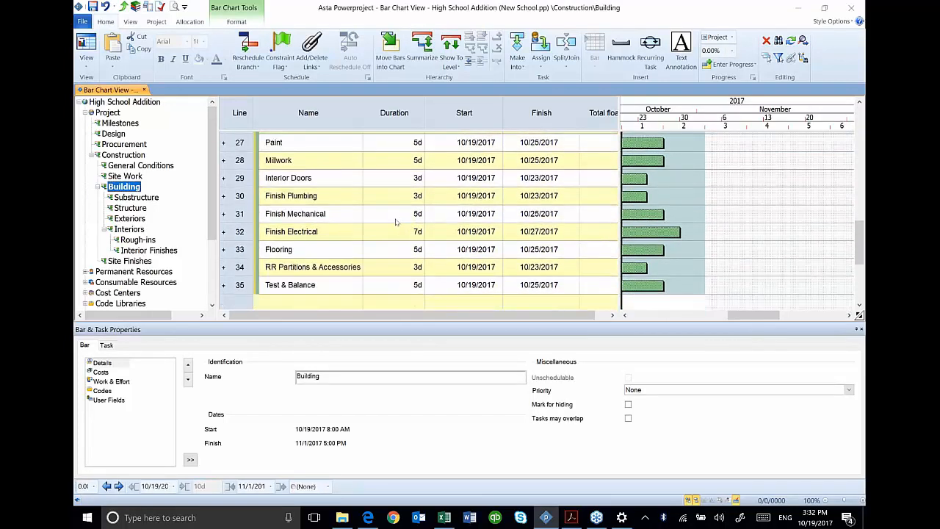
scroll(393, 213, "up", 4)
scroll(393, 212, "up", 4)
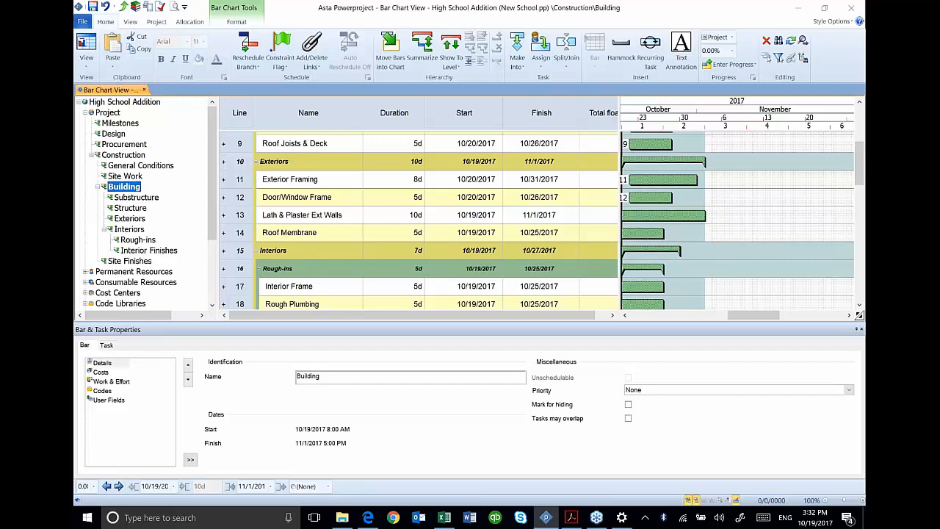
double_click(434, 254)
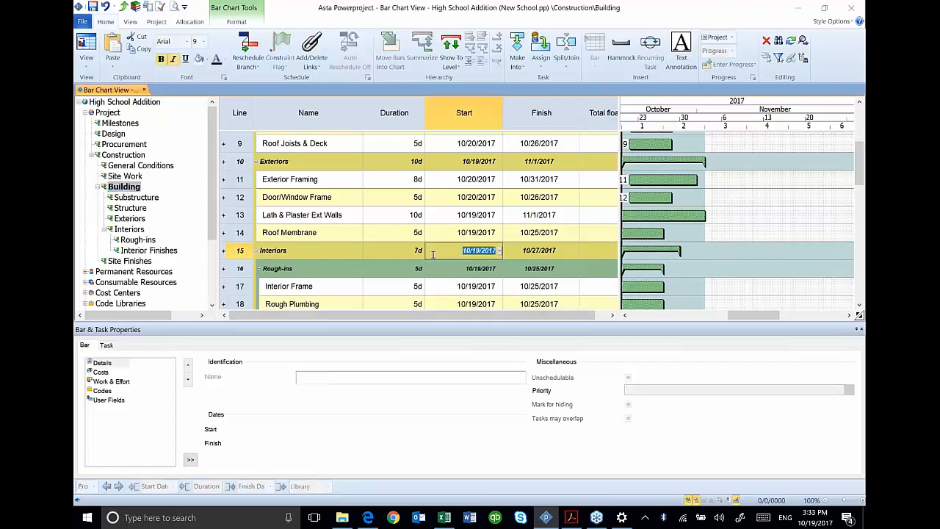
scroll(433, 253, "down", 3)
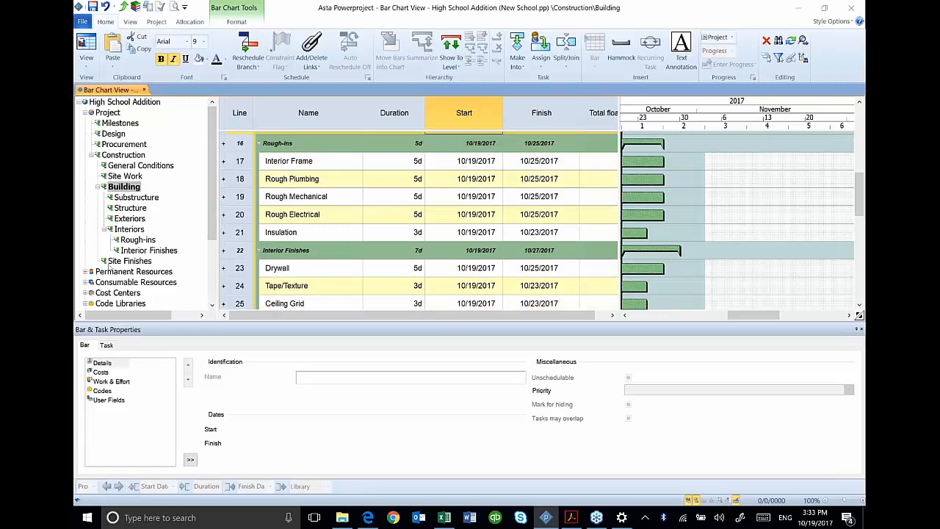
In the Site Finishes chart, draw four separate tasks of about 3, 6, 5 and 2 days on the third line and check them individually
left_click(112, 262)
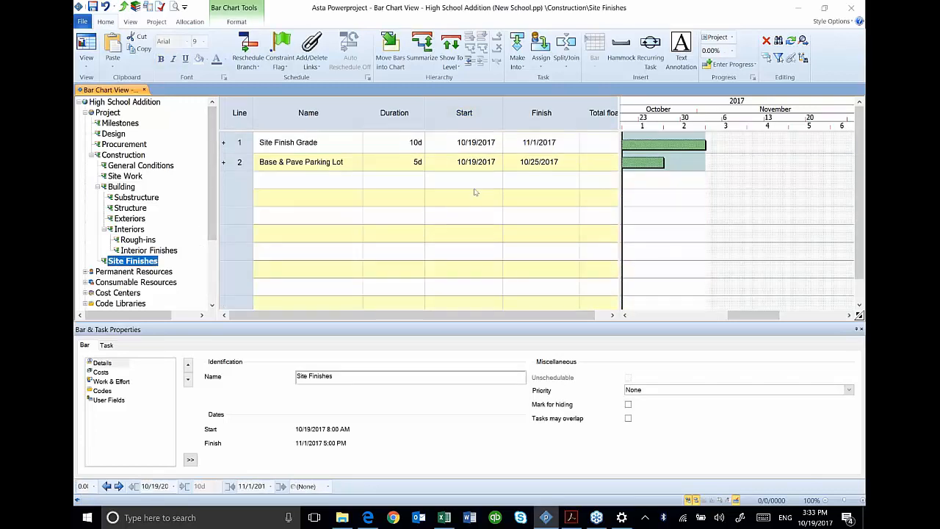
left_click_drag(639, 184, 854, 181)
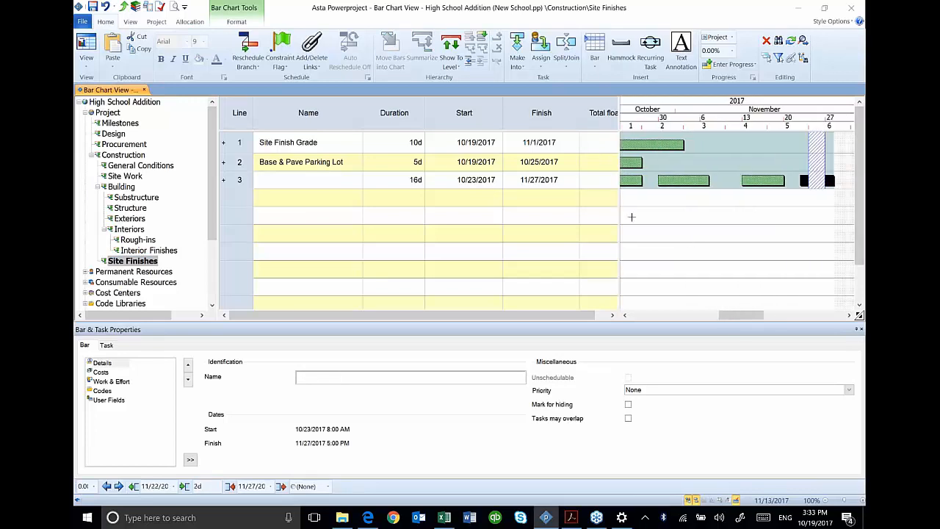
left_click(224, 181)
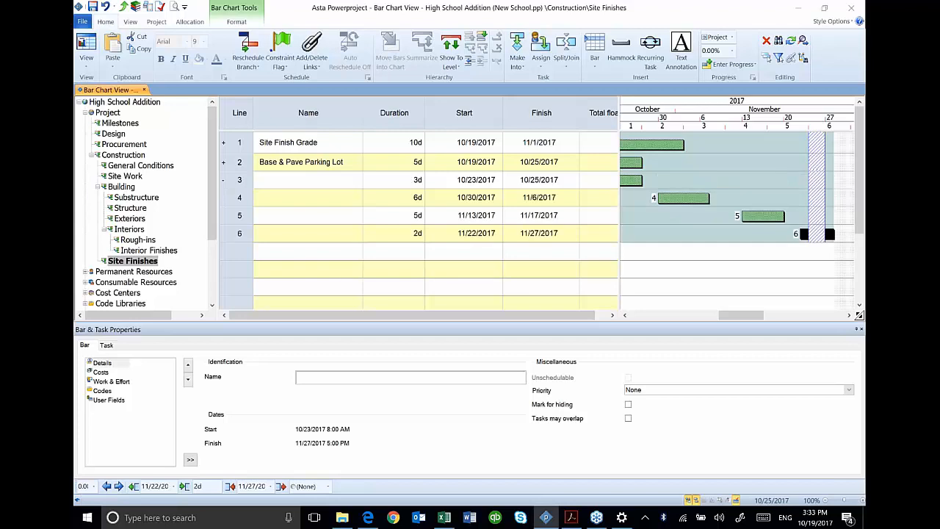
left_click(223, 180)
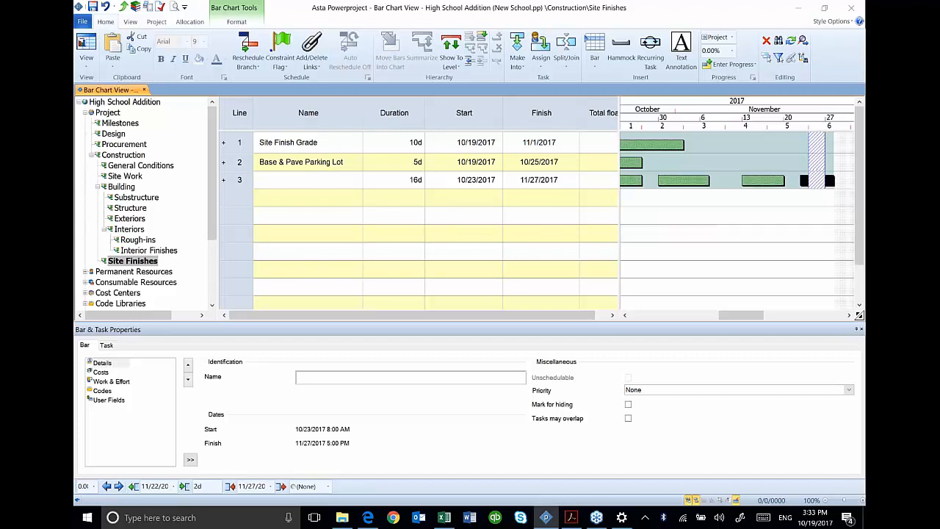
Name the third bar Site Landscaping and expand it to show one task per line
left_click(279, 184)
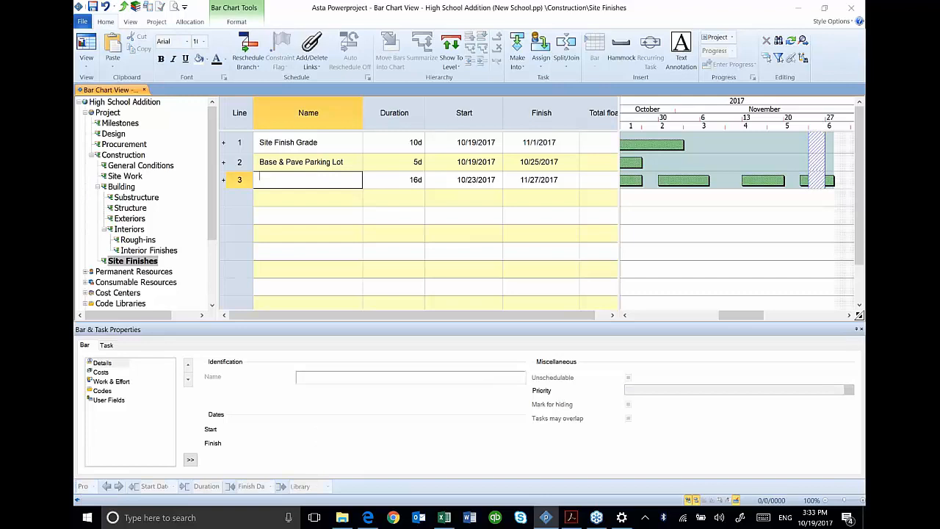
type("Site Landscaping")
left_click(223, 180)
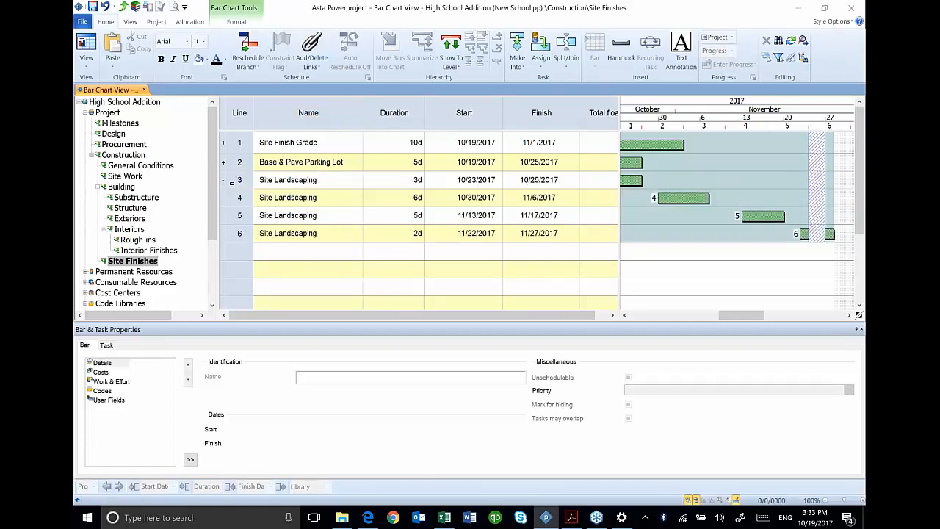
Delete all four Site Landscaping task lines from the Site Finishes chart
left_click(232, 183)
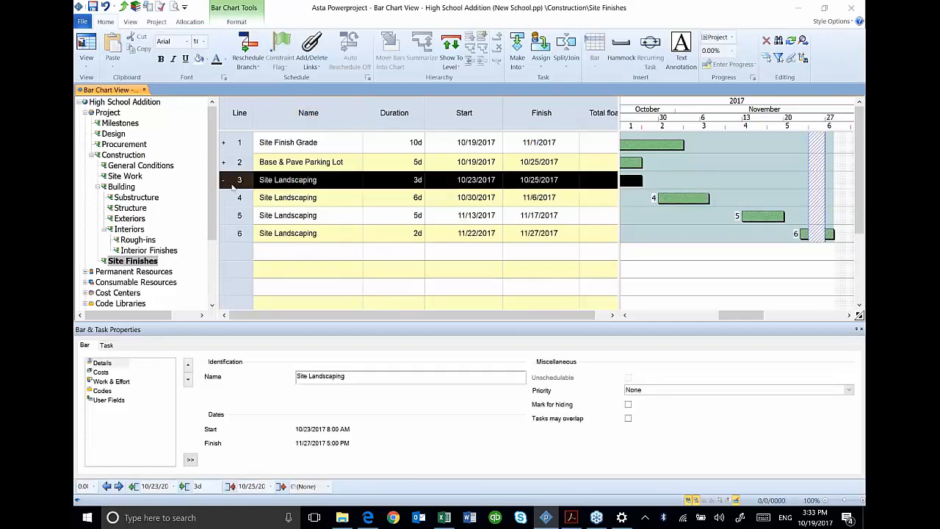
left_click(242, 234, "shift")
right_click(243, 238)
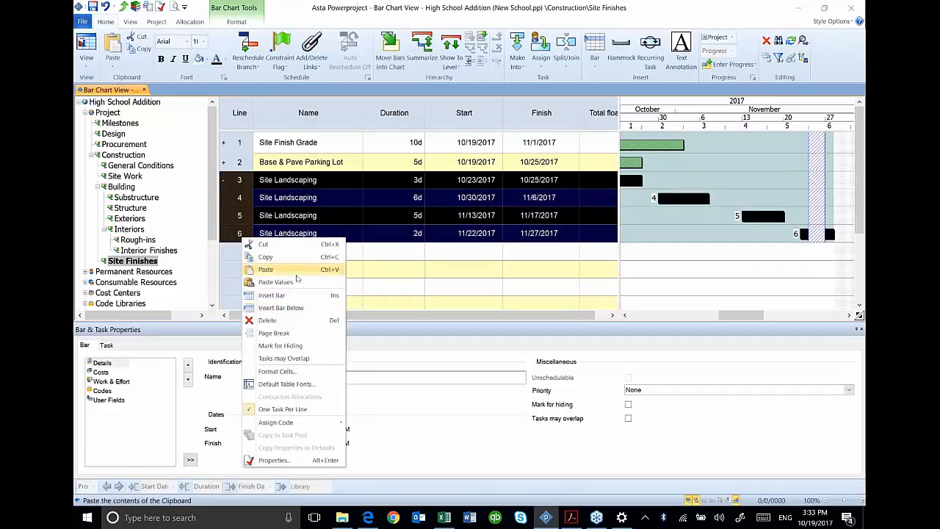
left_click(268, 320)
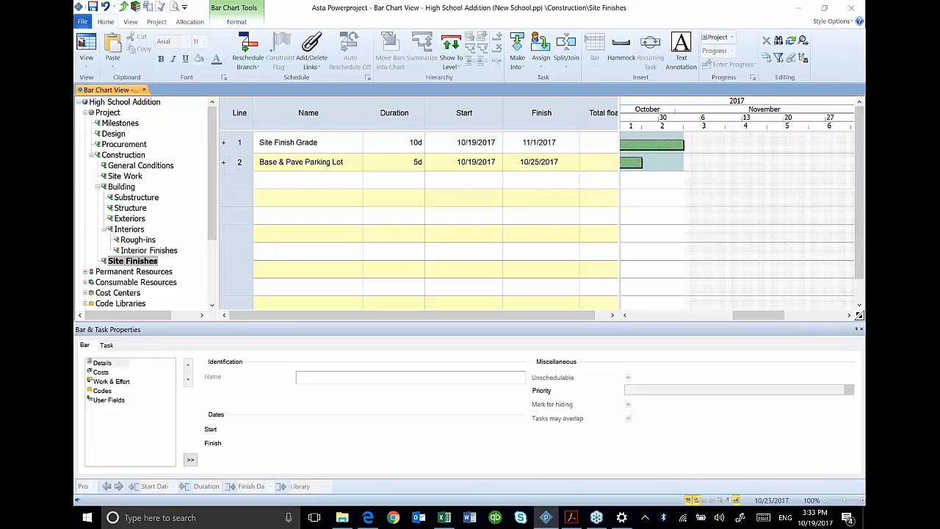
left_click(625, 316)
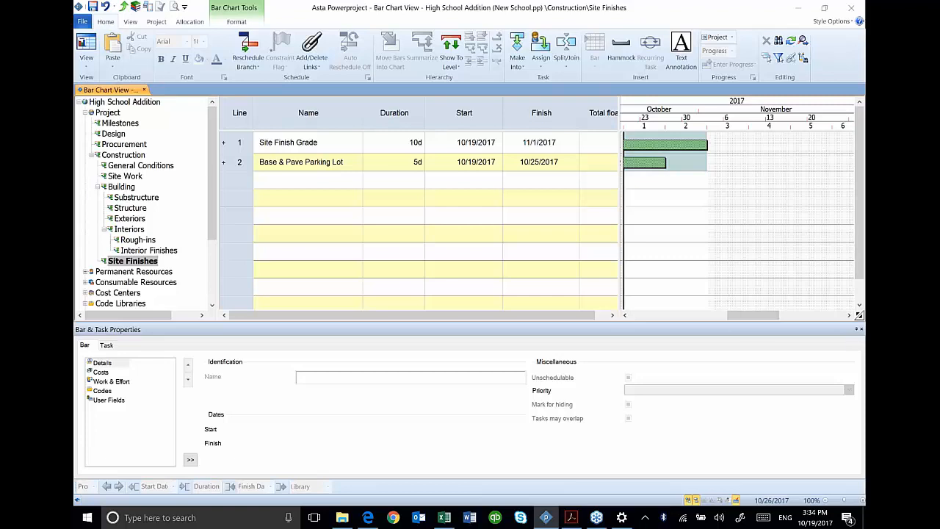
mouse_move(666, 163)
left_mouse_down()
mouse_move(740, 163)
mouse_move(665, 165)
left_mouse_up()
left_click_drag(660, 144, 680, 147)
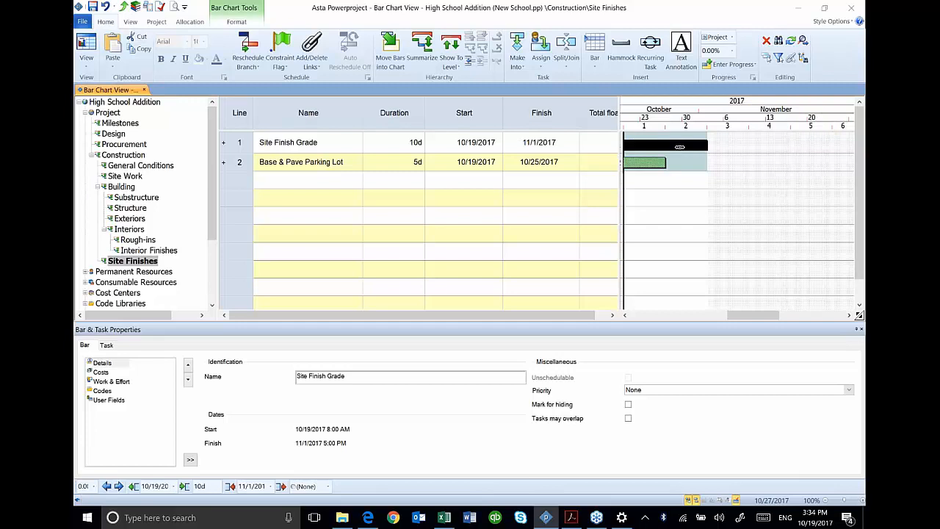
left_click_drag(663, 148, 663, 147)
mouse_move(228, 162)
left_mouse_down()
mouse_move(229, 136)
mouse_move(227, 163)
left_mouse_up()
In the Interiors chart, move the Insulation bar up one line so it sits above Rough Electrical
left_click(125, 230)
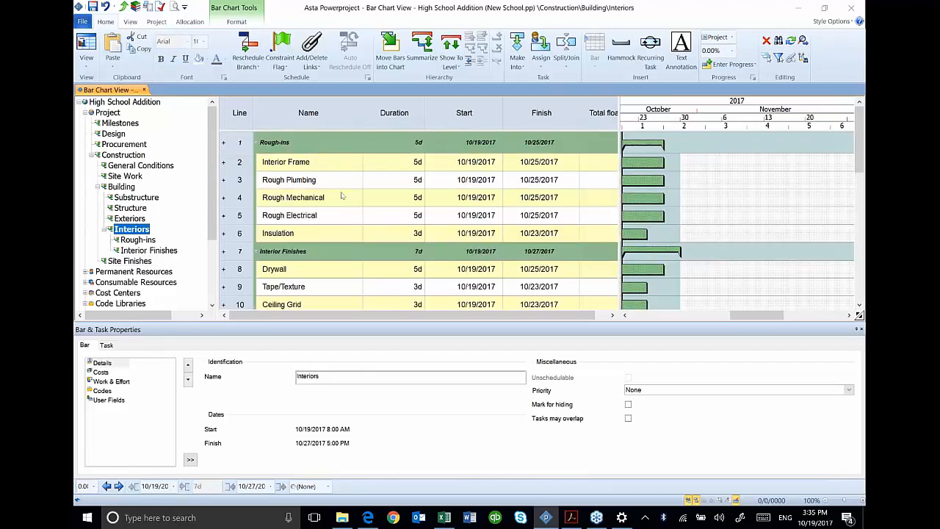
scroll(341, 195, "down", 1)
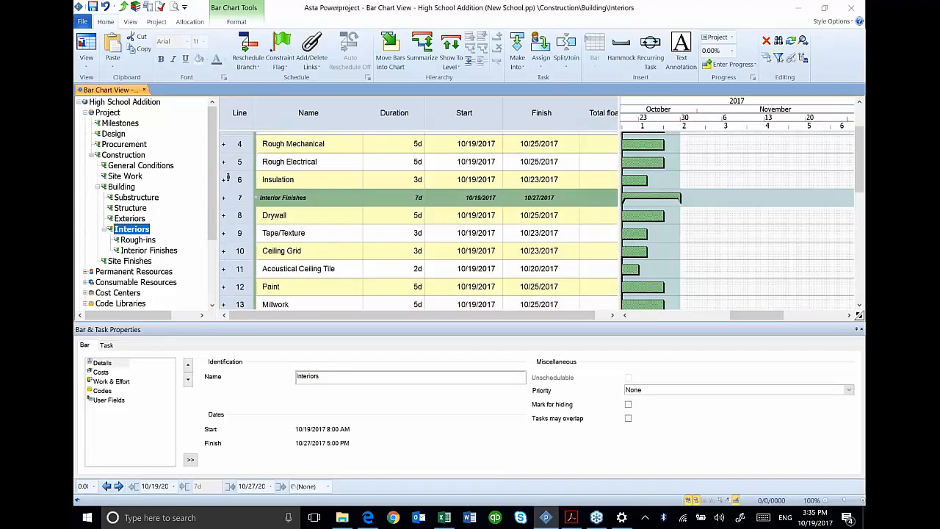
mouse_move(228, 180)
left_mouse_down()
mouse_move(234, 216)
mouse_move(236, 163)
left_mouse_up()
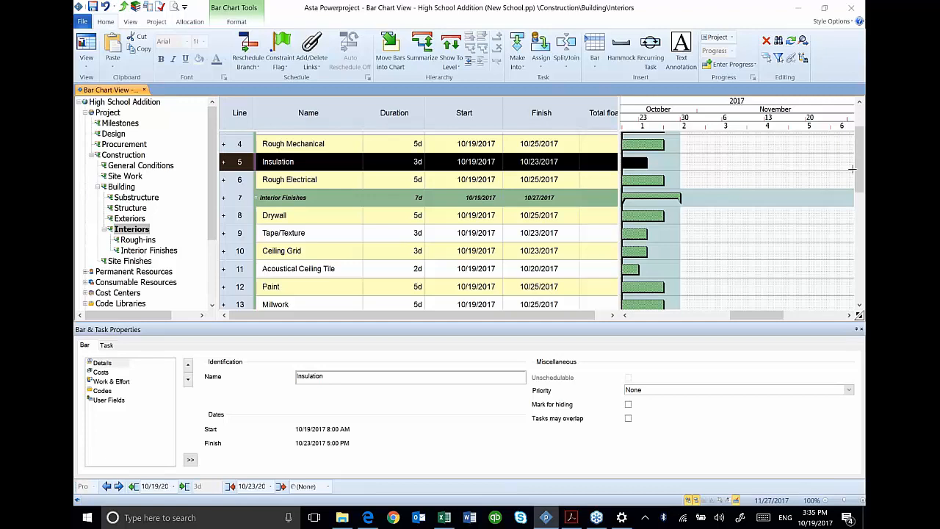
scroll(418, 220, "up", 1)
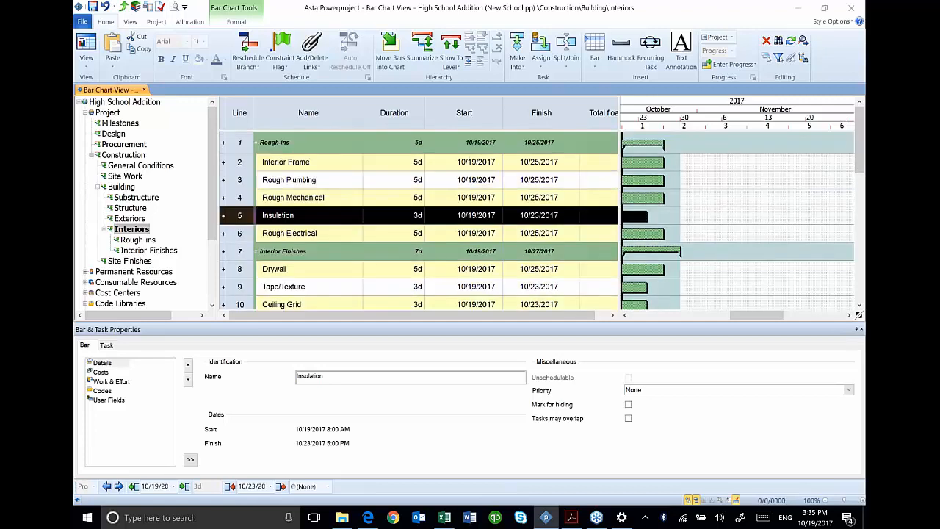
Show the whole Project chart and set the auto reschedule option to Reschedule all
left_click(110, 114)
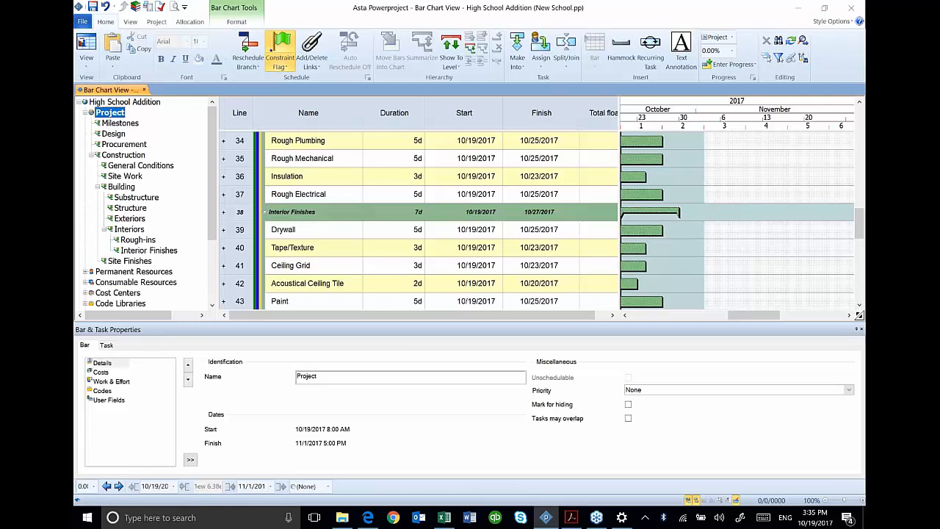
left_click(83, 22)
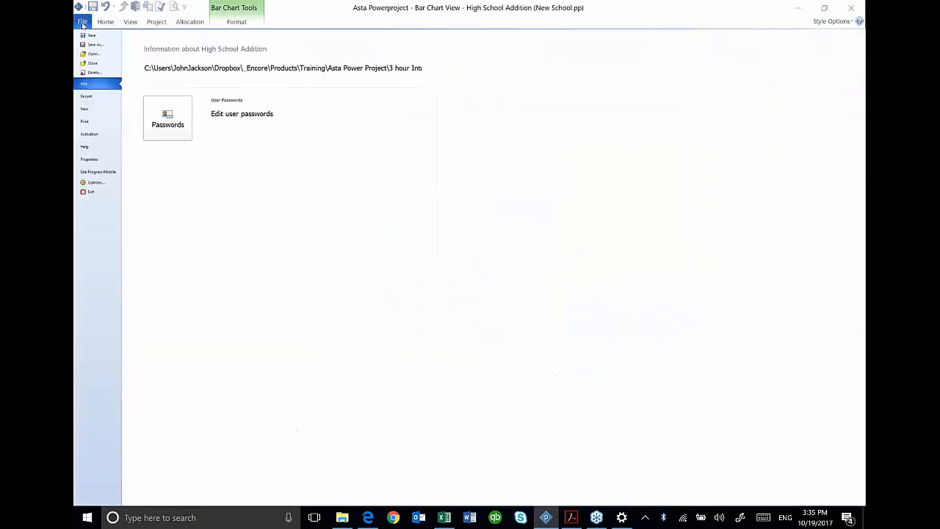
left_click(95, 182)
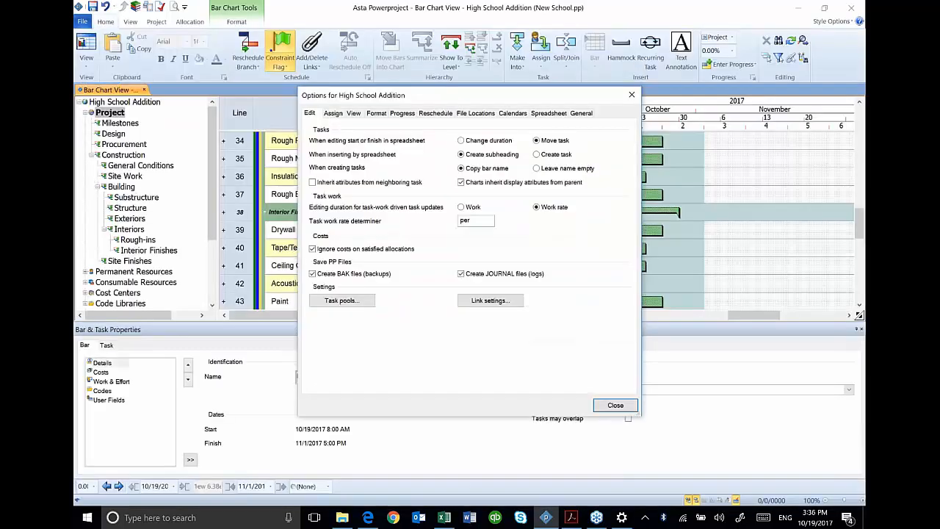
left_click(436, 113)
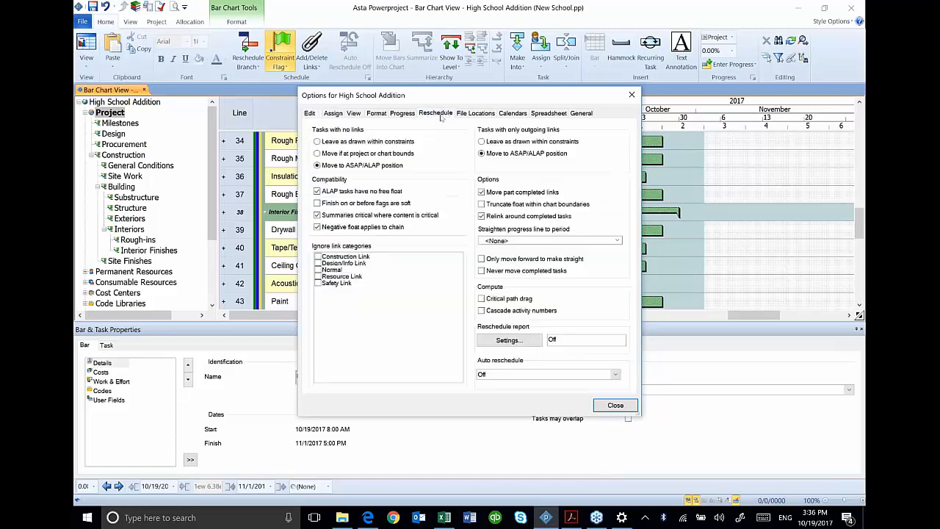
left_click(507, 374)
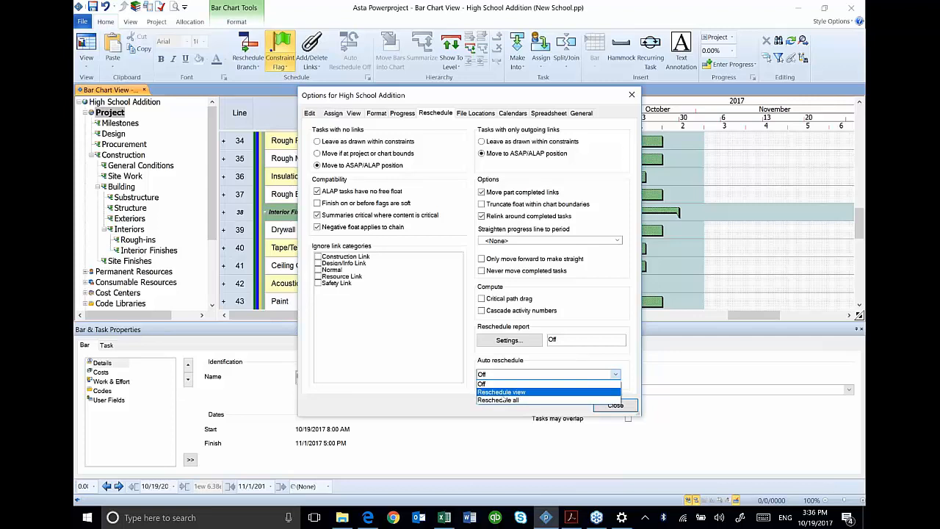
left_click(507, 399)
left_click(616, 405)
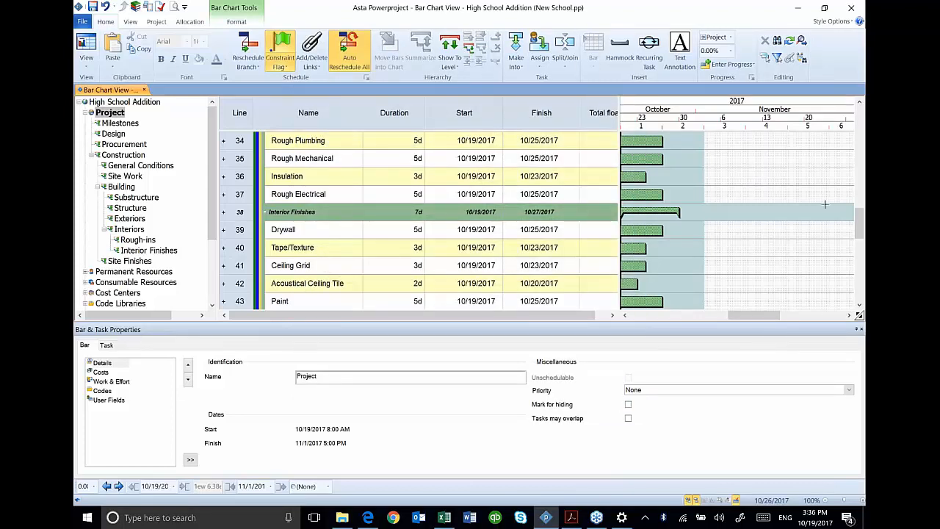
Link the Notice to Proceed milestone to the start of Prepare Final Design, and the finish of Prepare Final Design to Submittals
scroll(752, 185, "up", 1)
scroll(751, 185, "up", 5)
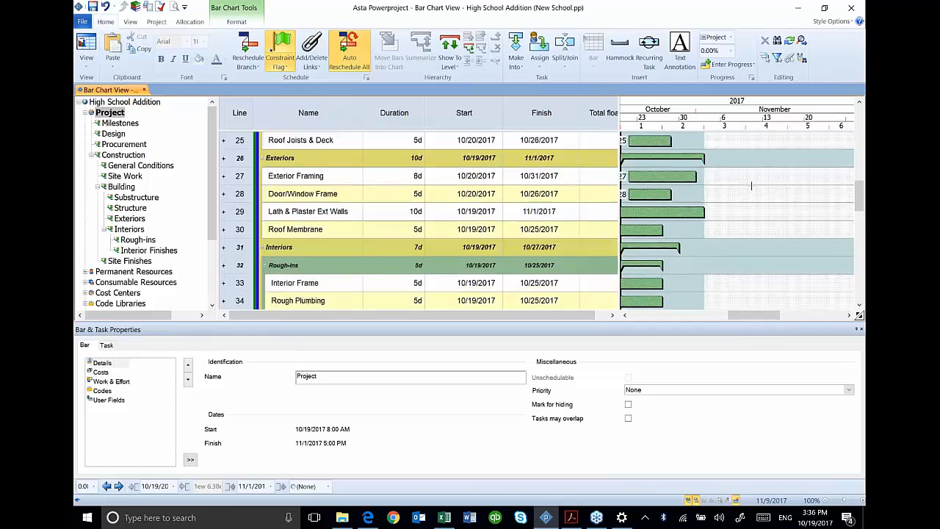
scroll(748, 186, "up", 5)
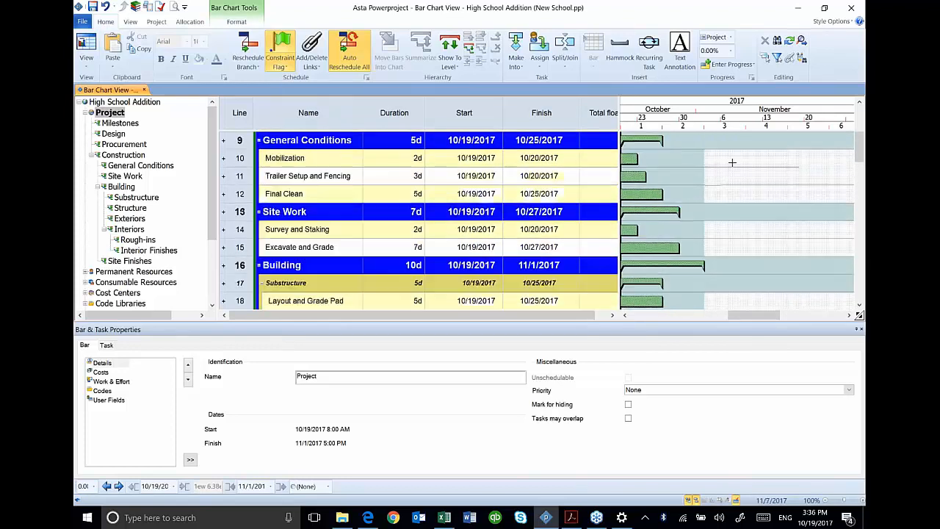
scroll(707, 140, "up", 1)
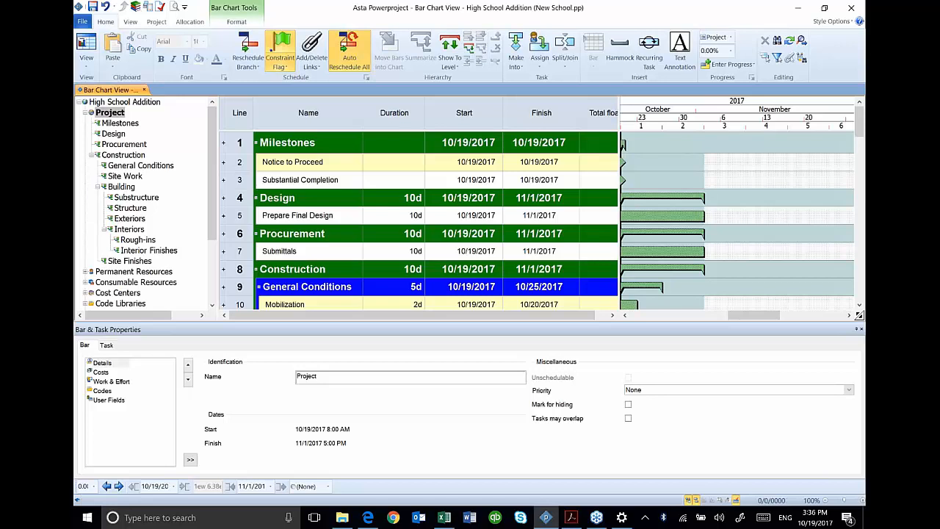
mouse_move(764, 317)
left_mouse_down()
mouse_move(748, 320)
mouse_move(758, 320)
left_mouse_up()
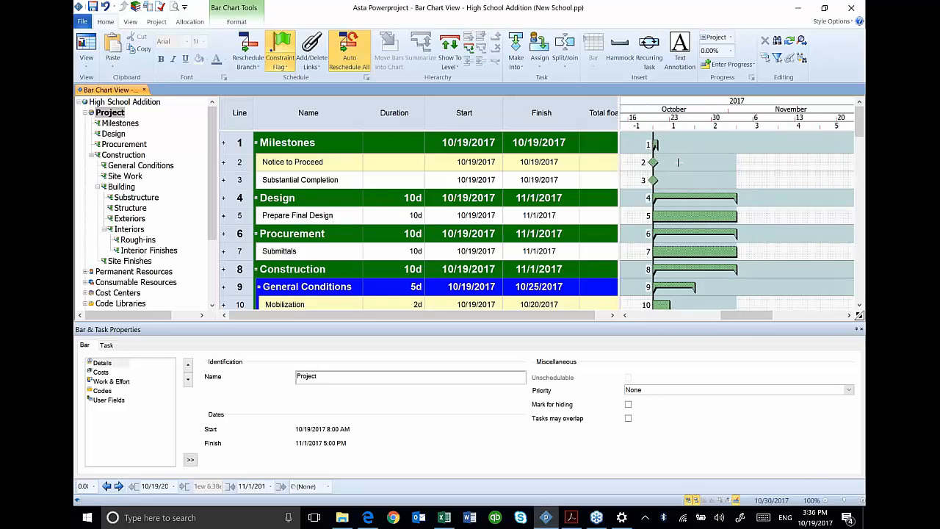
left_click_drag(654, 184, 653, 213)
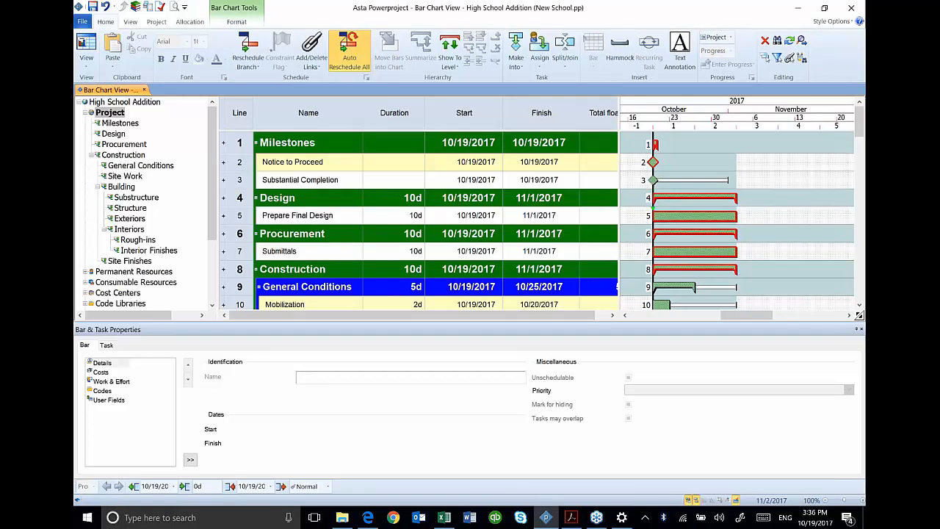
left_click_drag(737, 219, 653, 250)
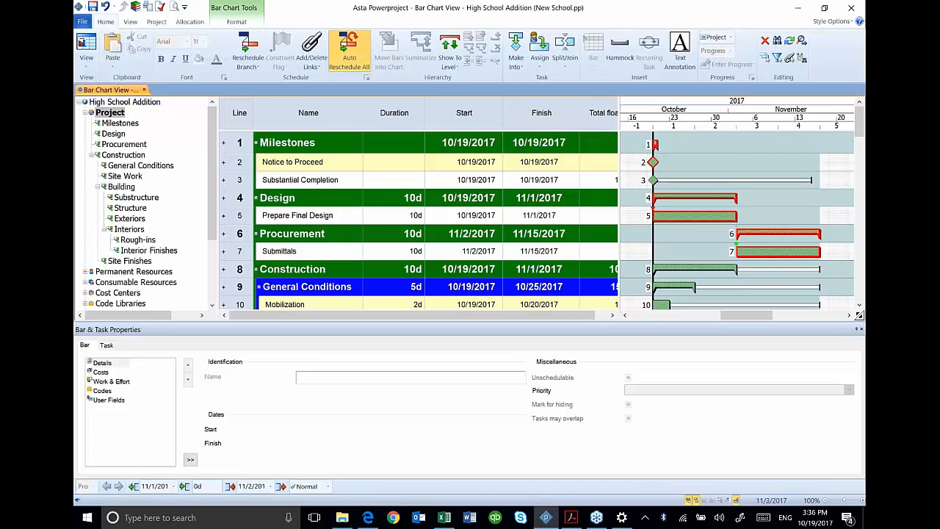
Widen the bar chart area up to the Finish column and compress the timescale to show October 2017 through early February 2018
scroll(784, 276, "down", 1)
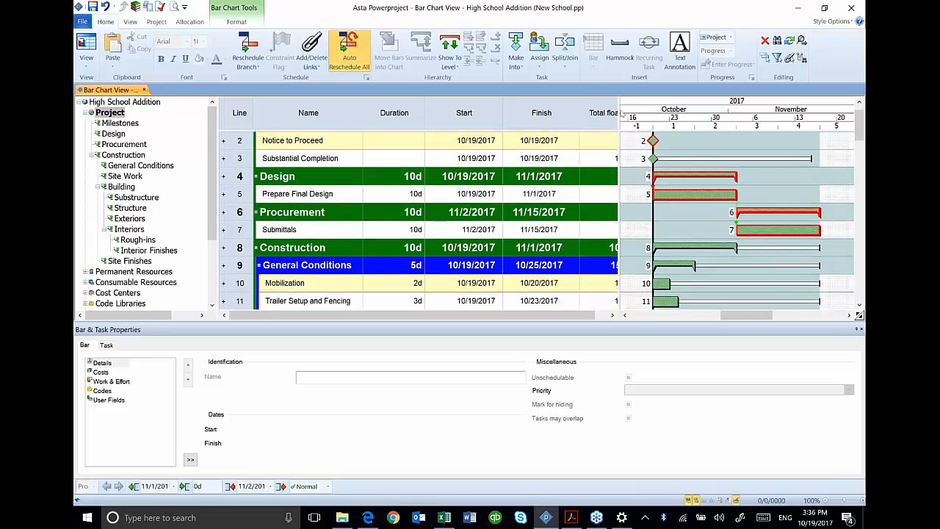
left_click_drag(621, 114, 582, 115)
left_click_drag(704, 128, 672, 129)
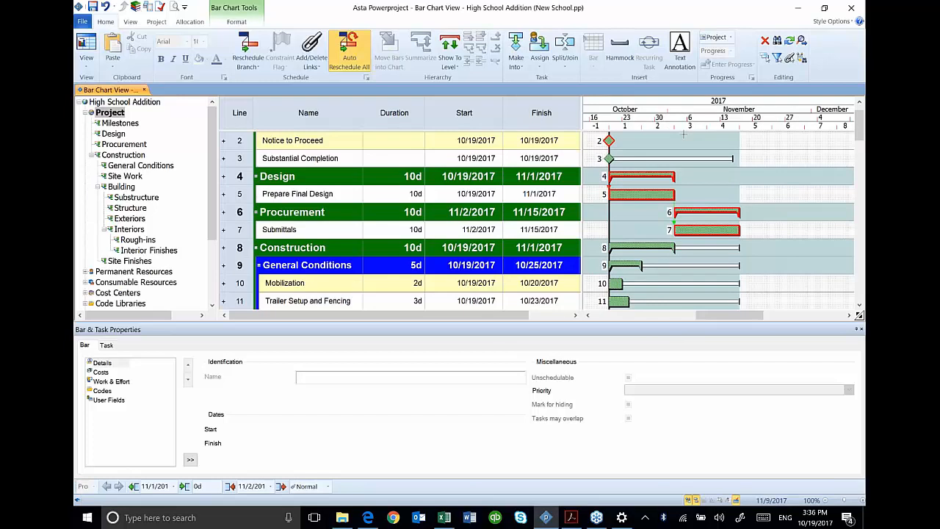
mouse_move(673, 129)
left_mouse_down()
mouse_move(745, 129)
mouse_move(671, 129)
left_mouse_up()
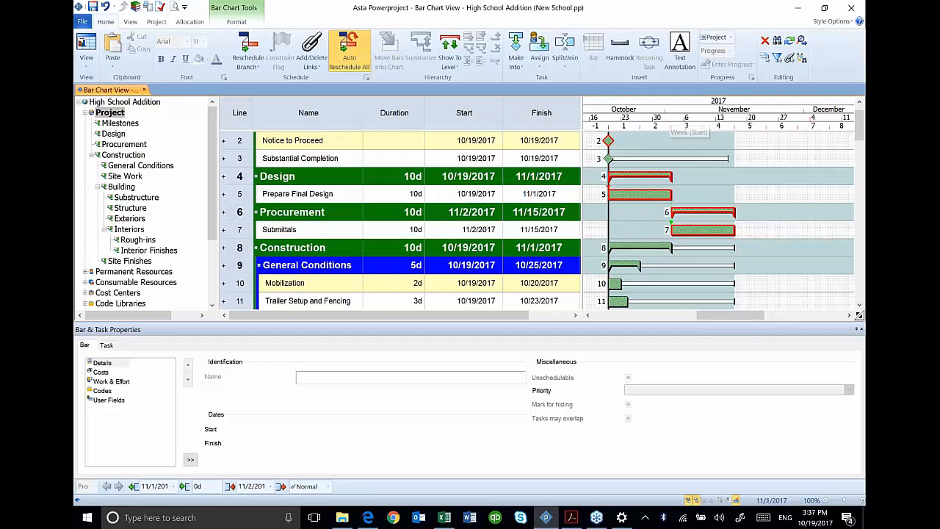
left_click_drag(671, 129, 639, 129)
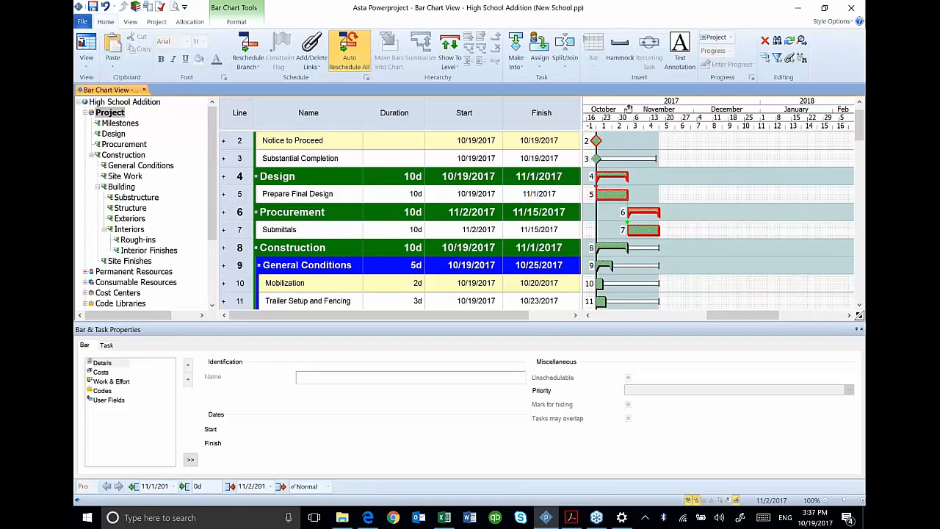
left_click_drag(628, 109, 573, 109)
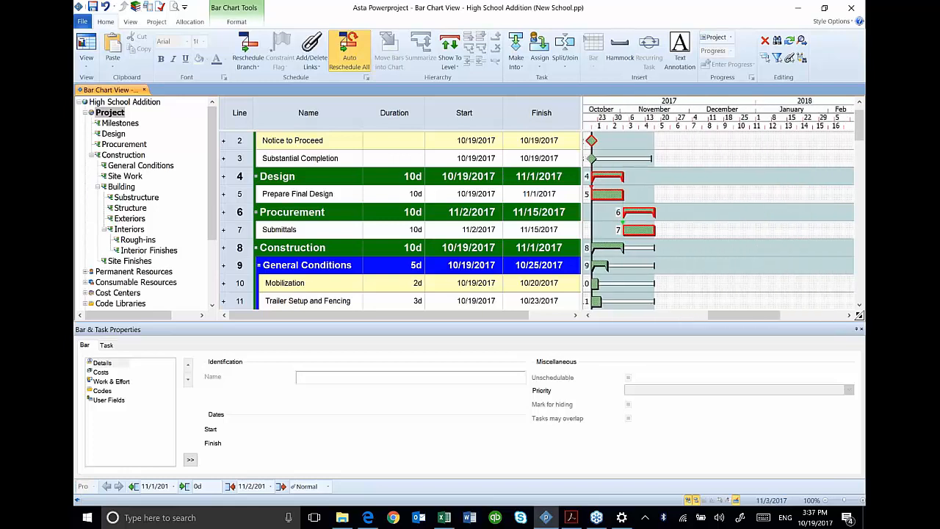
Link the finish of Submittals to Mobilization, and the finish of Mobilization to Trailer Setup and Fencing
scroll(687, 206, "down", 2)
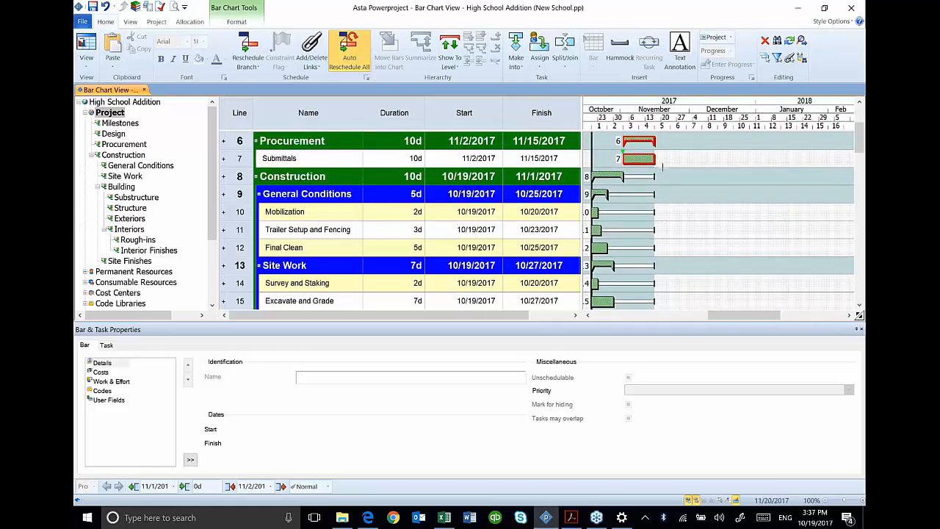
left_click_drag(653, 158, 629, 211)
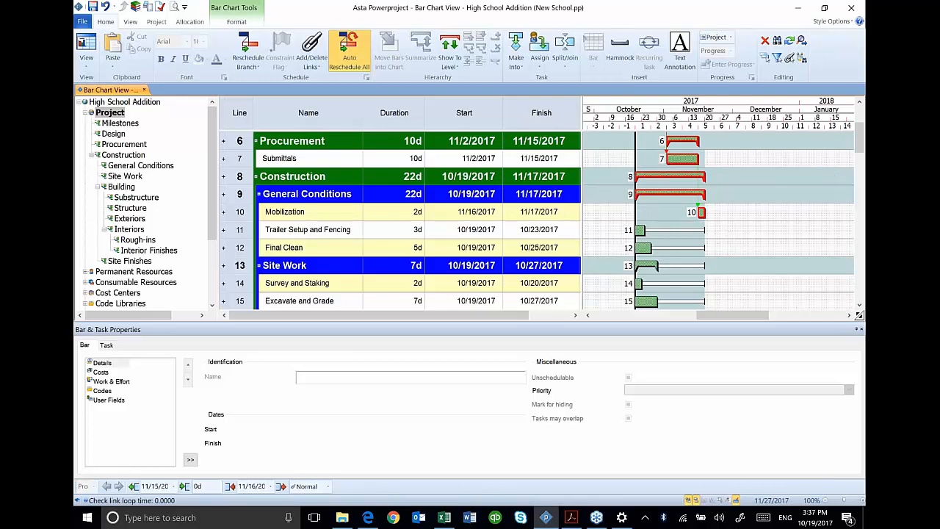
left_click_drag(702, 212, 635, 230)
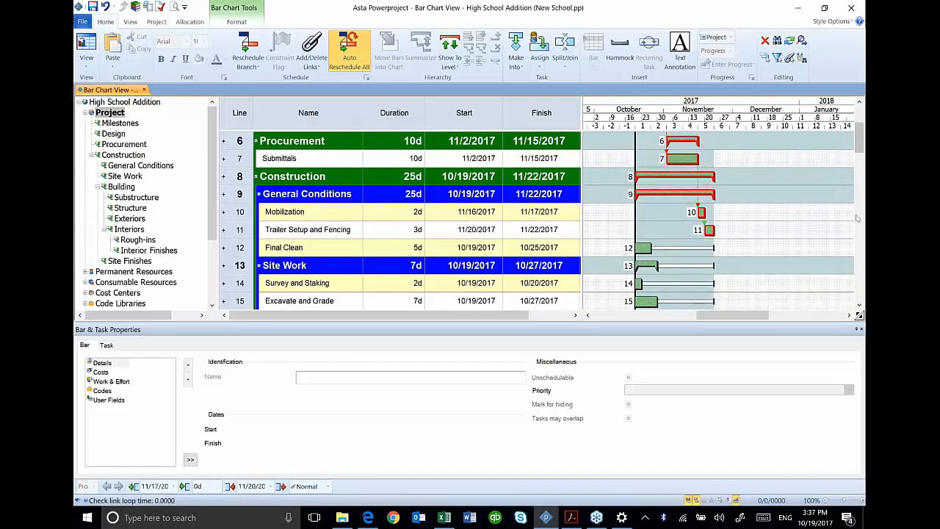
Select the Survey and Staking and Excavate and Grade bars under Site Work and link the two tasks in sequence
scroll(856, 218, "down", 1)
scroll(796, 218, "down", 1)
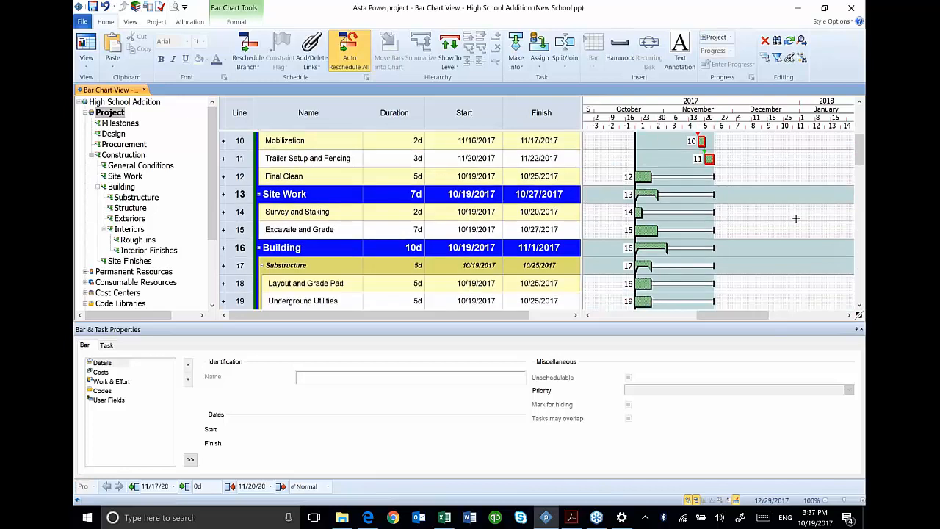
scroll(785, 194, "up", 2)
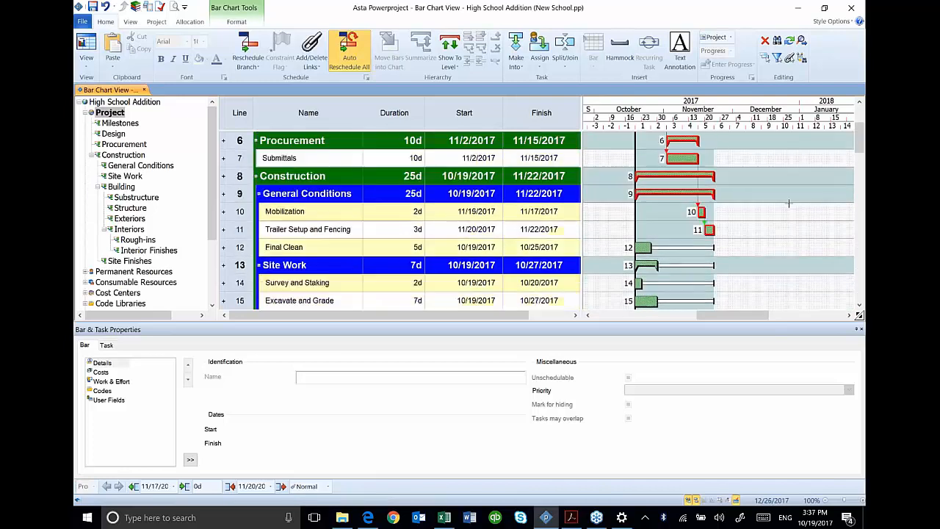
scroll(790, 203, "down", 1)
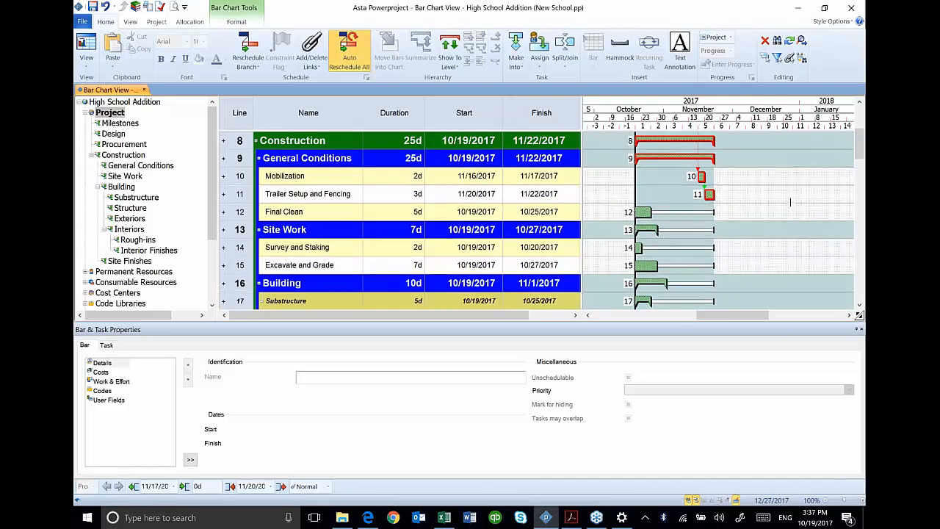
scroll(791, 202, "down", 1)
scroll(782, 197, "up", 2)
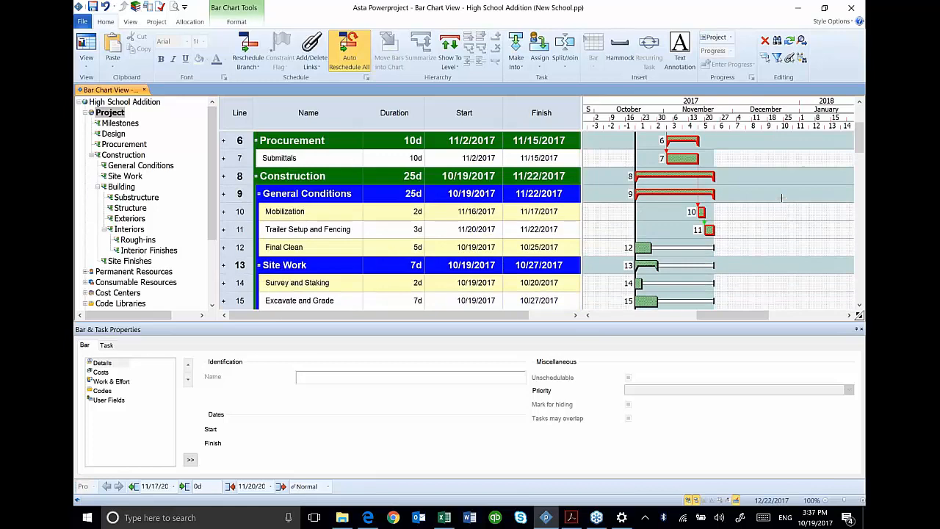
scroll(780, 197, "down", 2)
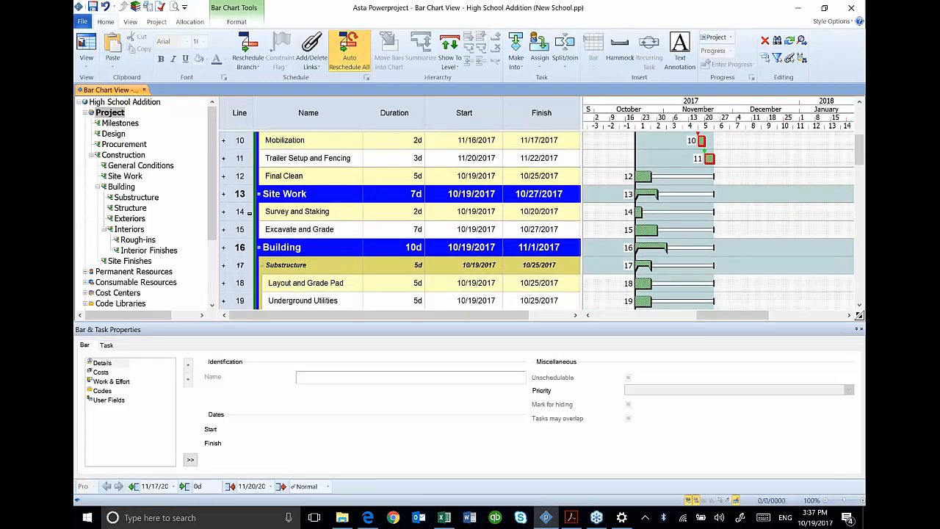
left_click(250, 212)
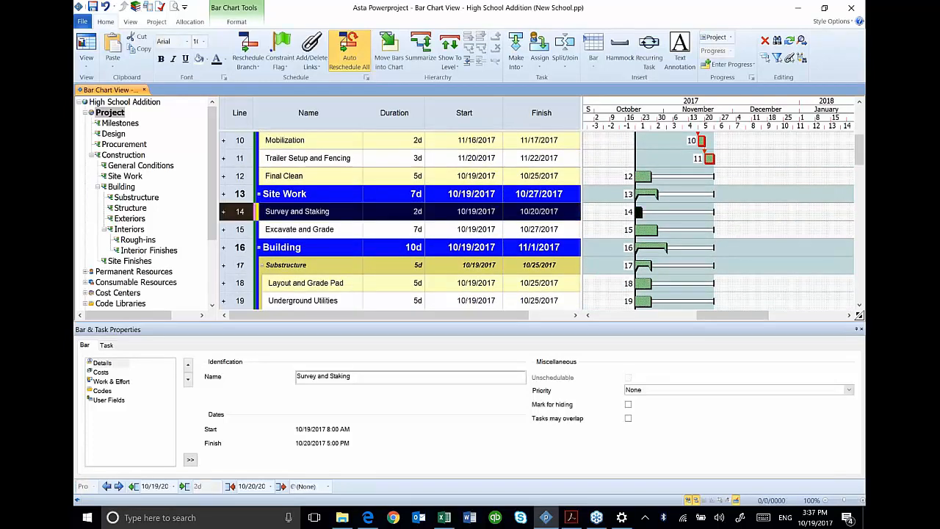
left_click(240, 228, "shift")
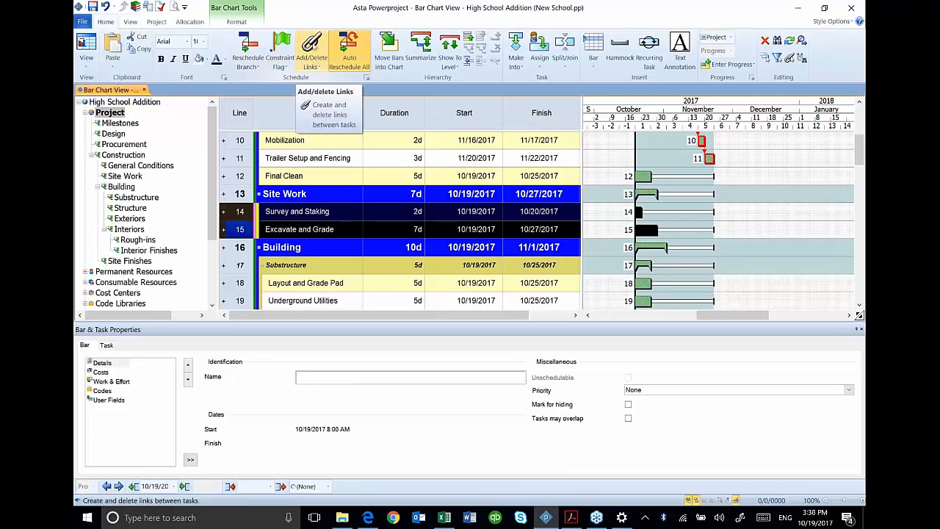
left_click(314, 67)
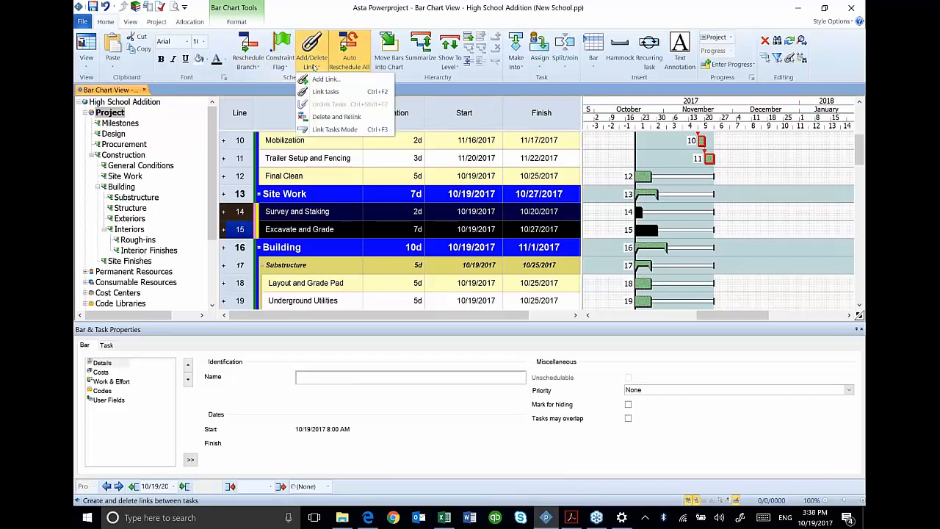
left_click(323, 92)
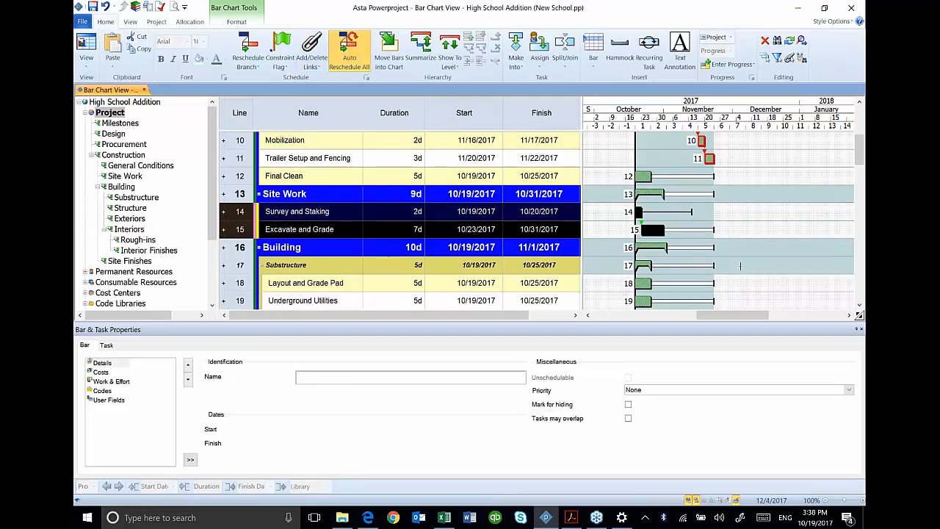
Link the five Substructure tasks, Layout and Grade Pad through Cure Slab, in sequence
scroll(742, 266, "down", 2)
scroll(742, 266, "down", 1)
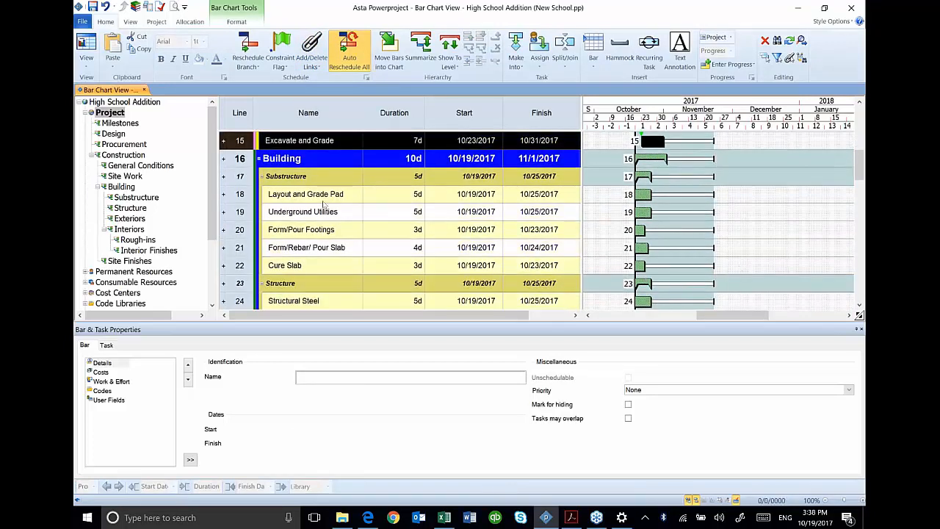
left_click(241, 194)
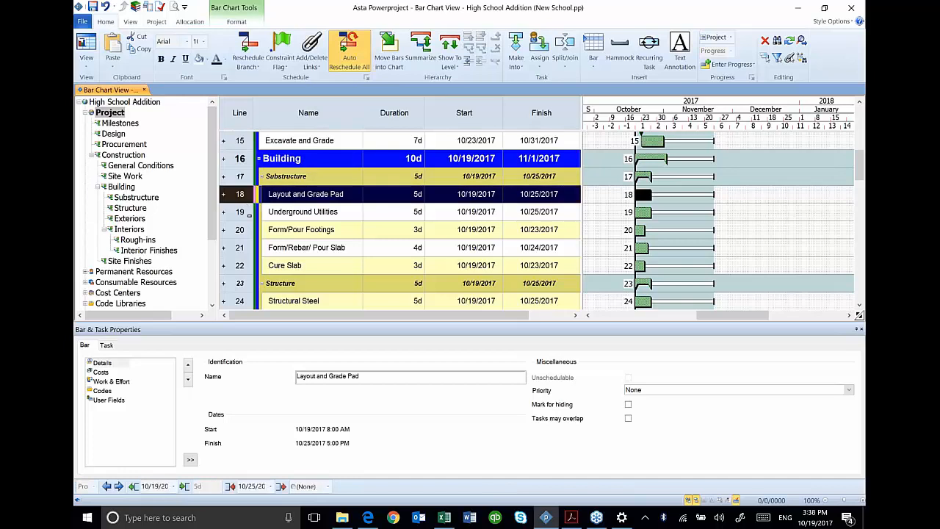
left_click_drag(241, 215, 244, 268)
left_click(311, 61)
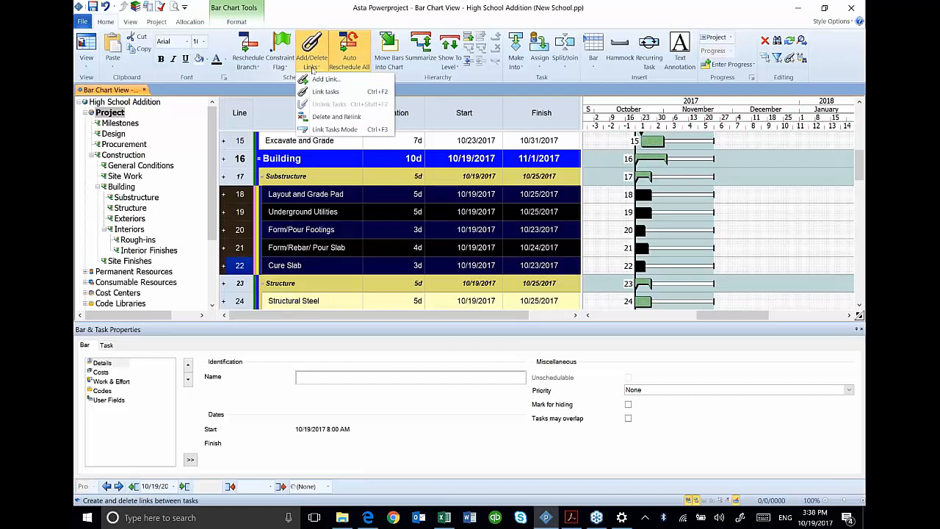
left_click(323, 92)
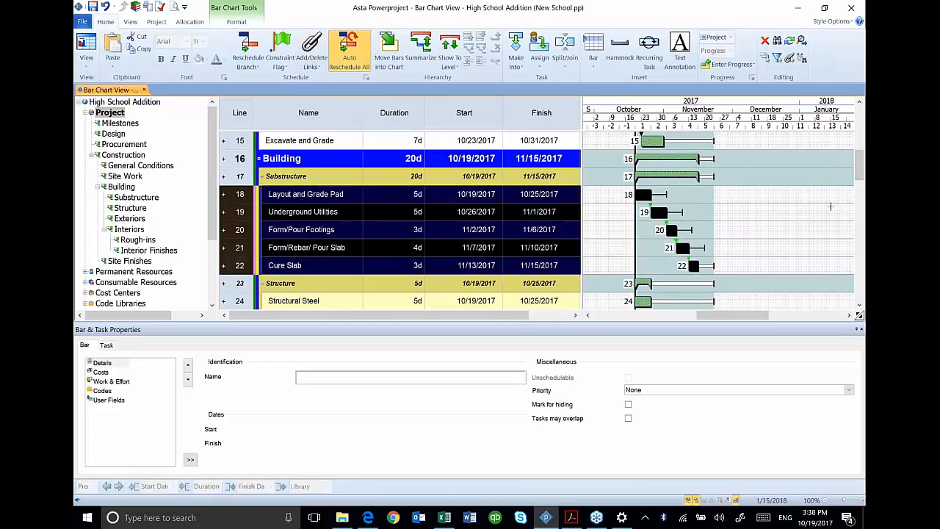
Link the two Structure tasks, Structural Steel and Roof Joists & Deck, in sequence
scroll(831, 207, "down", 2)
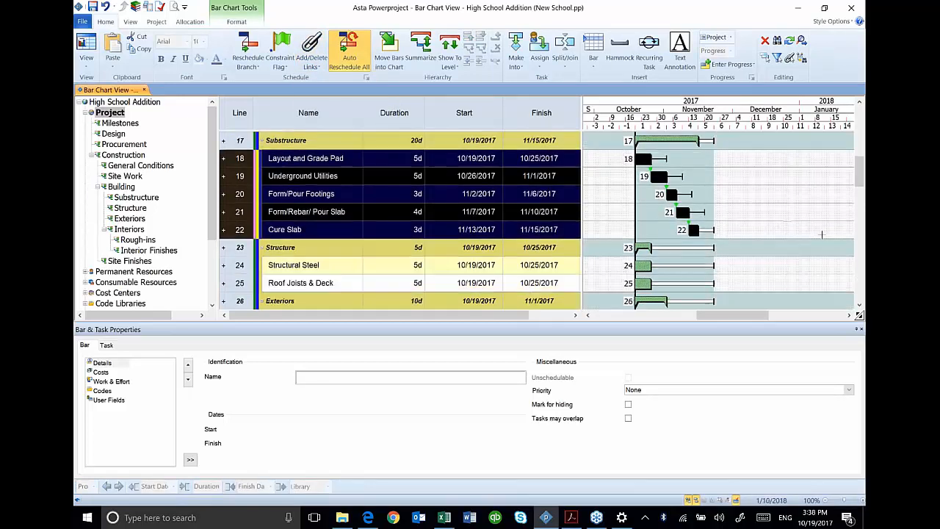
scroll(817, 235, "down", 1)
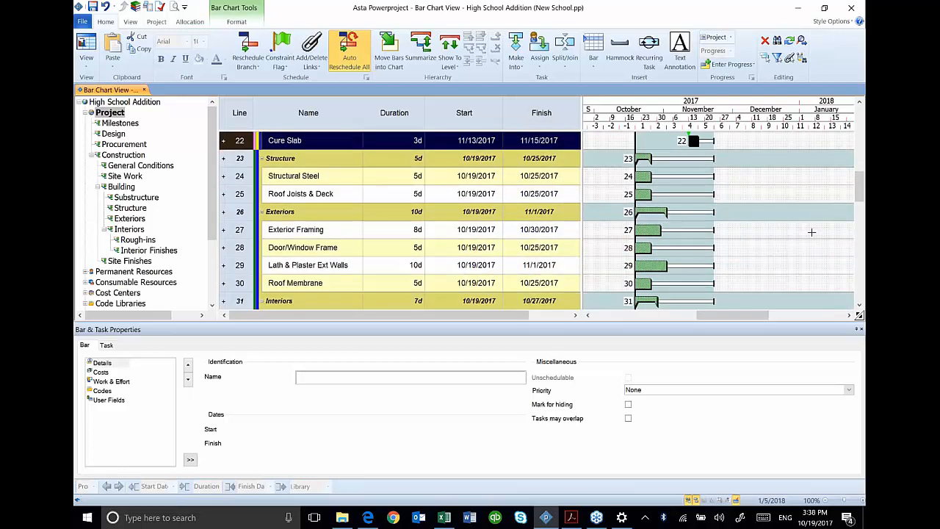
left_click(240, 176)
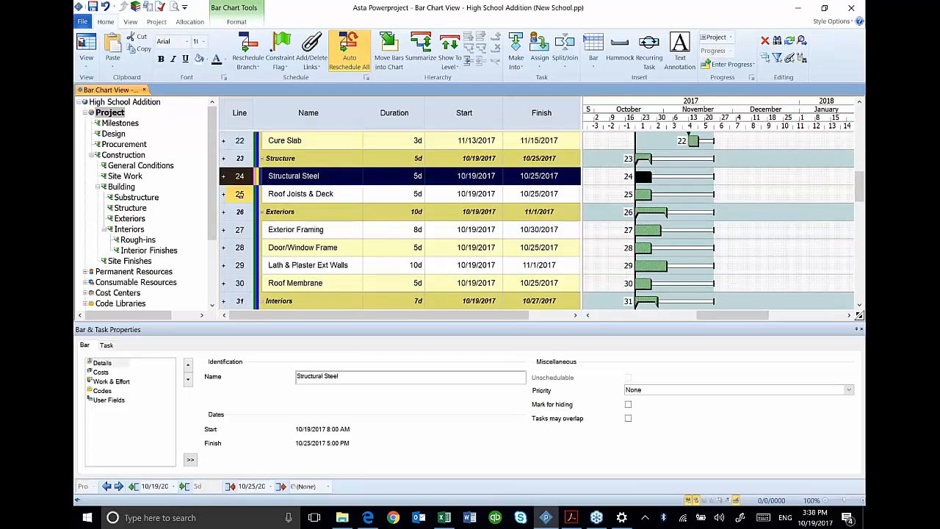
left_click(239, 194, "shift")
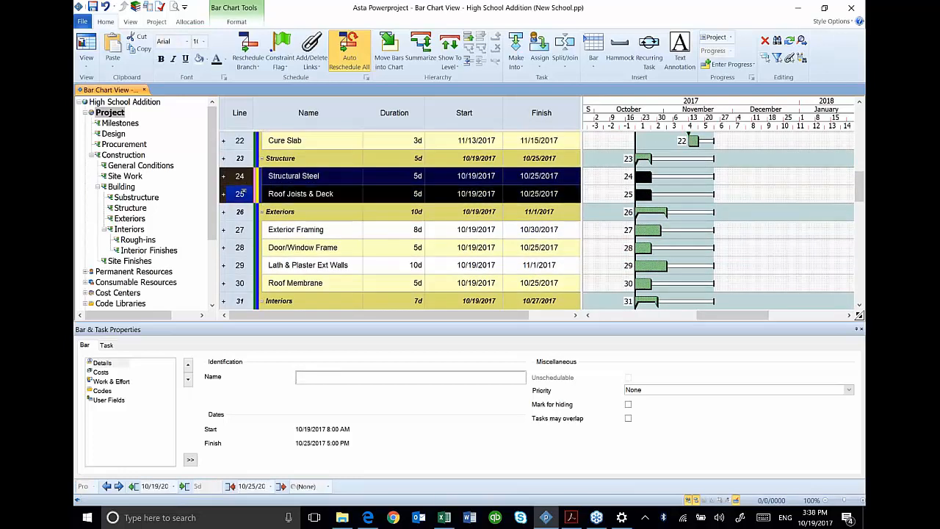
right_click(244, 192)
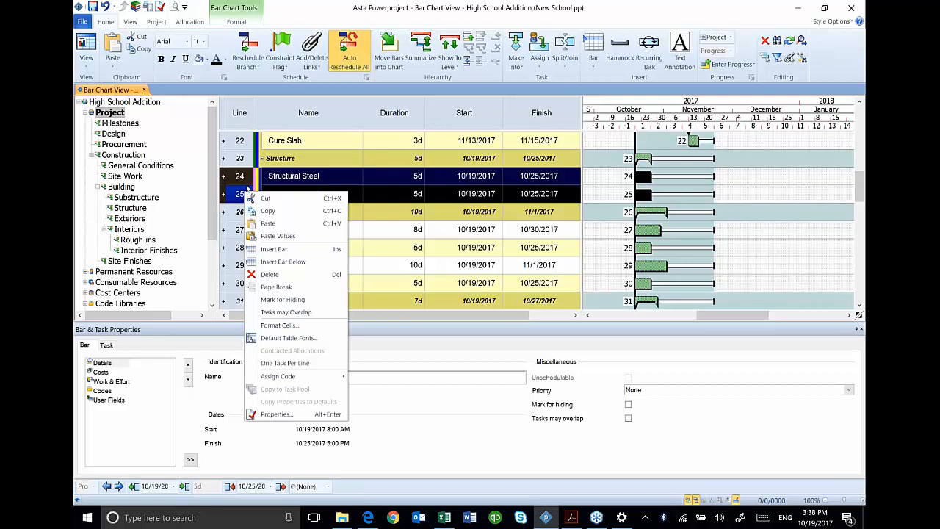
left_click(309, 62)
left_click(327, 89)
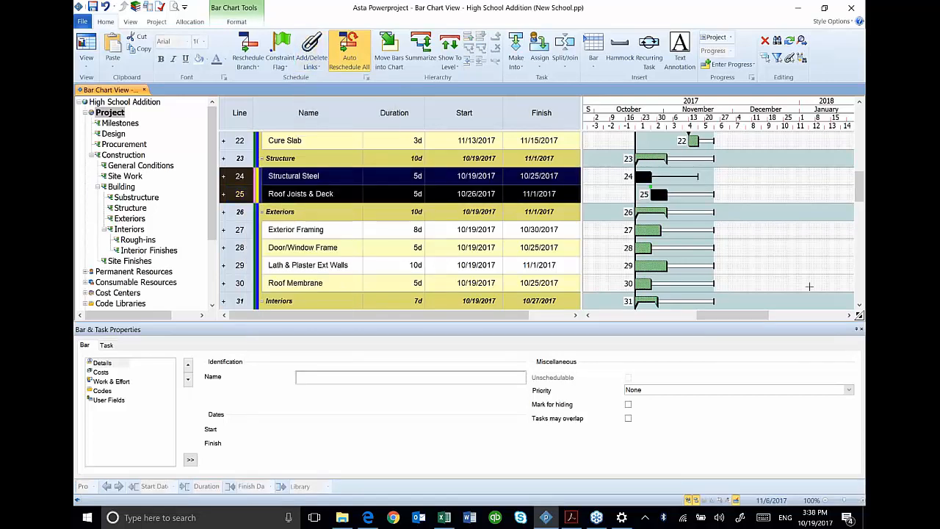
scroll(774, 283, "down", 1)
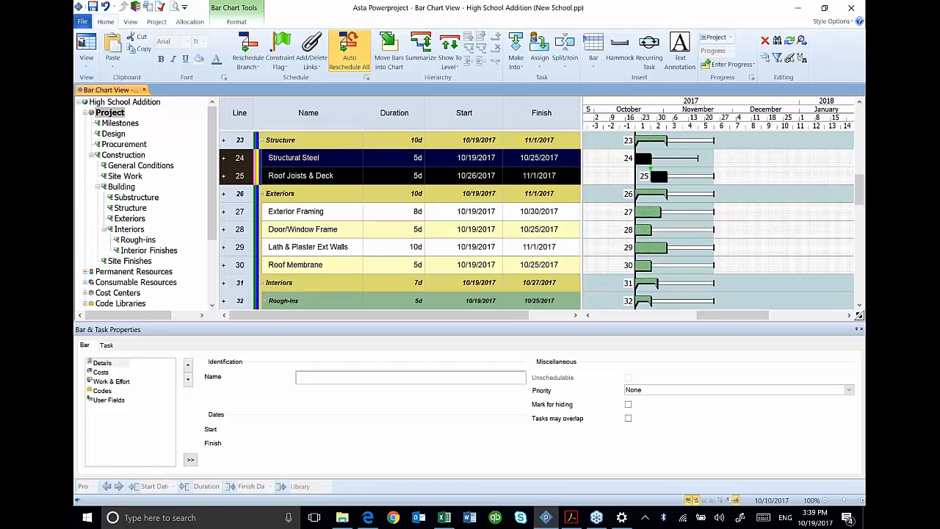
double_click(346, 215)
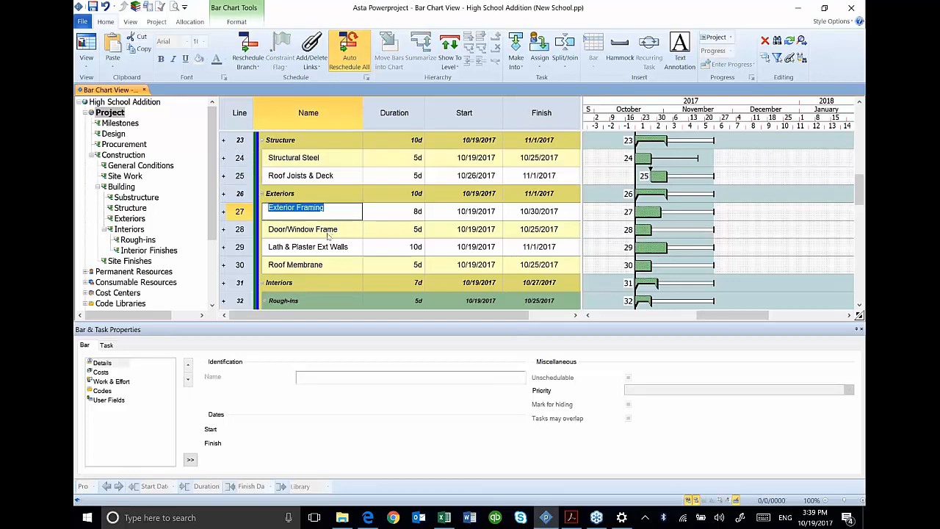
scroll(329, 232, "down", 2)
scroll(329, 232, "down", 3)
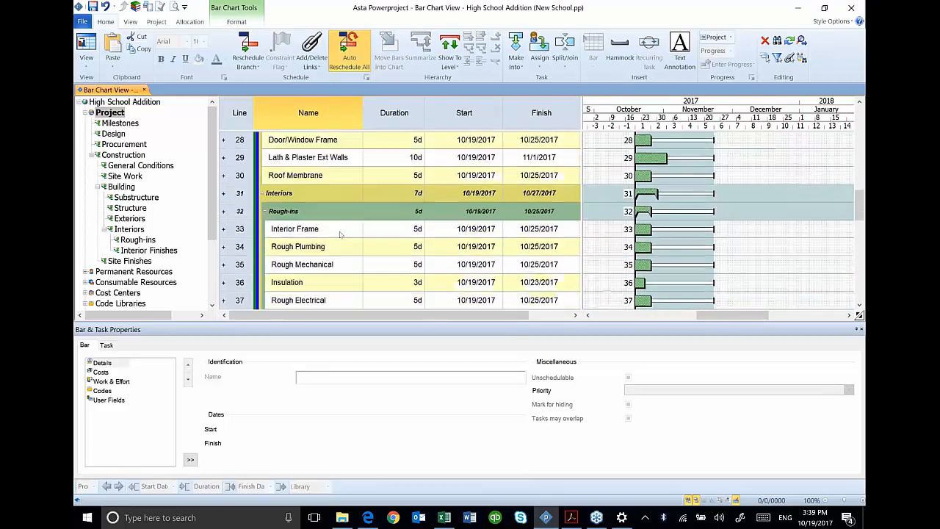
left_click(328, 229)
left_click(328, 230)
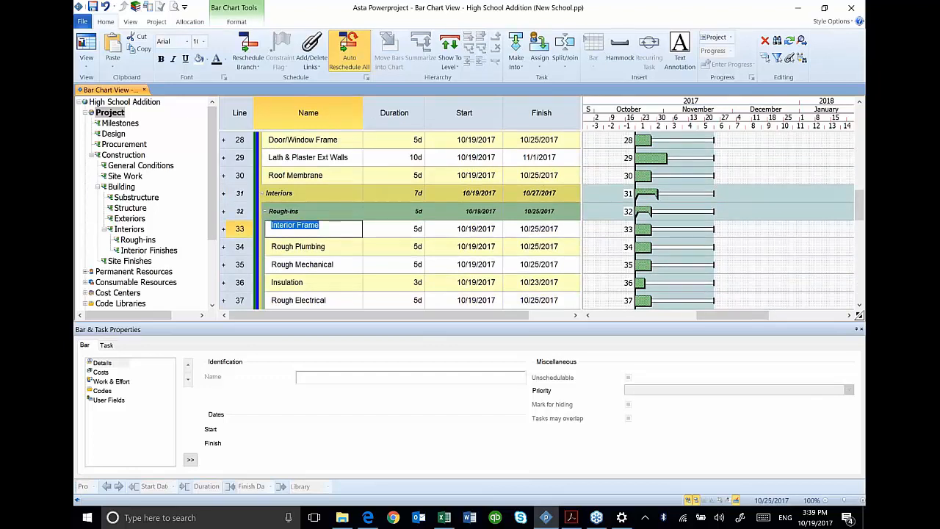
scroll(696, 263, "up", 2)
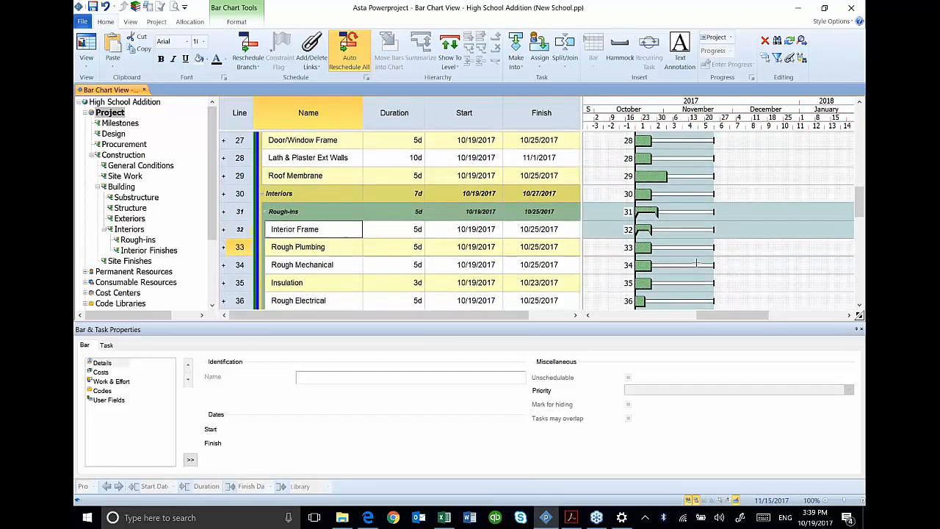
scroll(696, 263, "down", 2)
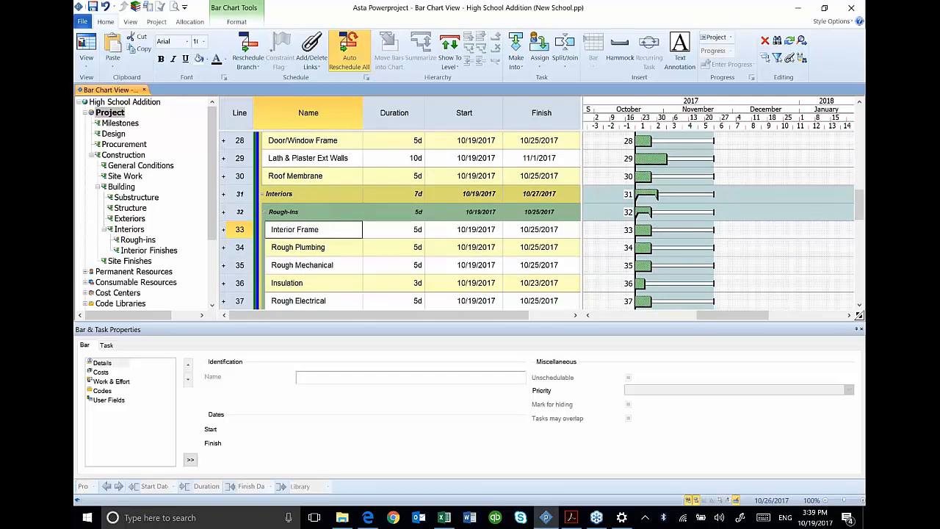
left_click_drag(649, 230, 711, 231)
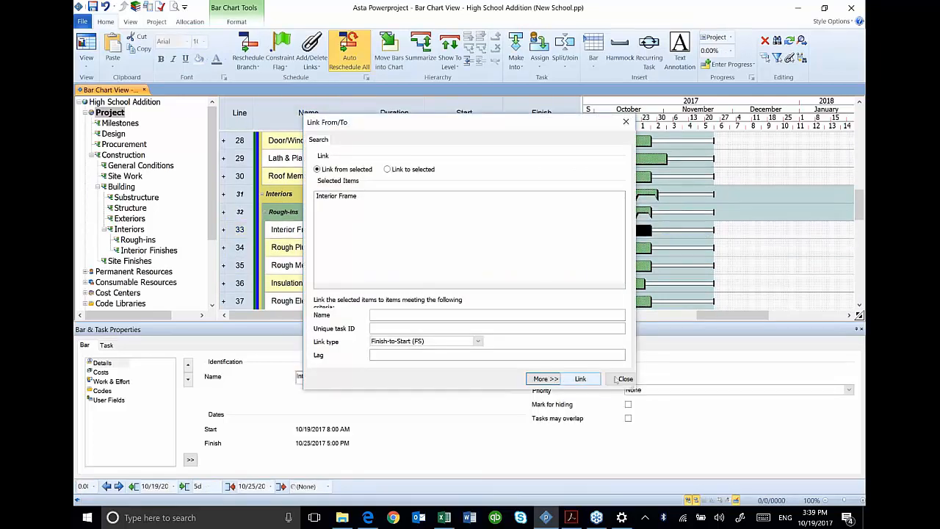
left_click(625, 380)
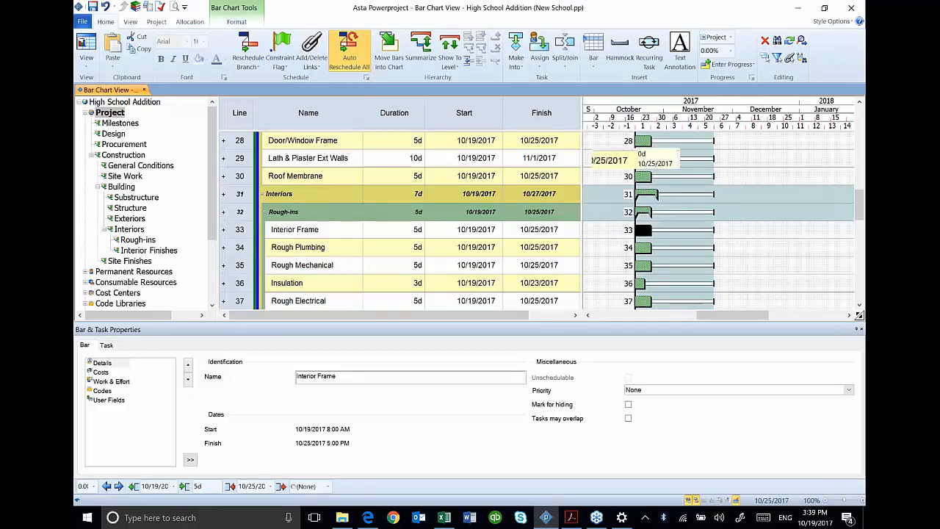
Link points partway along Interior Frame to the starts of Rough Plumbing on 10/24/2017 and Rough Mechanical on 10/20/2017
left_click_drag(673, 123, 806, 124)
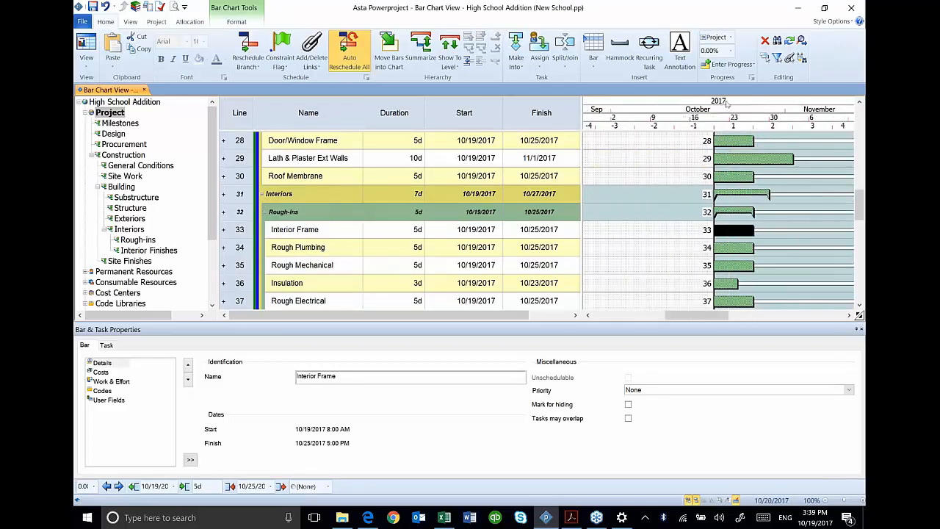
left_click_drag(659, 109, 565, 109)
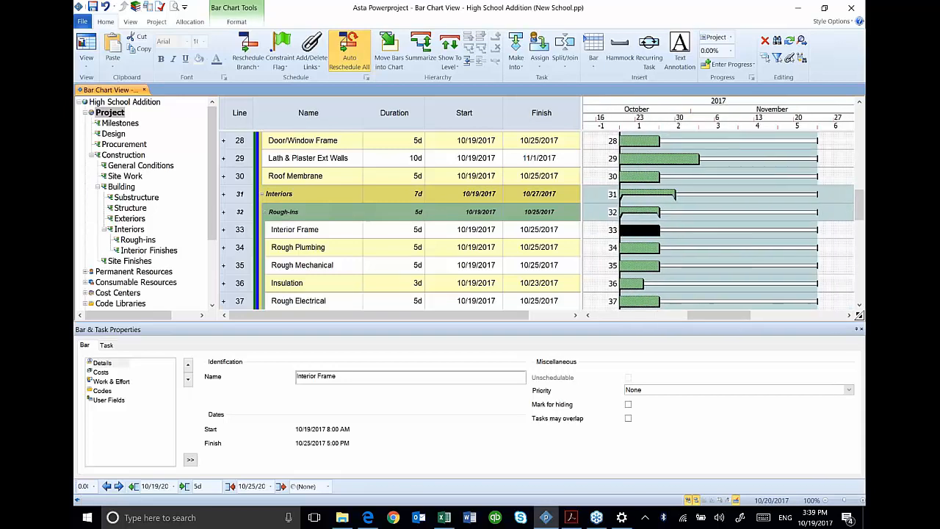
left_click_drag(632, 239, 635, 238)
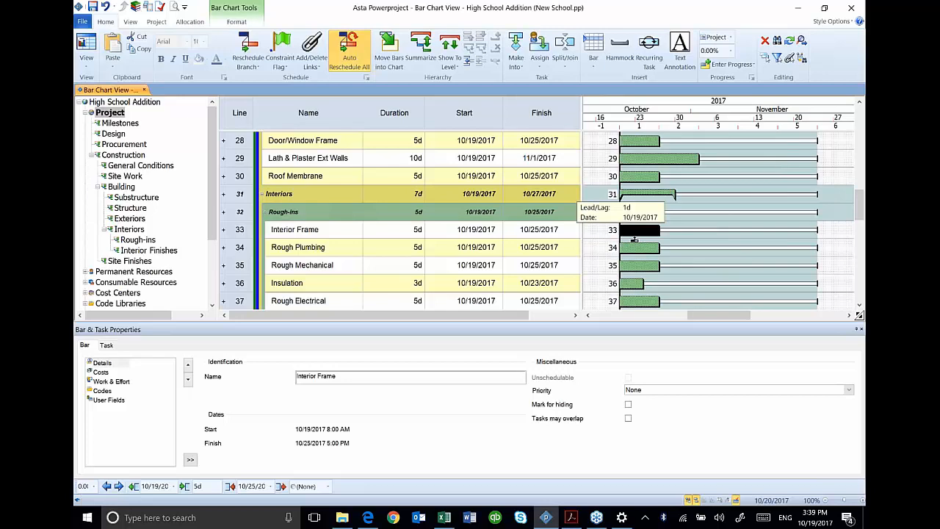
left_click_drag(634, 240, 623, 248)
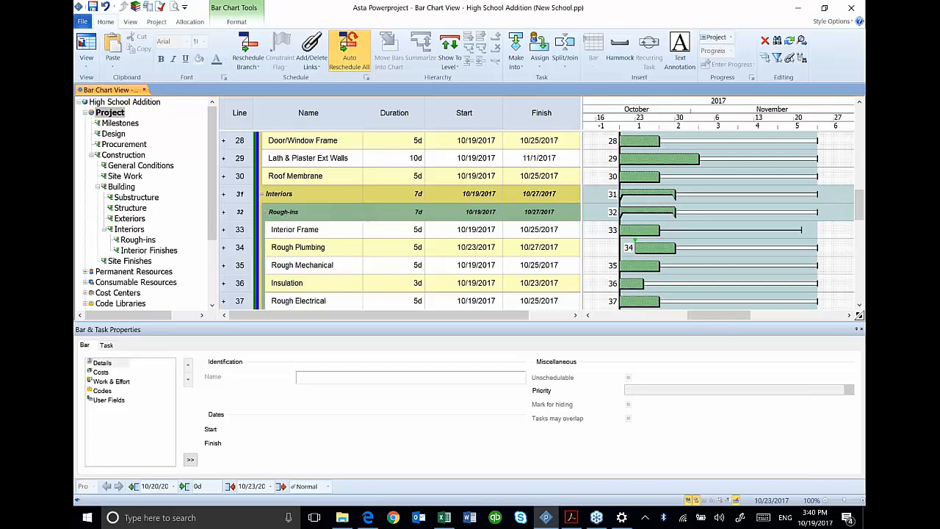
left_click_drag(637, 232, 622, 252)
left_click_drag(633, 235, 642, 242)
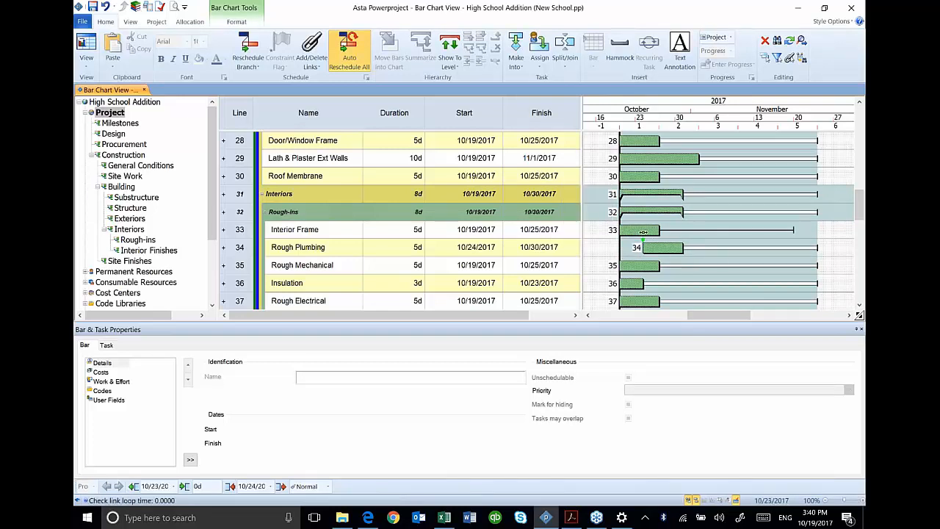
left_click_drag(630, 233, 624, 257)
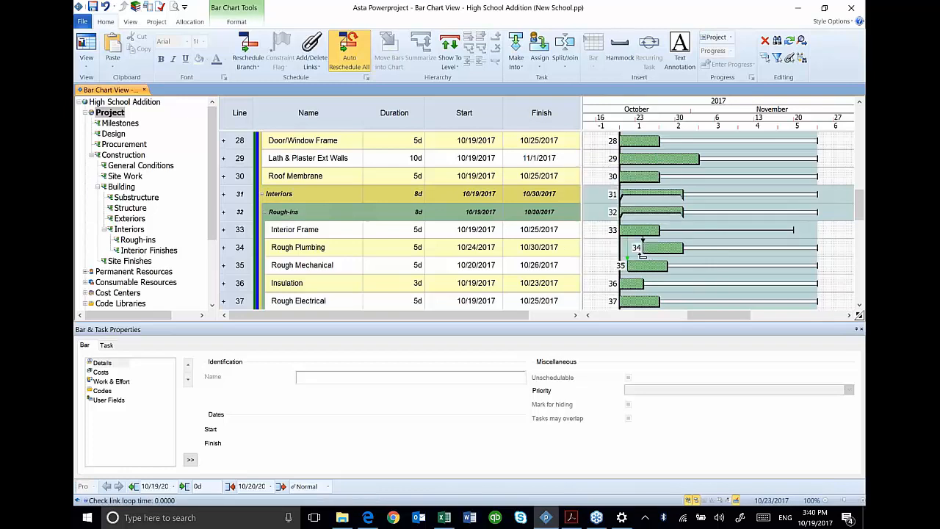
left_click(626, 247)
mouse_move(629, 238)
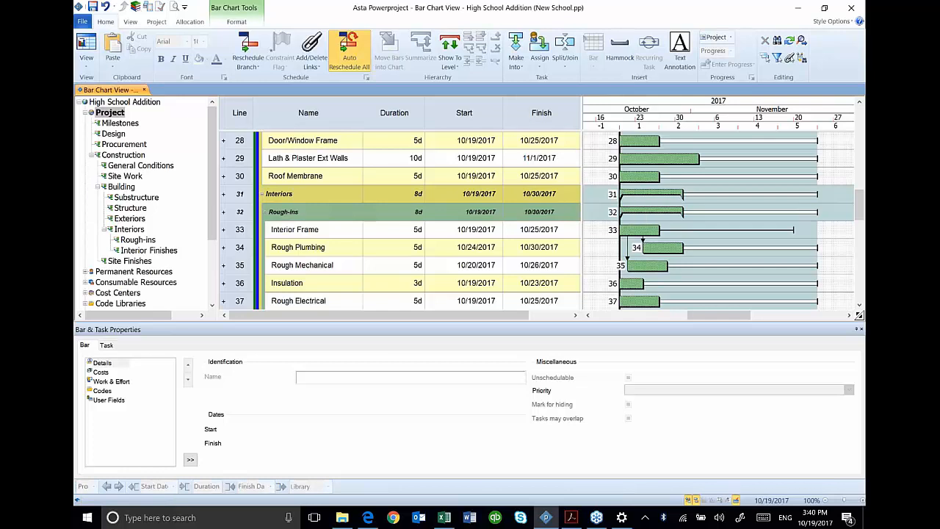
mouse_move(631, 243)
left_mouse_down()
mouse_move(643, 244)
mouse_move(623, 243)
left_mouse_up()
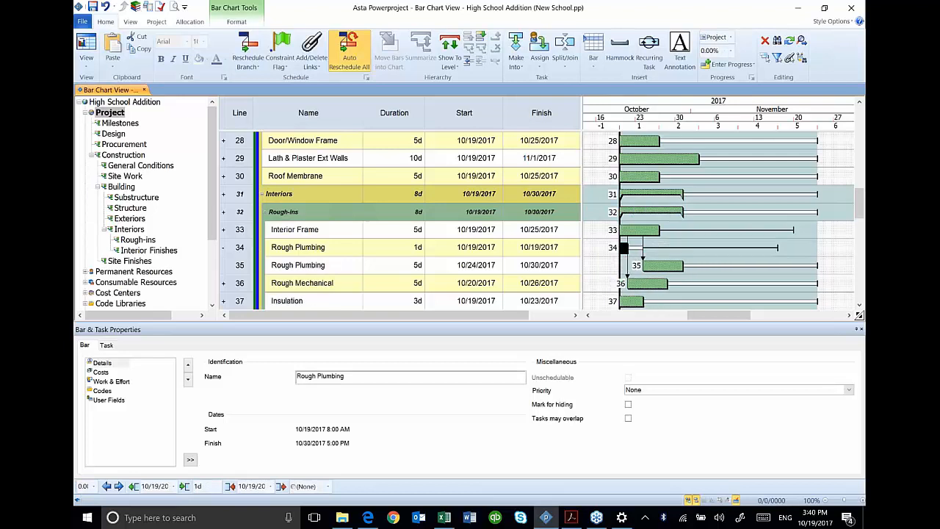
left_click(241, 248)
right_click(242, 248)
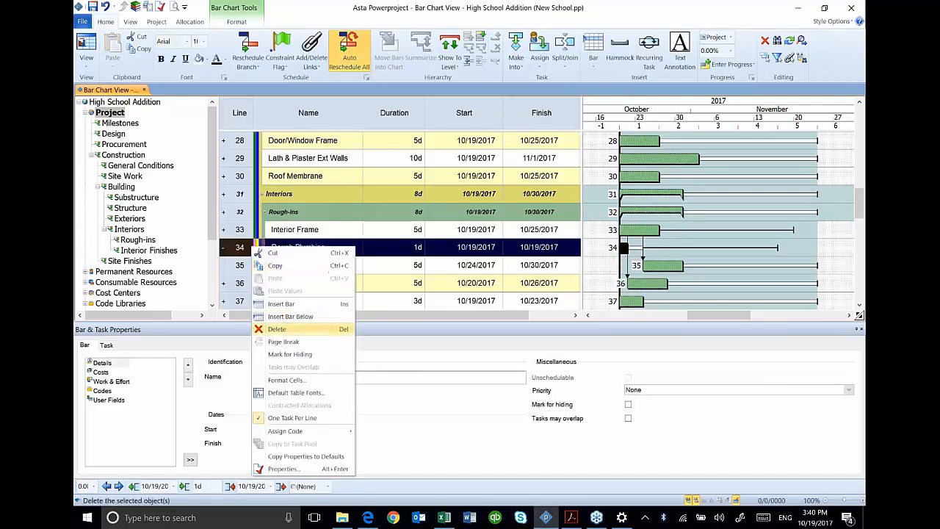
left_click(272, 267)
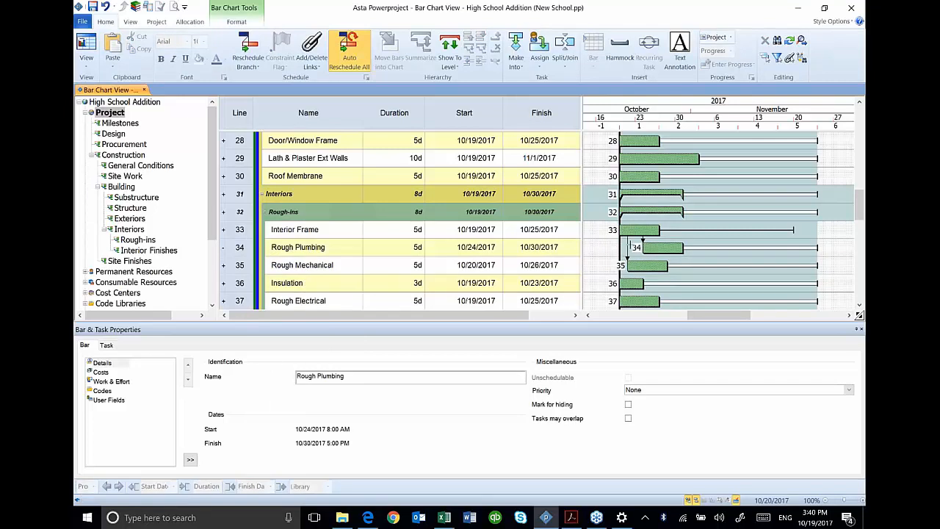
Change the Interior Frame link so Rough Mechanical starts on 10/23/2017, and link Interior Frame to Rough Electrical starting on 10/23/2017
left_click(629, 256)
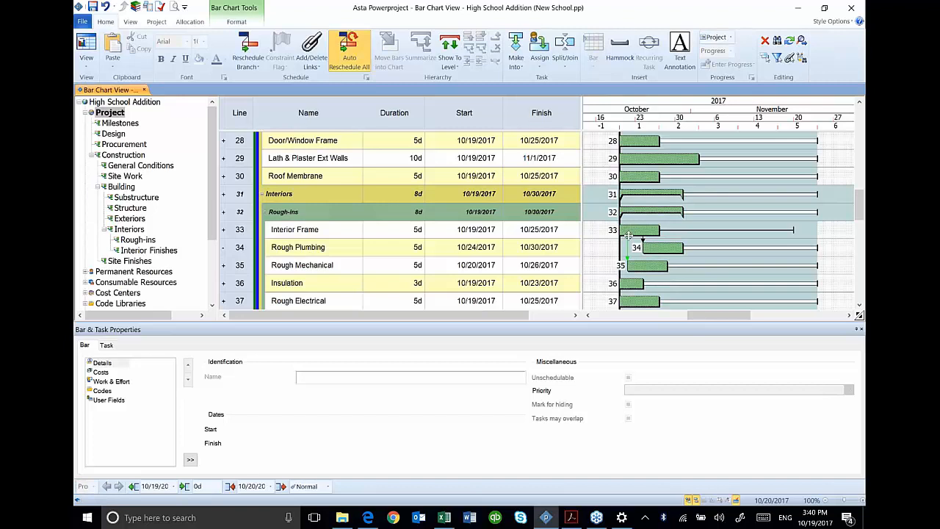
key("Delete")
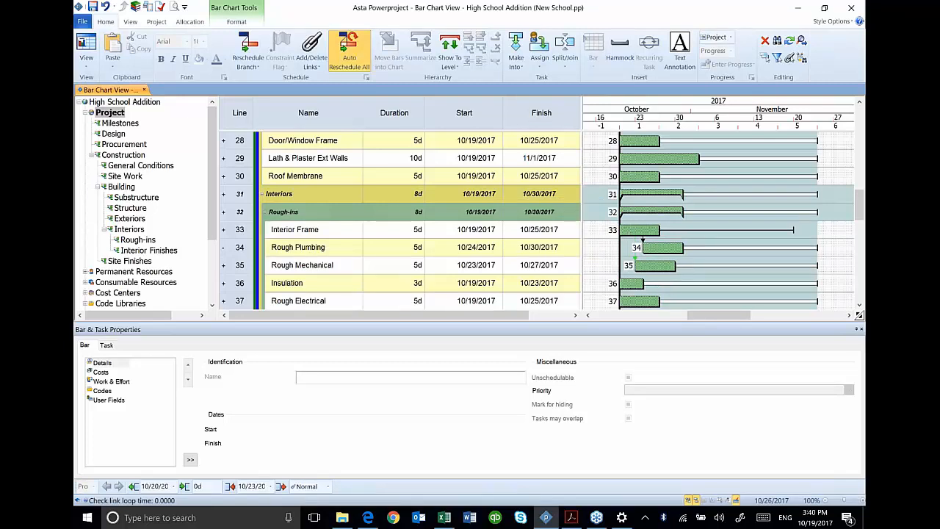
mouse_move(633, 237)
left_mouse_down()
mouse_move(623, 295)
mouse_move(623, 234)
left_mouse_up()
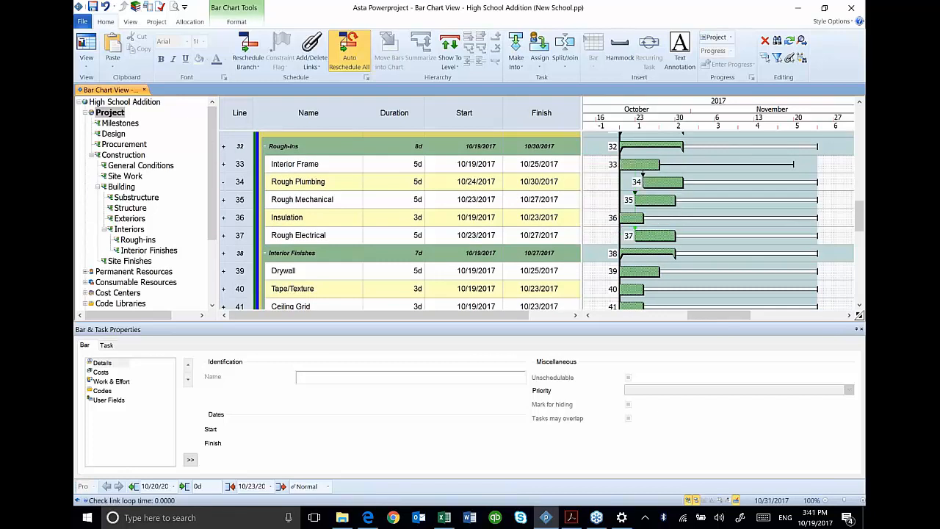
Link the finish of Interior Frame to the start of Insulation under Rough-ins
left_click_drag(661, 184, 730, 184)
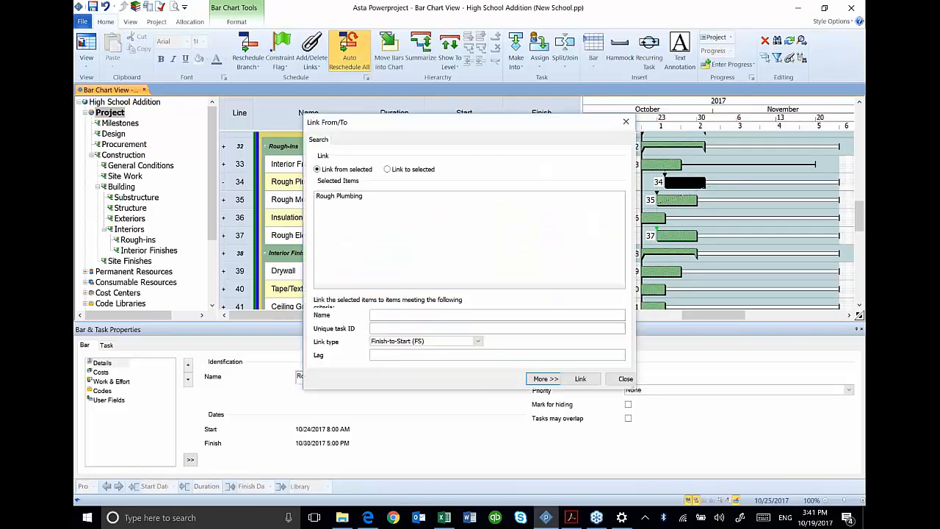
left_click(625, 378)
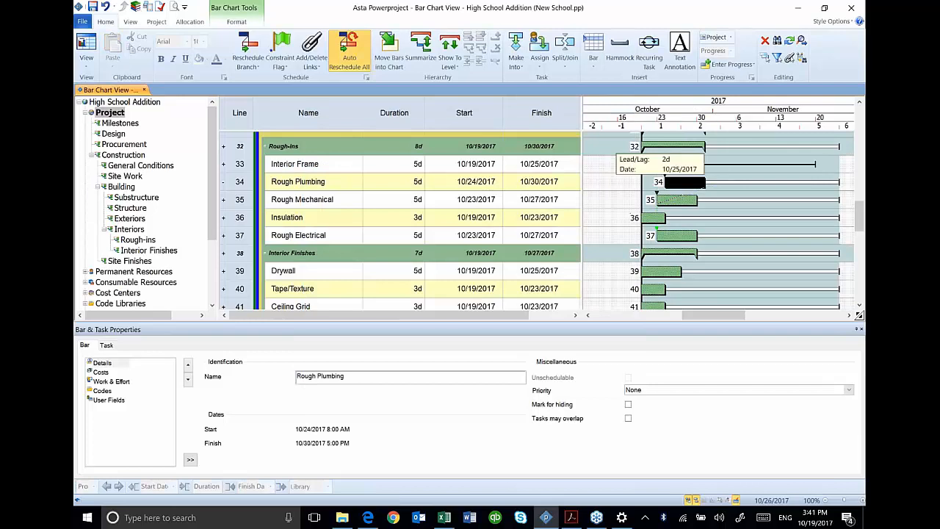
left_click_drag(681, 165, 645, 214)
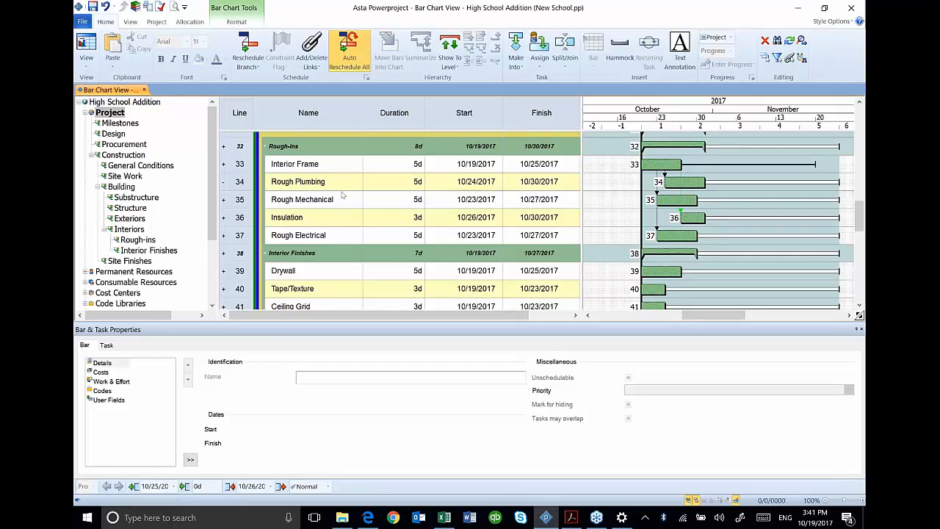
left_click(709, 227)
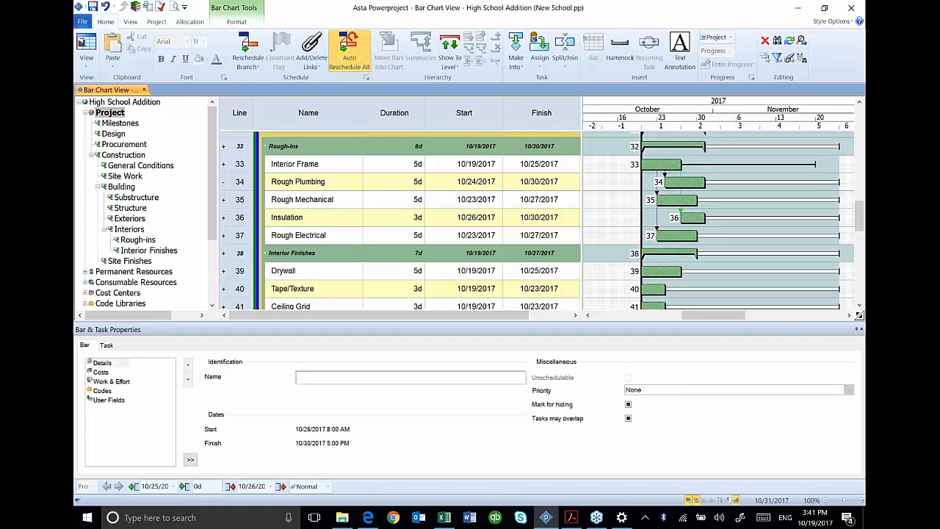
Set up finish-to-start links into the Insulation task as the selected item and search for tasks named *rough*
double_click(707, 222)
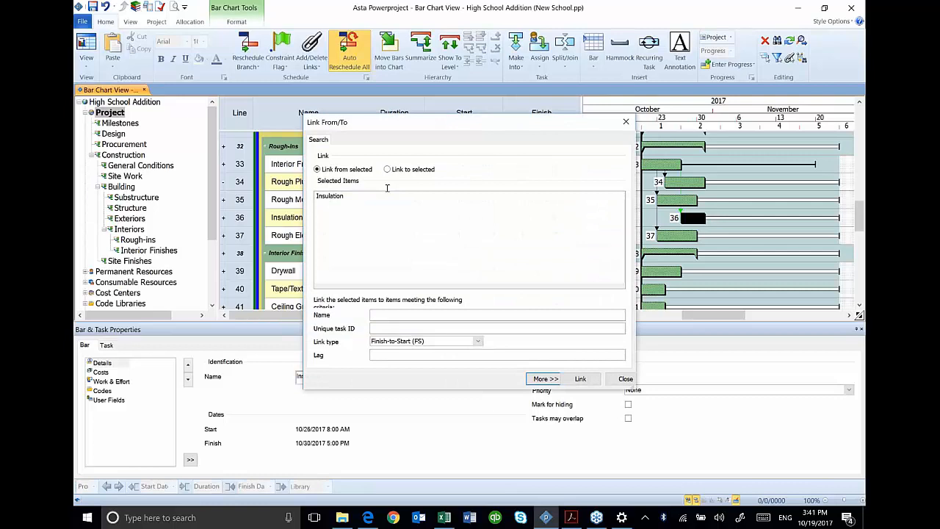
left_click_drag(378, 123, 228, 257)
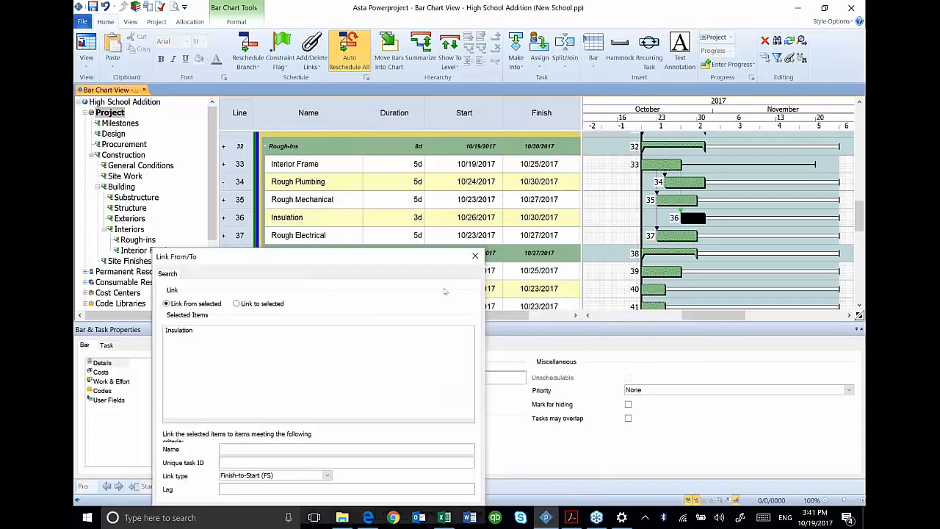
left_click_drag(309, 258, 285, 185)
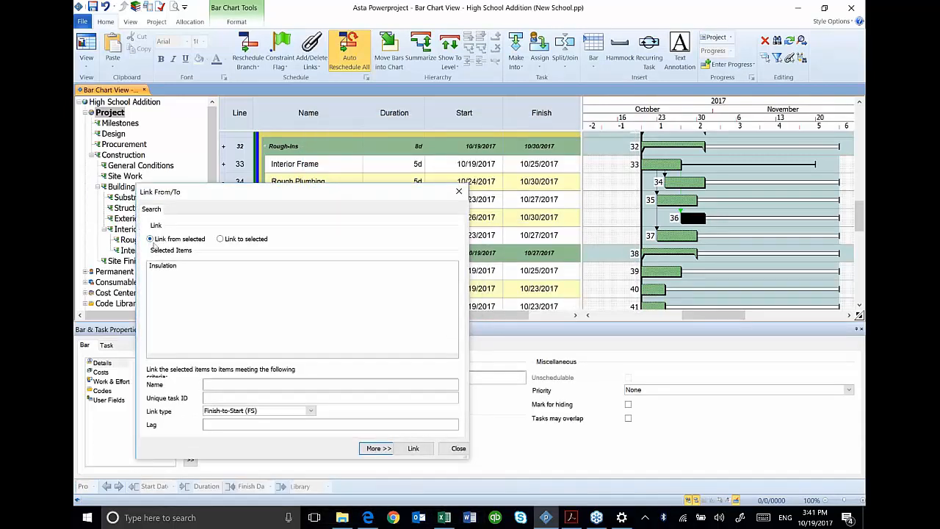
left_click(222, 239)
left_click(221, 384)
left_click(331, 385)
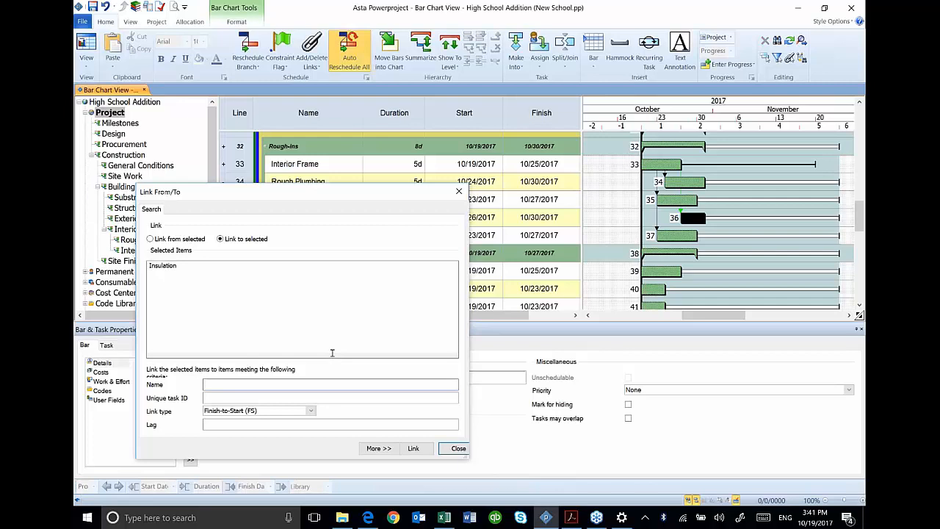
type("*rough*")
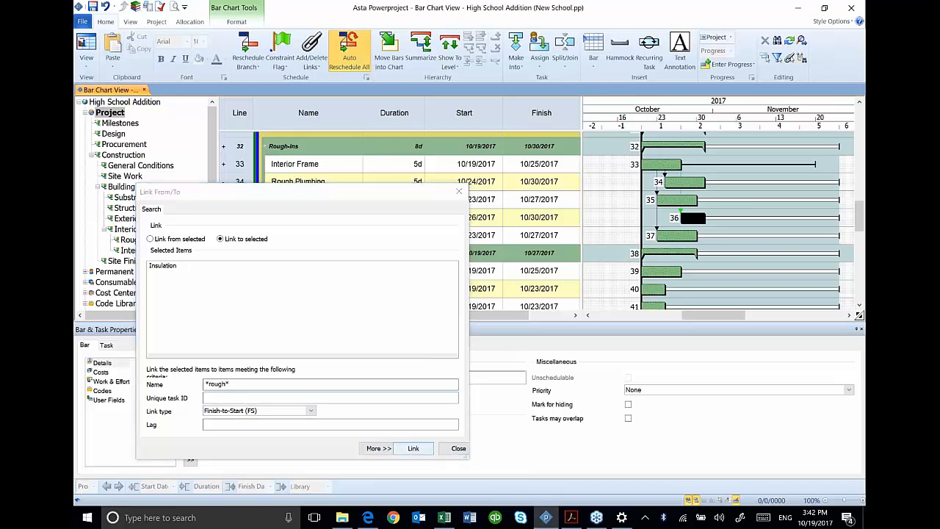
left_click(411, 449)
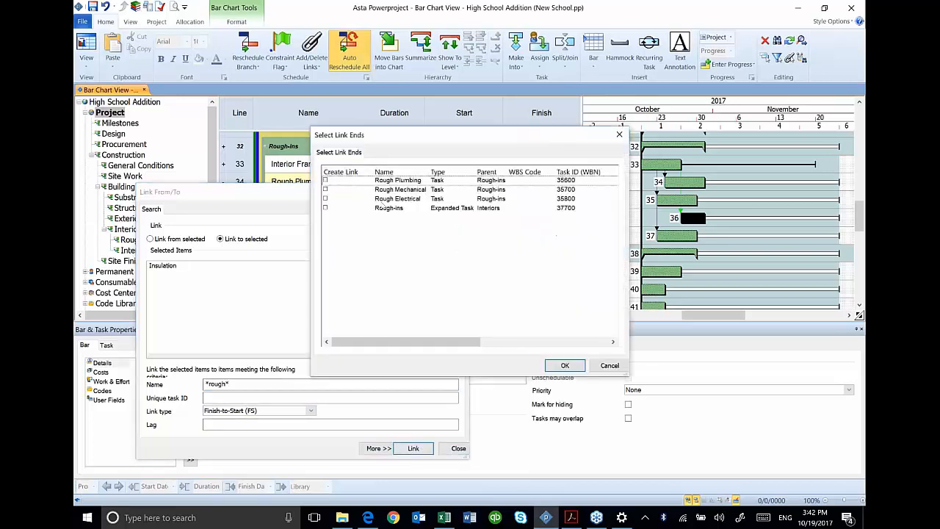
Create the links from Rough Plumbing, Rough Mechanical and Rough Electrical to Insulation, leaving out the Rough-ins summary
left_click(328, 183)
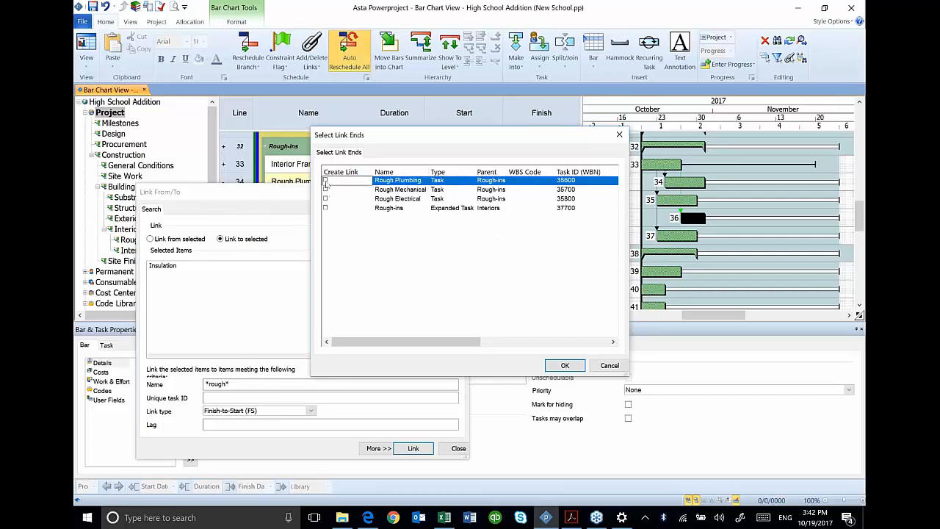
left_click(326, 190)
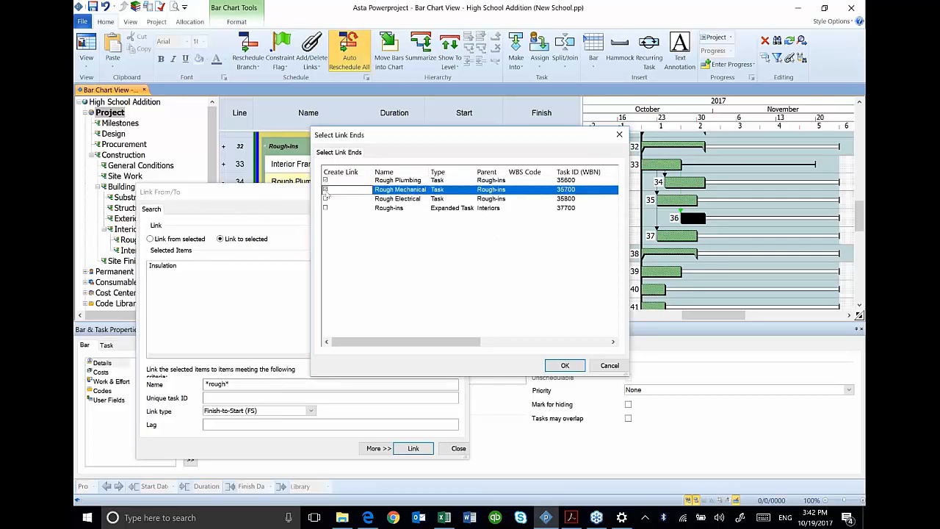
left_click(326, 198)
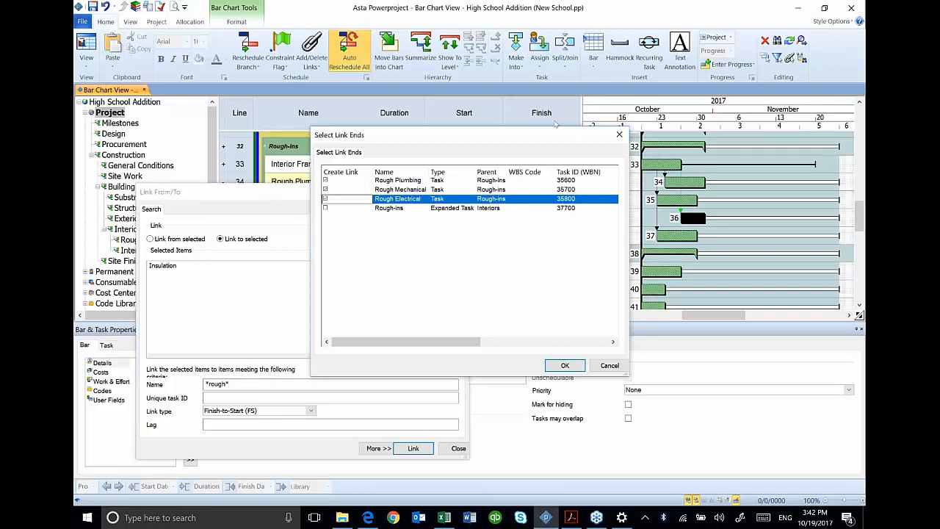
left_click_drag(547, 135, 368, 247)
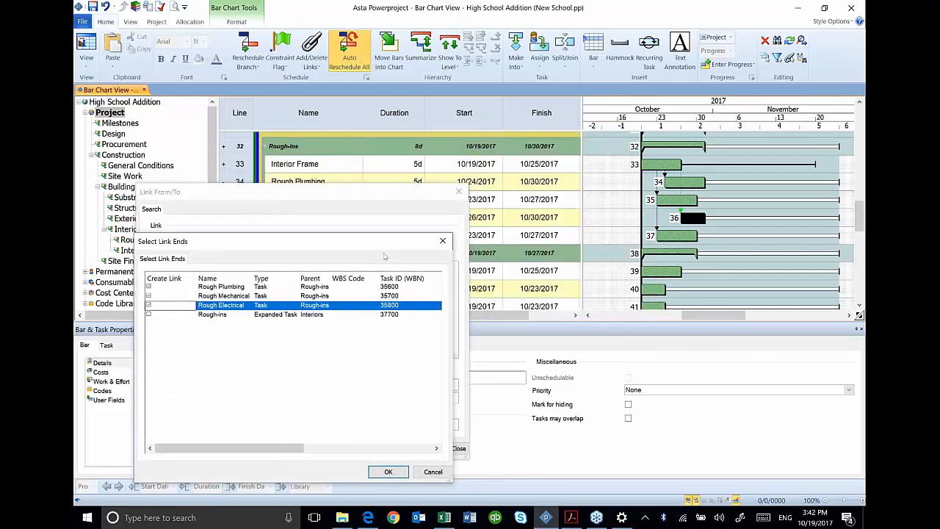
left_click(374, 476)
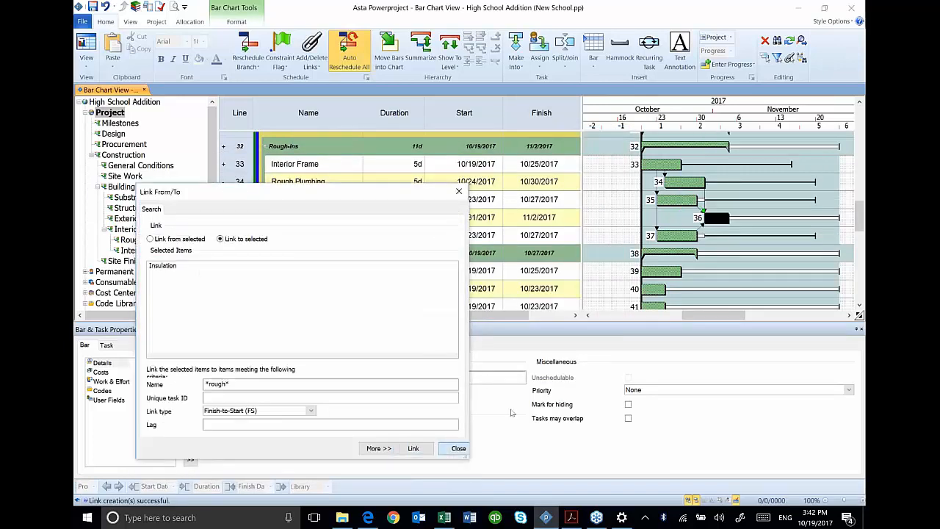
left_click(459, 448)
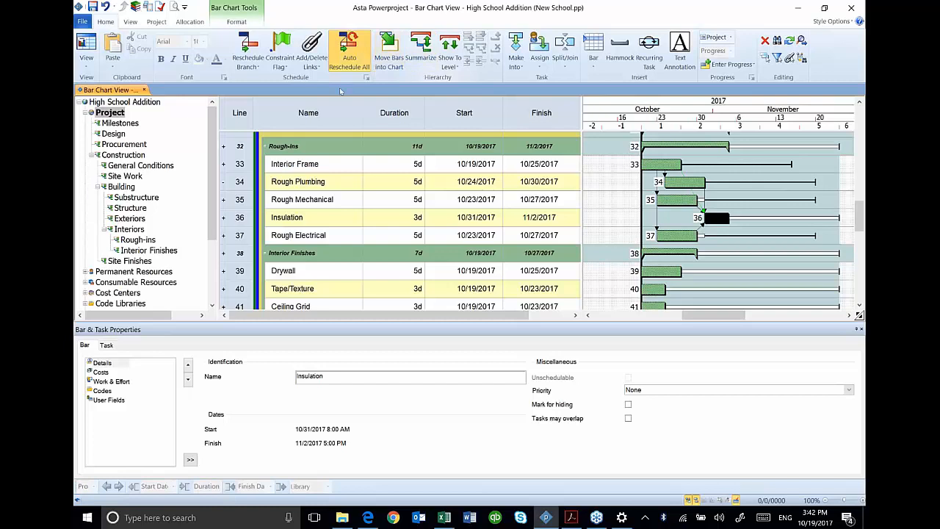
Enable Link Tasks Mode and link Insulation to Drywall under Interior Finishes
left_click(311, 55)
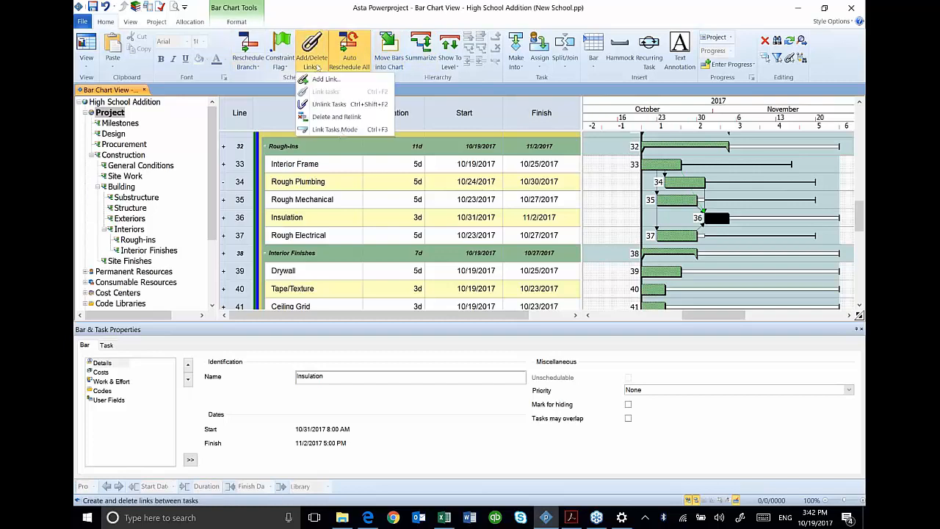
left_click(339, 130)
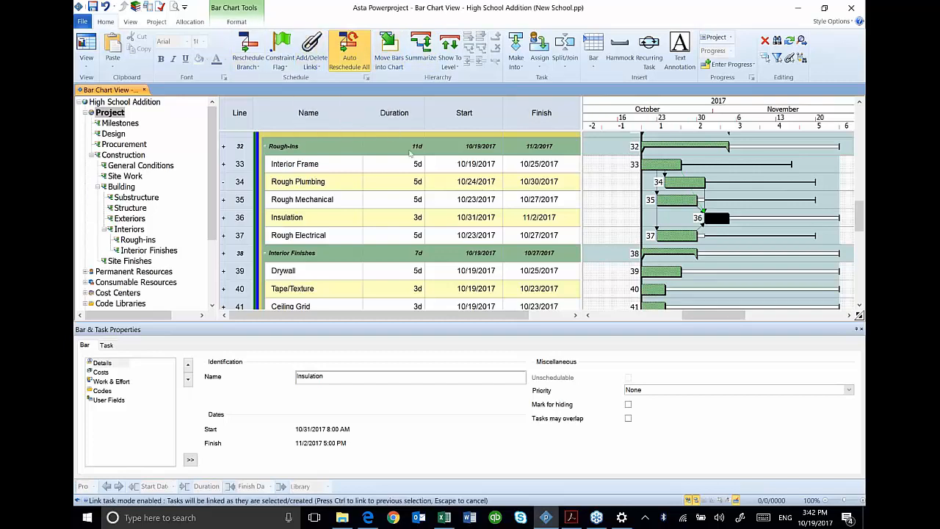
scroll(754, 250, "down", 3)
scroll(757, 252, "down", 3)
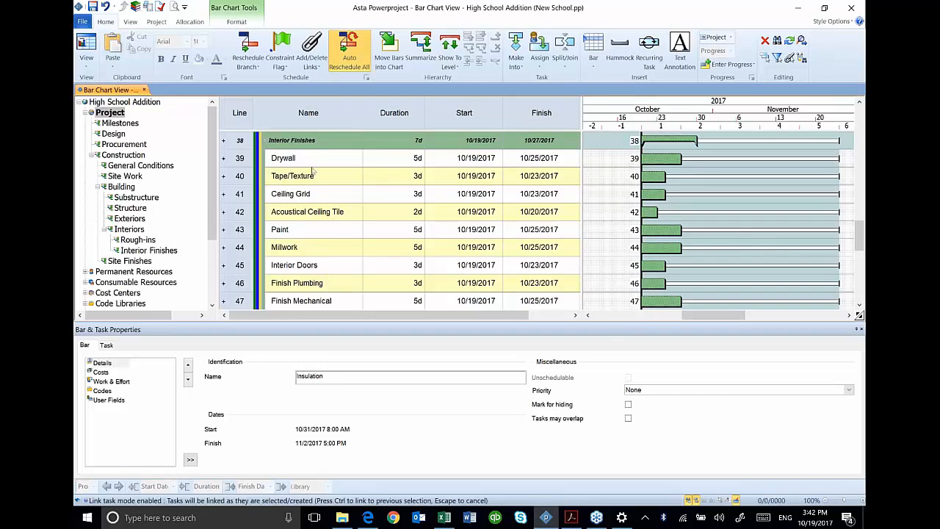
left_click(666, 156)
left_click_drag(667, 157, 753, 158)
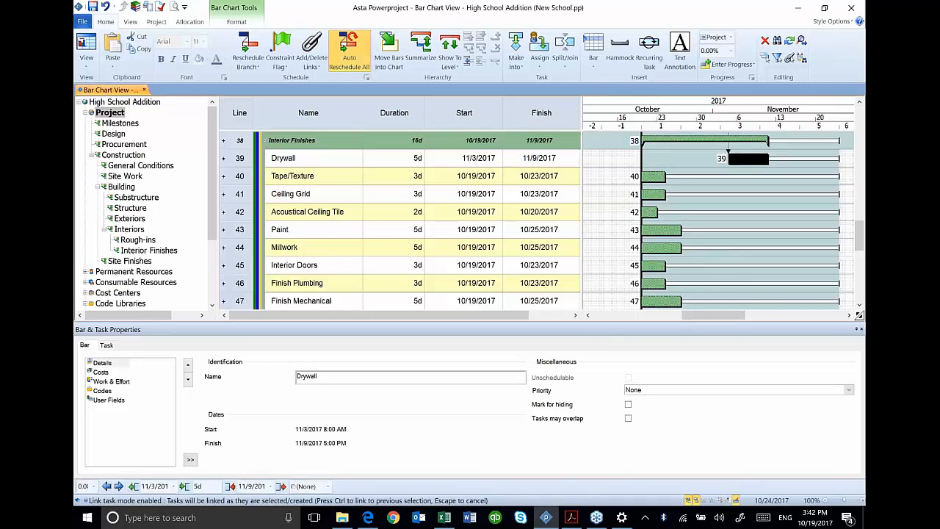
Continue the link chain from Drywall to Tape/Texture, Paint and Ceiling Grid in that order
left_click(654, 176)
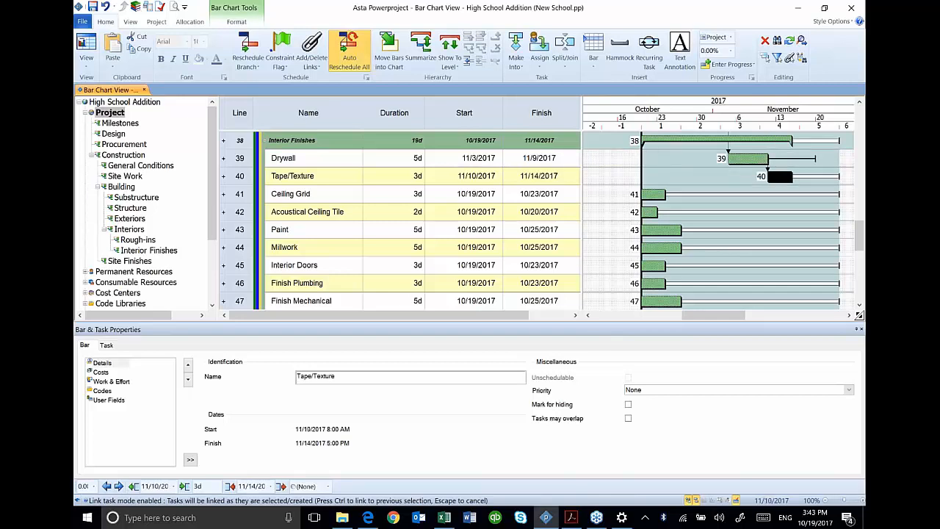
left_click_drag(784, 178, 785, 184)
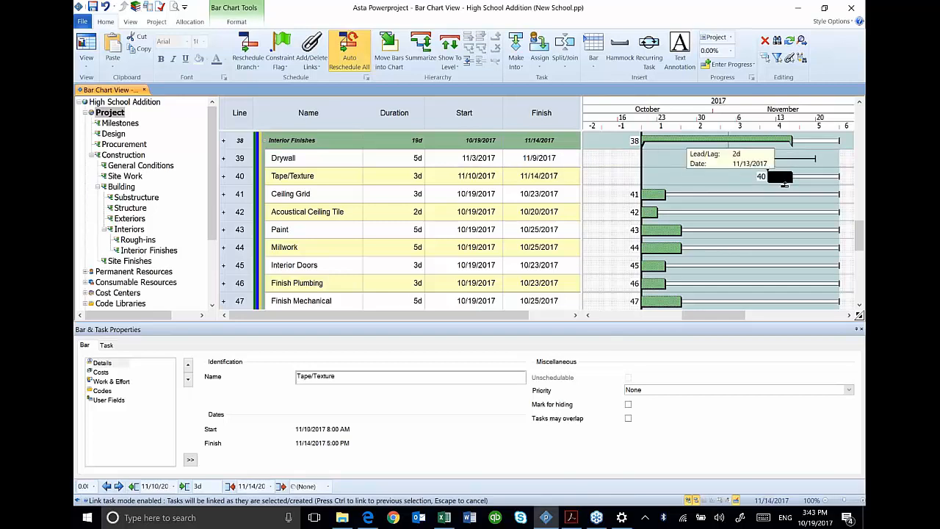
left_click_drag(785, 184, 784, 184)
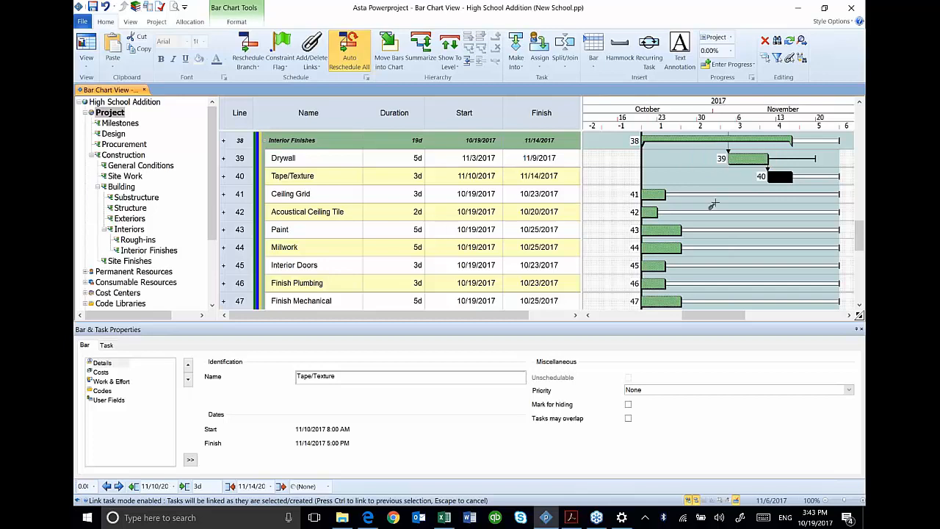
left_click(657, 230)
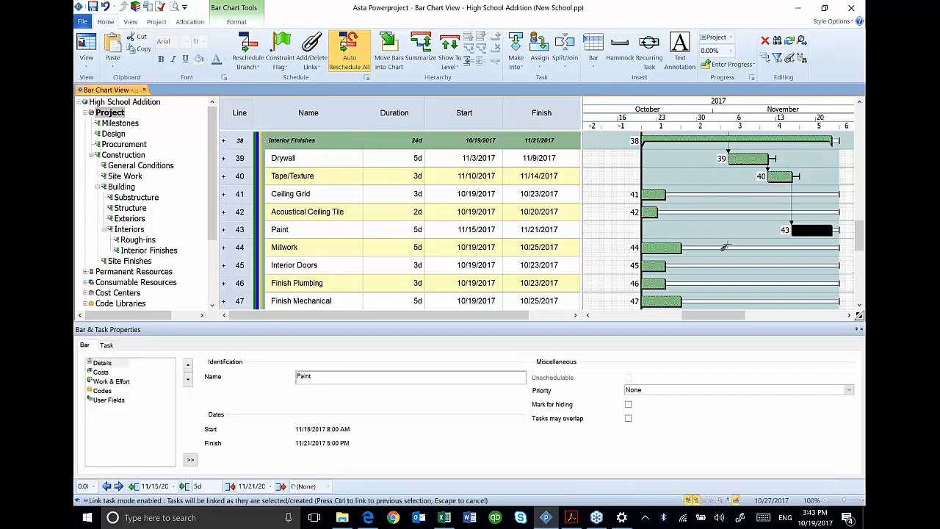
scroll(724, 247, "down", 1)
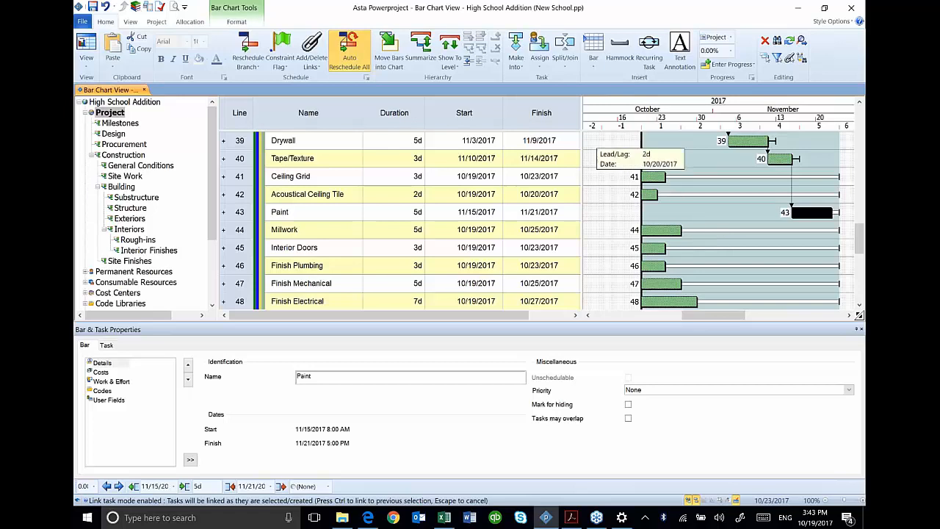
left_click(650, 175)
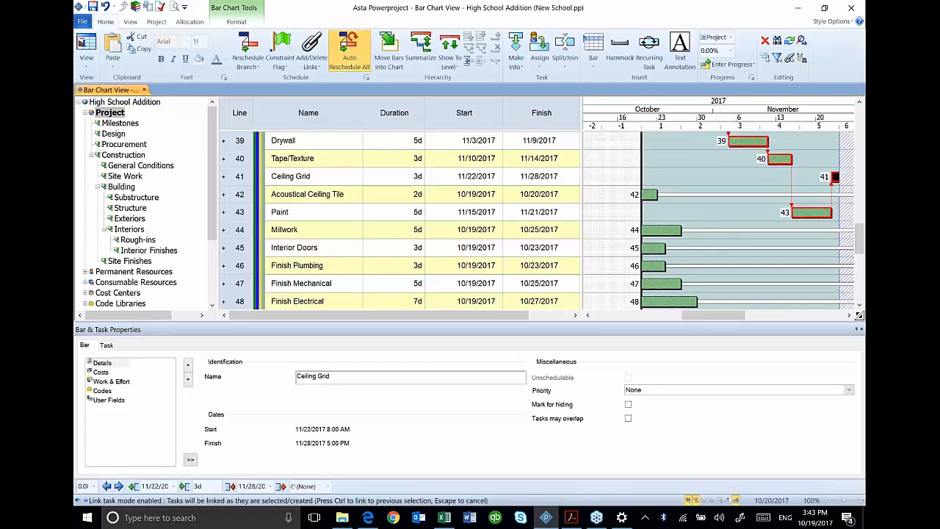
Extend the chain from Ceiling Grid to Finish Mechanical, Acoustical Ceiling Tile and Flooring in that order
left_click_drag(704, 126, 666, 127)
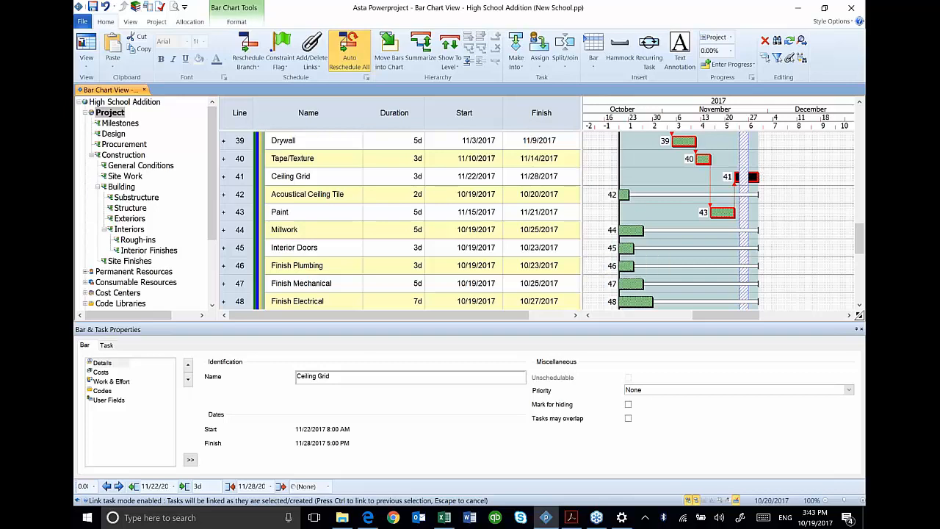
left_click(630, 284)
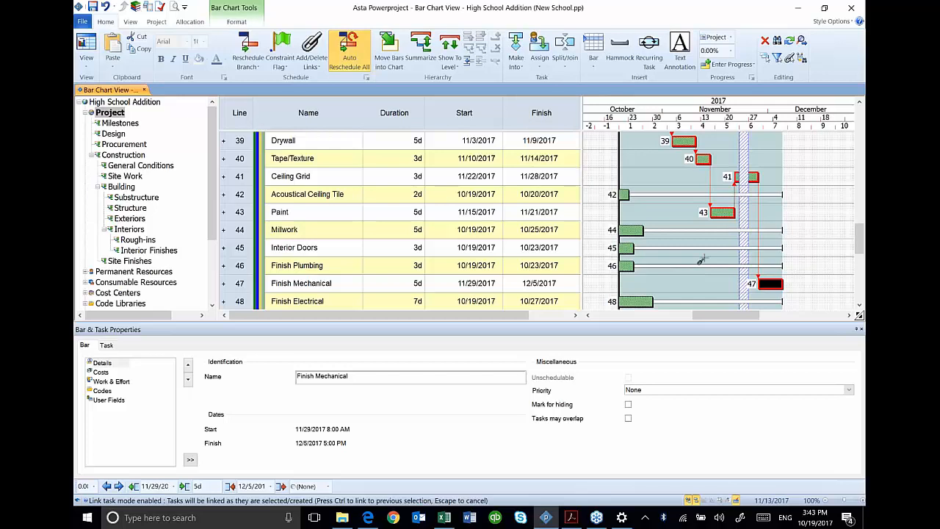
left_click(623, 194)
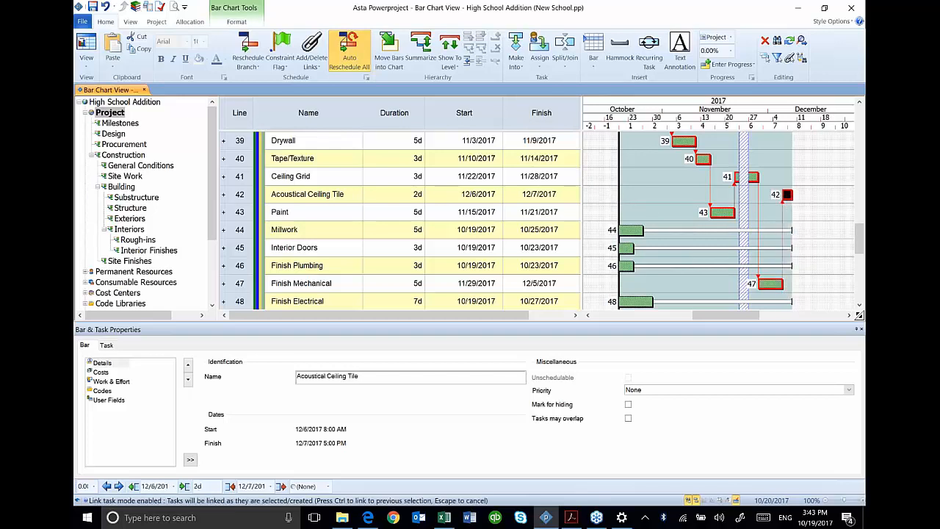
scroll(678, 252, "down", 2)
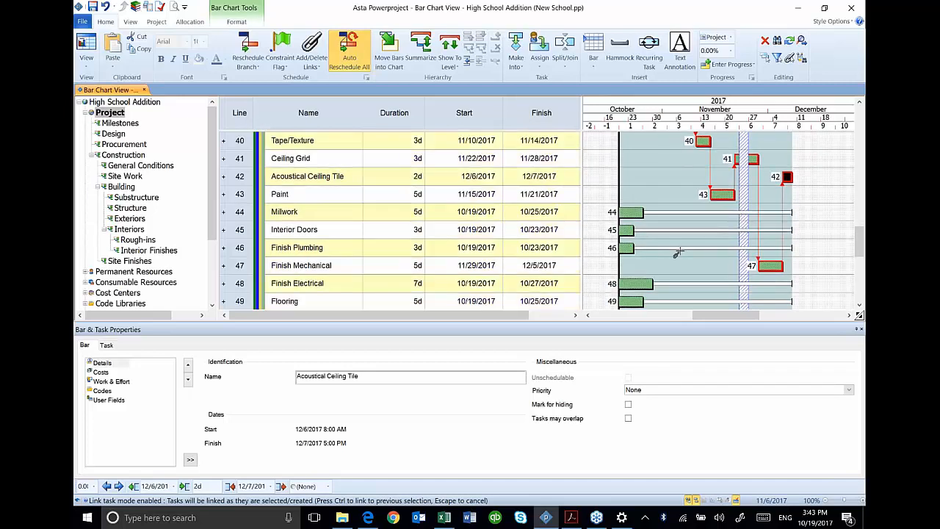
left_click(625, 284)
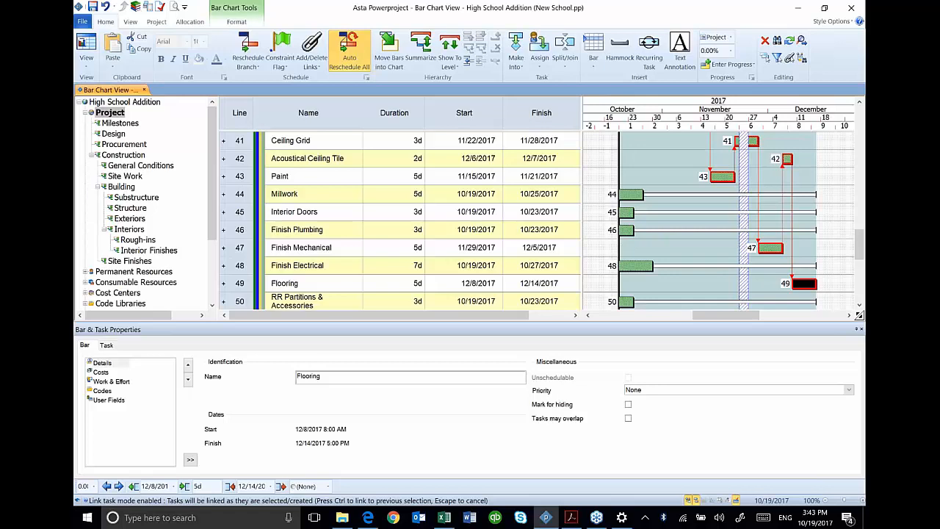
Extend the chain from Flooring to Millwork, Interior Doors and Test & Balance in that order
left_click(627, 194)
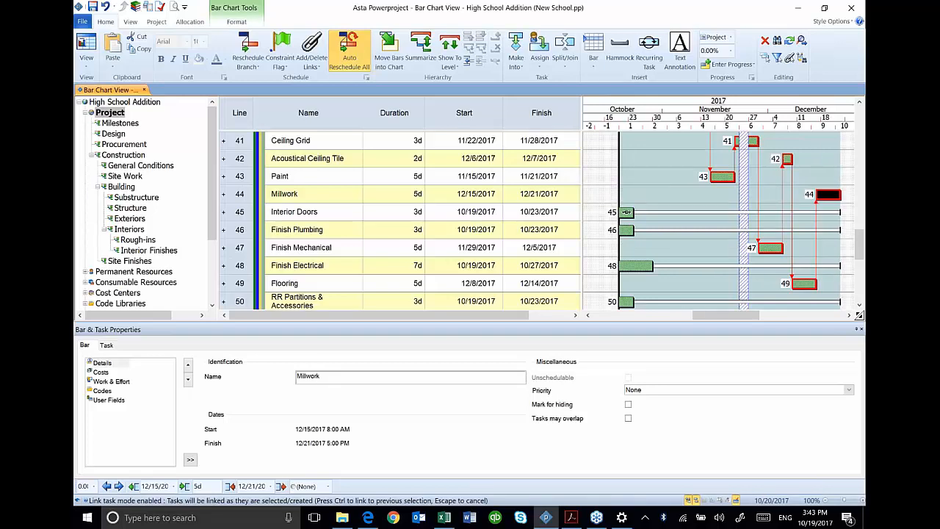
left_click(626, 212)
scroll(676, 266, "down", 1)
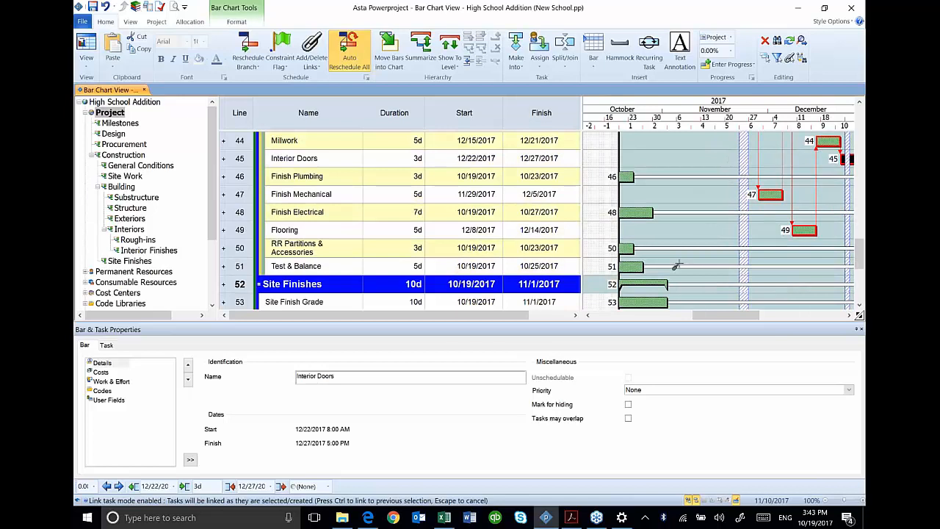
left_click(632, 265)
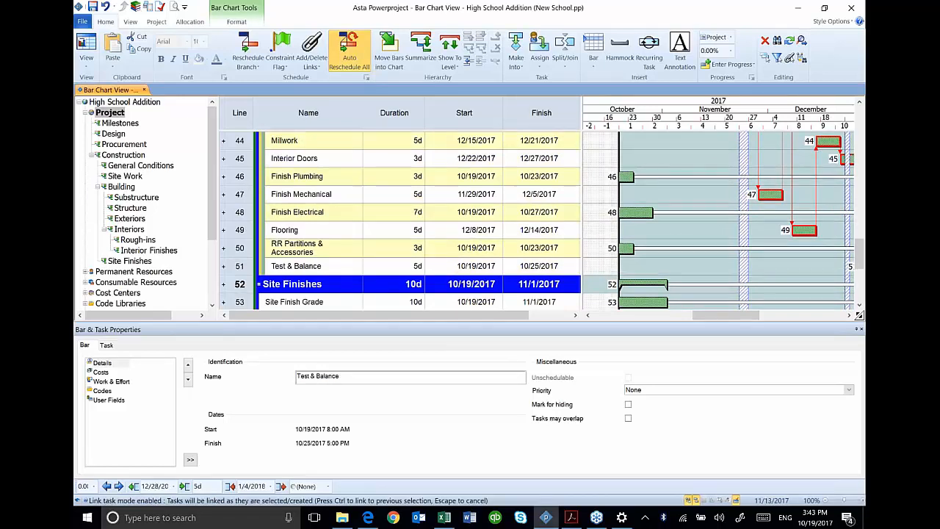
Review the Interior Finishes bars and links from Drywall through Test & Balance on a compressed timeline
left_click_drag(741, 123, 695, 124)
scroll(777, 244, "up", 3)
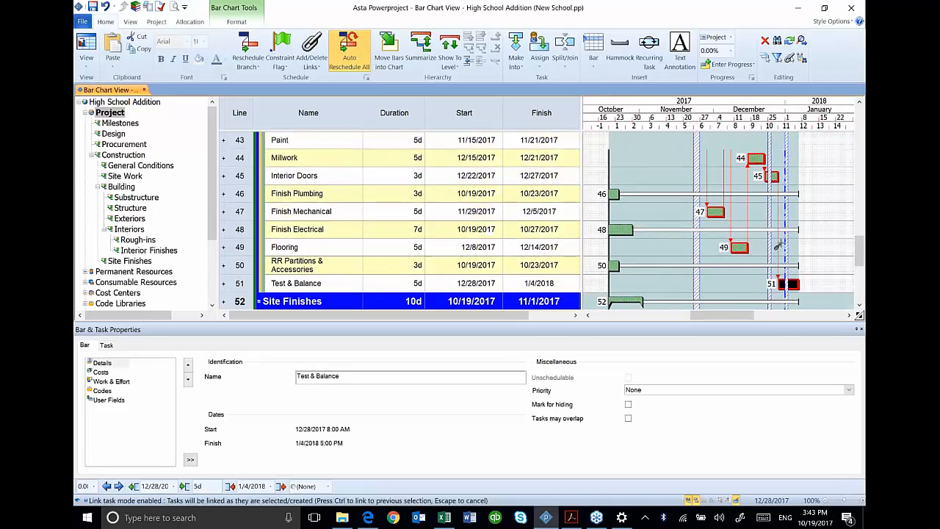
scroll(777, 244, "down", 1)
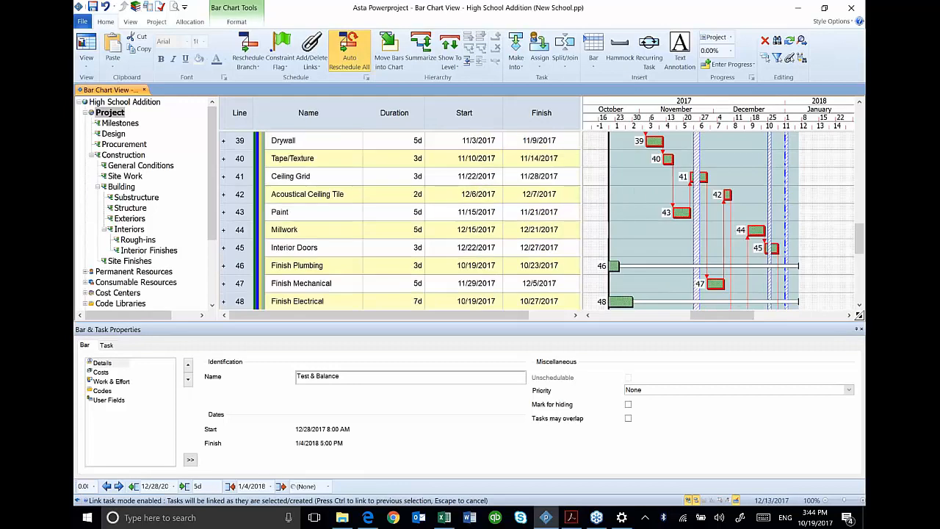
scroll(814, 215, "down", 1)
scroll(814, 215, "down", 1)
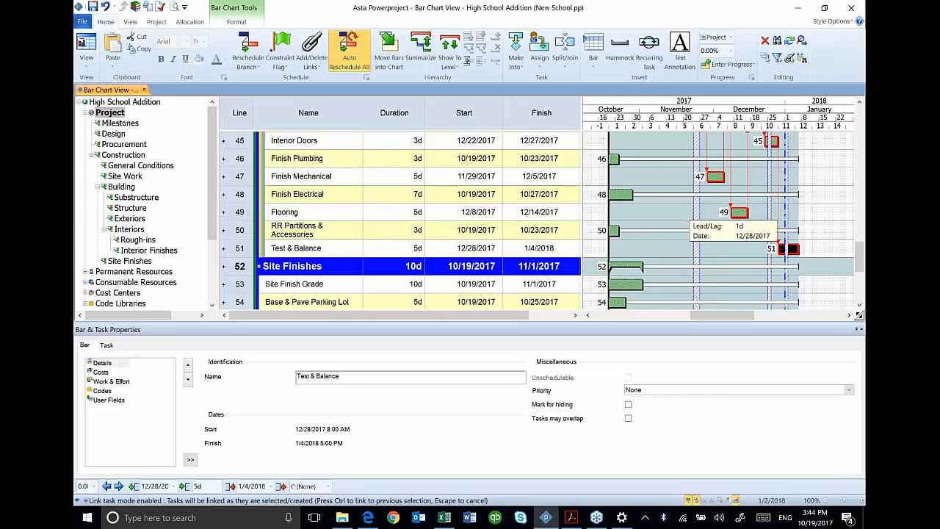
left_click(478, 180)
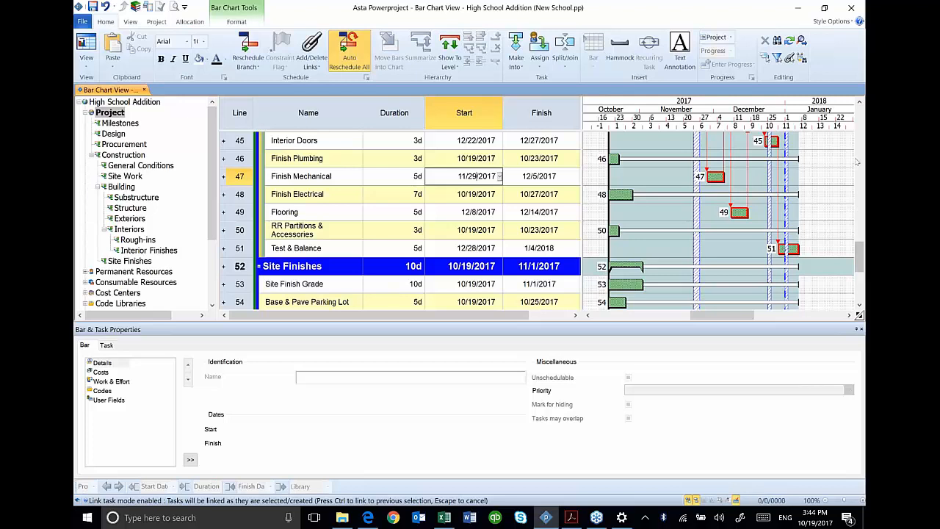
left_click(859, 103)
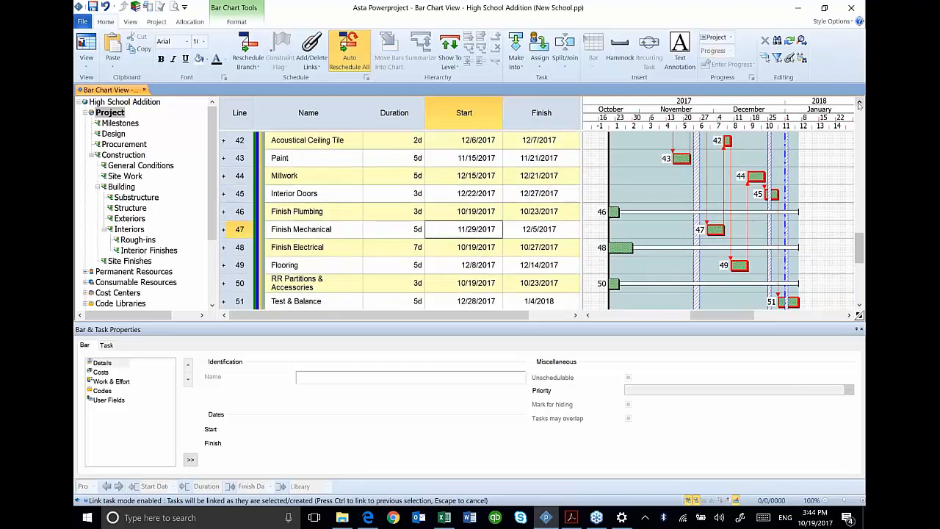
Link Ceiling Grid to Finish Electrical and end that link chain
left_click(859, 104)
left_click(859, 104)
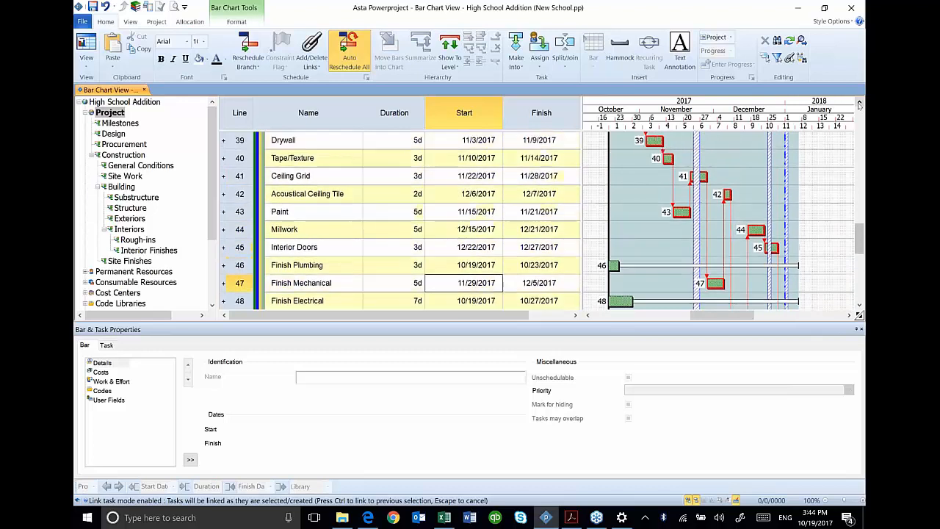
left_click(703, 177)
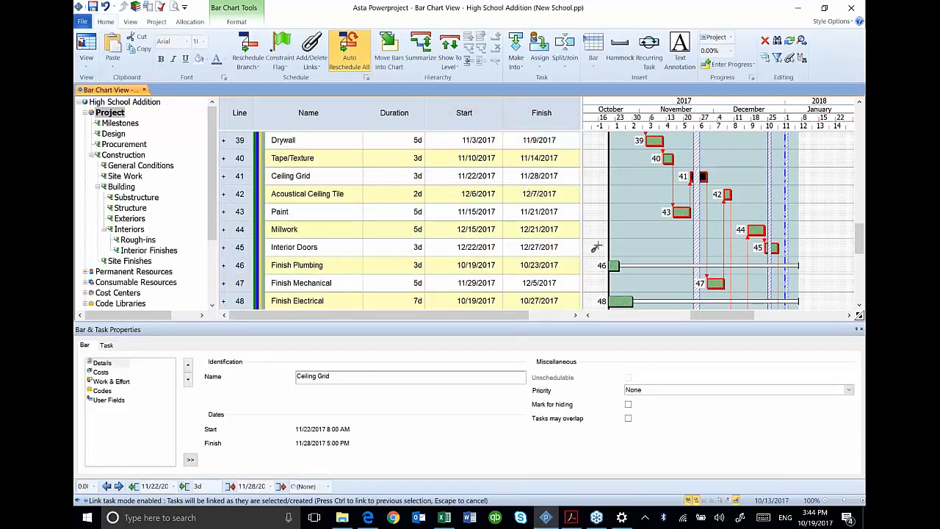
scroll(597, 247, "down", 2)
left_click(624, 264)
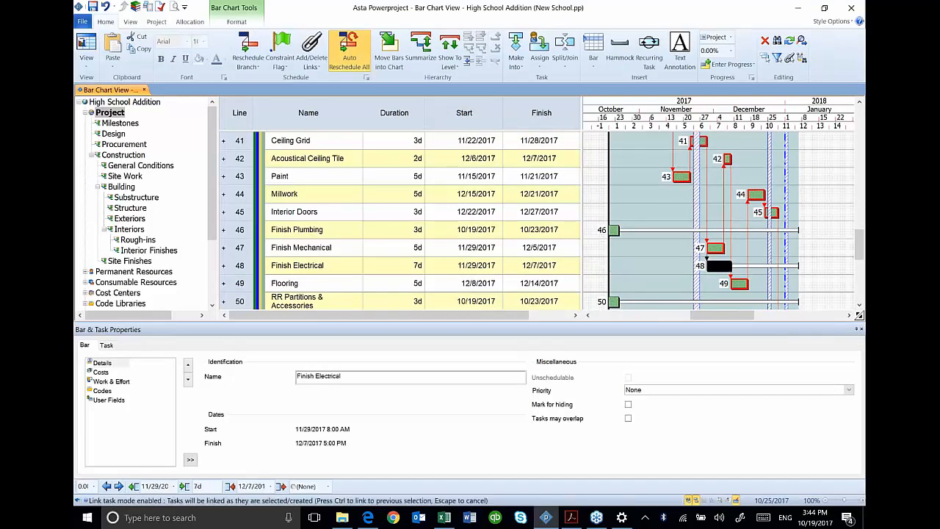
left_click(303, 143)
left_click(302, 144)
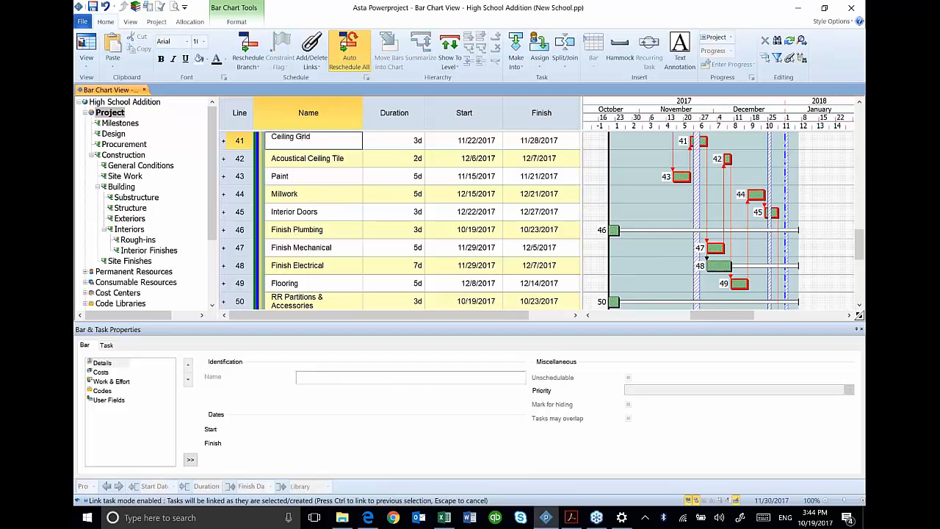
Link Finish Electrical to Acoustical Ceiling Tile and end that link chain
left_click(714, 266)
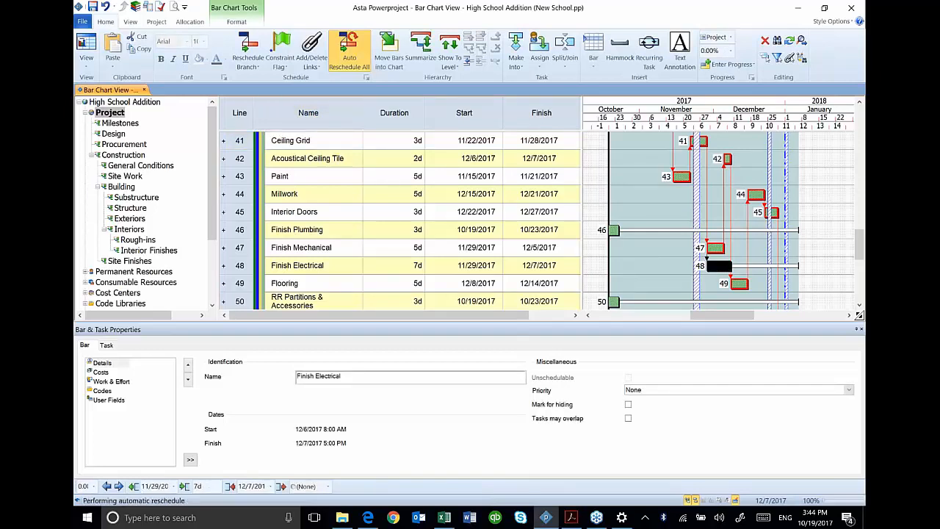
left_click(727, 158)
left_click(479, 178)
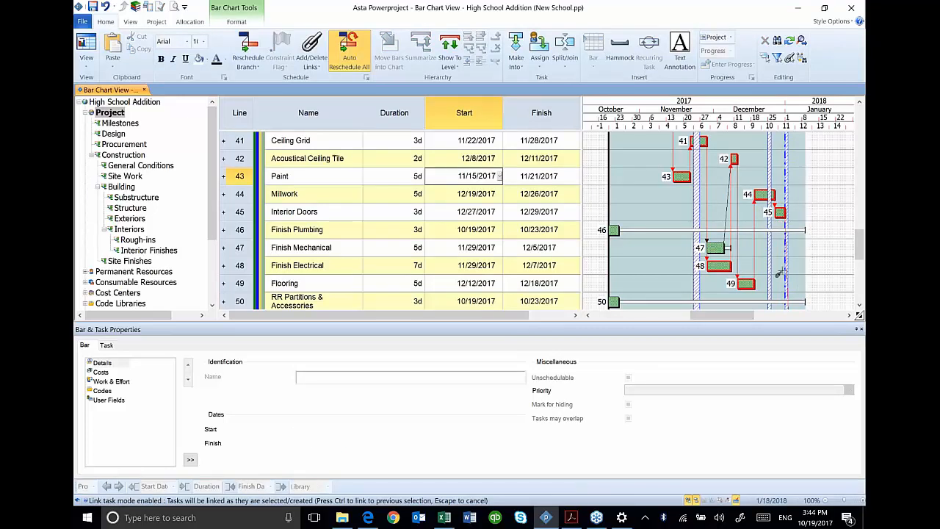
Link Flooring to Finish Plumbing, RR Partitions & Accessories and Test & Balance in that order
scroll(816, 264, "down", 2)
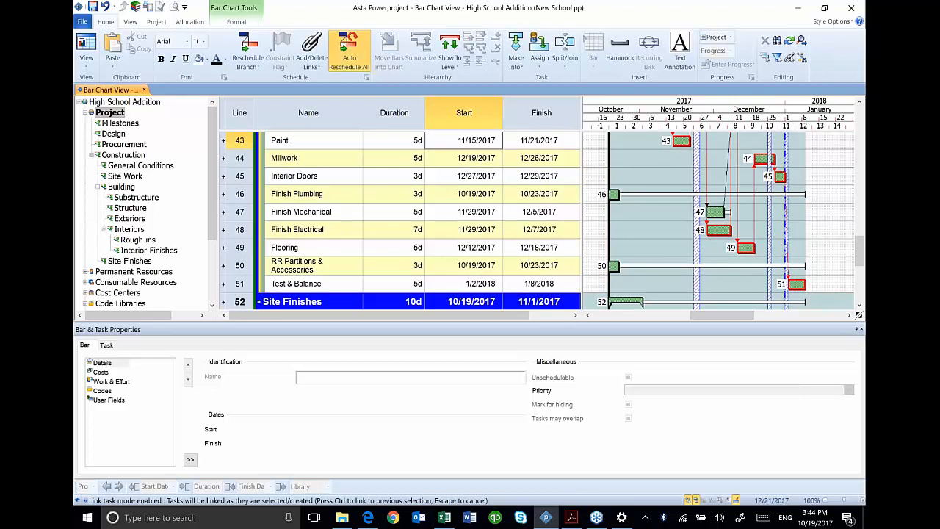
left_click(746, 248)
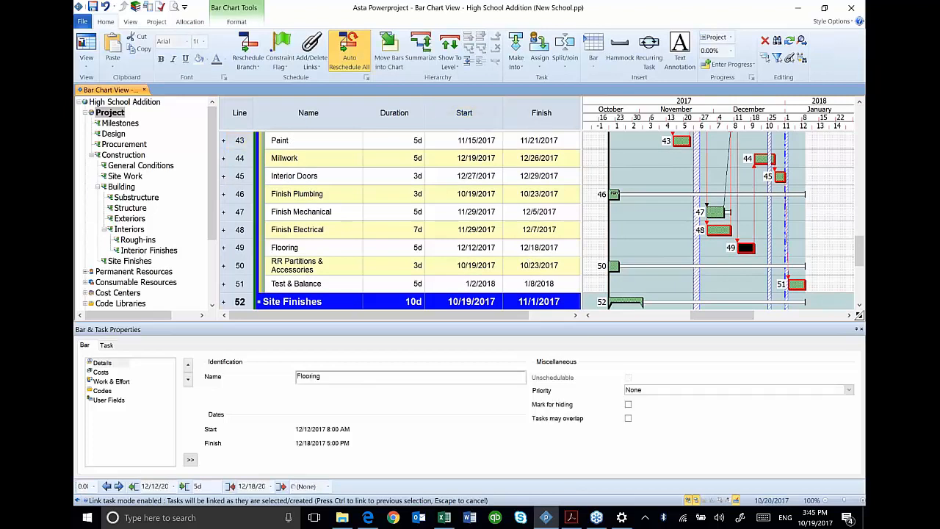
left_click_drag(613, 194, 759, 194)
left_click(613, 266)
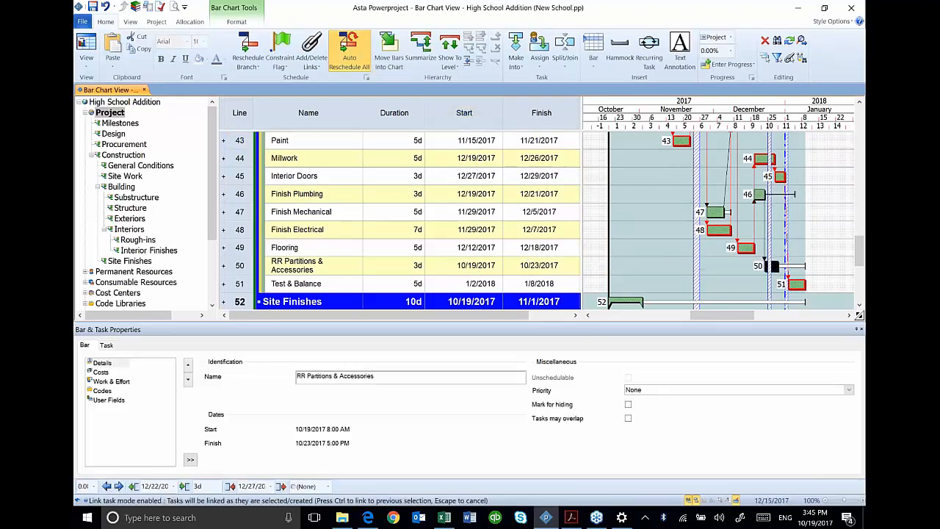
left_click(797, 284)
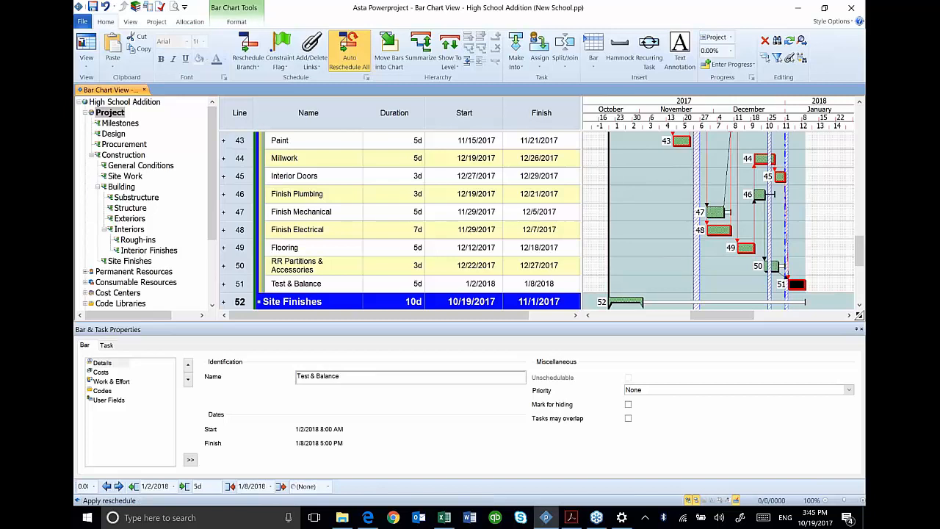
Turn off Link Tasks Mode and link Site Finish Grade to Base & Pave Parking Lot under Site Finishes
scroll(733, 210, "down", 2)
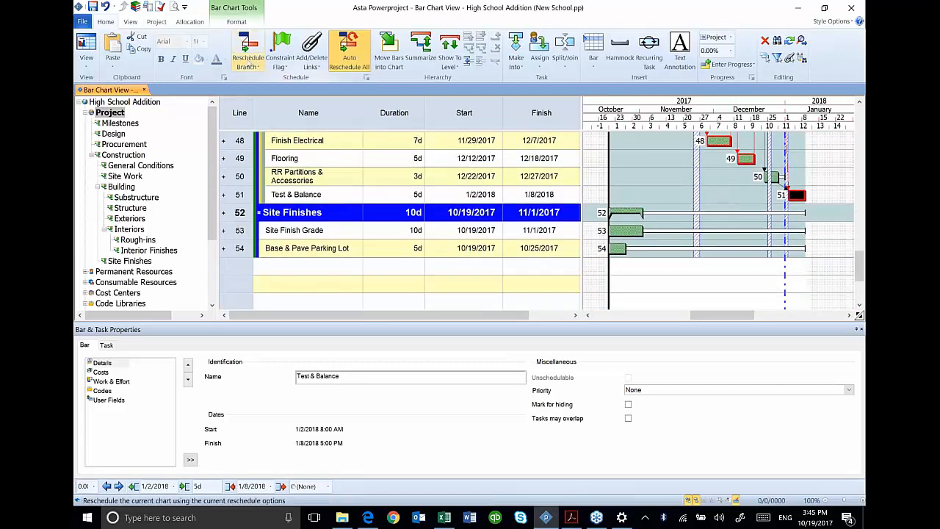
left_click(249, 65)
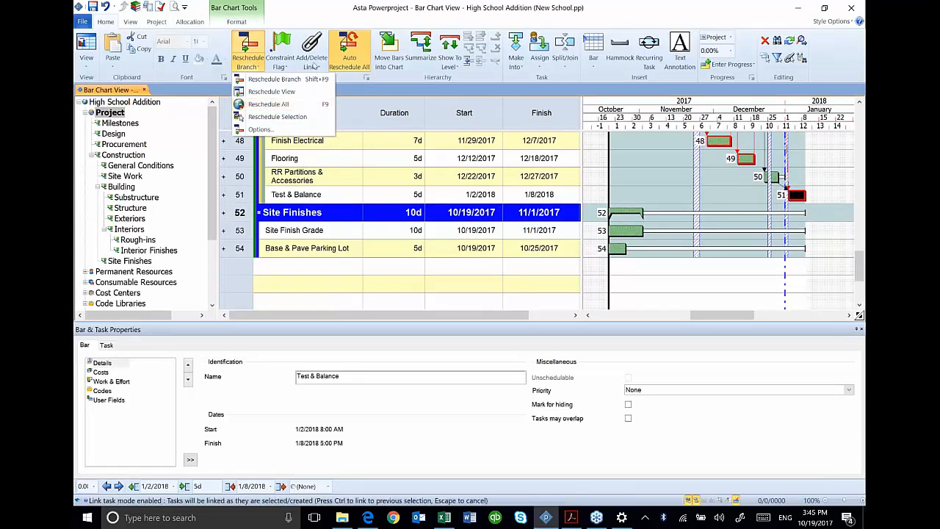
left_click(312, 62)
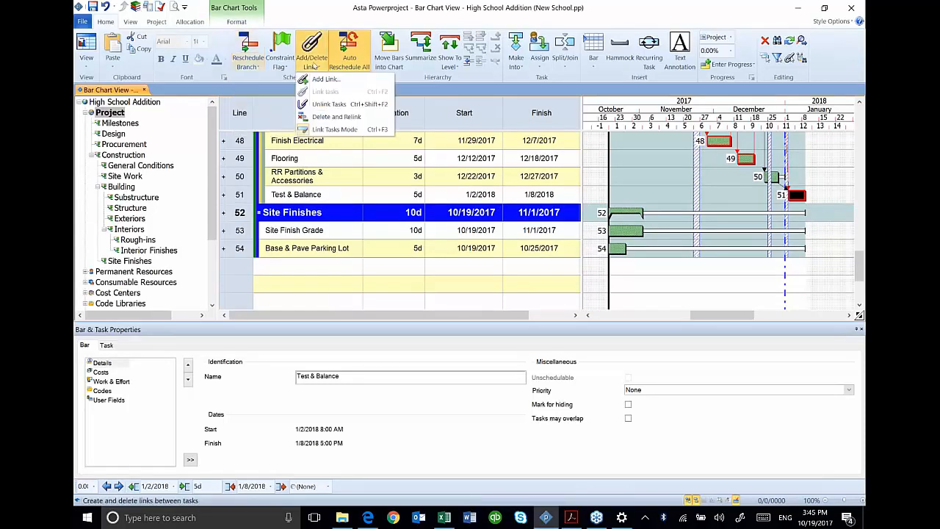
left_click(325, 129)
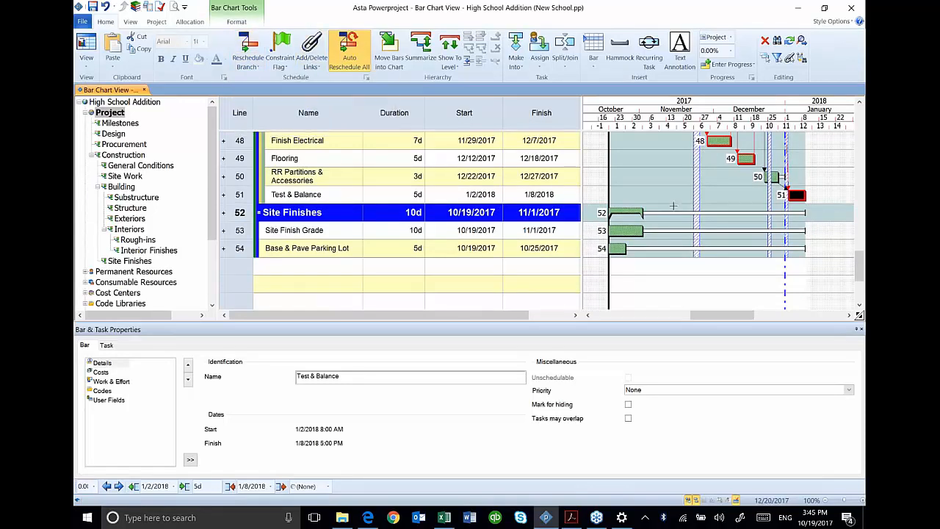
left_click_drag(643, 232, 596, 249)
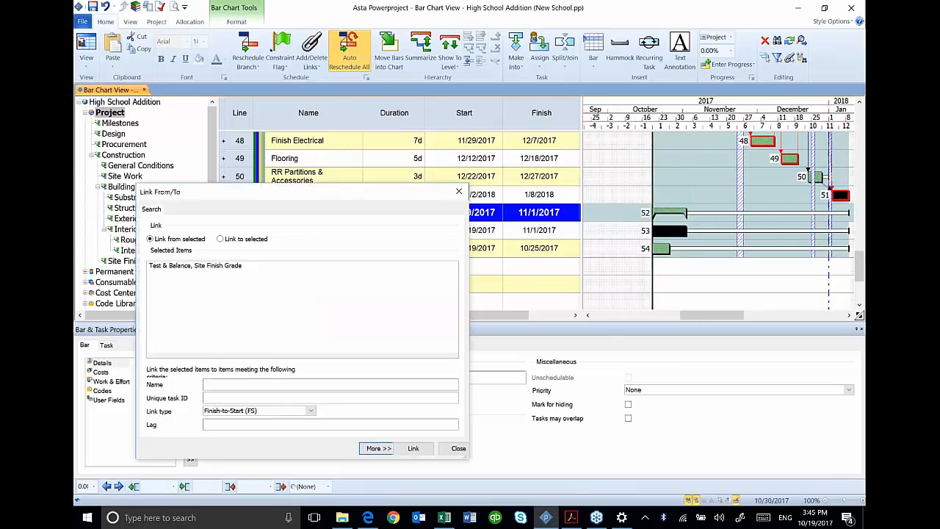
left_click(458, 448)
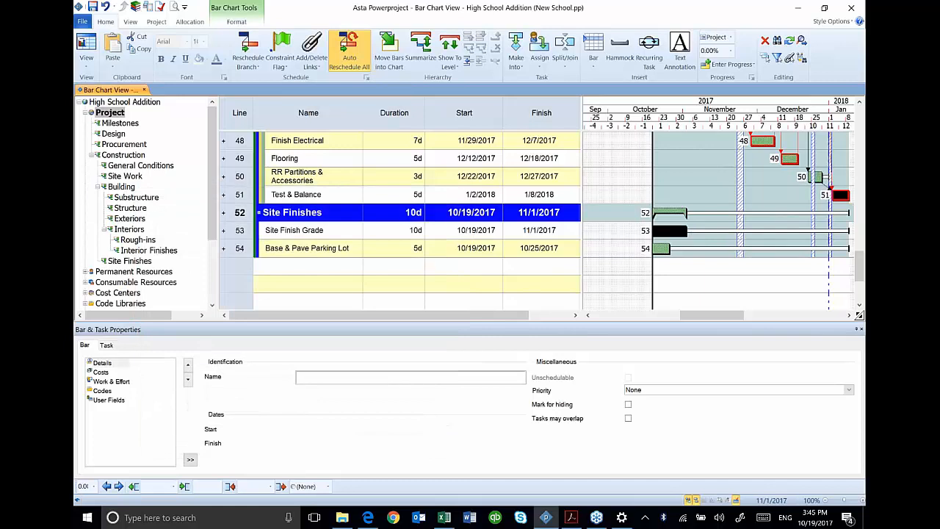
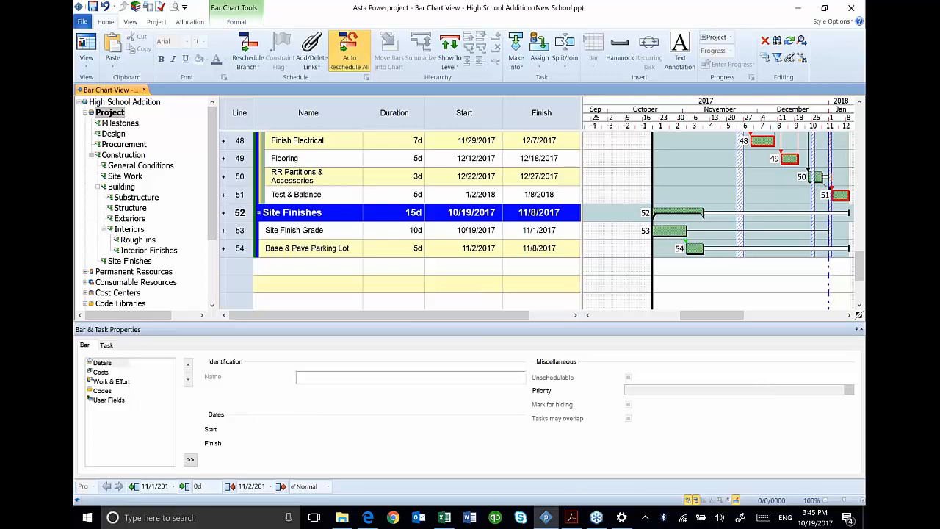
Link the Mobilization task under General Conditions to Survey and Staking under Site Work
left_click(571, 518)
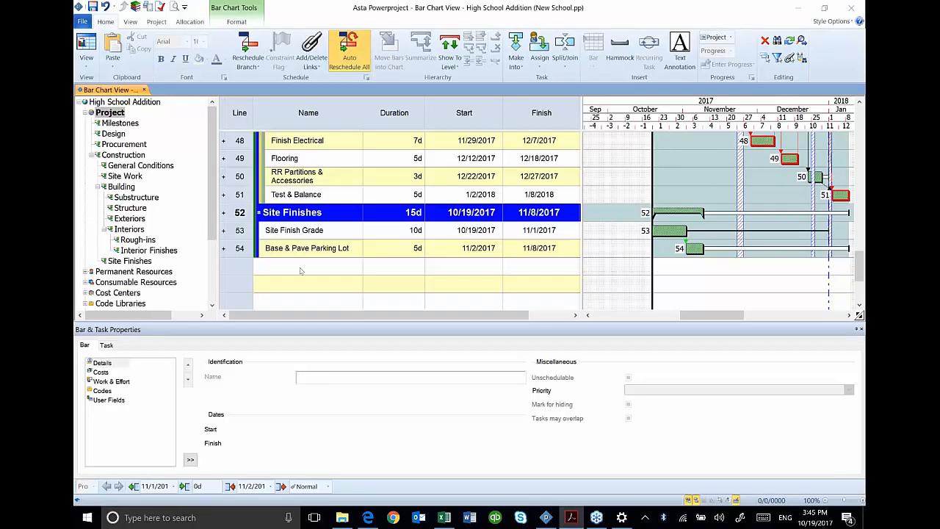
scroll(407, 239, "up", 4)
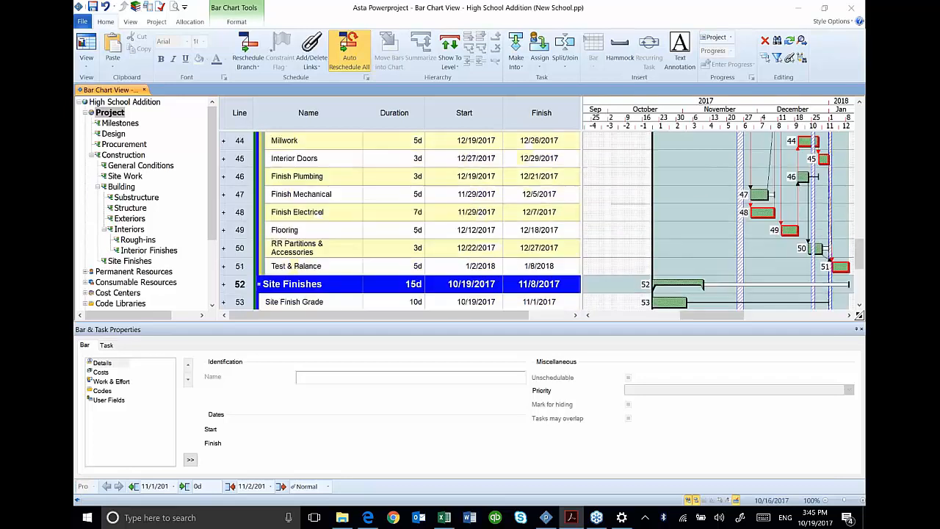
left_click_drag(859, 254, 860, 119)
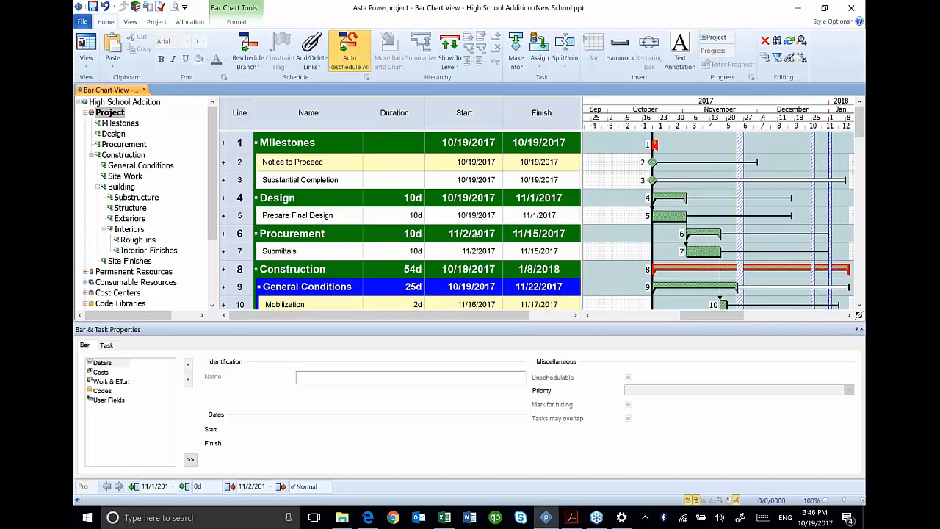
scroll(514, 238, "down", 2)
scroll(525, 240, "down", 2)
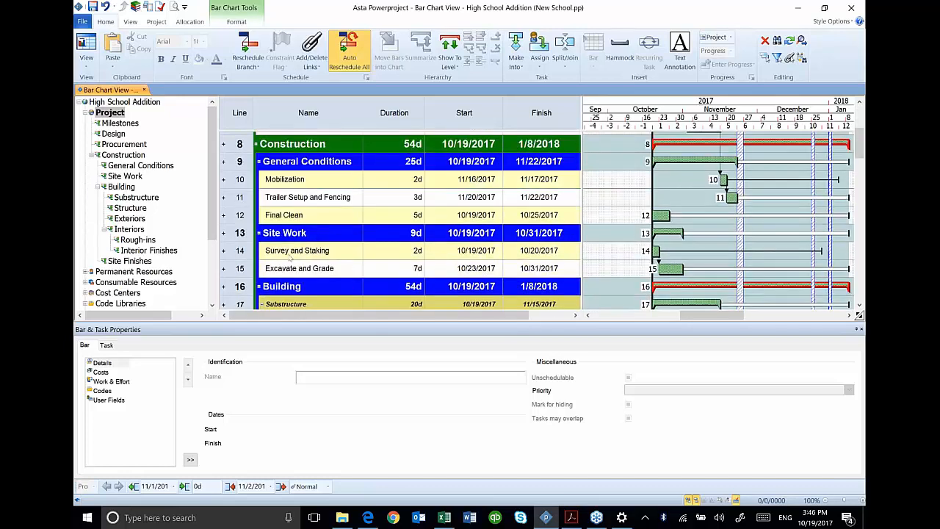
left_click(292, 256)
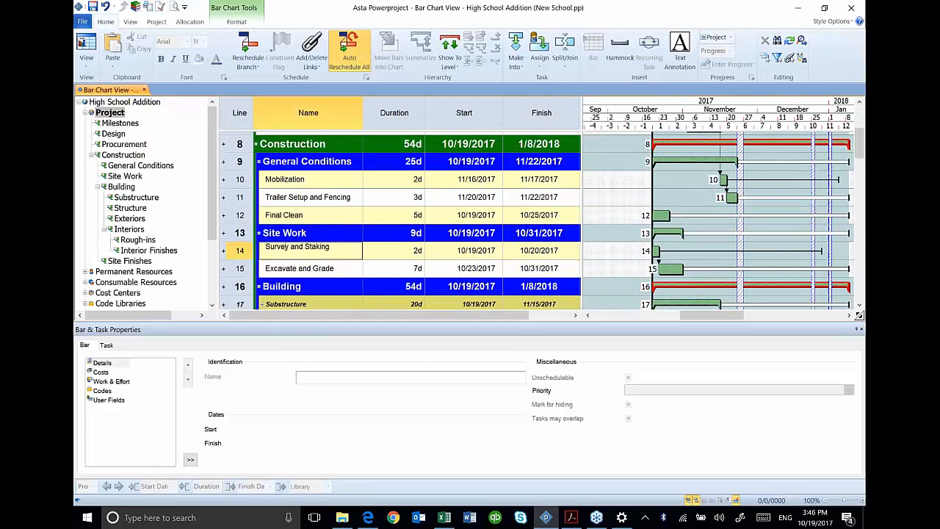
left_click(240, 255)
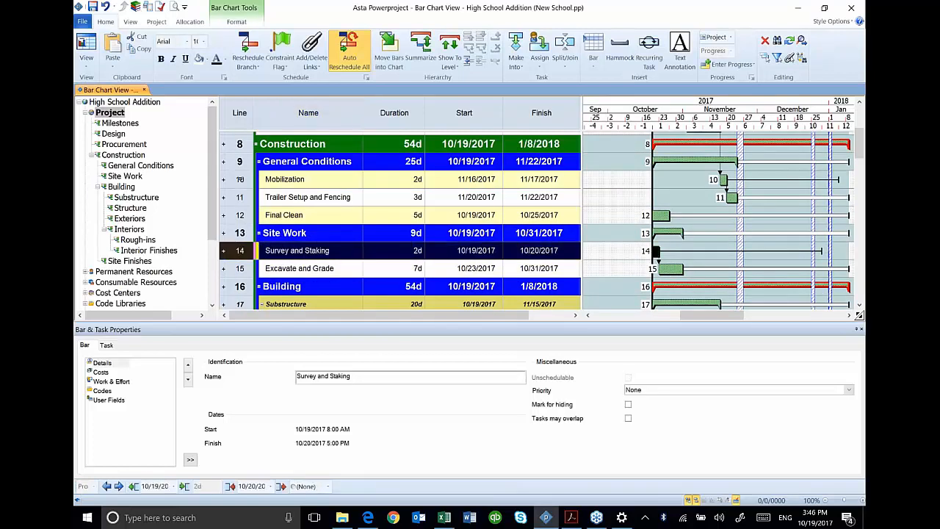
left_click(240, 179)
left_click(240, 249, "ctrl")
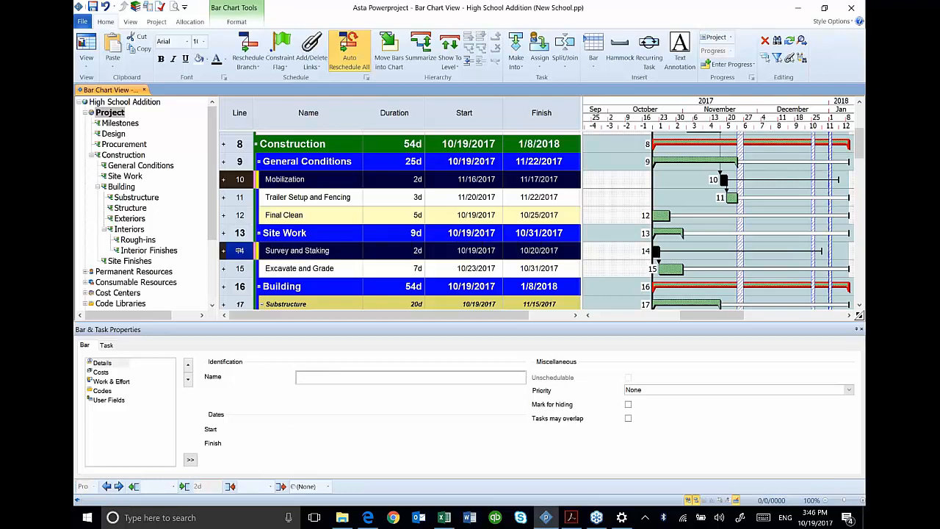
left_click(312, 59)
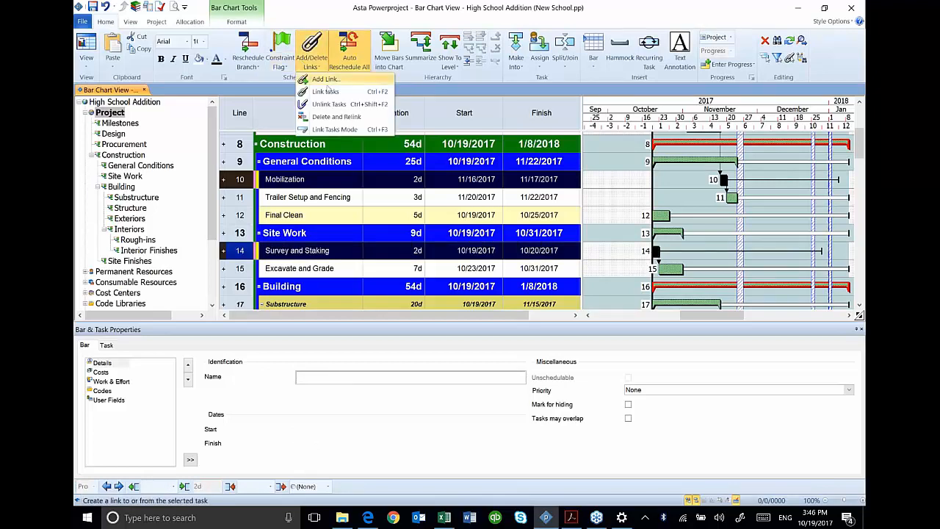
left_click(324, 92)
Link Excavate and Grade under Site Work to Layout and Grade Pad under Substructure
scroll(460, 279, "down", 1)
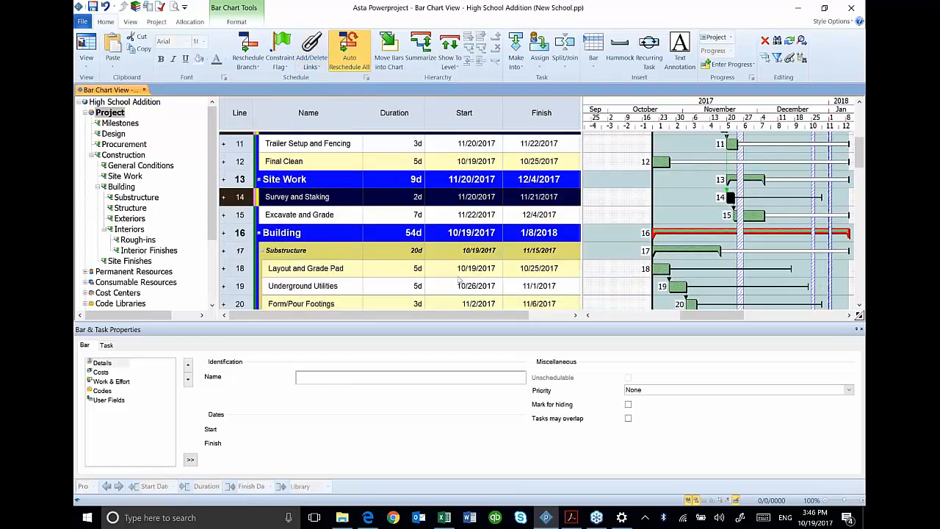
left_click(324, 269)
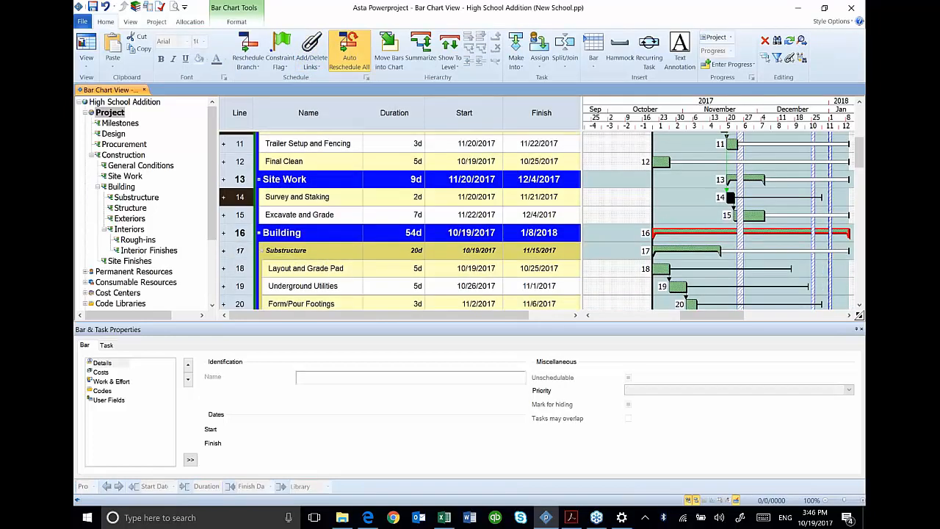
left_click(242, 215)
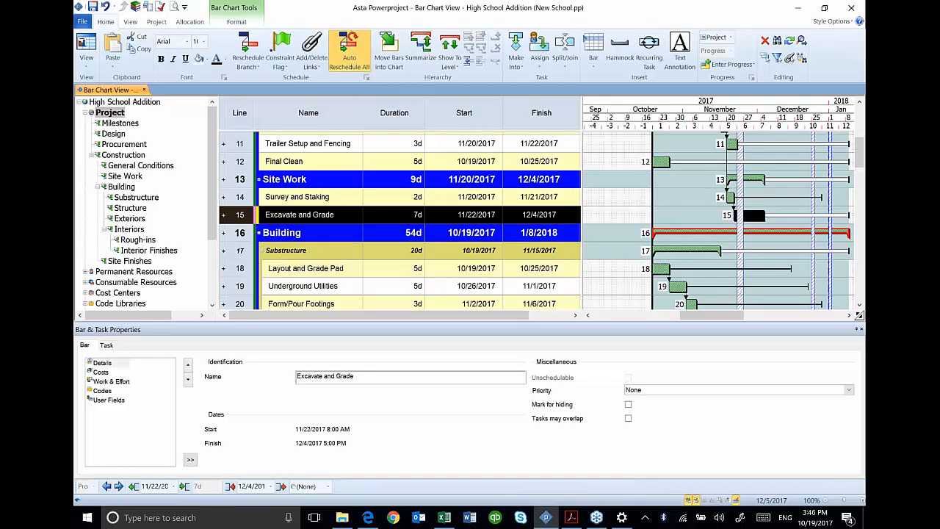
left_click_drag(764, 216, 654, 265)
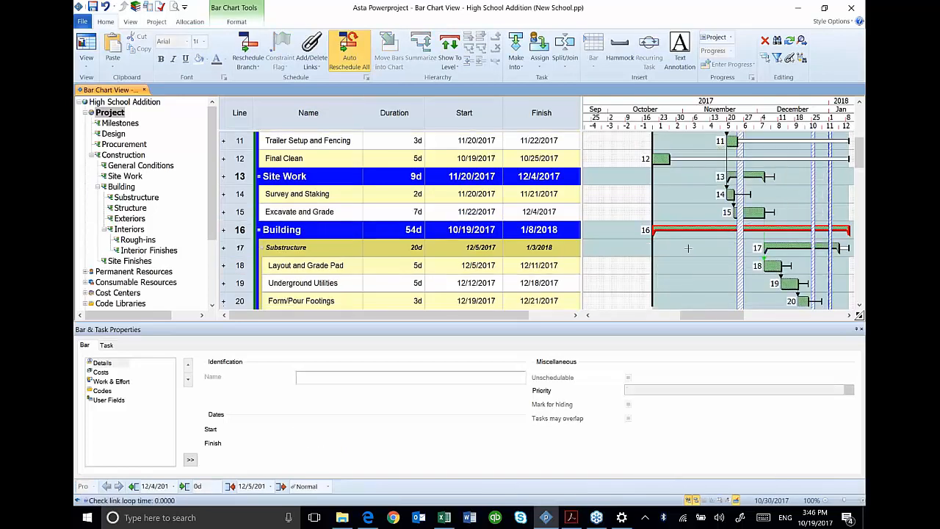
Link Cure Slab to Structural Steel, and Roof Joists & Deck to Exterior Framing, joining the Substructure, Structure and Exteriors groups
scroll(689, 248, "down", 2)
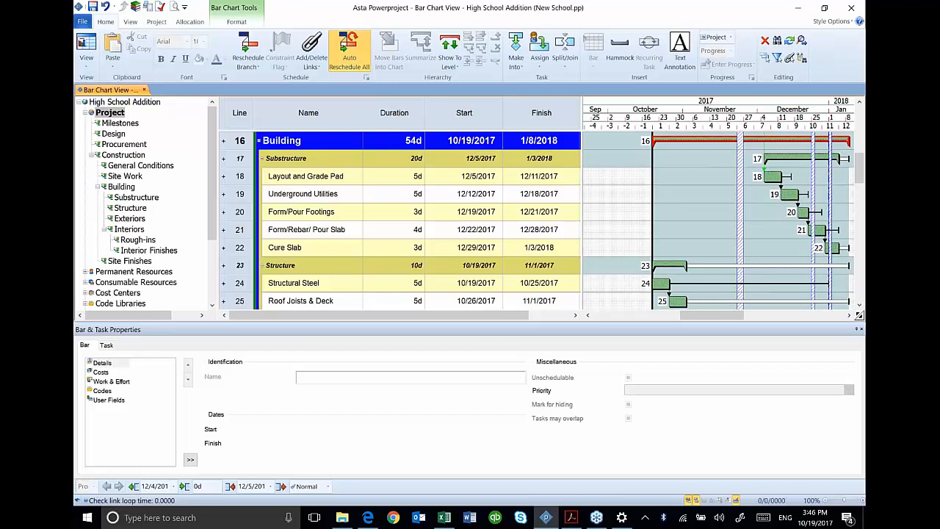
left_click_drag(718, 121, 678, 121)
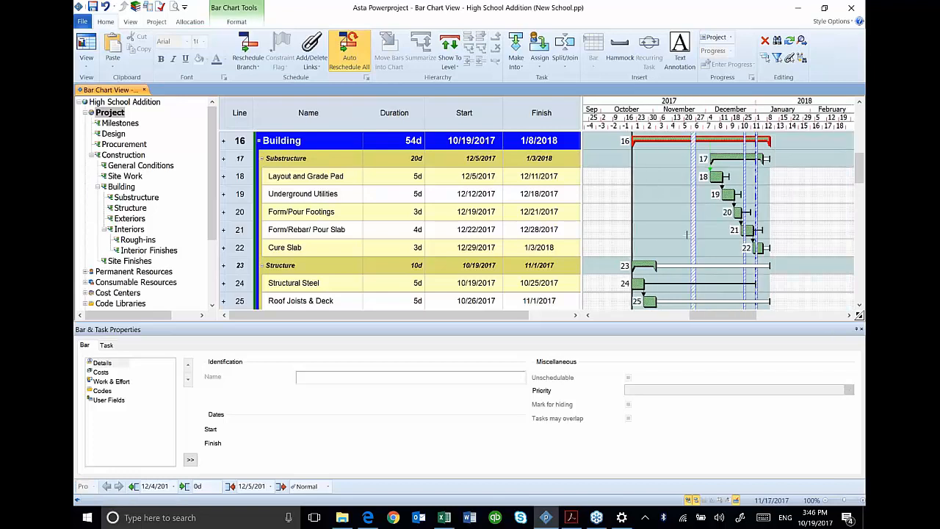
scroll(687, 247, "down", 1)
scroll(687, 247, "down", 1)
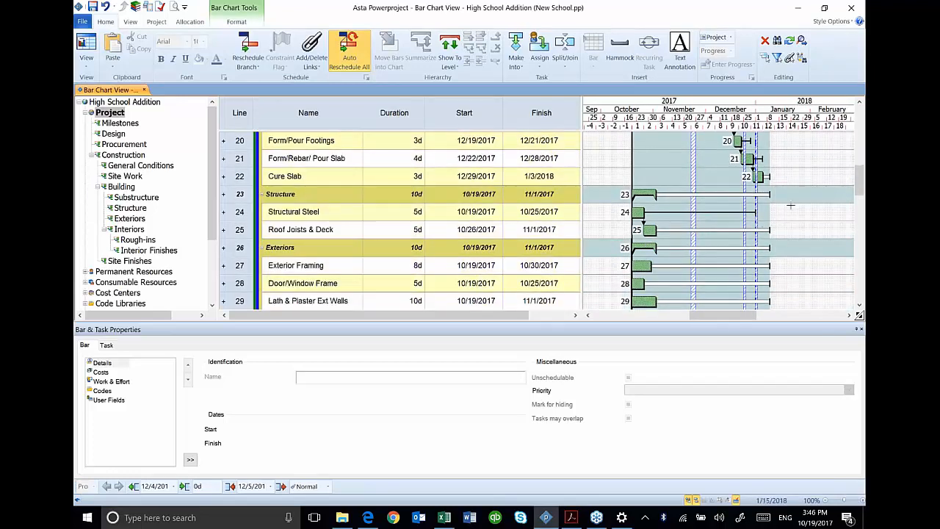
left_click_drag(763, 177, 636, 212)
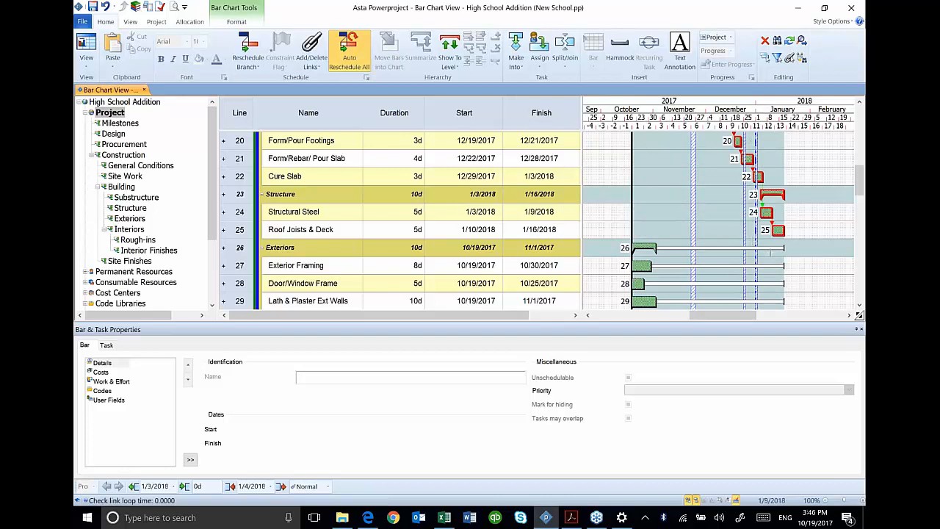
left_click_drag(785, 233, 764, 265)
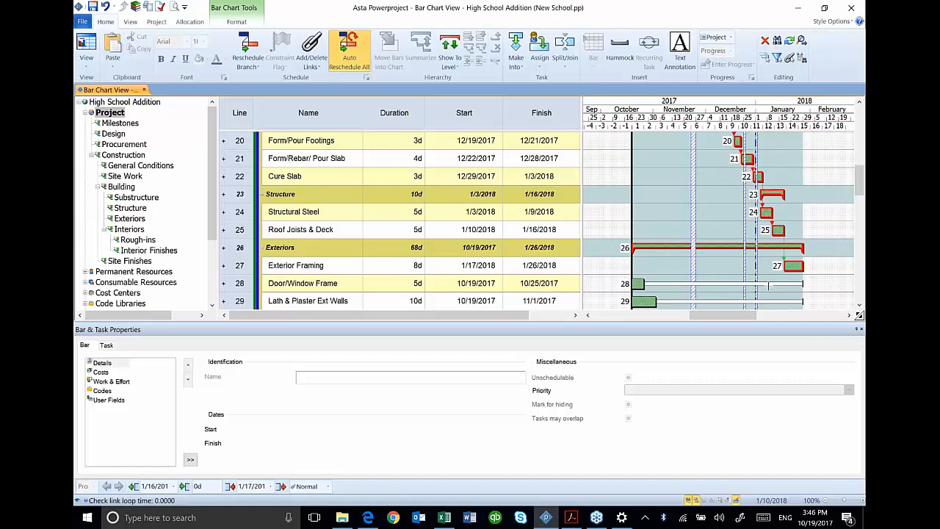
scroll(293, 221, "down", 3)
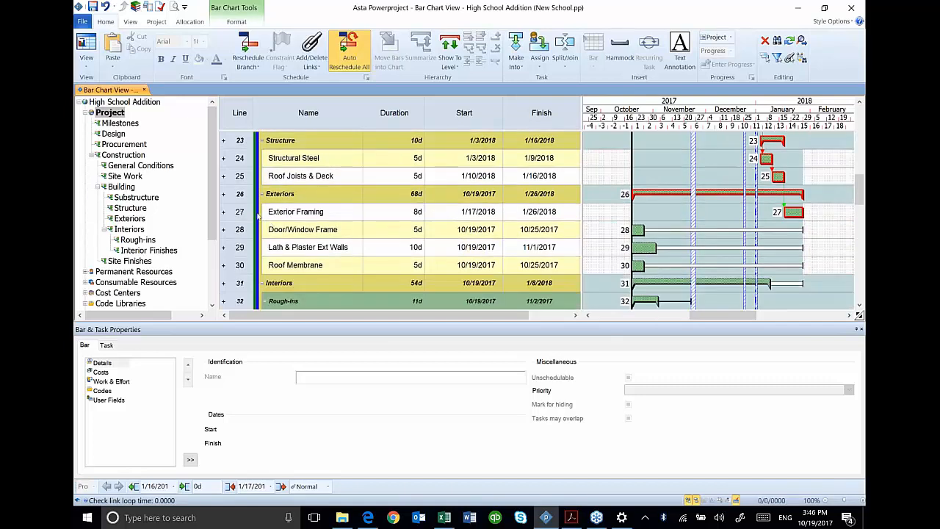
Link Exterior Framing, Door/Window Frame, Lath & Plaster Ext Walls and Roof Membrane in sequence under Exteriors
left_click(247, 212)
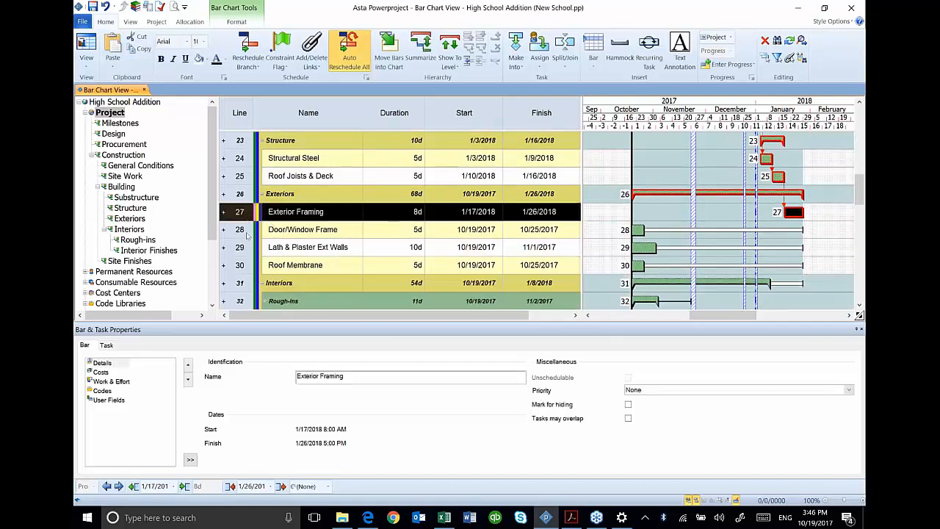
left_click(241, 269, "shift")
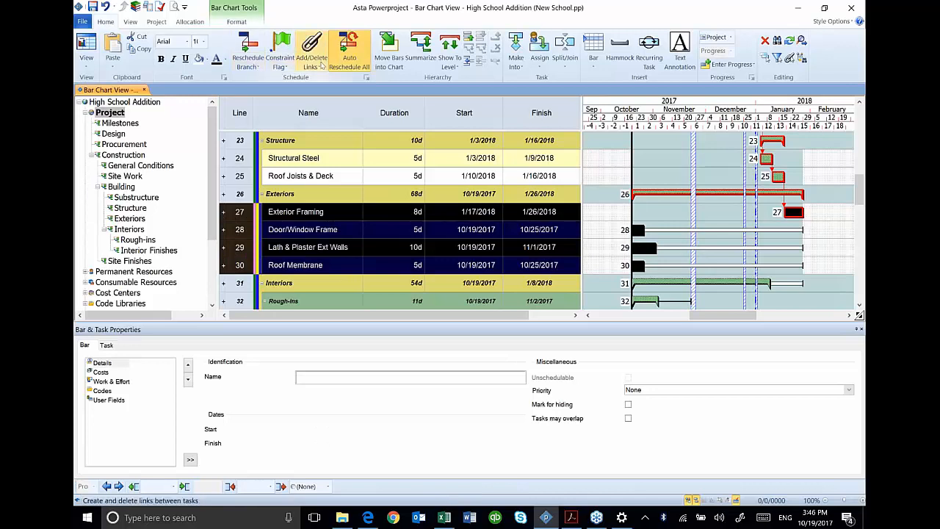
left_click(321, 66)
left_click(327, 86)
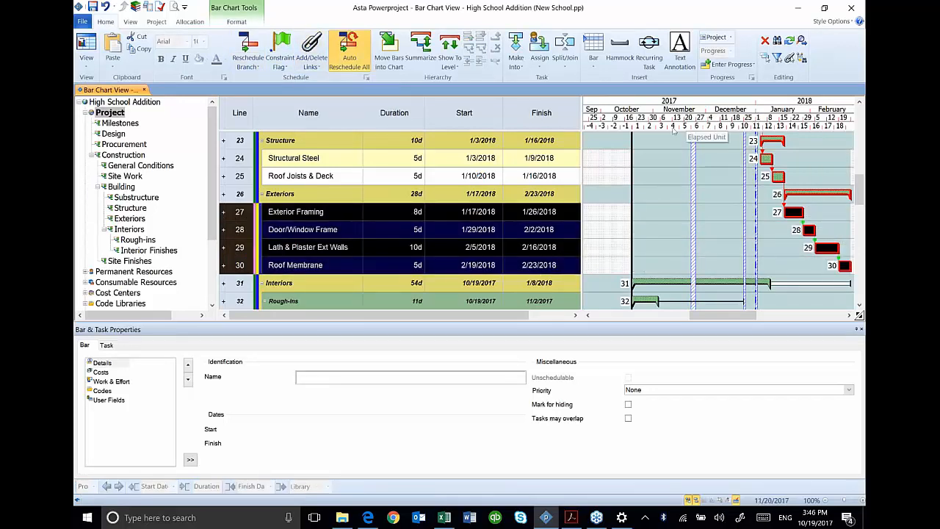
Compress the chart's time scale and link Exterior Framing under Exteriors to Interior Frame under Rough-ins
left_click_drag(676, 126, 648, 126)
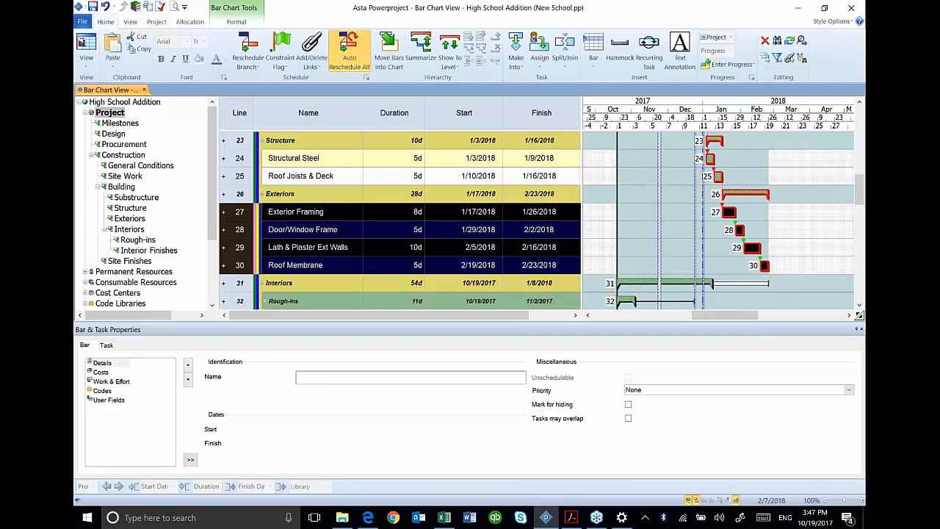
scroll(470, 248, "down", 4)
left_click(476, 248)
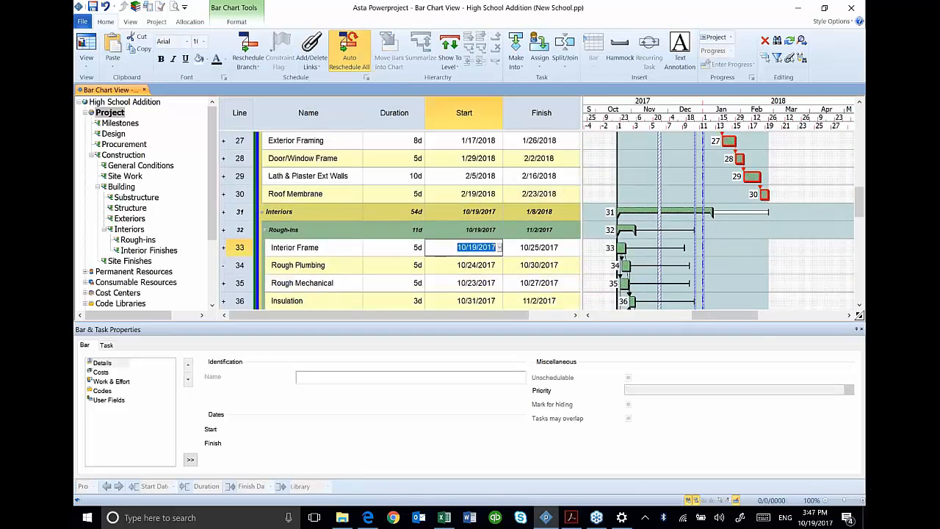
left_click_drag(735, 141, 618, 248)
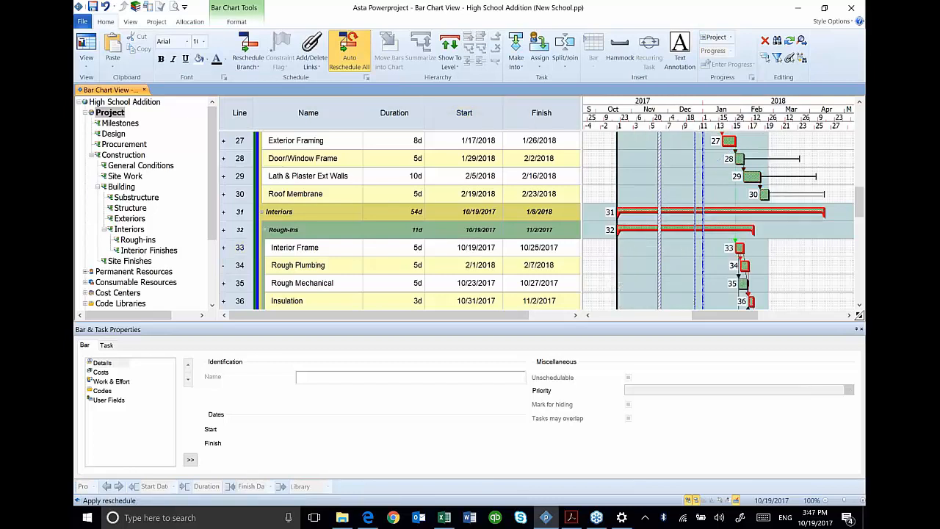
Link Roof Membrane under Exteriors to Drywall under Interior Finishes
left_click_drag(860, 203, 859, 212)
scroll(799, 220, "down", 2)
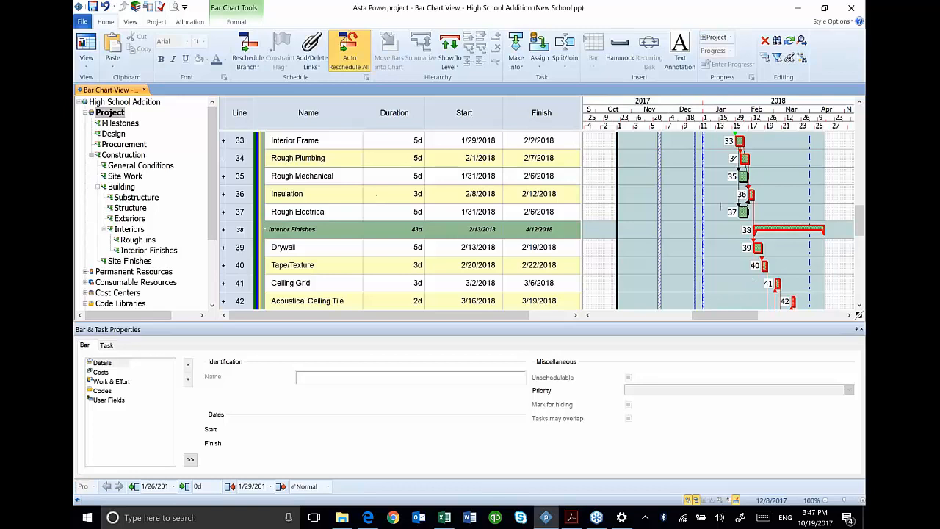
scroll(735, 221, "up", 2)
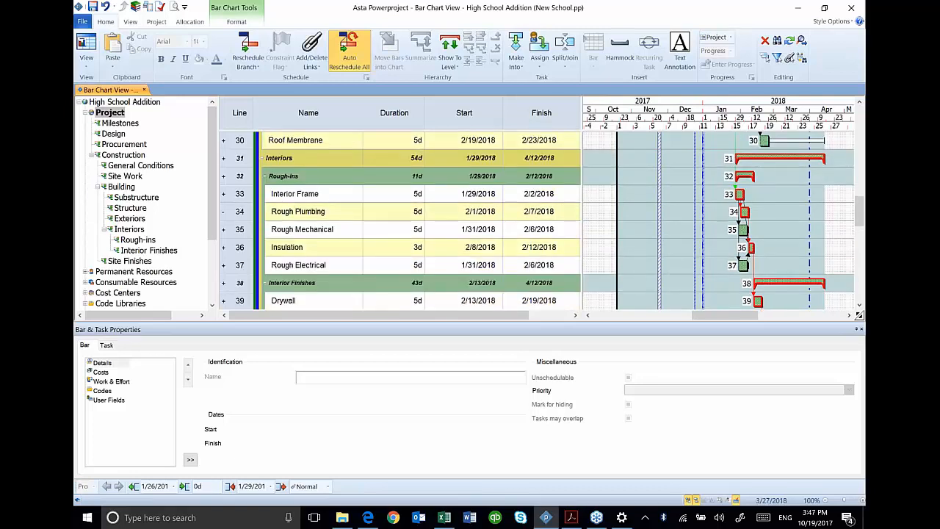
left_click(240, 140)
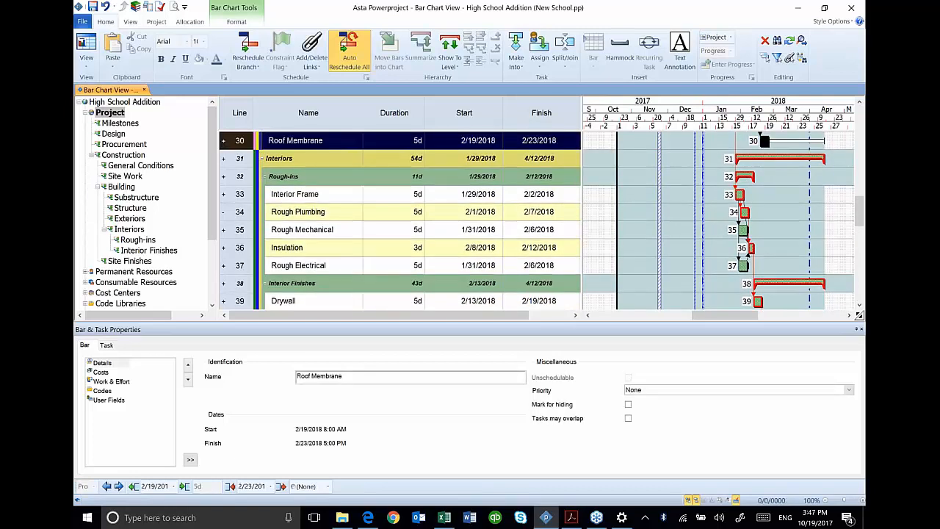
scroll(240, 184, "down", 1)
left_click(240, 248)
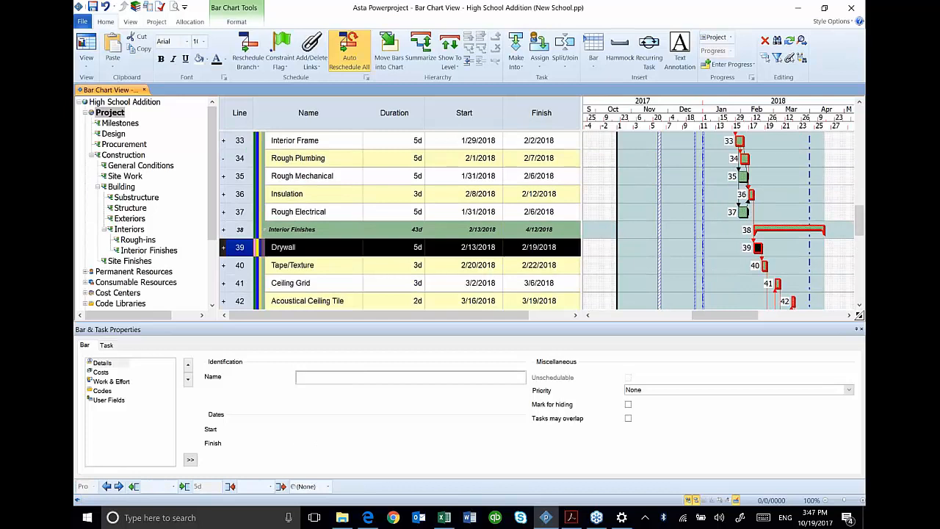
right_click(237, 250)
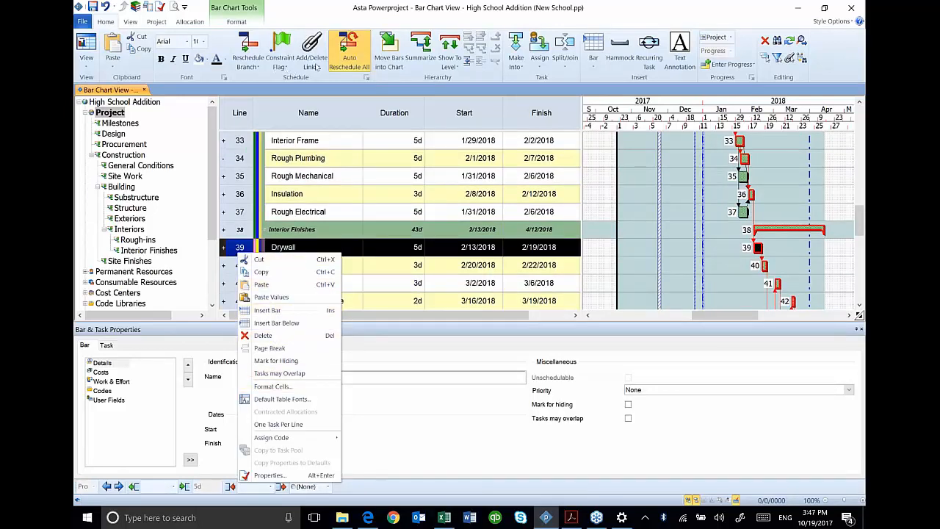
left_click(312, 63)
left_click(323, 89)
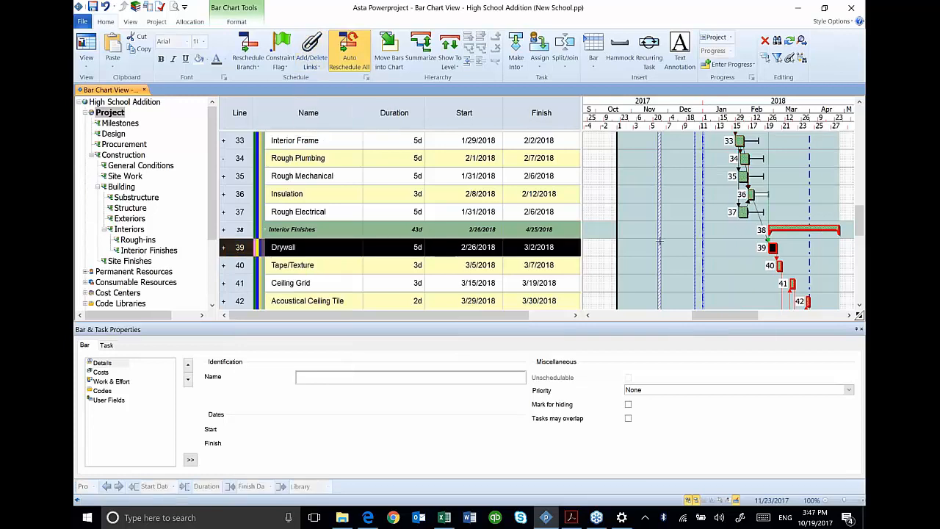
Link Roof Membrane under Exteriors to Site Finish Grade under Site Finishes
scroll(660, 241, "down", 2)
scroll(660, 241, "down", 2)
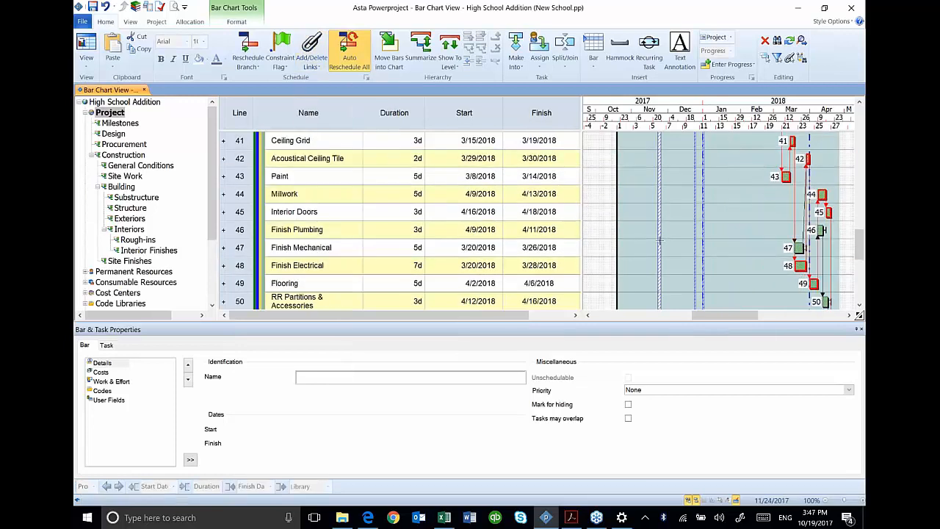
scroll(660, 241, "down", 3)
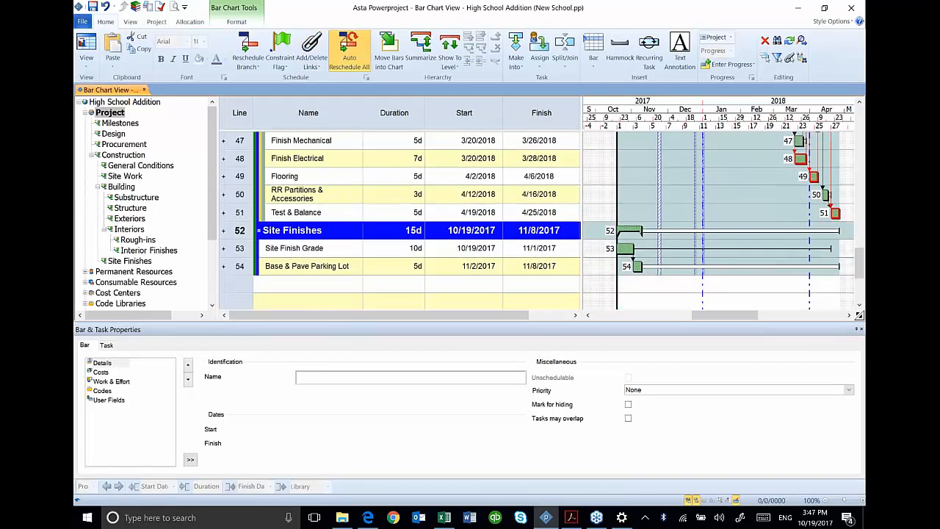
left_click(308, 248)
scroll(351, 201, "up", 5)
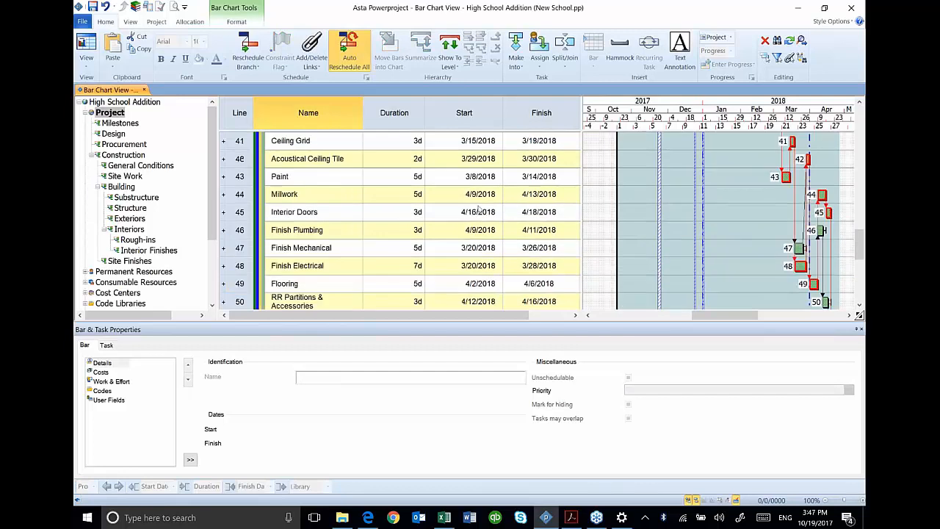
scroll(353, 185, "up", 4)
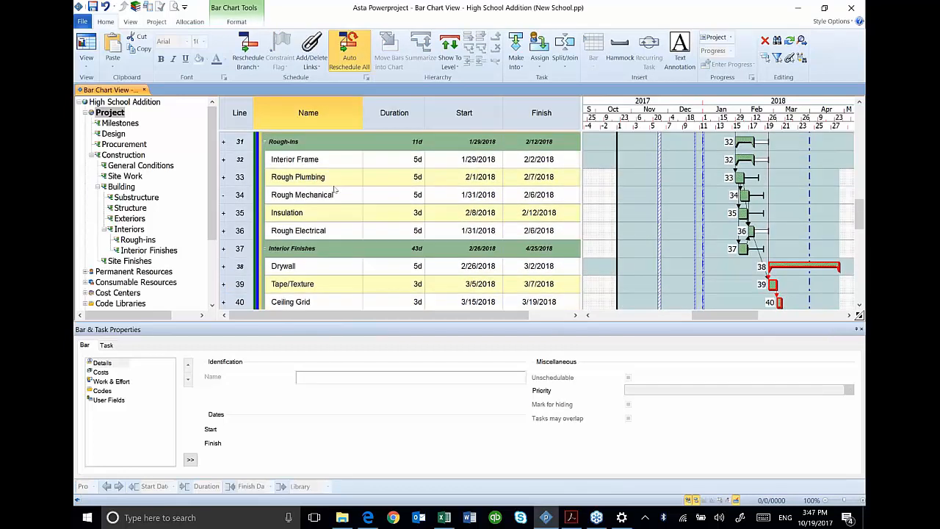
left_click(239, 141)
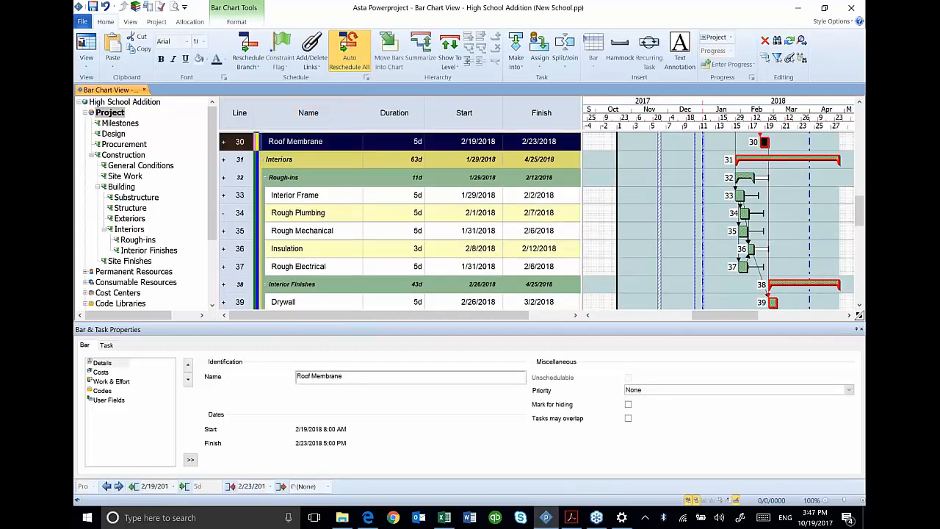
scroll(379, 266, "down", 2)
scroll(379, 266, "down", 6)
left_click(379, 266)
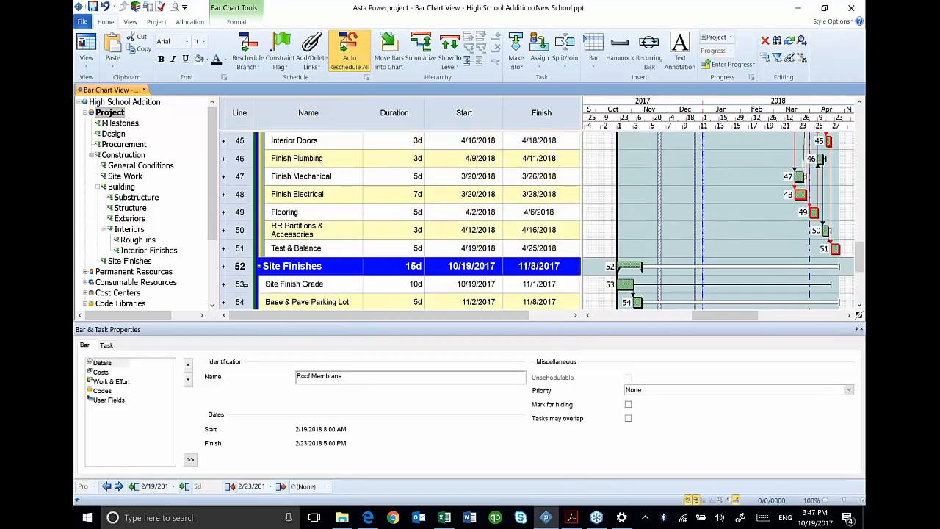
left_click(245, 284, "ctrl")
right_click(246, 284)
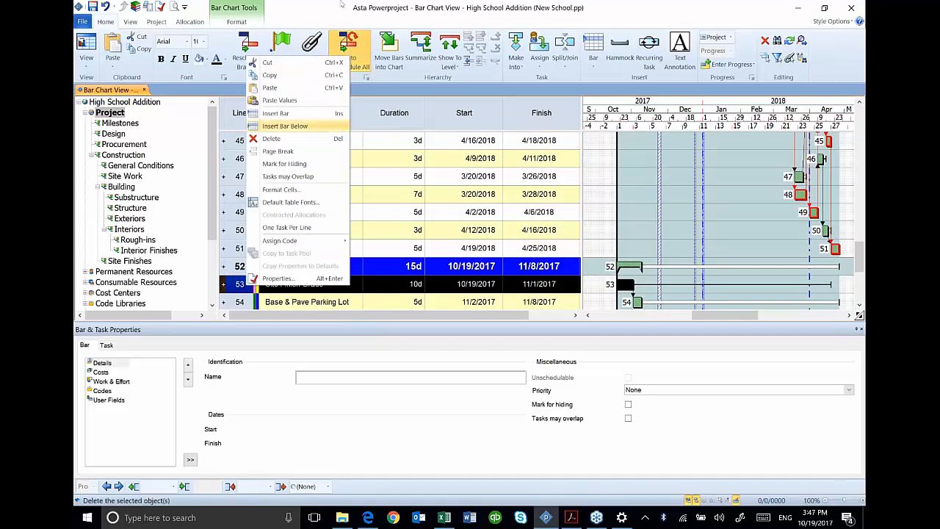
left_click(321, 46)
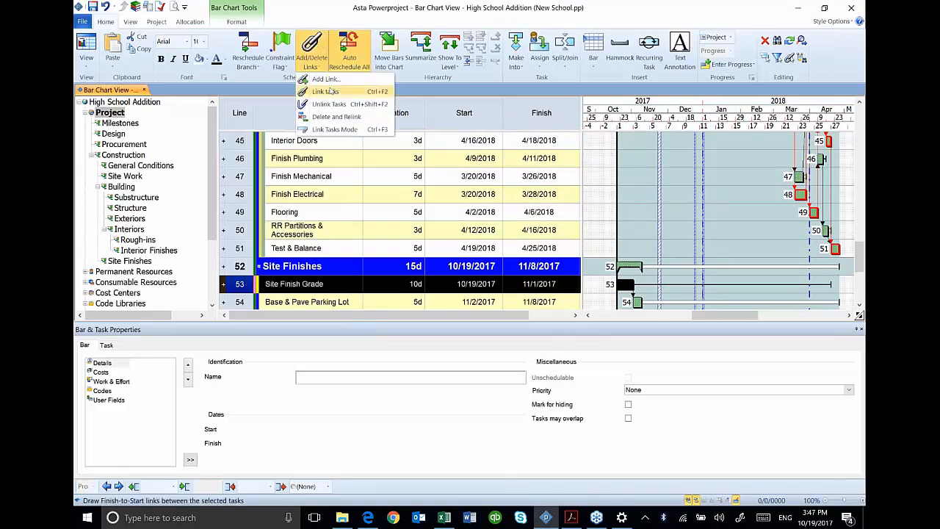
left_click(329, 91)
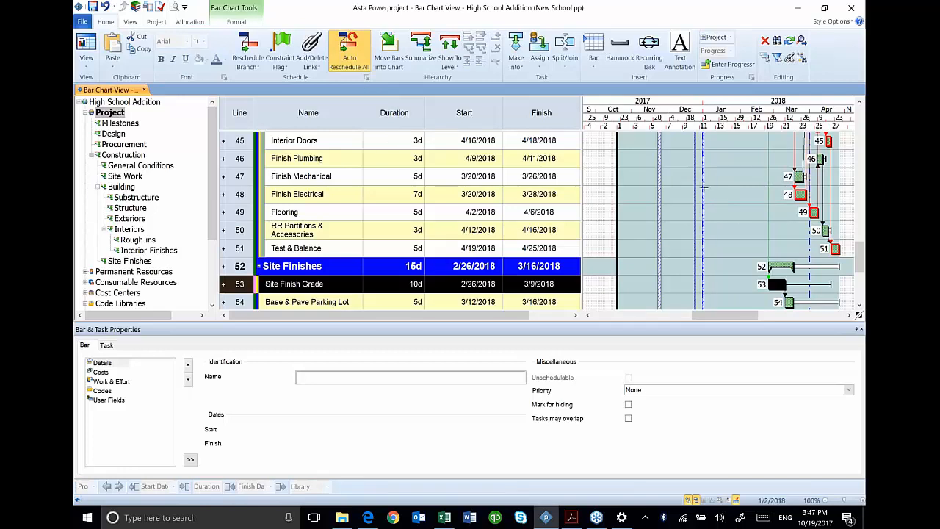
Check the links from Site Finishes up to the Milestones group, and select the Final Clean task under General Conditions
scroll(712, 190, "up", 4)
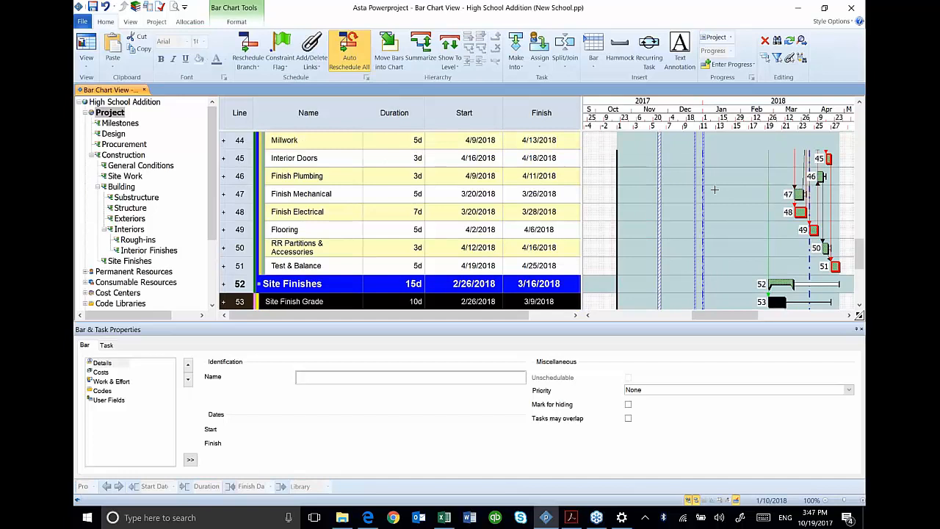
scroll(717, 191, "up", 15)
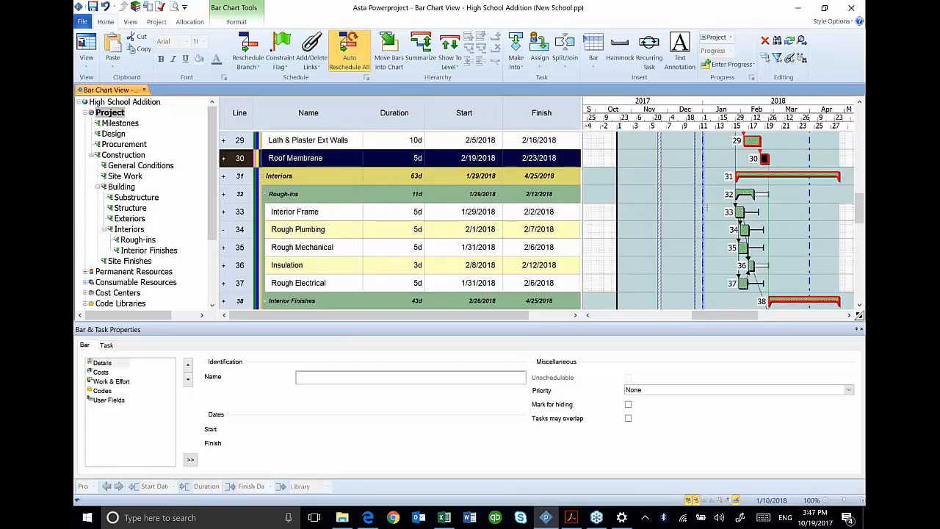
scroll(712, 217, "up", 15)
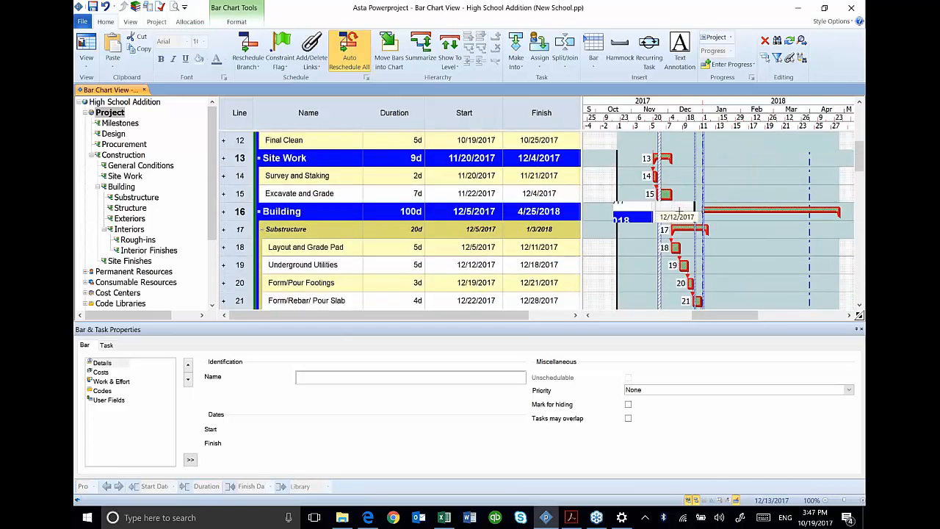
scroll(654, 210, "up", 3)
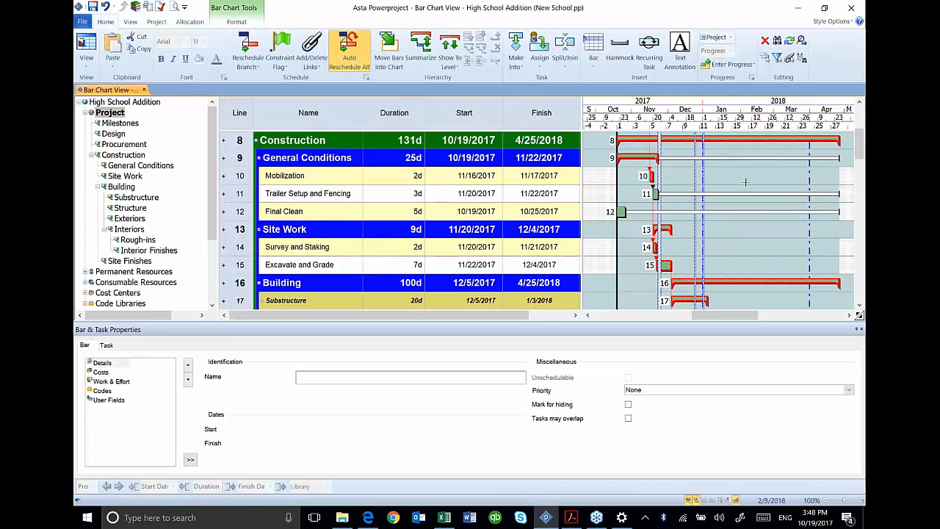
scroll(743, 173, "up", 3)
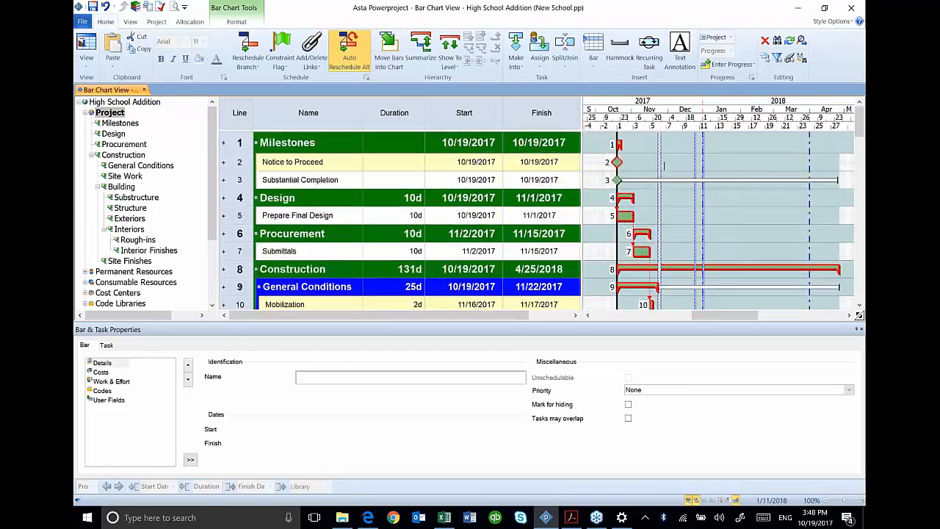
scroll(745, 217, "down", 1)
scroll(746, 217, "down", 1)
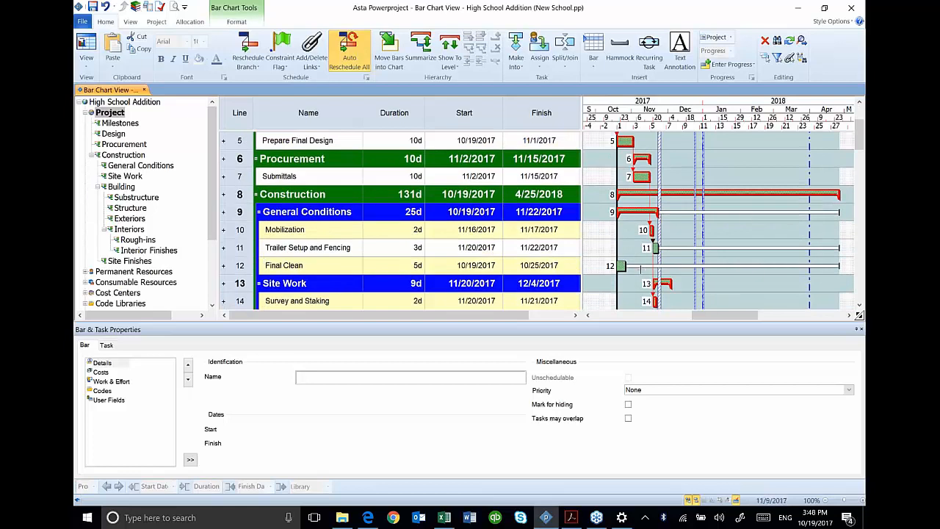
double_click(293, 269)
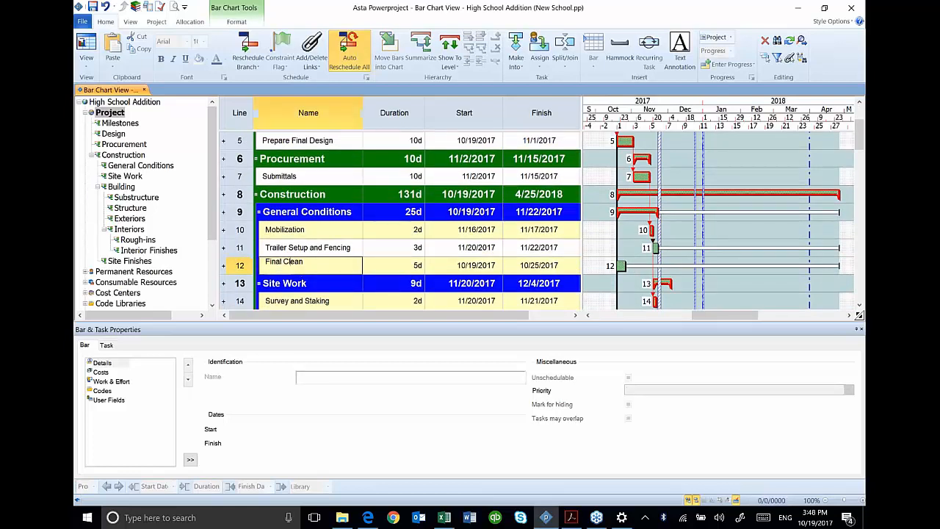
left_click(239, 266)
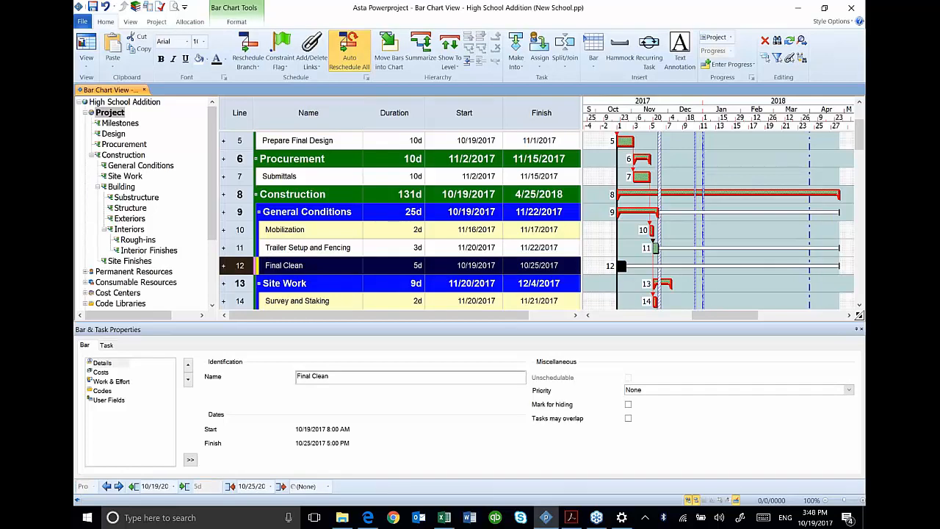
Link Final Clean to Substantial Completion with only Milestones and General Conditions shown, and display the whole project again
left_click(122, 123)
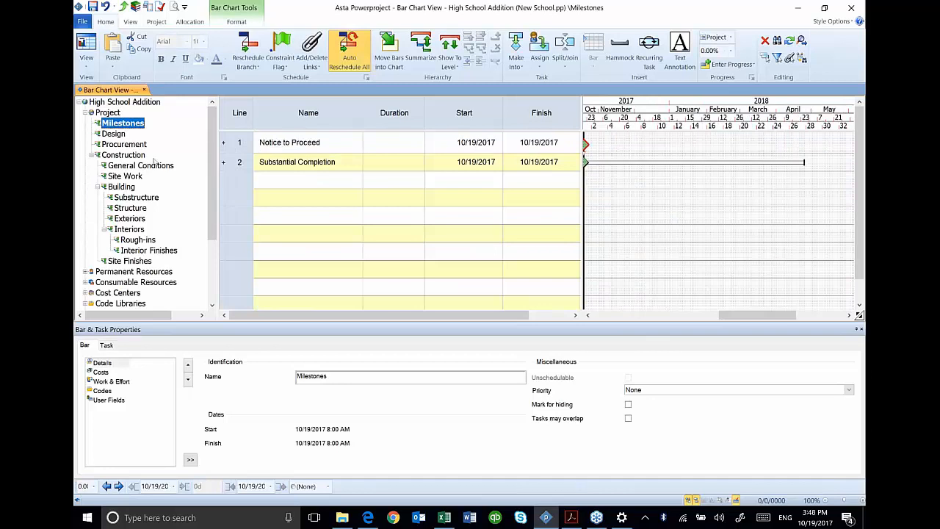
left_click(125, 165, "ctrl")
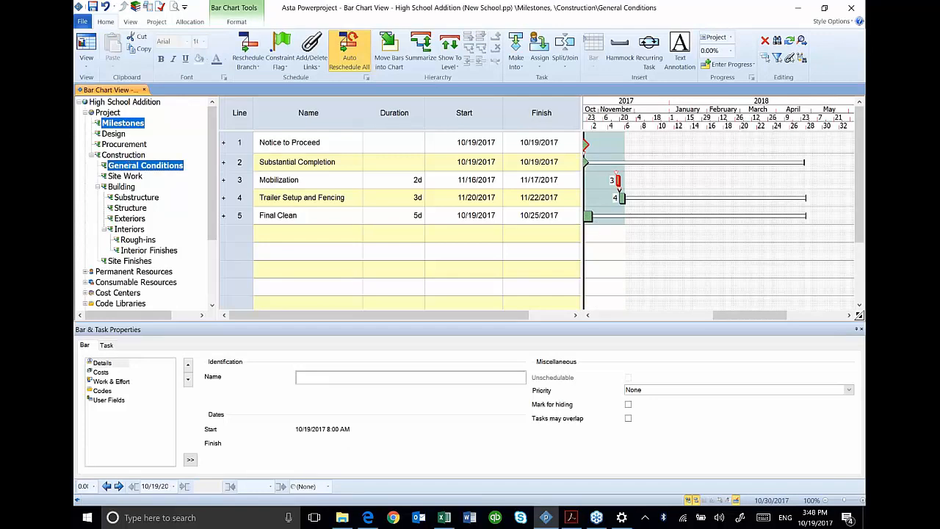
left_click_drag(590, 218, 599, 163)
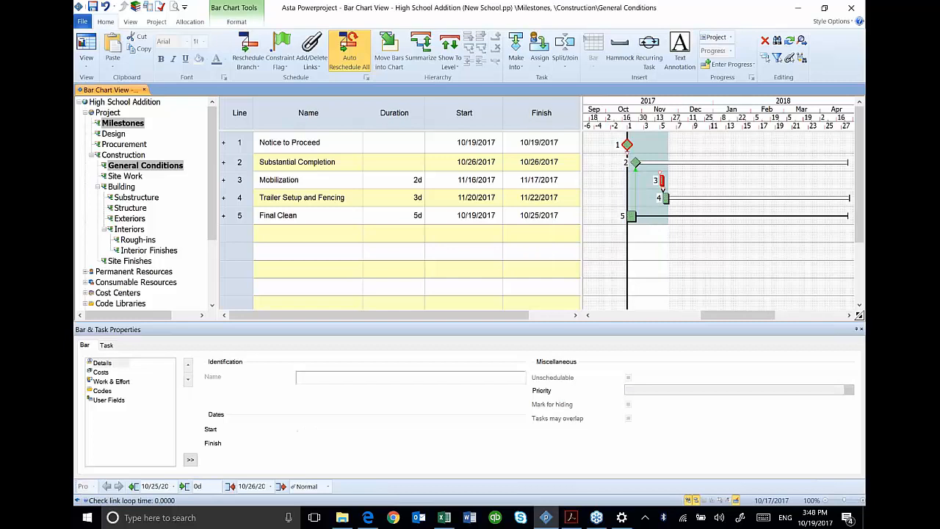
left_click(108, 113)
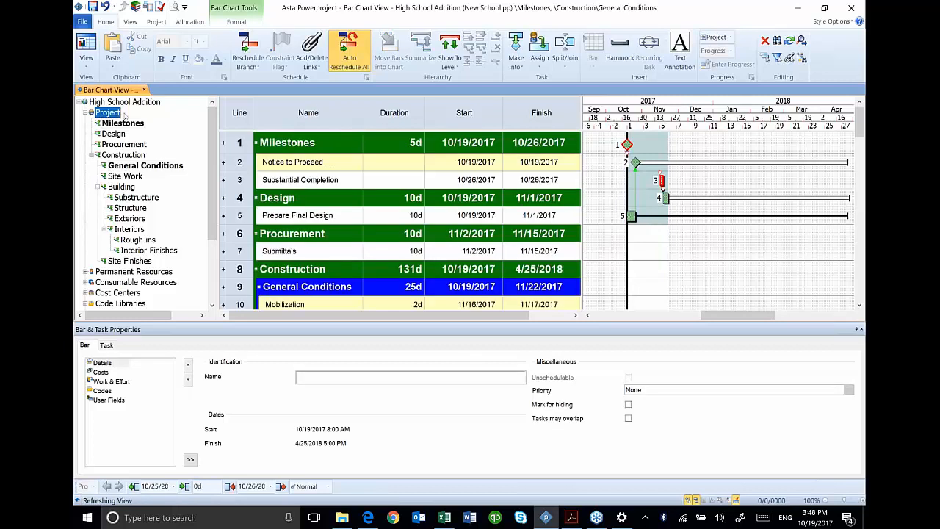
scroll(762, 267, "down", 2)
scroll(762, 267, "down", 1)
scroll(762, 267, "down", 3)
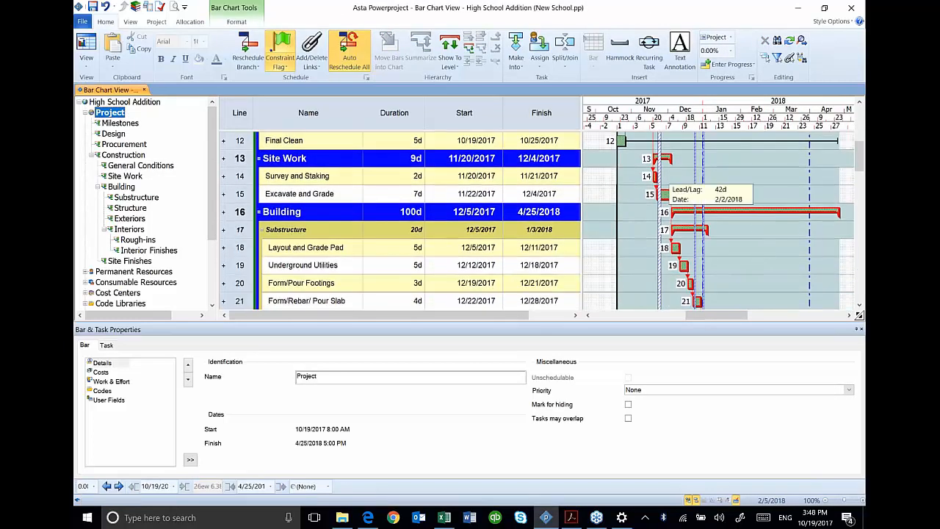
scroll(762, 255, "down", 2)
scroll(744, 206, "up", 2)
scroll(744, 205, "up", 2)
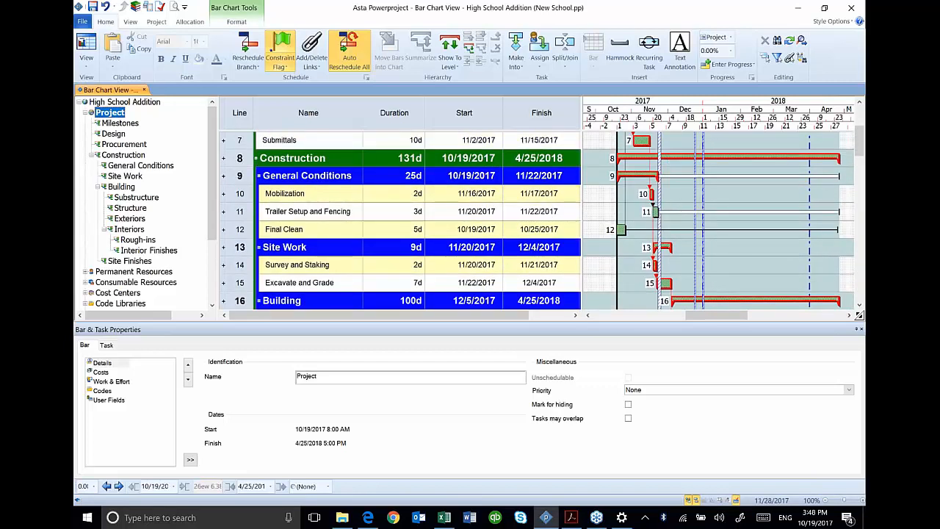
left_click_drag(658, 213, 667, 283)
mouse_move(657, 214)
left_mouse_down()
mouse_move(680, 234)
mouse_move(670, 227)
left_mouse_up()
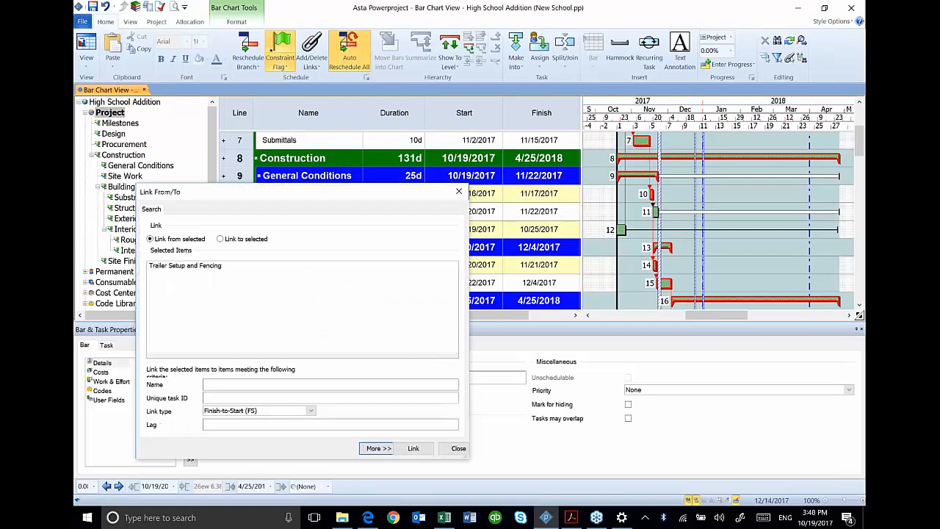
left_click(458, 447)
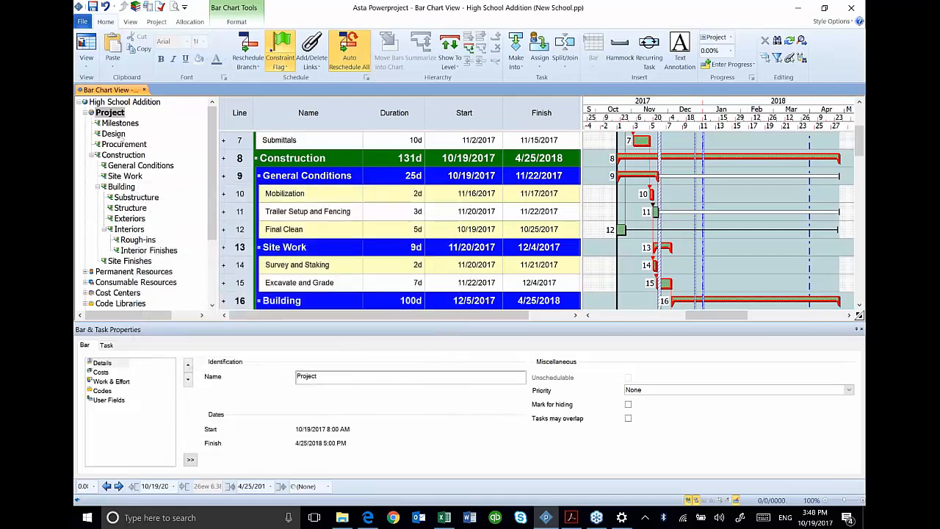
Link Trailer Setup and Fencing to Underground Utilities with only the General Conditions and Substructure groups shown
left_click(133, 167)
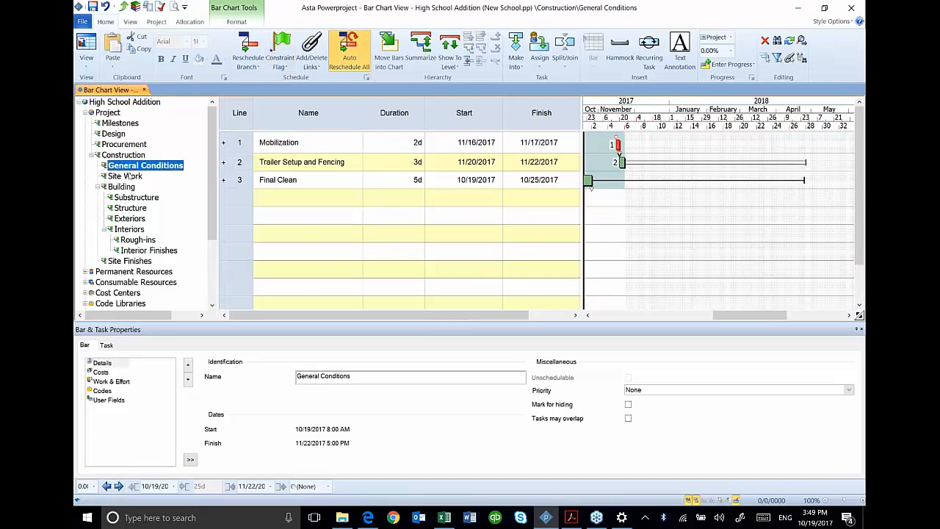
left_click(129, 198)
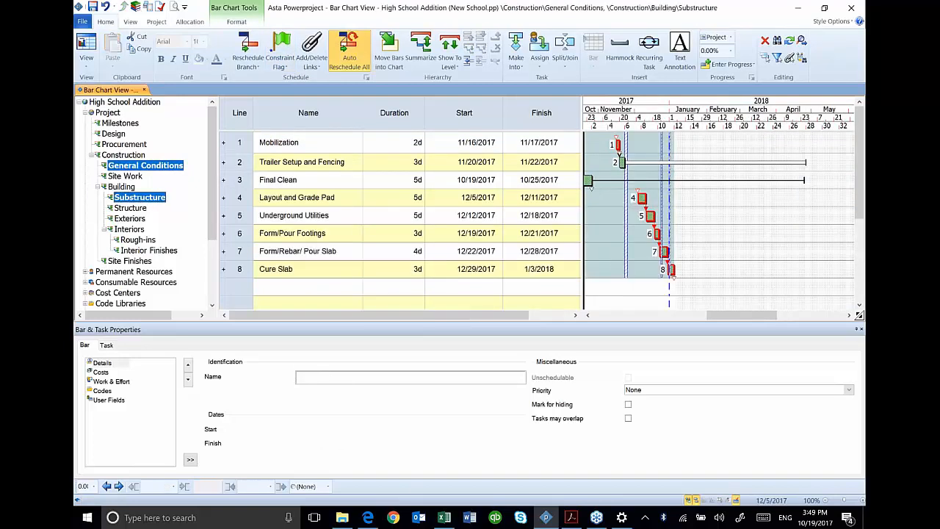
left_click_drag(625, 166, 642, 216)
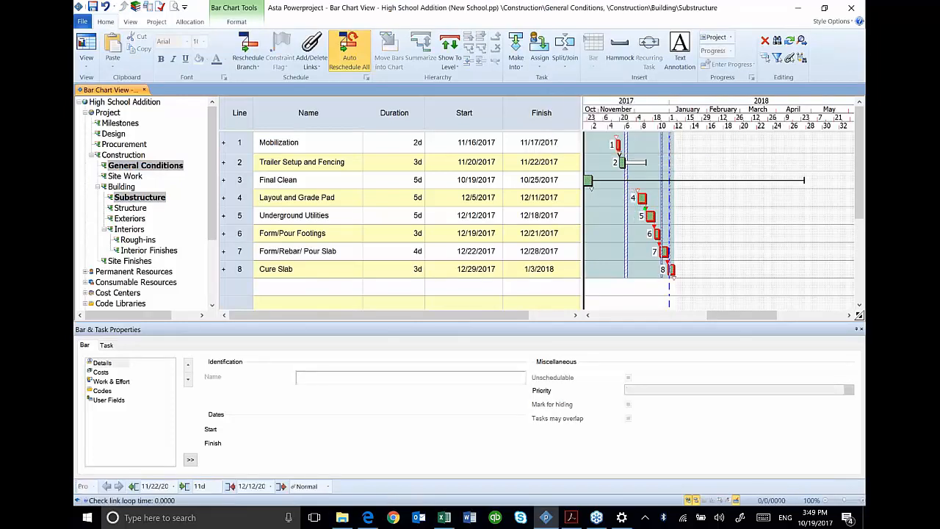
Display the whole project and check its tasks for missing successor links down to Test & Balance and Base & Pave Parking Lot
left_click(108, 112)
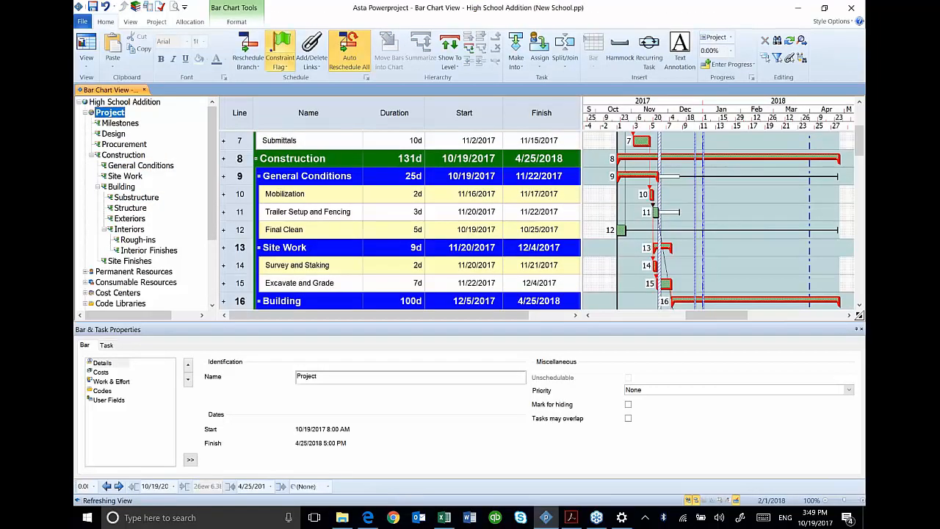
scroll(751, 245, "down", 2)
scroll(751, 244, "down", 5)
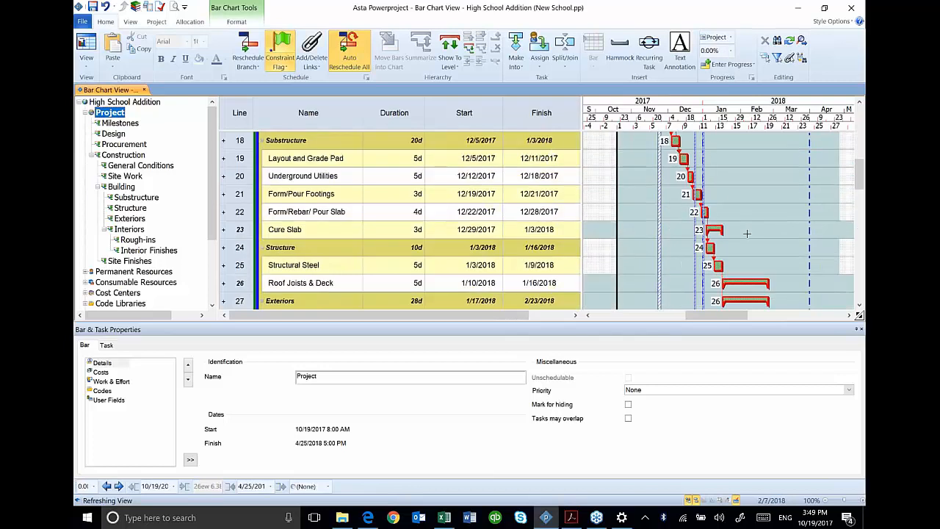
scroll(751, 245, "down", 3)
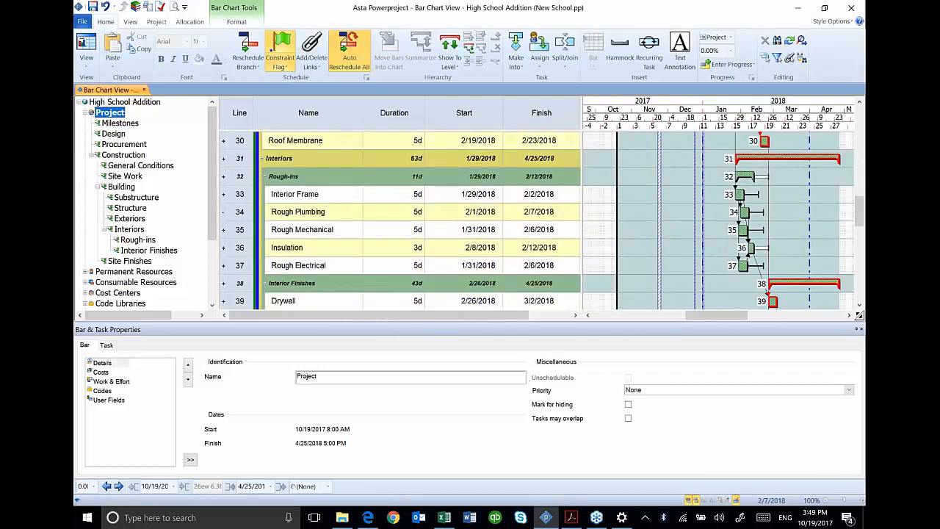
scroll(751, 245, "down", 1)
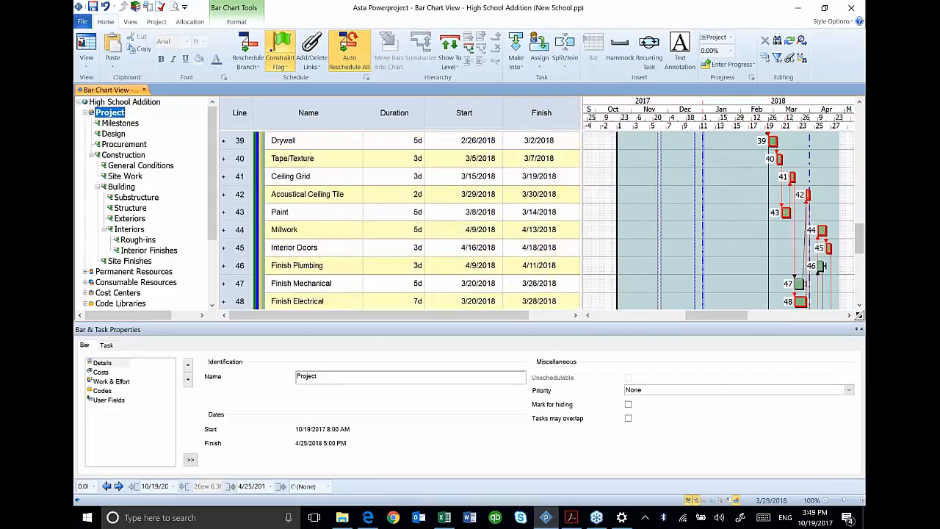
left_click_drag(771, 125, 704, 125)
scroll(374, 269, "down", 2)
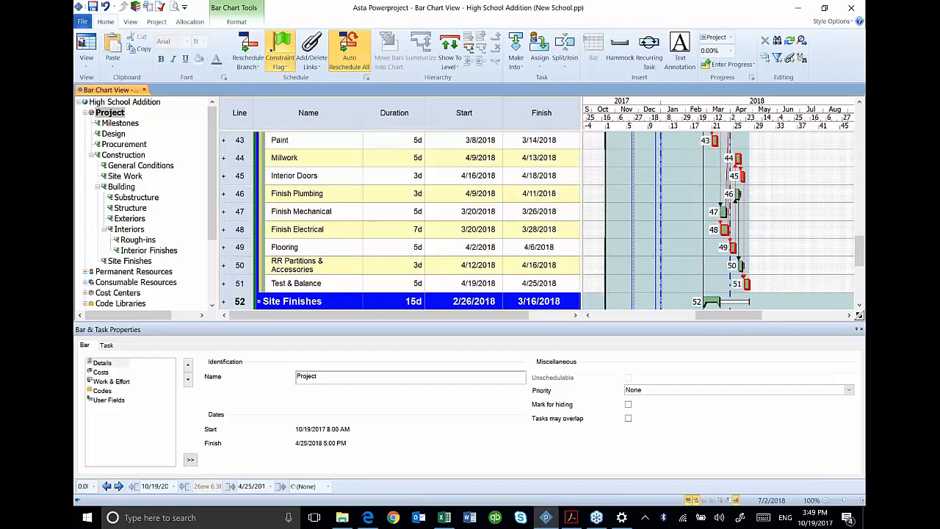
left_click(314, 283)
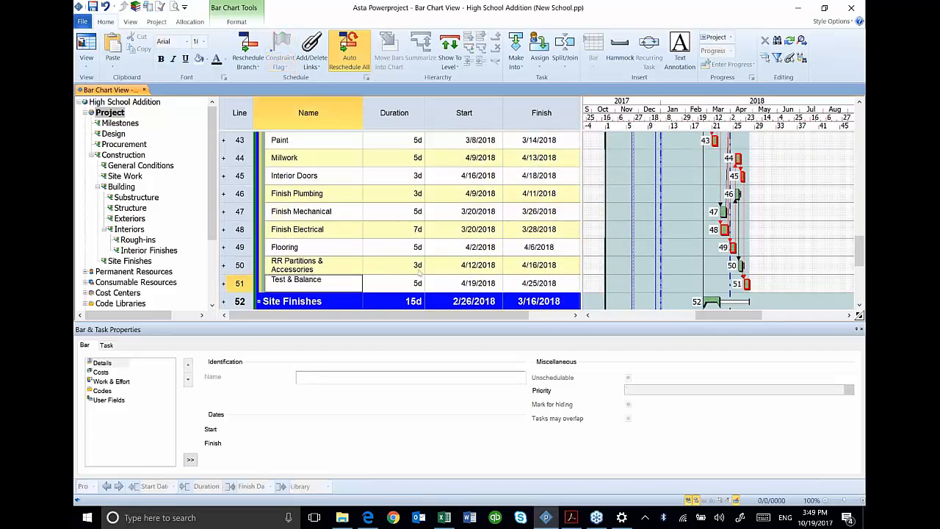
scroll(314, 283, "down", 1)
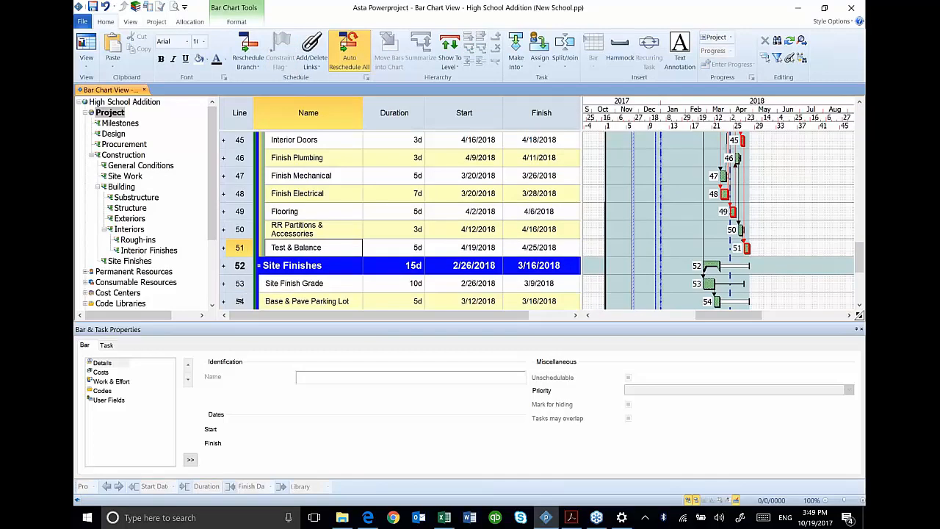
left_click(239, 300)
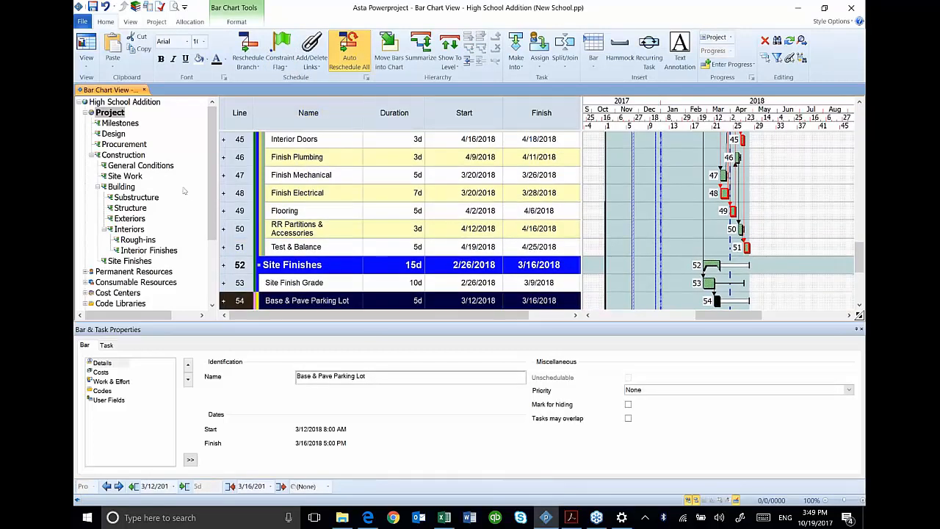
Show only the General Conditions and Interior Finishes groups together, and bring Test & Balance into view
left_click(121, 168)
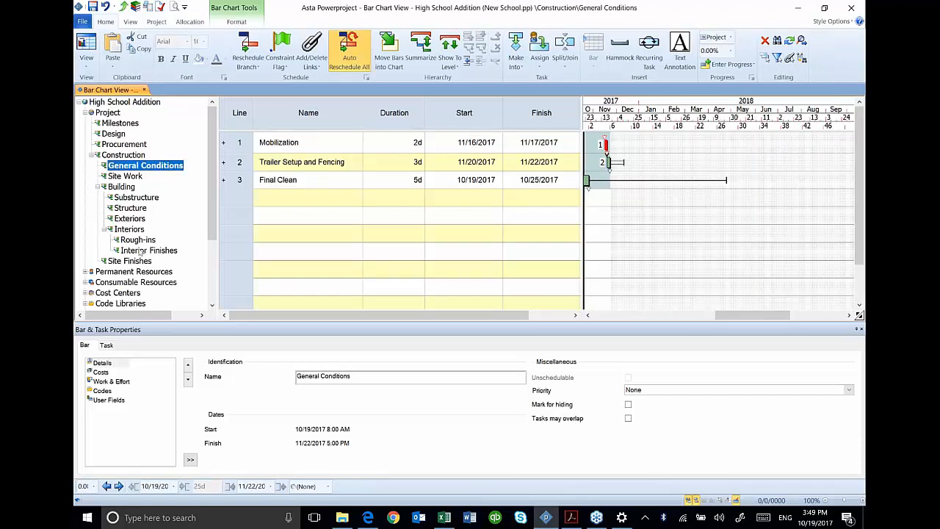
left_click(141, 250, "ctrl")
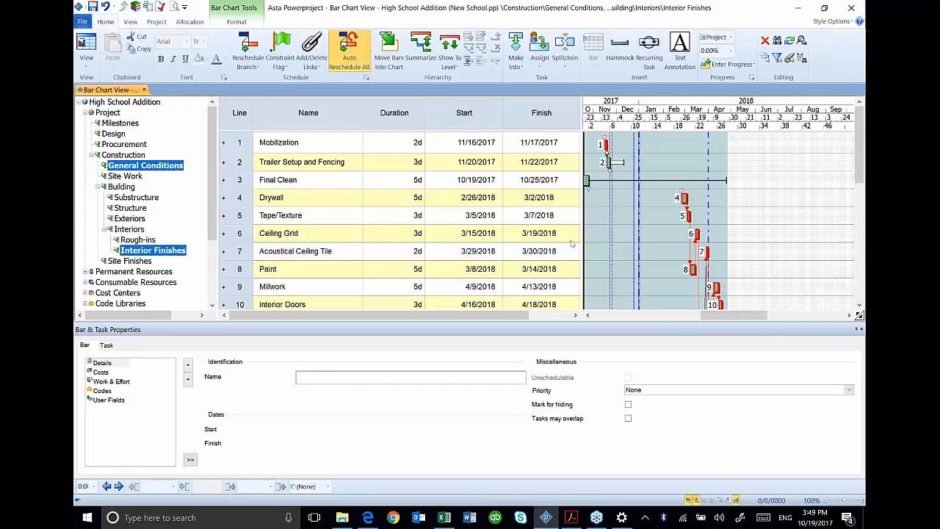
scroll(776, 252, "down", 2)
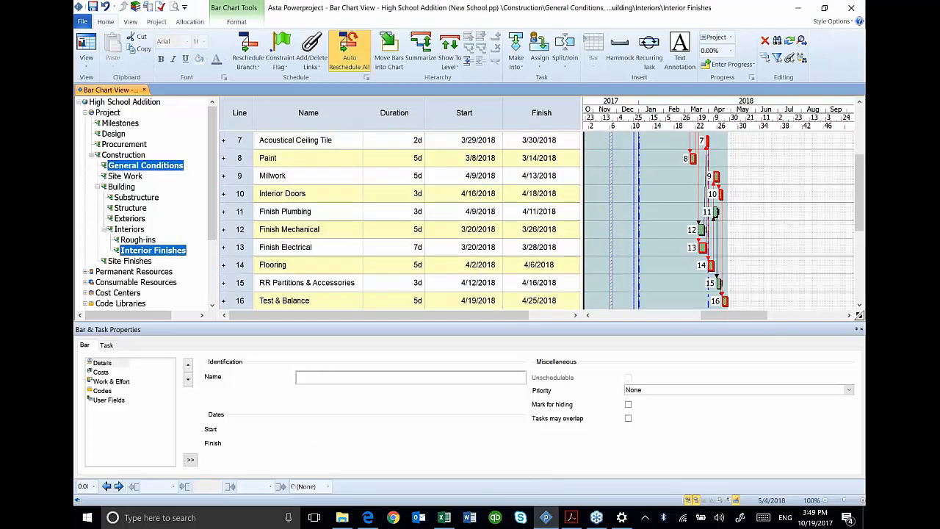
left_click_drag(733, 301, 762, 301)
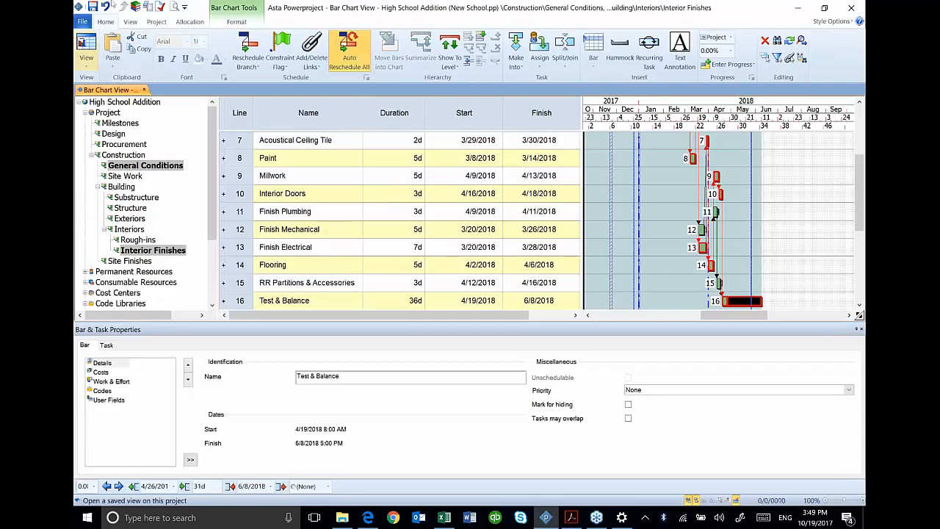
left_click(106, 8)
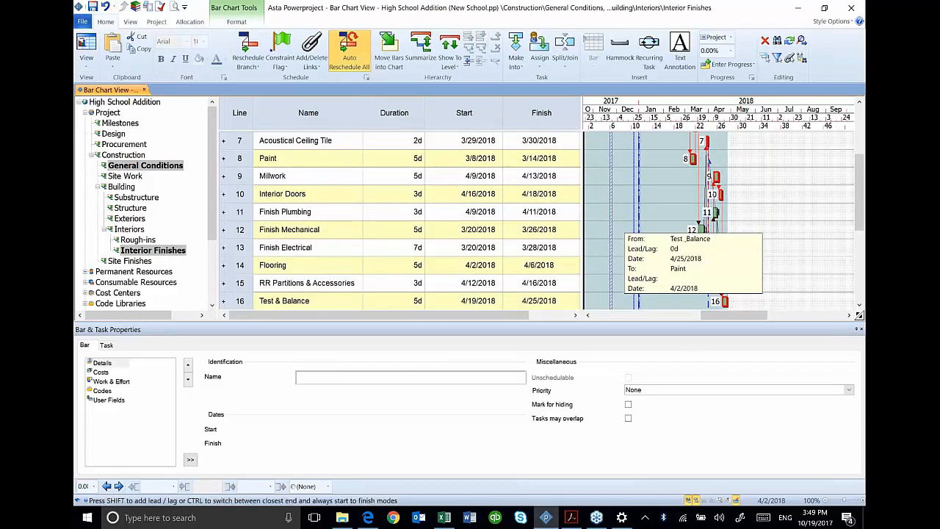
mouse_move(654, 151)
left_mouse_down()
mouse_move(642, 127)
mouse_move(657, 172)
mouse_move(667, 155)
left_mouse_up()
Try to link General Conditions, Test & Balance and Interior Finishes finish-to-start to tasks whose name matches "final*"
left_click_drag(726, 301, 806, 292)
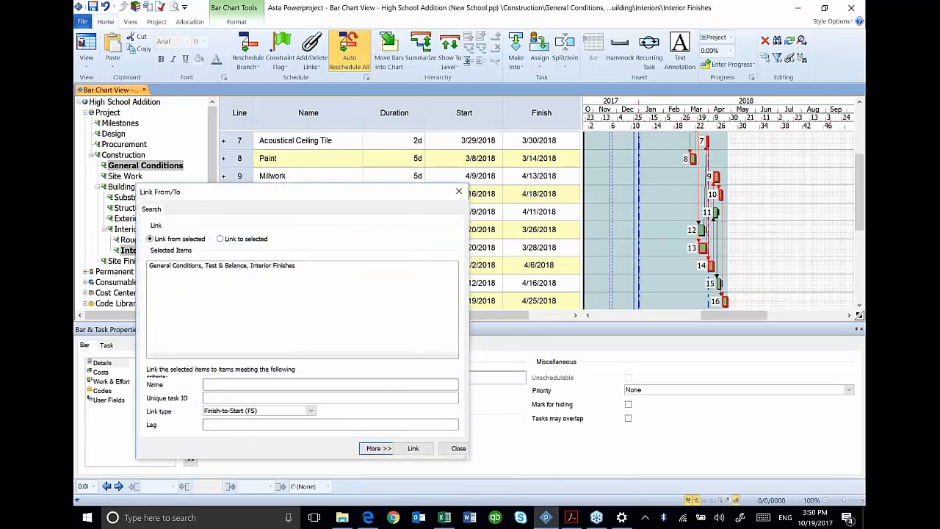
left_click_drag(306, 268, 147, 268)
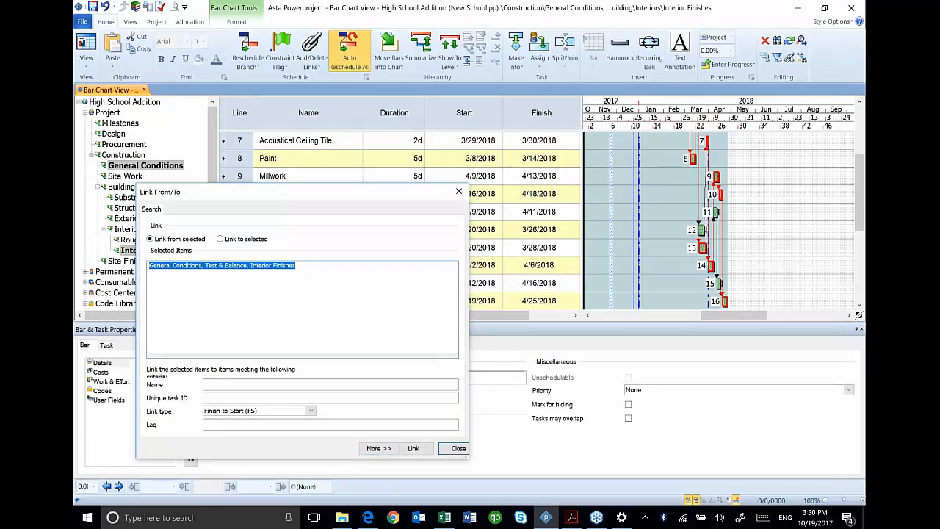
left_click(221, 385)
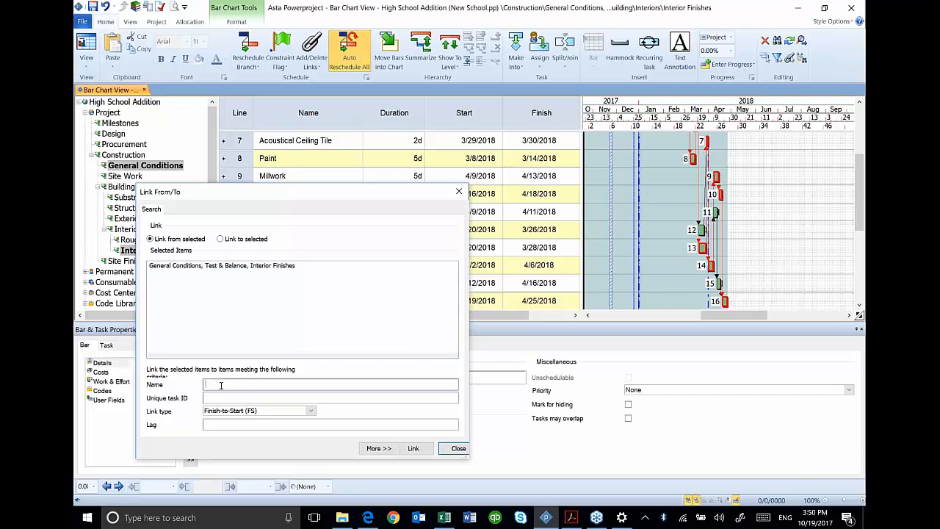
type("final*")
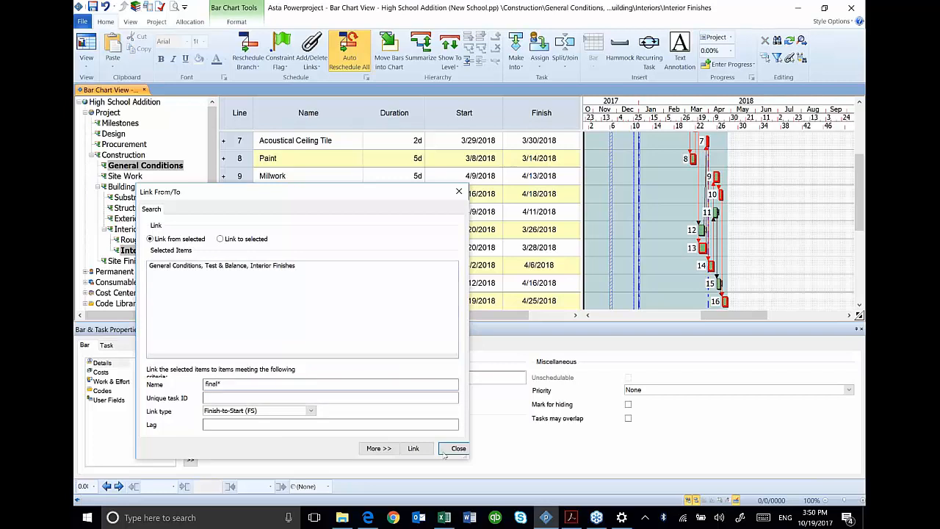
left_click(414, 448)
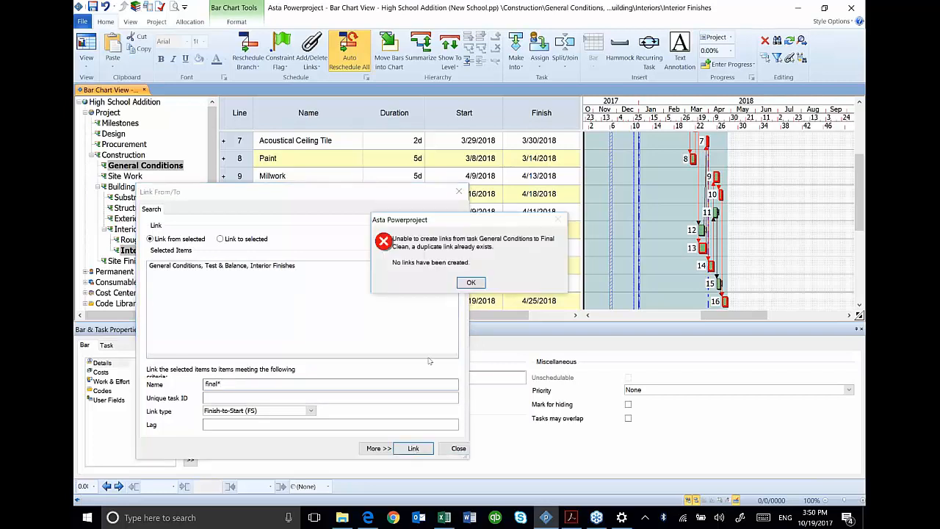
left_click(471, 282)
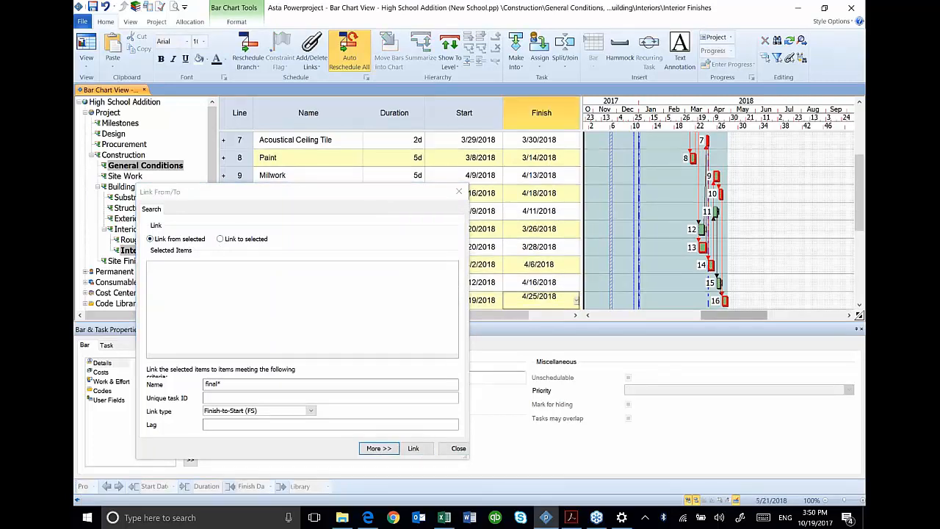
Select only Test & Balance and link it finish-to-start to the task matching "final*"
left_click(543, 300)
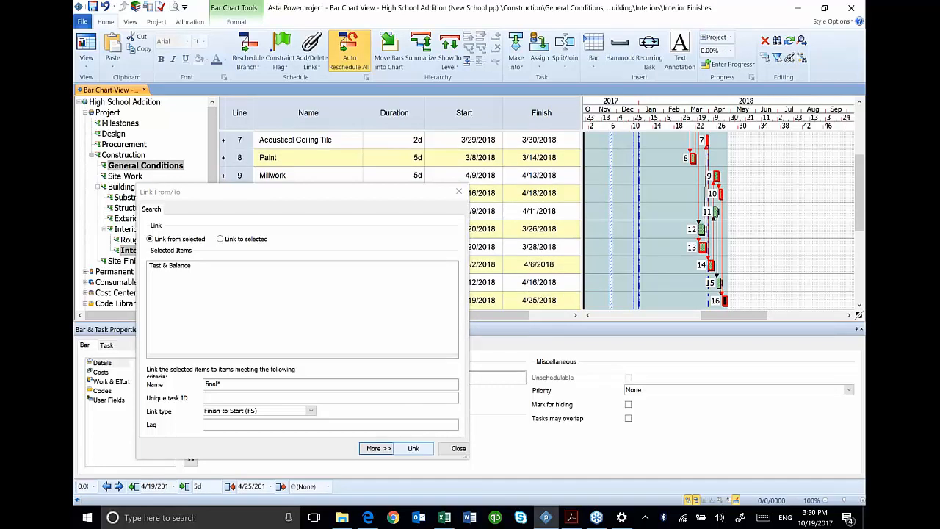
left_click(413, 448)
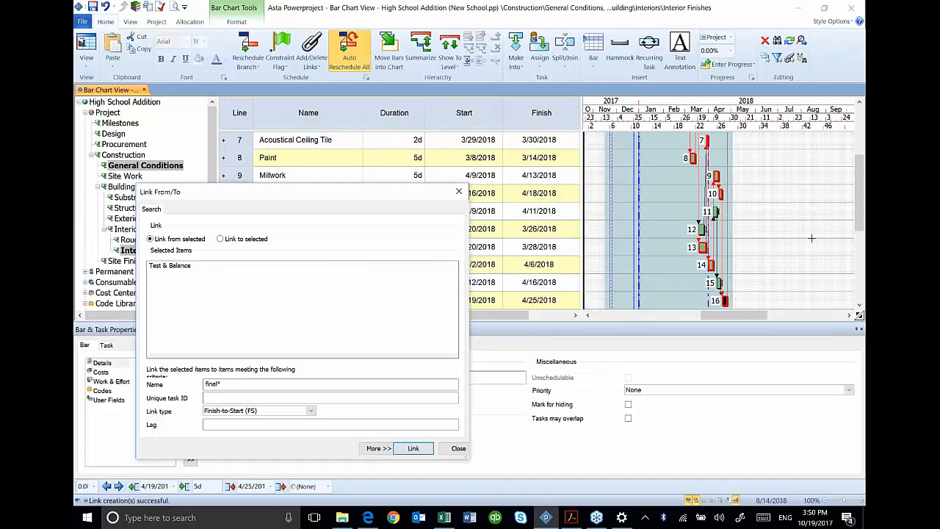
left_click_drag(859, 197, 862, 253)
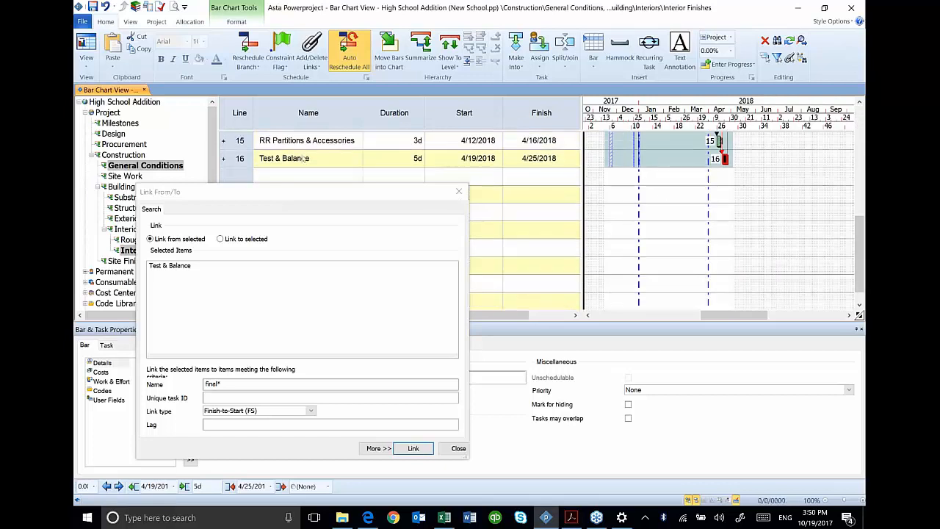
Link Base & Pave Parking Lot under Site Finishes finish-to-start to the task matching "final*", and display the whole project again
left_click(122, 261)
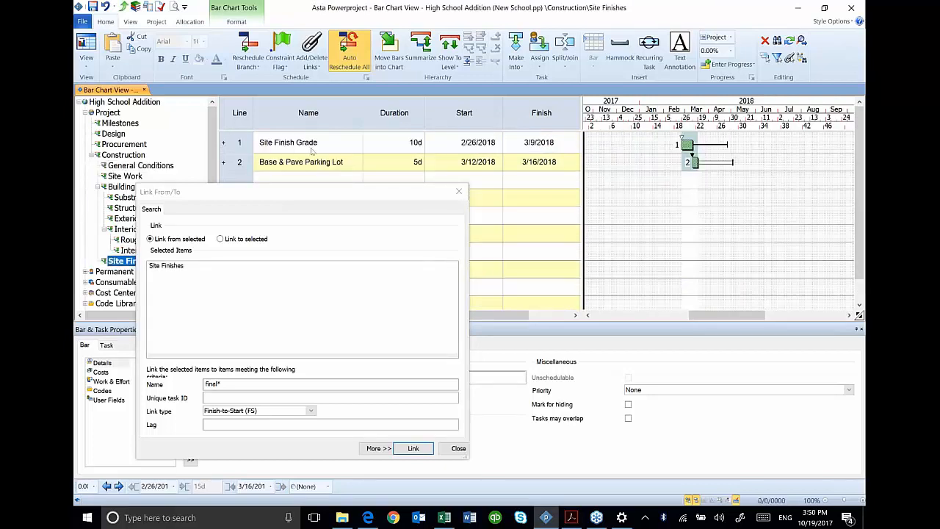
left_click(239, 161)
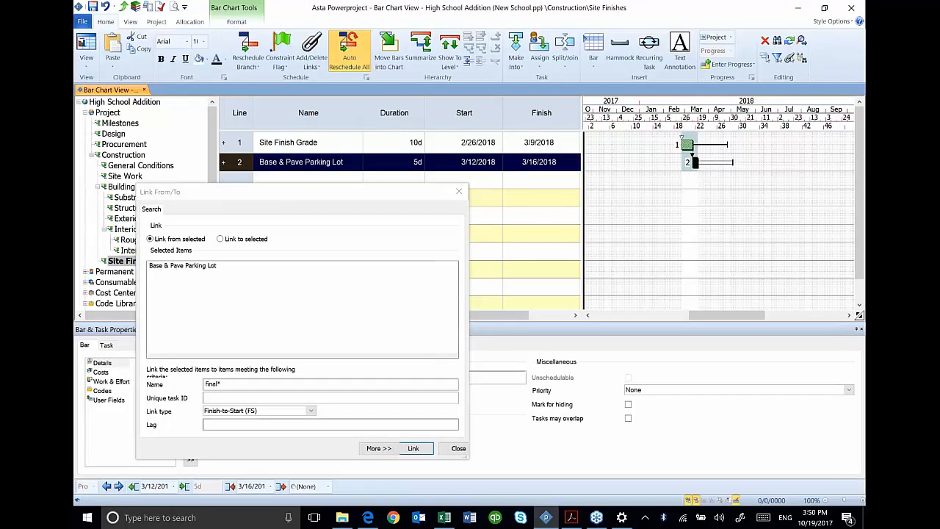
left_click(413, 448)
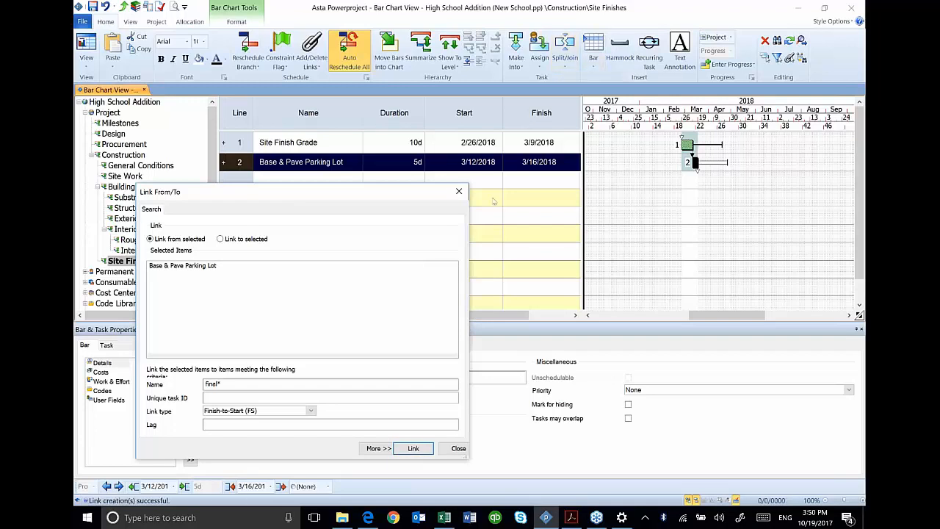
left_click(460, 193)
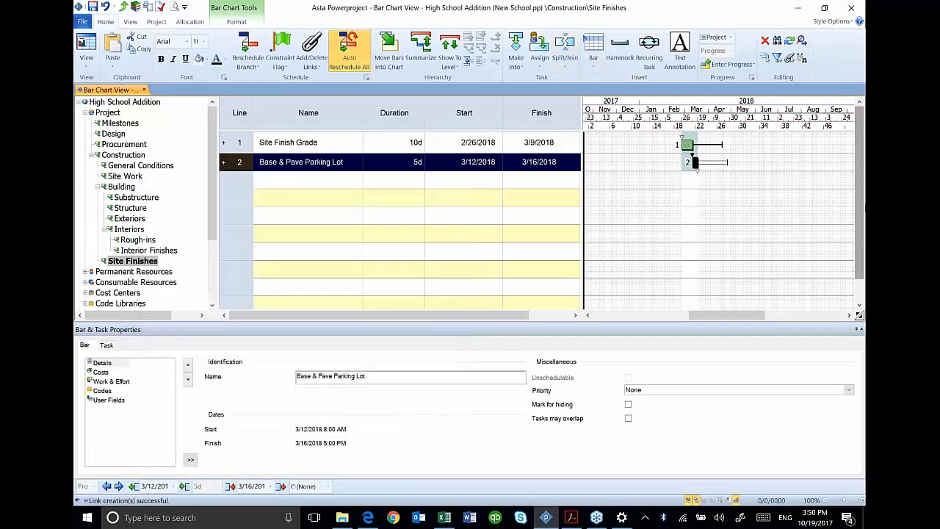
left_click(103, 113)
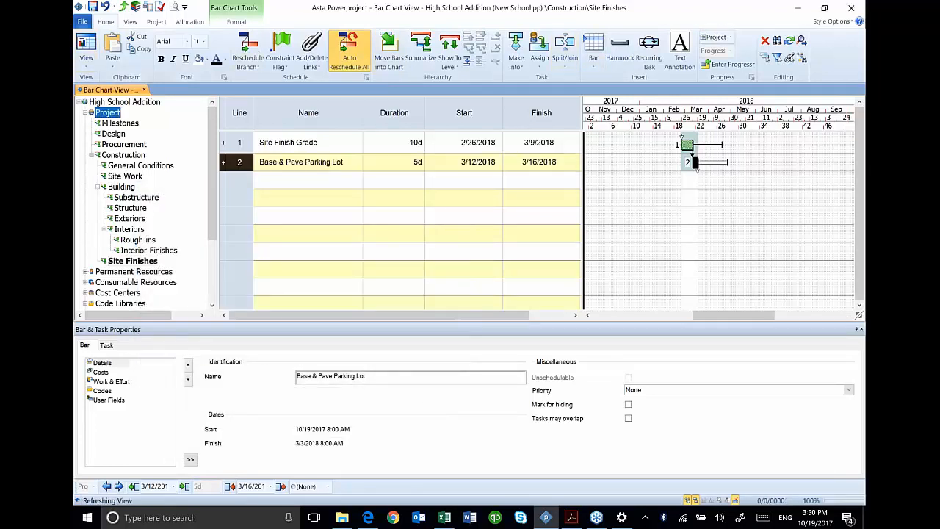
scroll(767, 179, "up", 5)
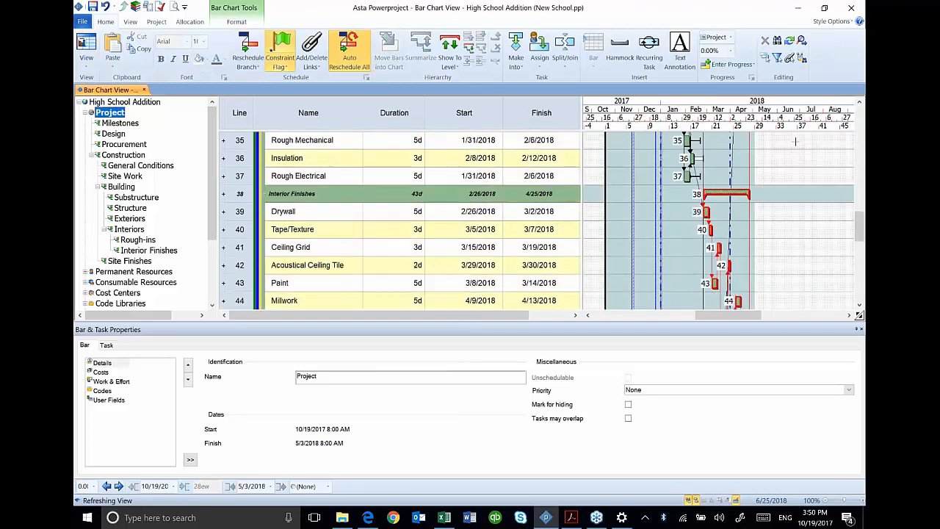
Sort the whole schedule in ascending order by Start date
left_click(464, 113)
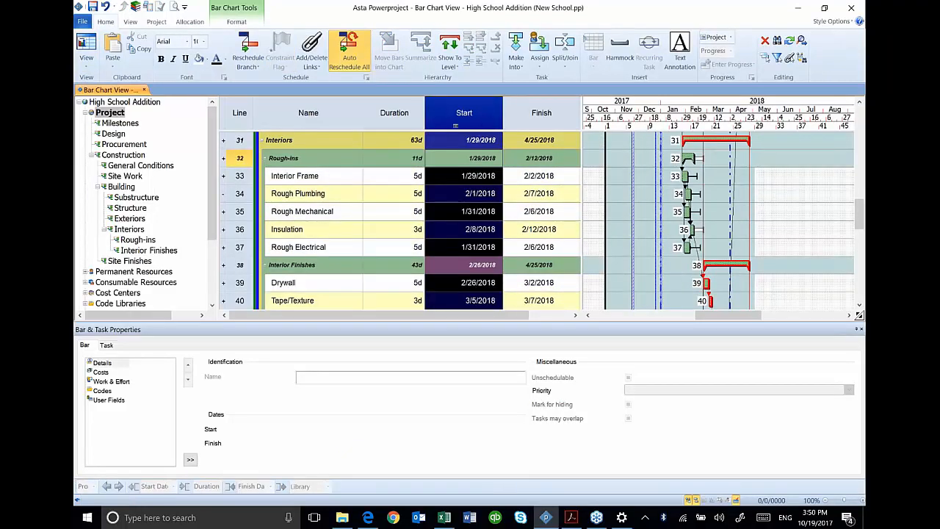
left_click(457, 117)
left_click(457, 118)
scroll(845, 202, "up", 2)
scroll(845, 202, "up", 2)
left_click_drag(860, 184, 860, 121)
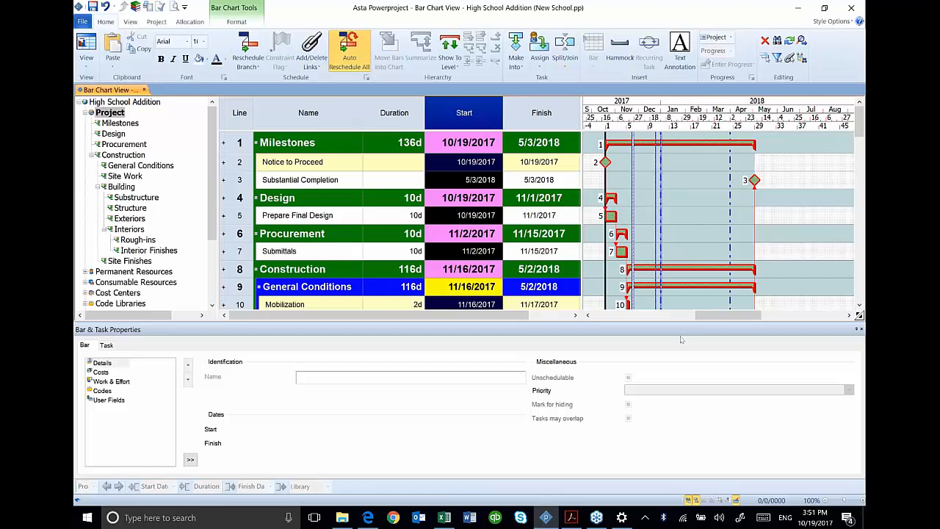
left_click(238, 116)
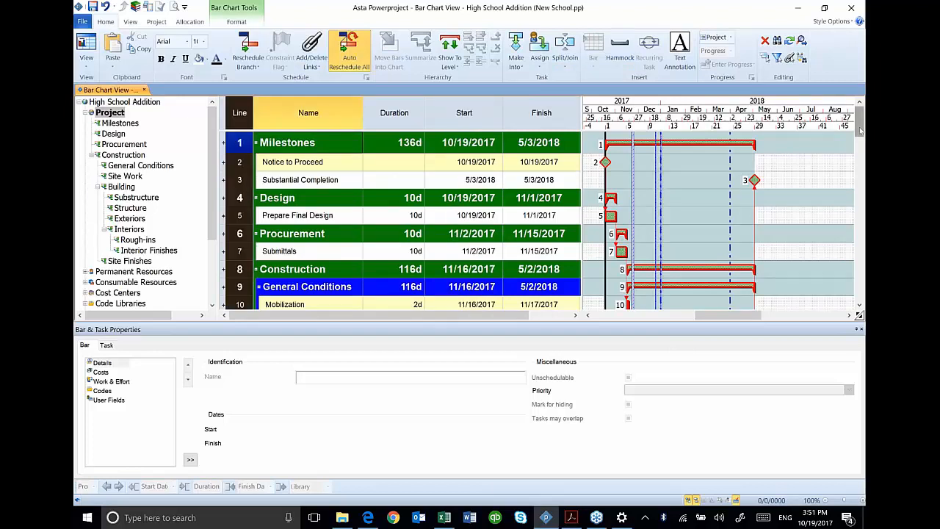
scroll(859, 162, "down", 5)
left_click_drag(859, 168, 861, 126)
right_click(481, 119)
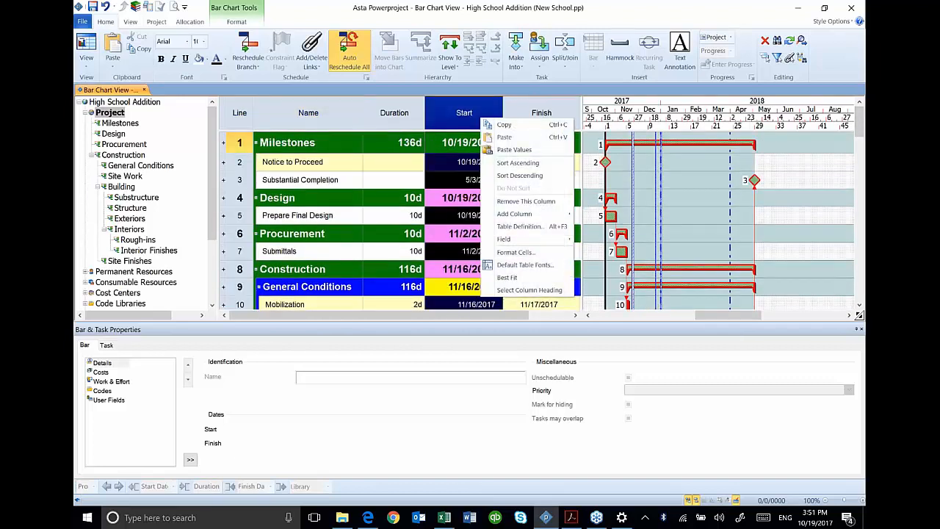
left_click(517, 163)
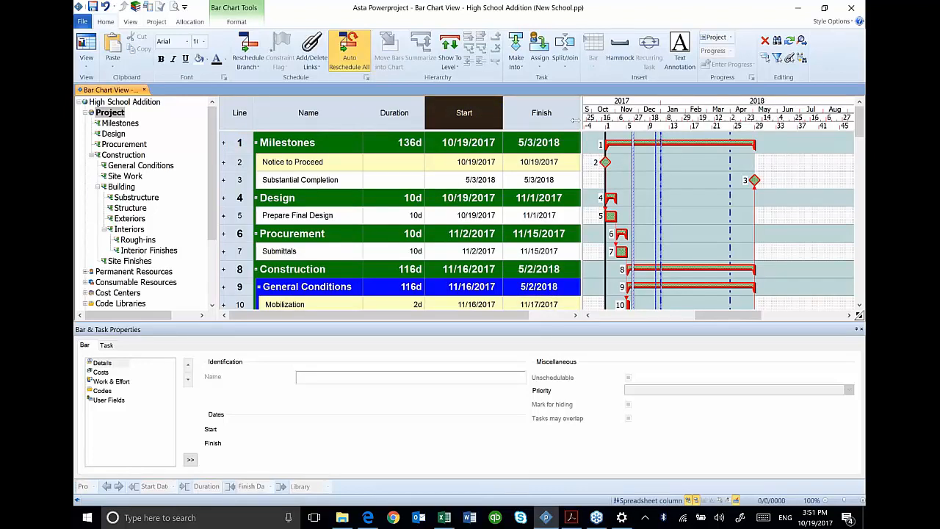
Format the bar chart to show summary tasks as Sub-headings with all columns
right_click(669, 194)
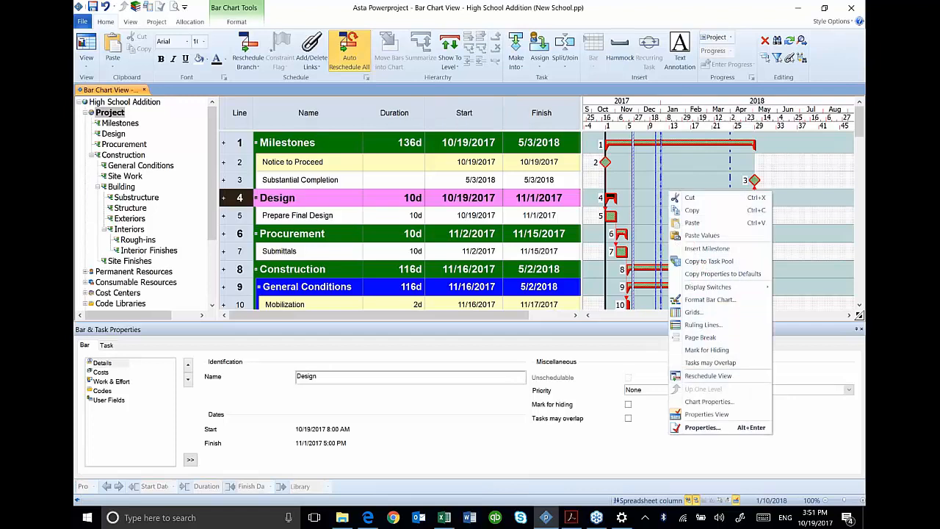
left_click(709, 299)
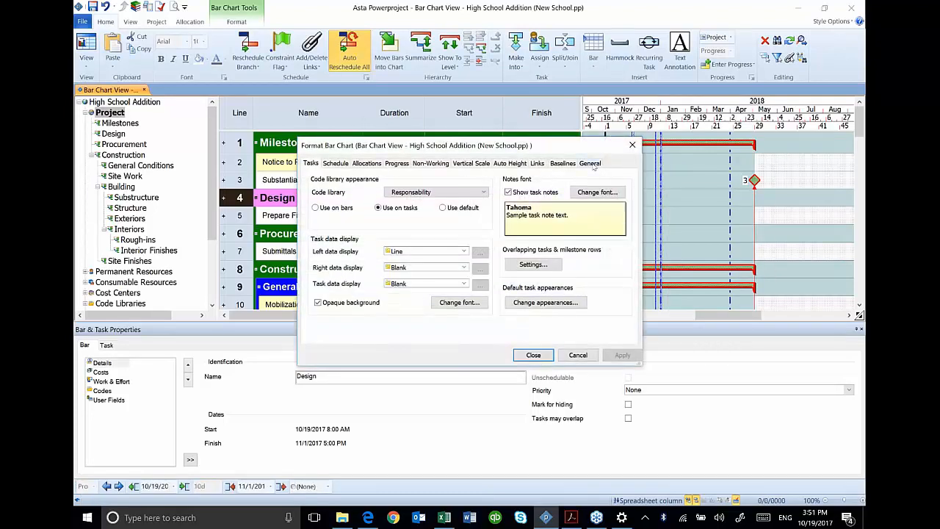
left_click(592, 164)
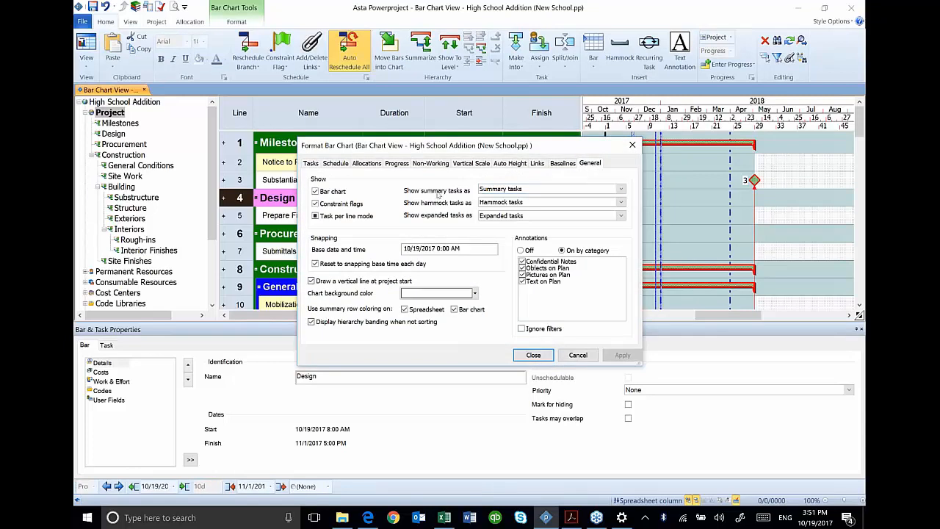
left_click(498, 192)
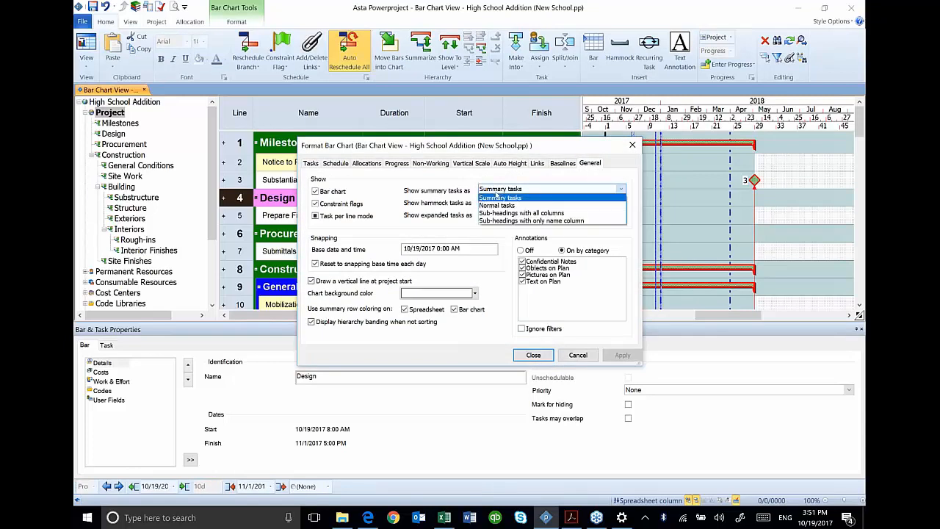
left_click(521, 213)
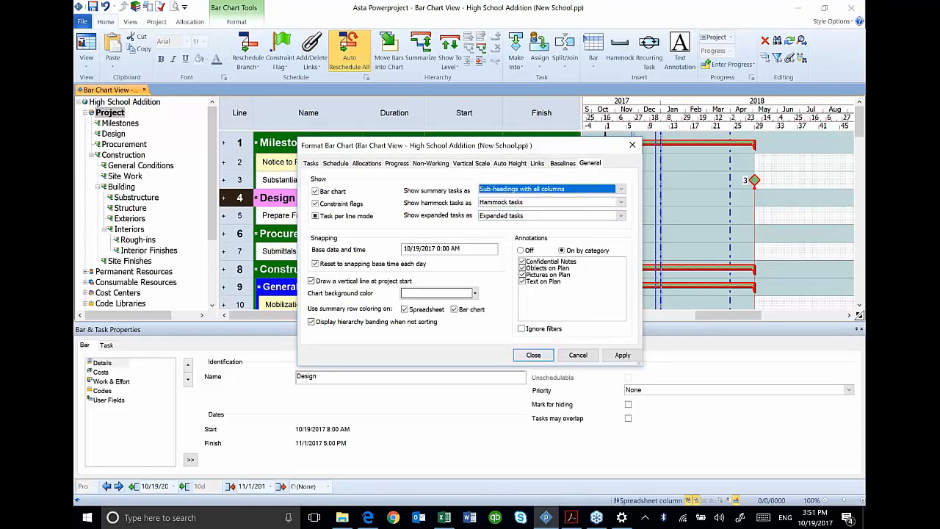
left_click(534, 355)
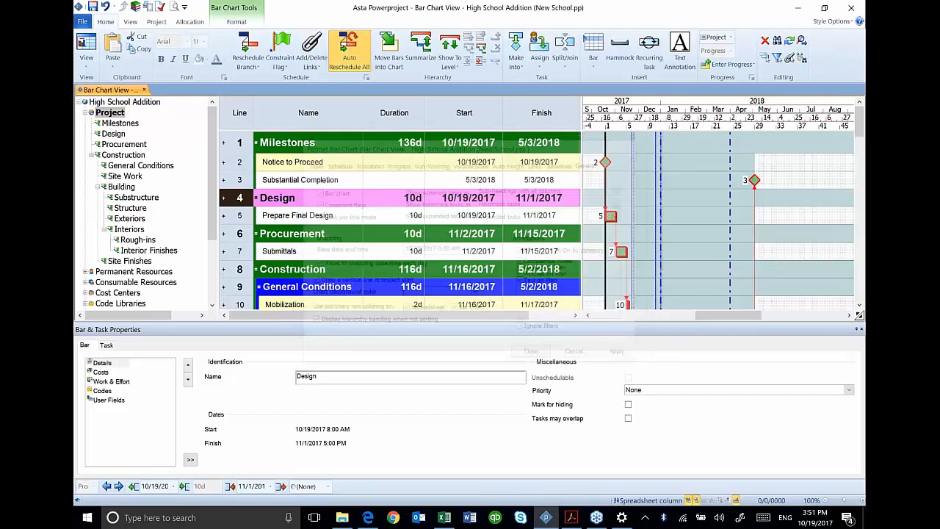
Hide float, critical and non-critical links, and the holiday non-working lines on the bar chart
scroll(806, 172, "down", 7)
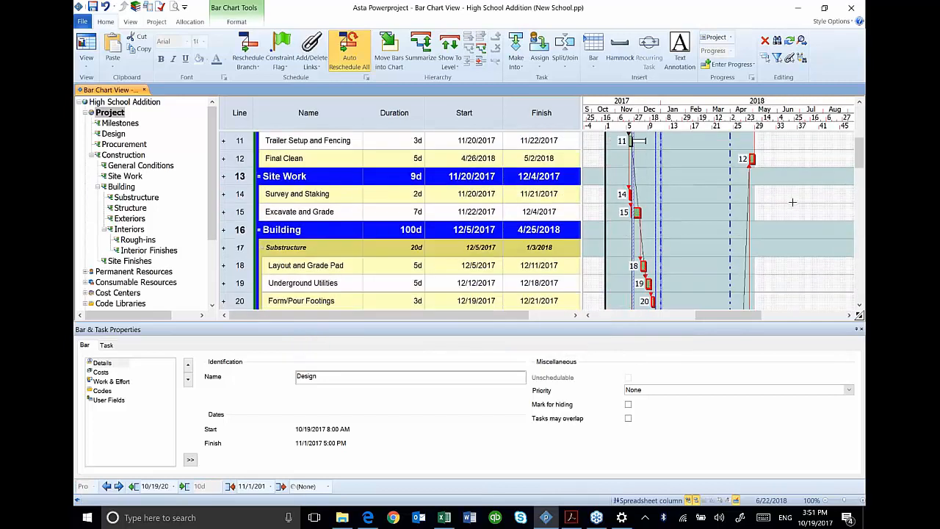
scroll(799, 212, "down", 7)
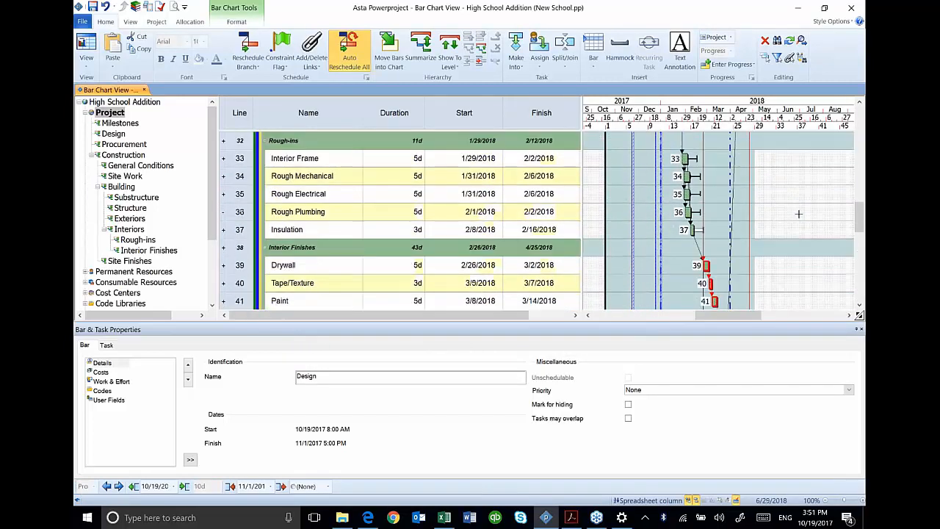
scroll(798, 215, "down", 2)
scroll(799, 215, "up", 6)
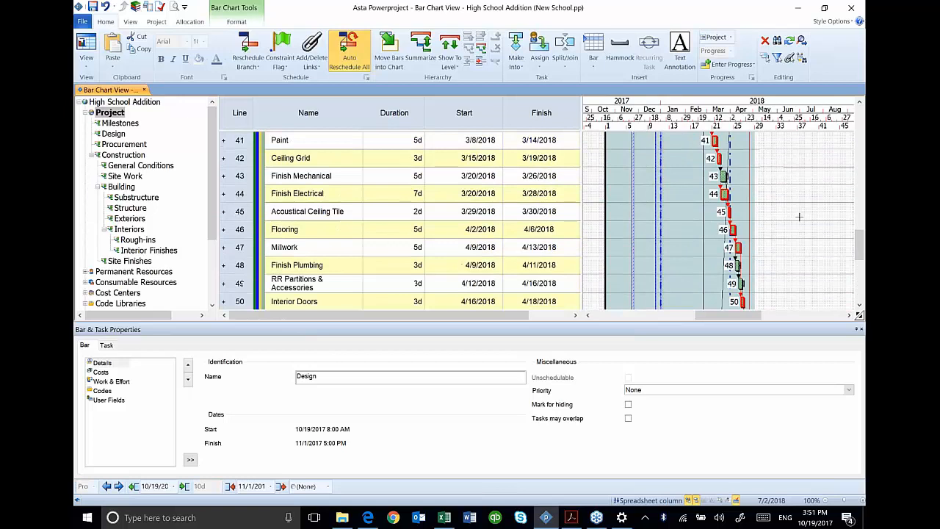
left_click(240, 23)
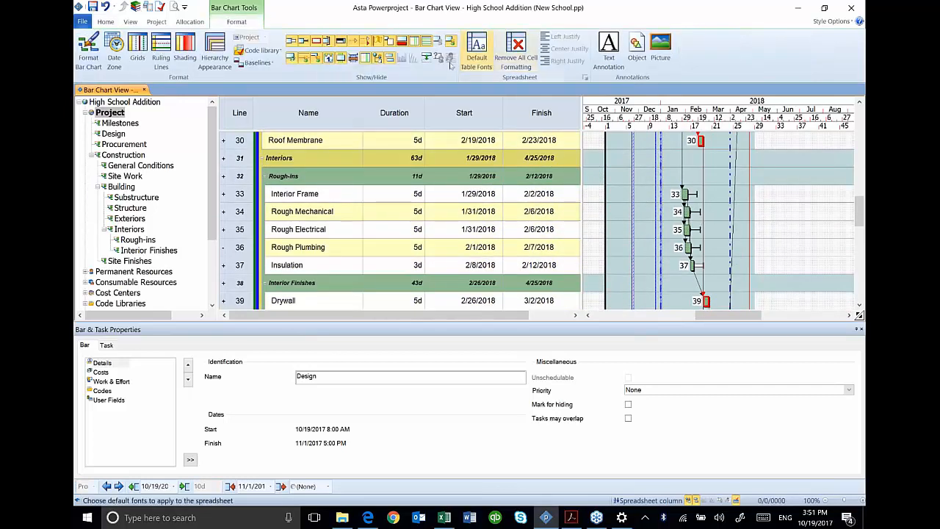
left_click(377, 40)
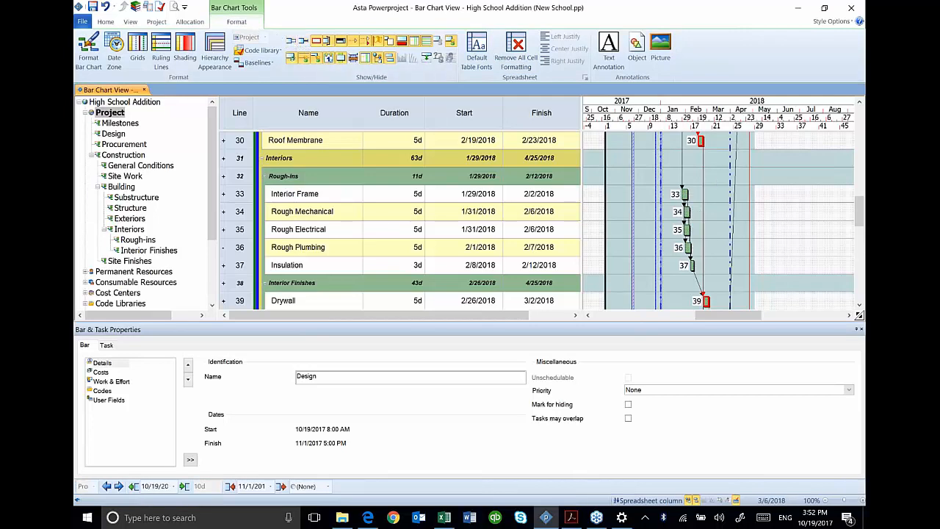
left_click(353, 41)
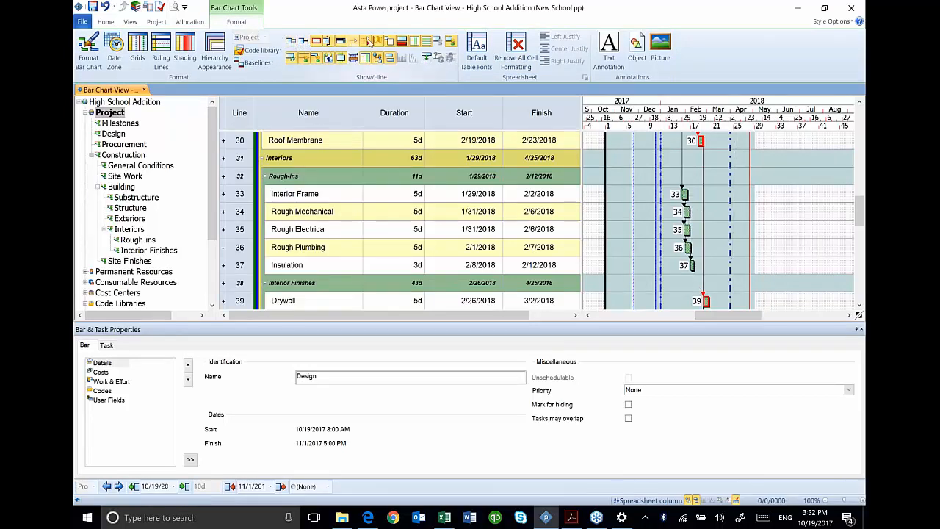
left_click(367, 41)
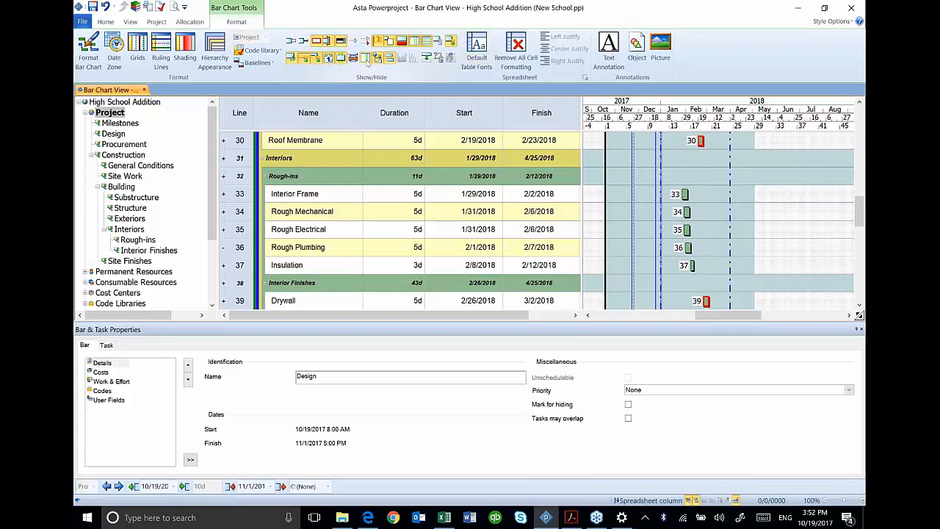
left_click(345, 58)
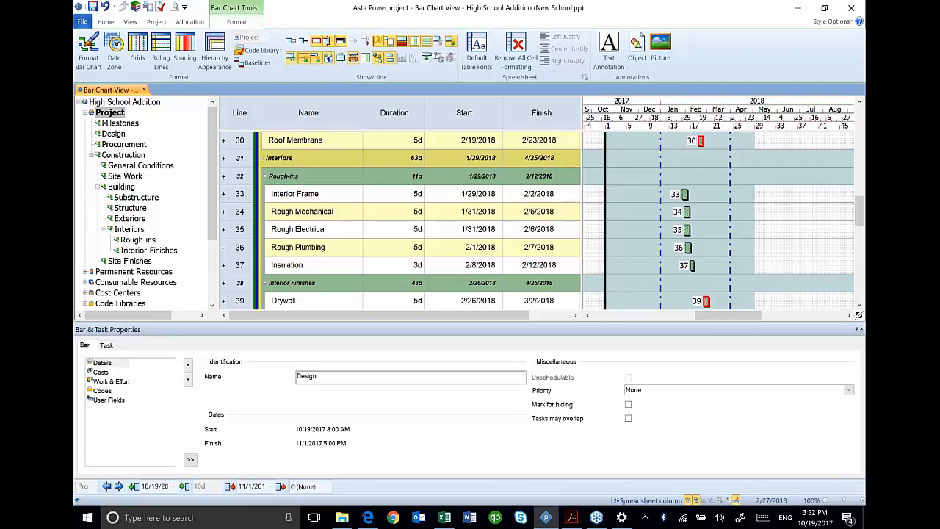
Format the bar chart's task data display with Blank for the left data and Name for the right data
scroll(744, 229, "up", 2)
scroll(745, 228, "up", 7)
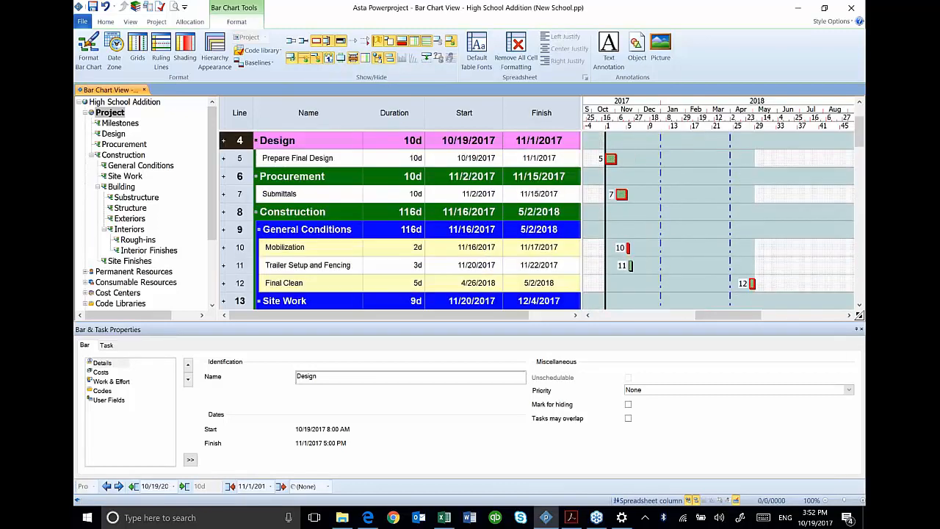
right_click(713, 194)
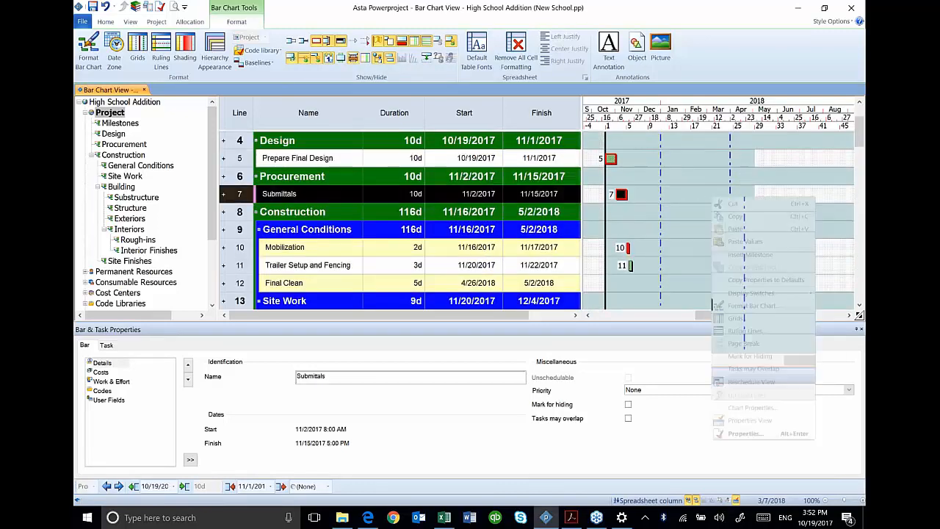
left_click(751, 306)
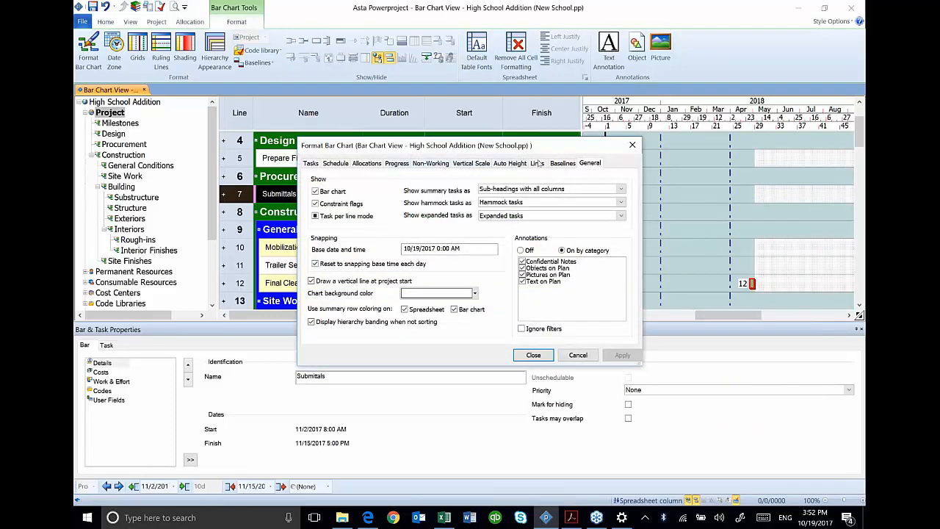
left_click(319, 165)
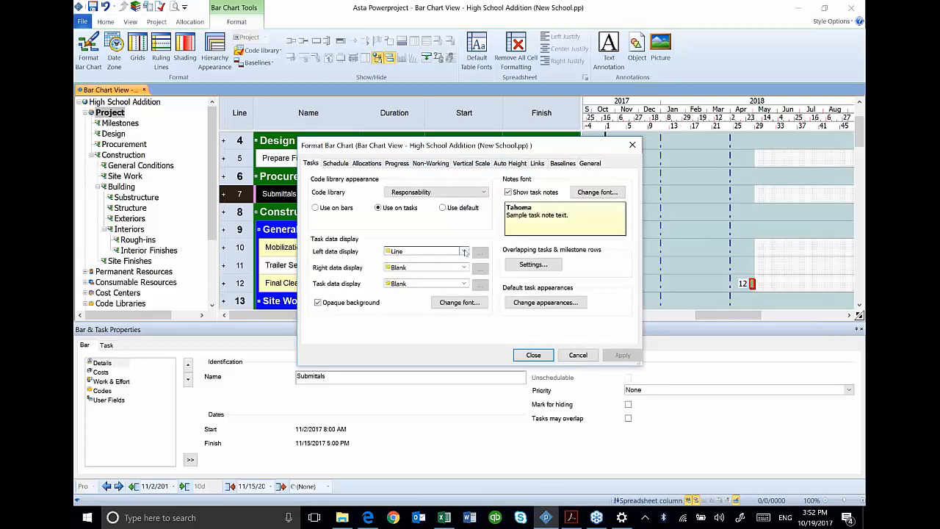
left_click(467, 252)
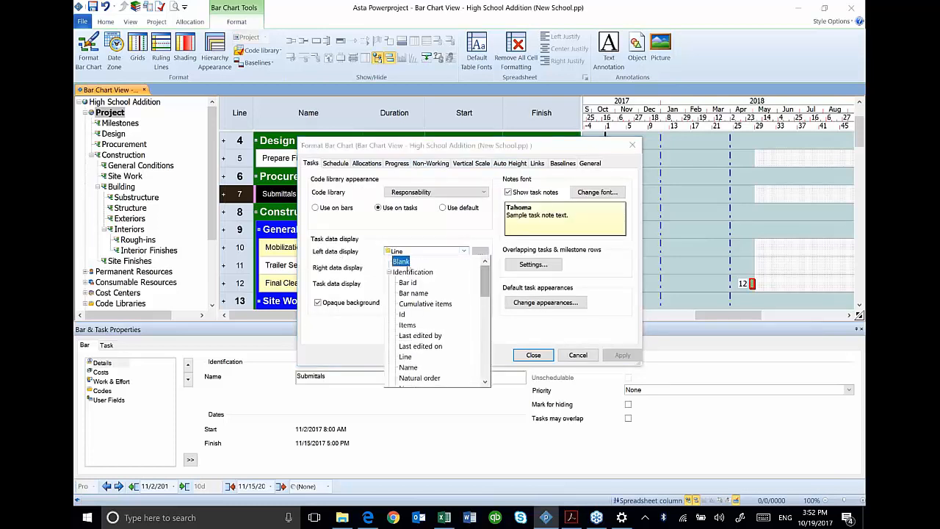
left_click(403, 261)
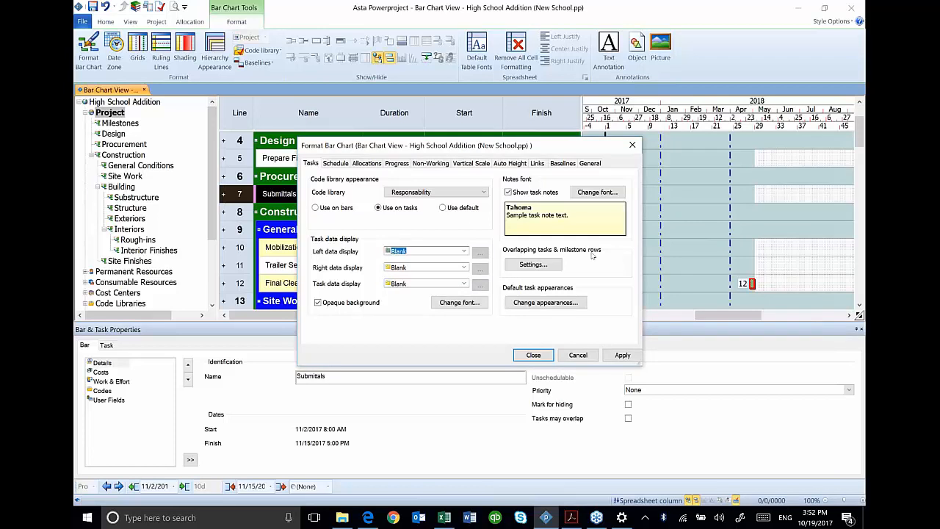
left_click(464, 269)
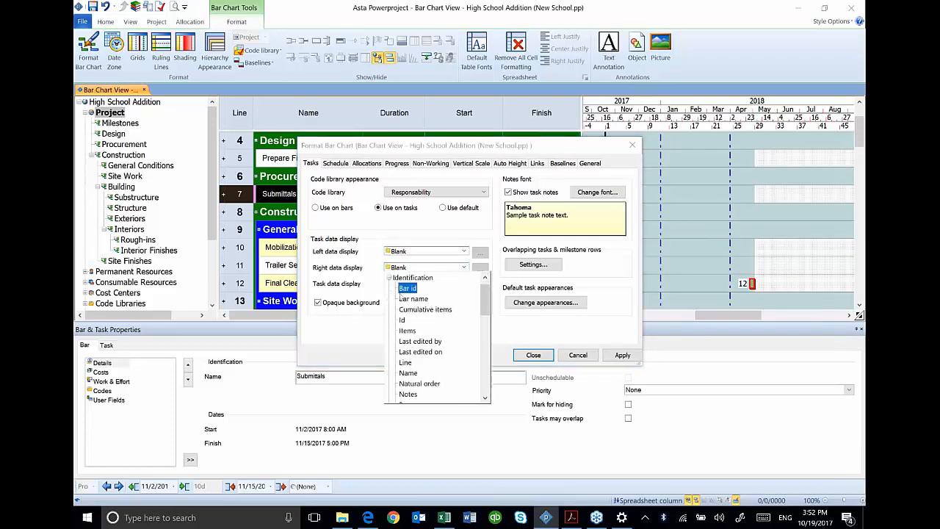
left_click(409, 372)
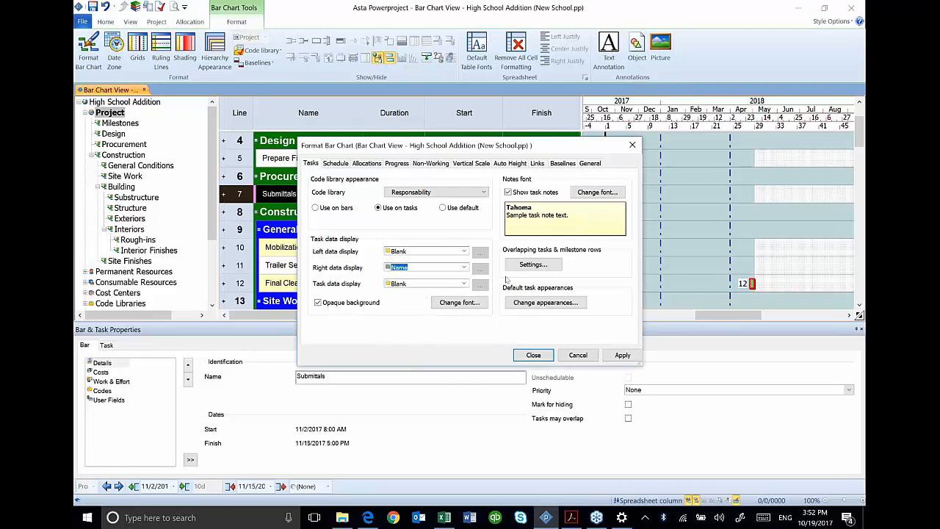
left_click(623, 355)
left_click(534, 356)
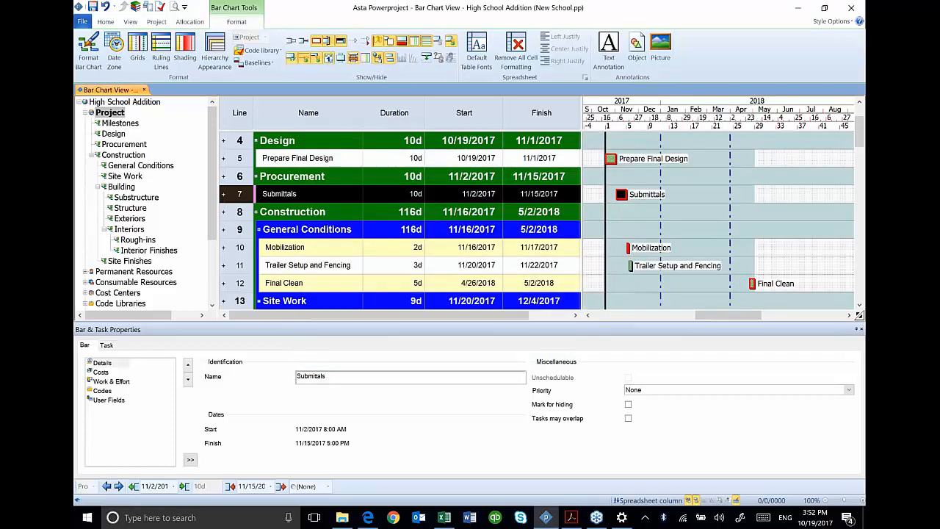
Examine the name-labelled task bars down through the schedule to the end of Site Finishes
scroll(803, 197, "up", 1)
scroll(793, 213, "down", 5)
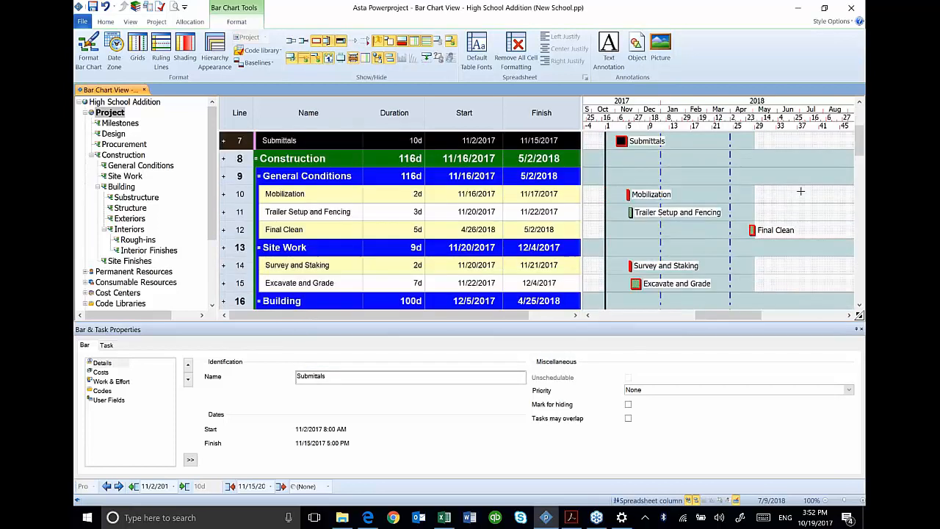
scroll(779, 232, "down", 4)
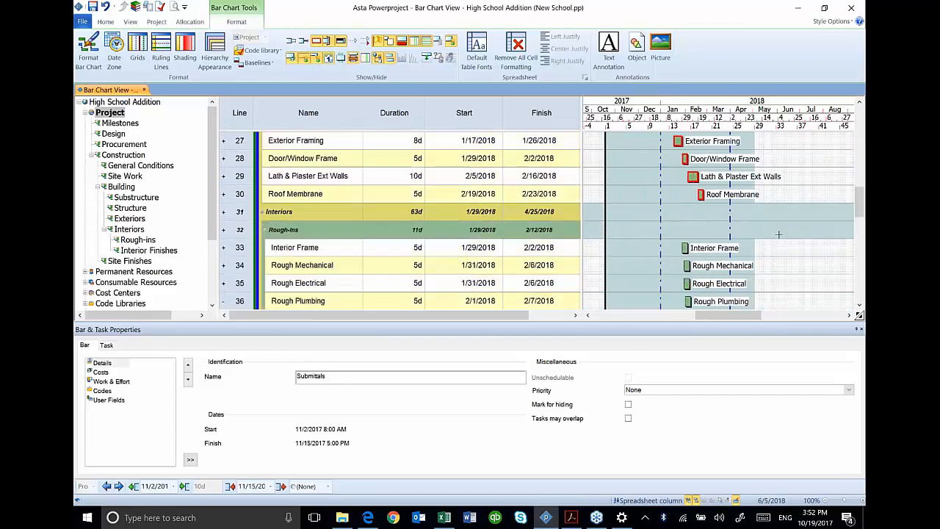
scroll(779, 234, "down", 4)
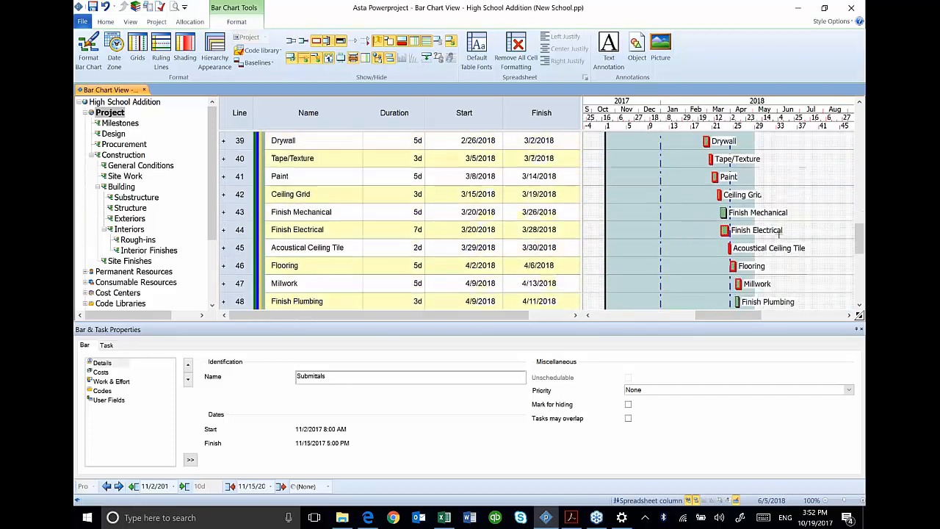
scroll(779, 234, "down", 2)
scroll(780, 232, "down", 1)
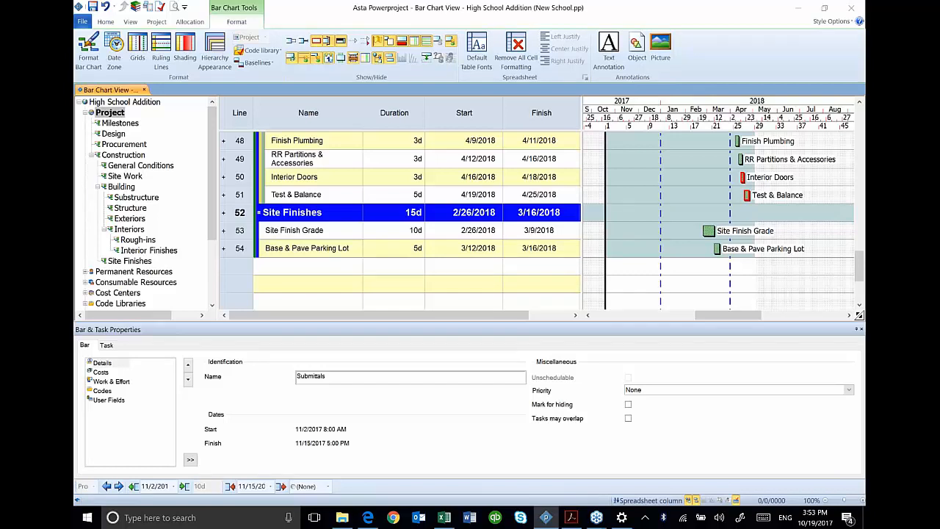
left_click(543, 272)
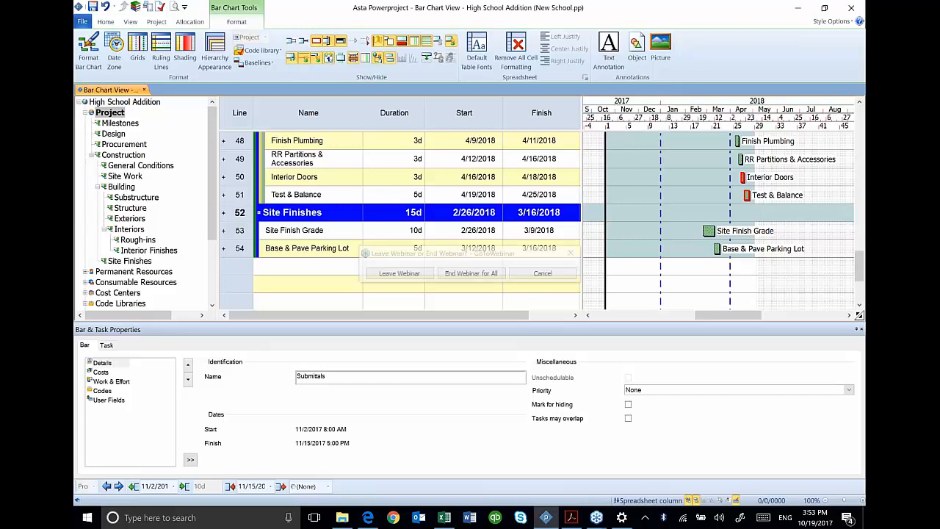